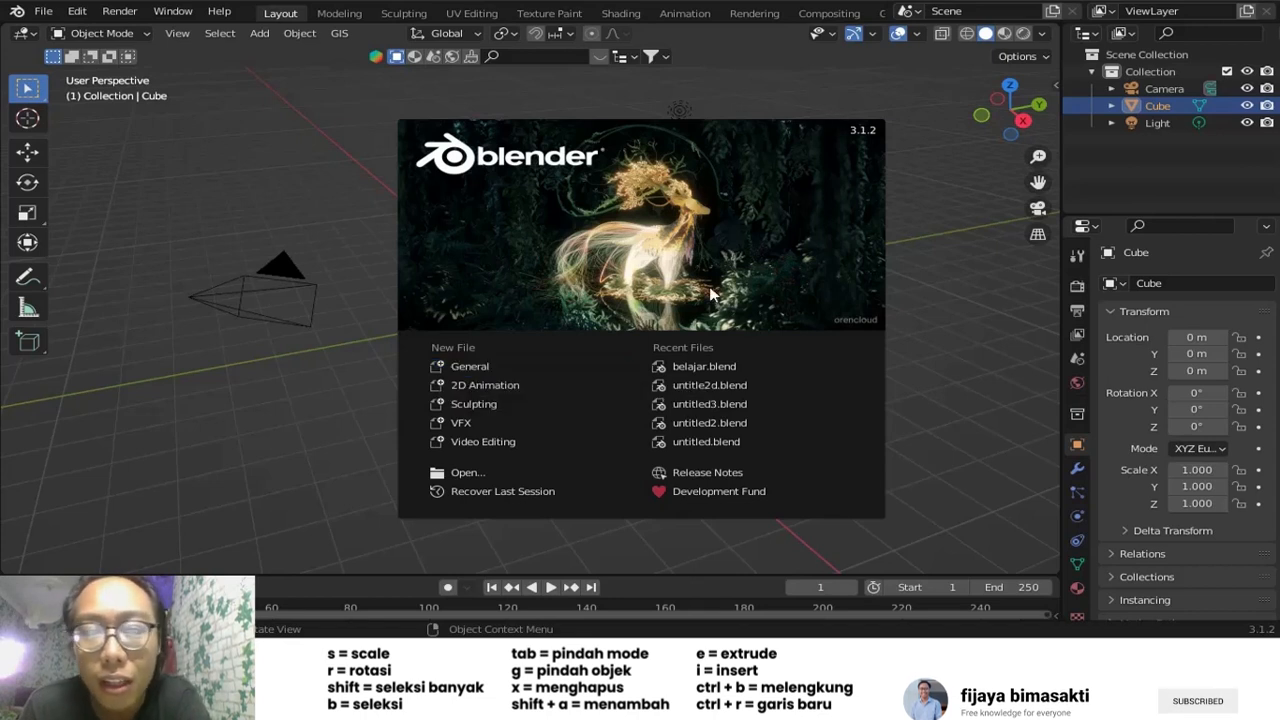
# - Create a new General file containing the default scene
pyautogui.click(470, 370)
pyautogui.scroll(-1, 713, 340)
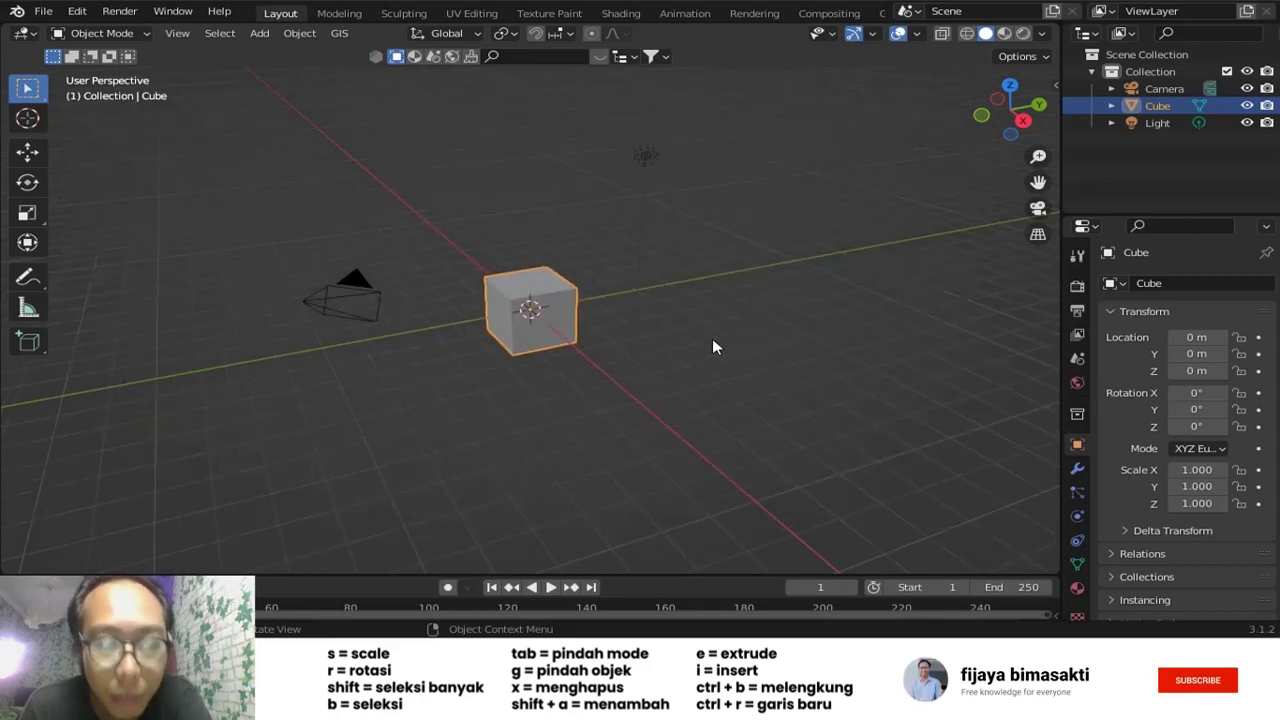
pyautogui.moveTo(466, 357)
pyautogui.mouseDown(button='middle')
pyautogui.moveTo(563, 363)
pyautogui.moveTo(467, 378)
pyautogui.mouseUp(button='middle')
pyautogui.scroll(-2, 467, 378)
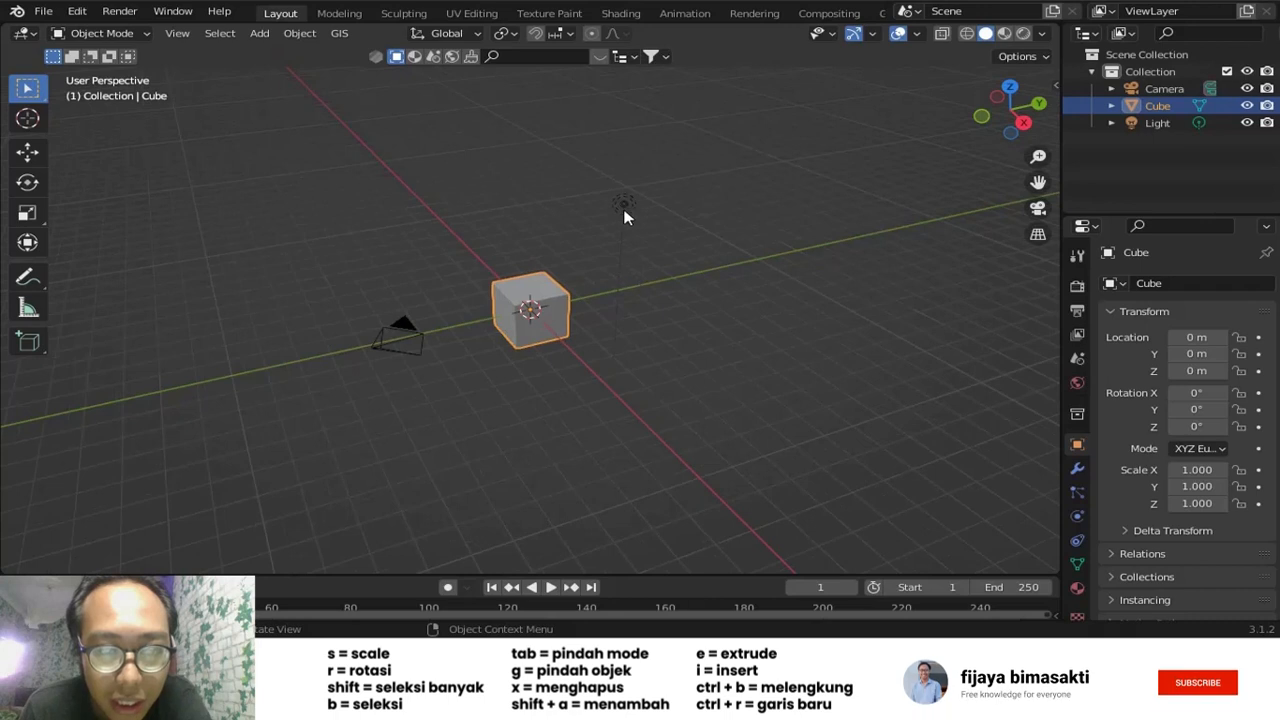
# - Delete the default camera and light from the scene collection
pyautogui.click(626, 214)
pyautogui.scroll(3, 610, 244)
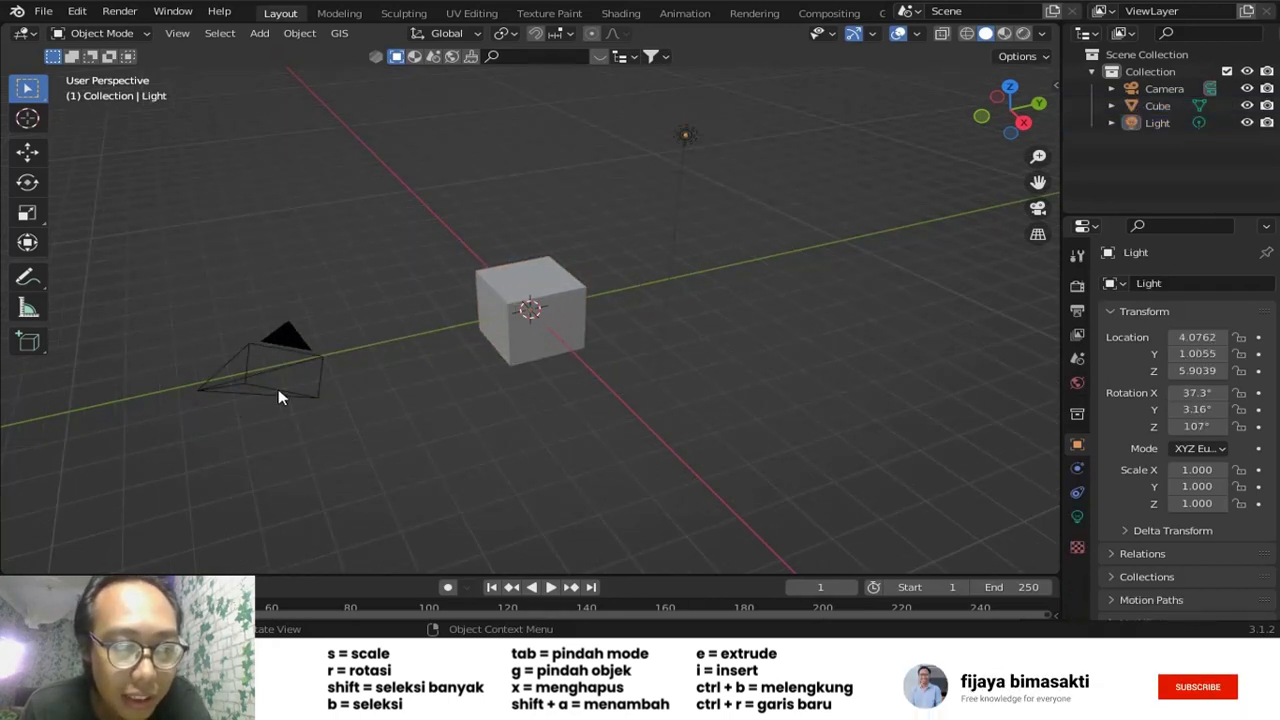
pyautogui.click(262, 333)
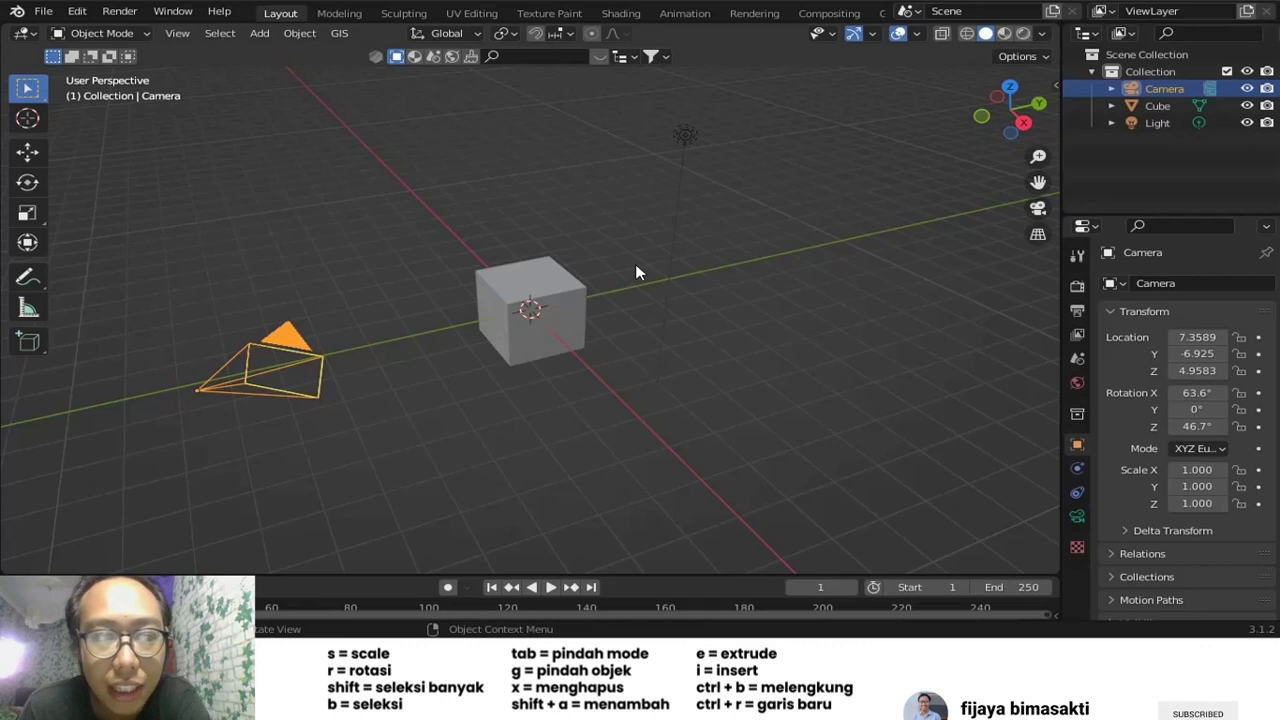
pyautogui.rightClick(1175, 87)
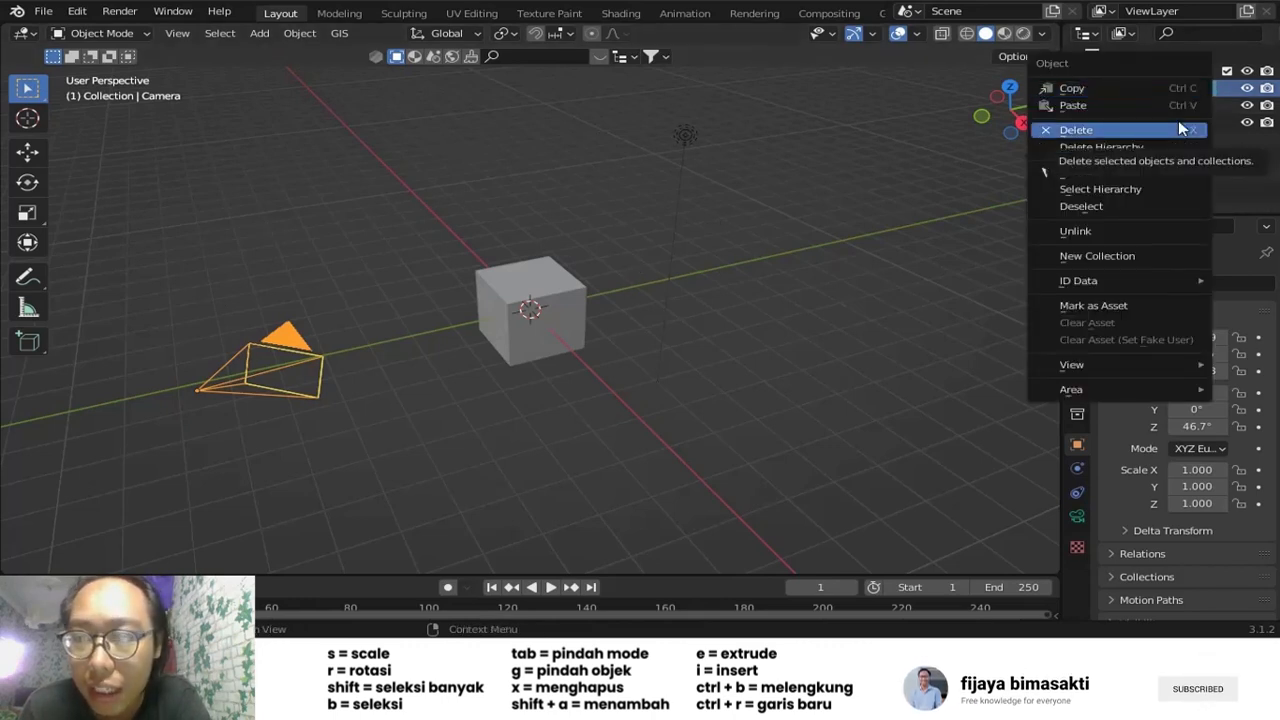
pyautogui.click(1178, 129)
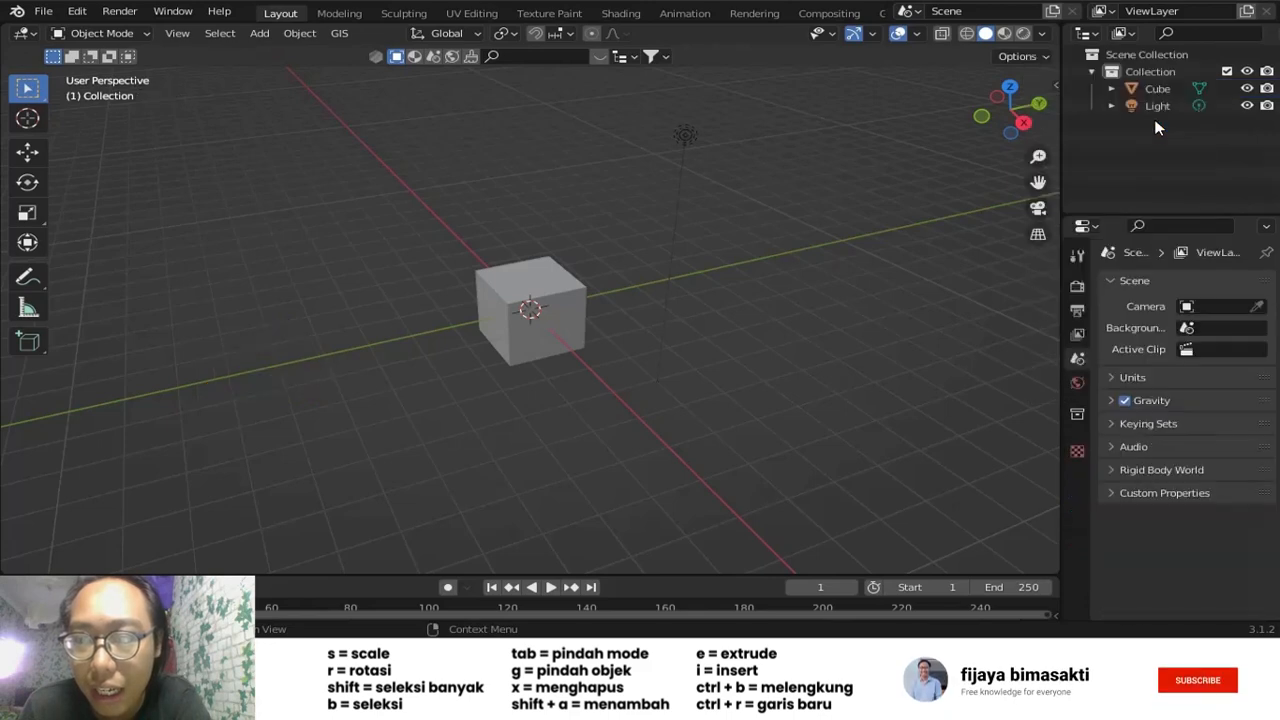
pyautogui.click(1157, 106)
pyautogui.rightClick(1157, 104)
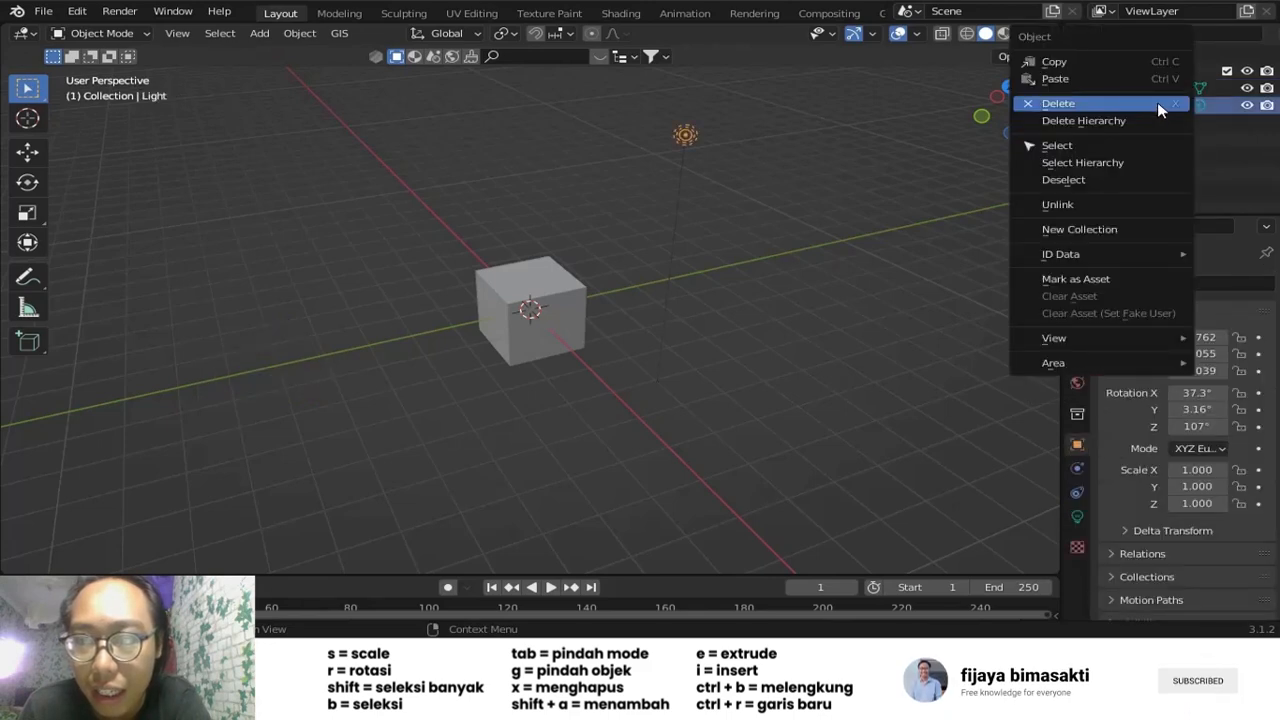
pyautogui.click(1116, 106)
# - Switch to the back orthographic view, select the cube and enter Edit Mode on it
pyautogui.scroll(-3, 829, 220)
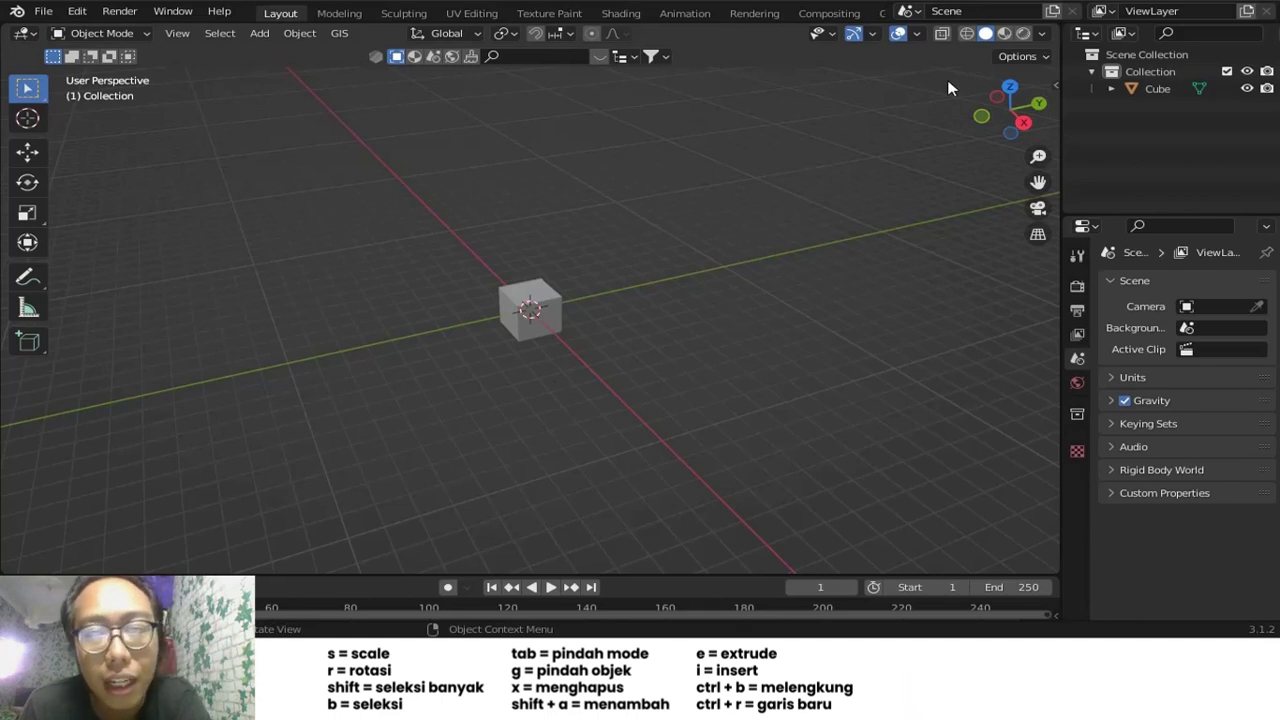
pyautogui.click(1040, 104)
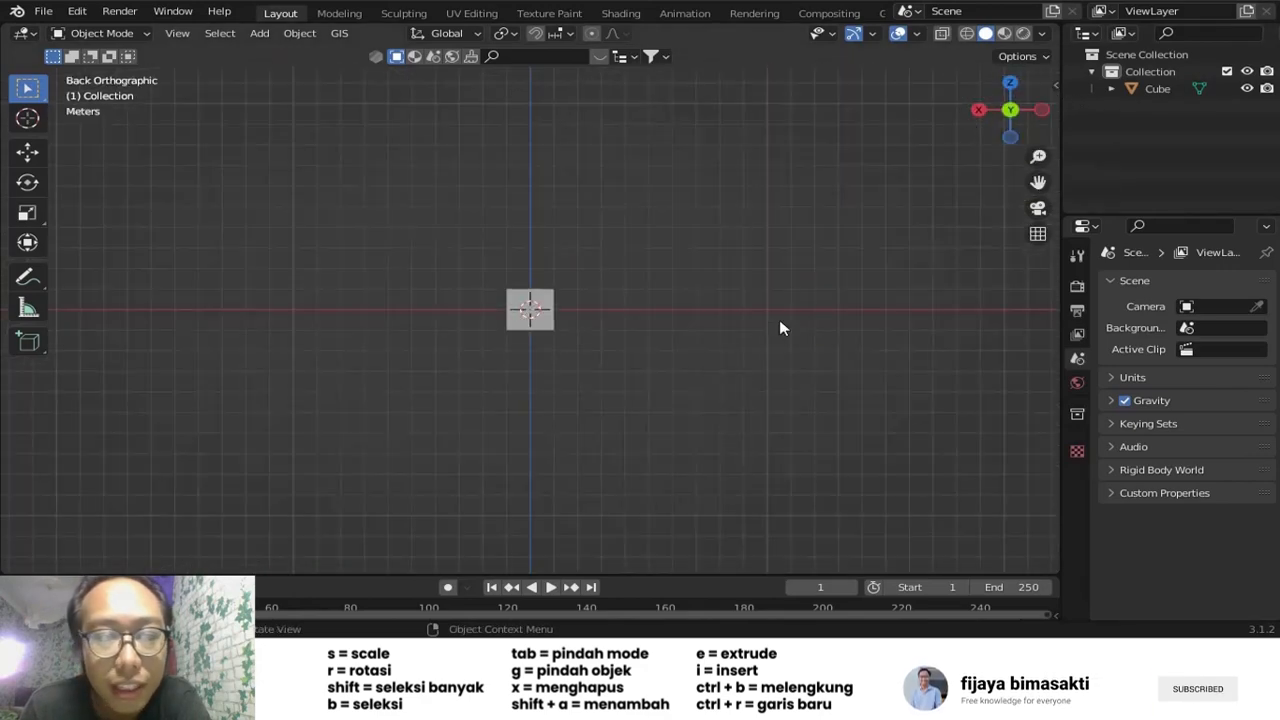
pyautogui.scroll(6, 486, 397)
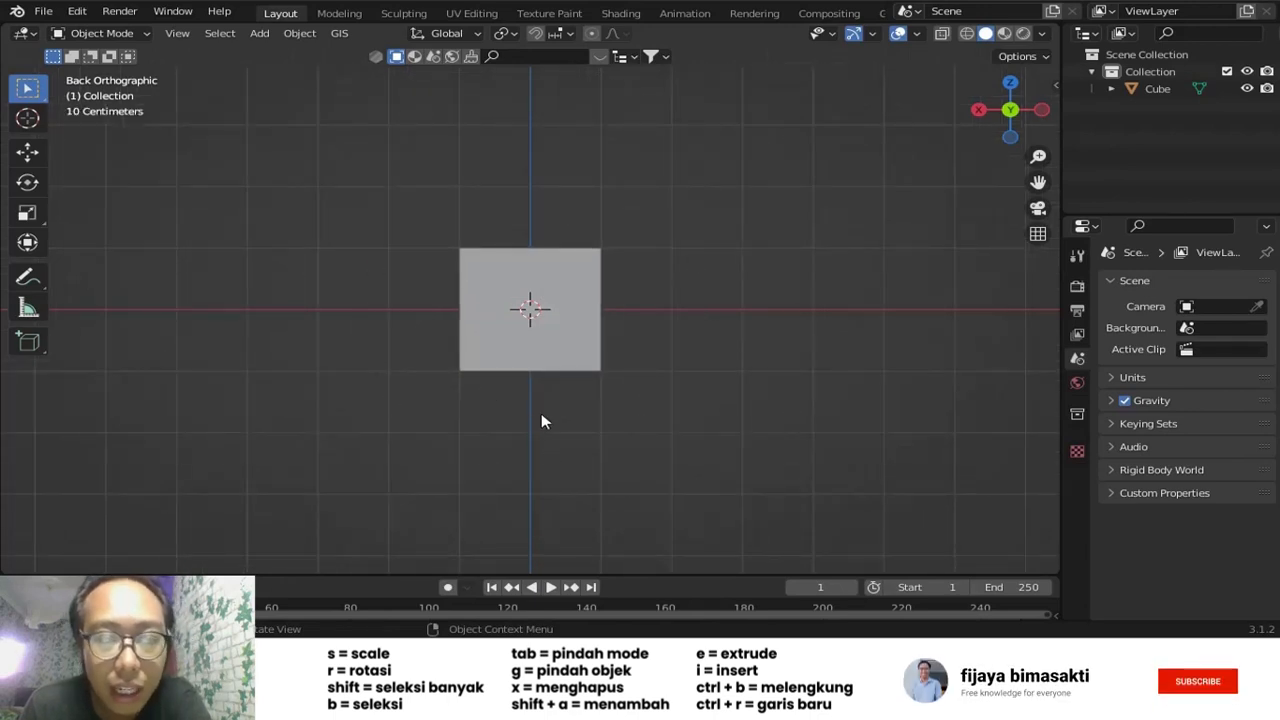
pyautogui.click(566, 358)
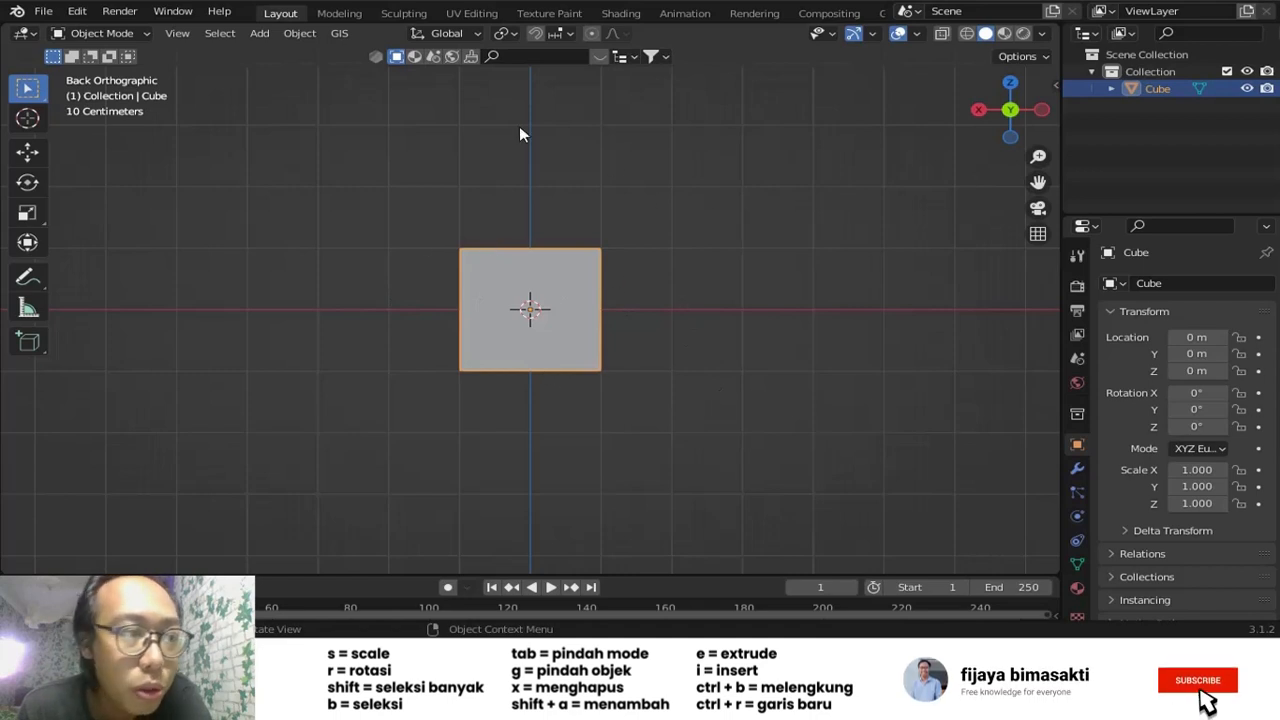
pyautogui.click(100, 33)
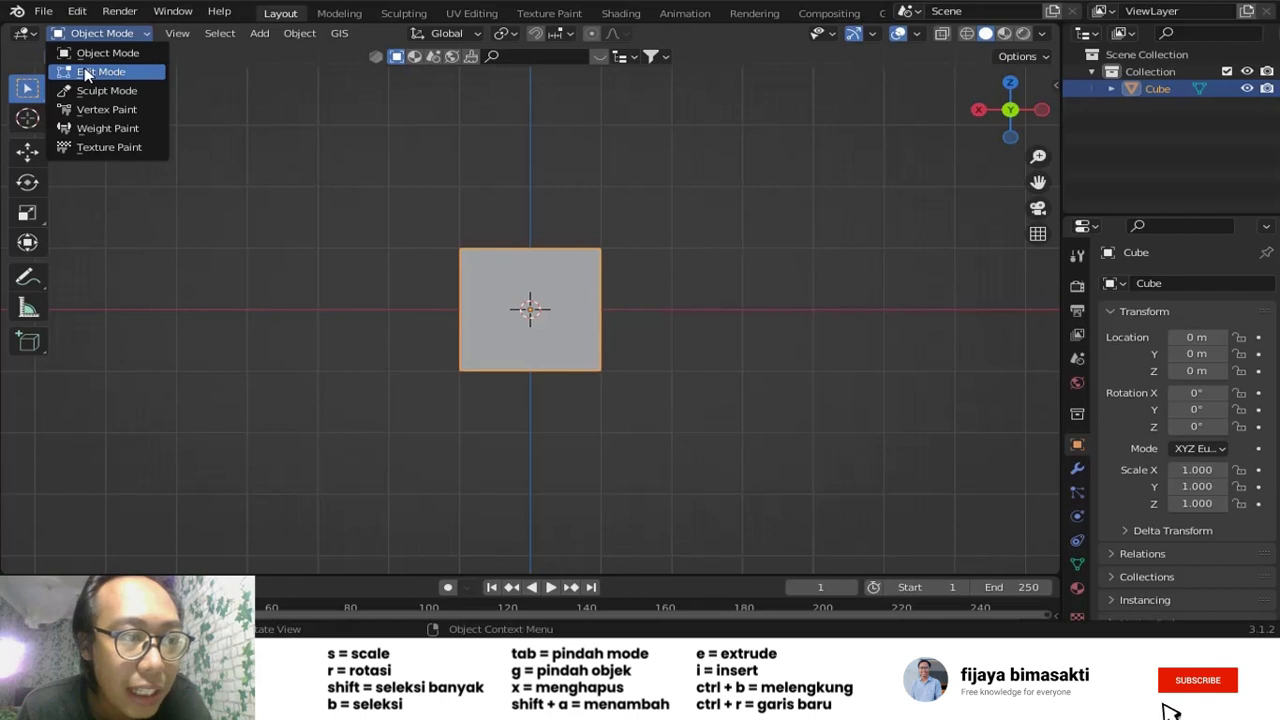
pyautogui.click(87, 72)
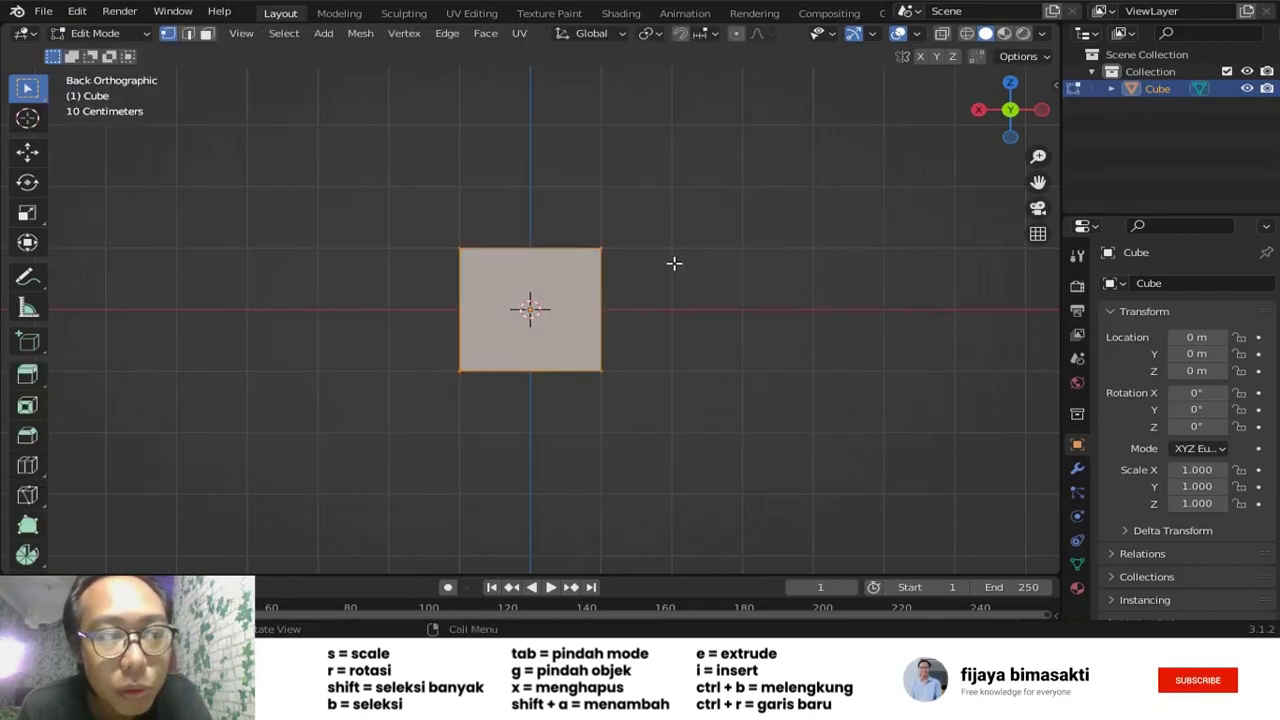
pyautogui.moveTo(659, 269); pyautogui.dragTo(609, 249, button='middle')
pyautogui.click(506, 232)
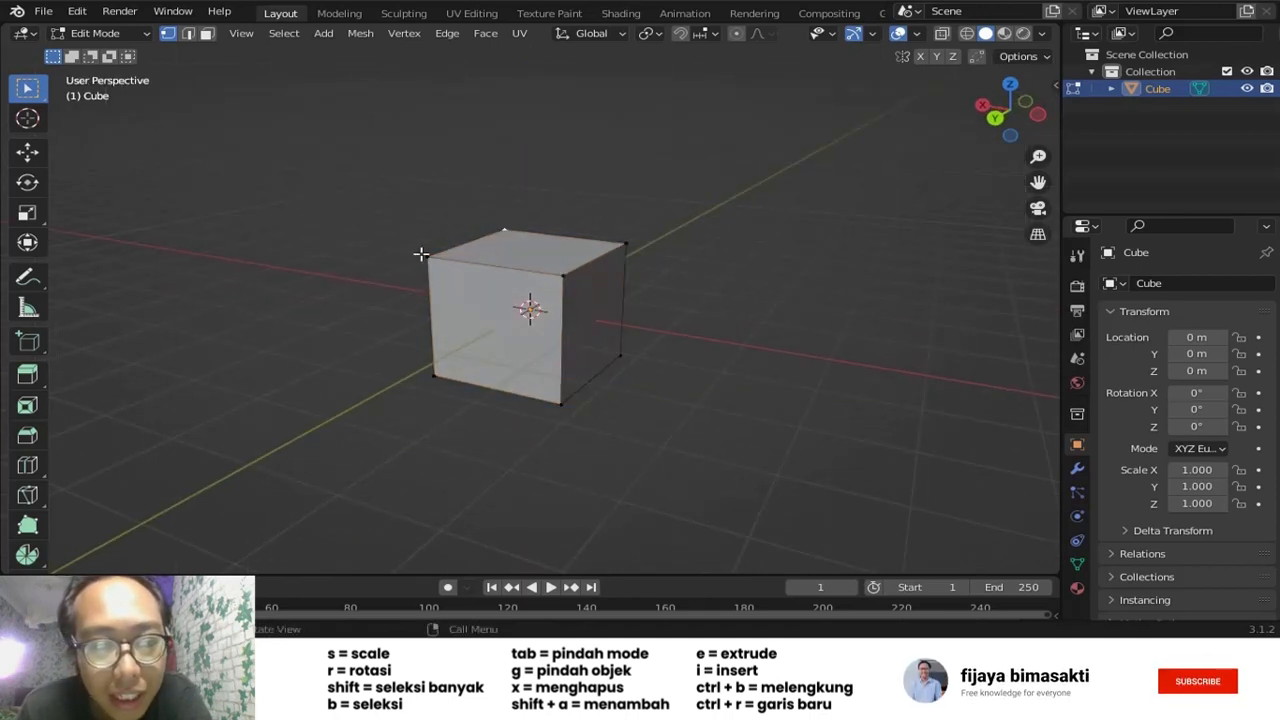
pyautogui.click(620, 375)
pyautogui.click(996, 121)
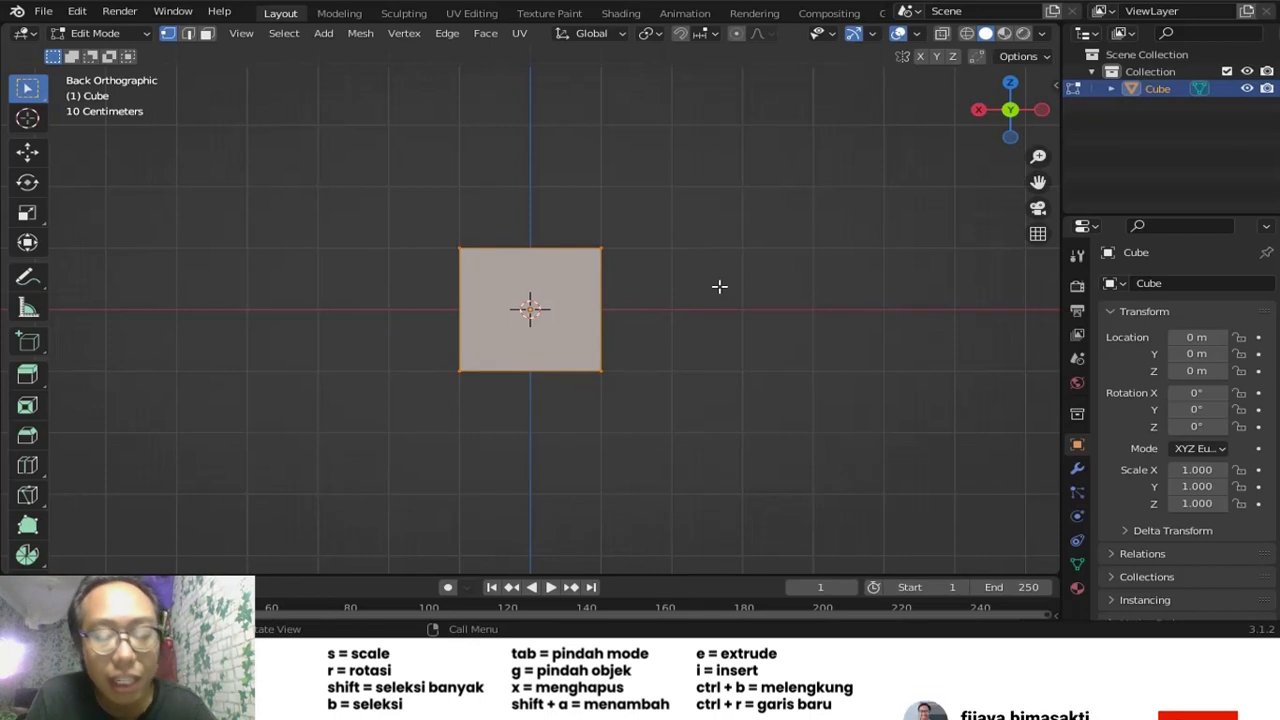
# - Merge all the cube's vertices at center and extrude the resulting vertex about 2.99 m along X and -2.97 m along Z
pyautogui.press('m')
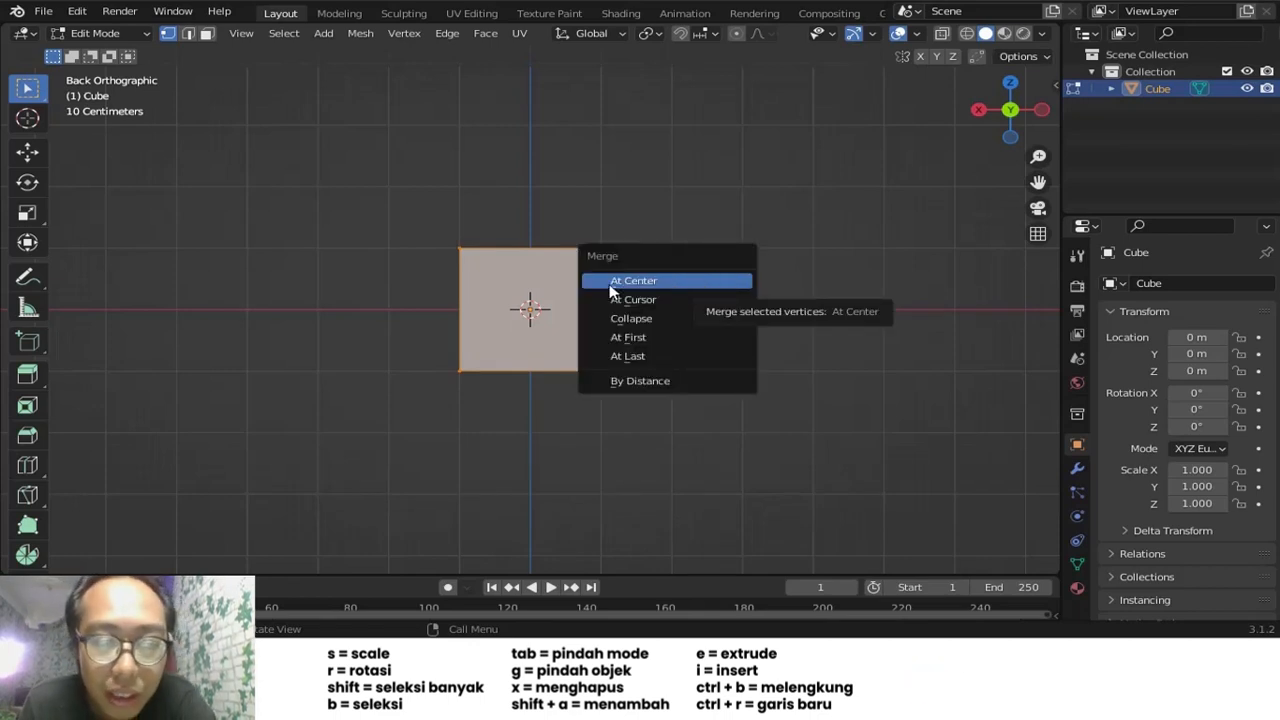
pyautogui.click(684, 286)
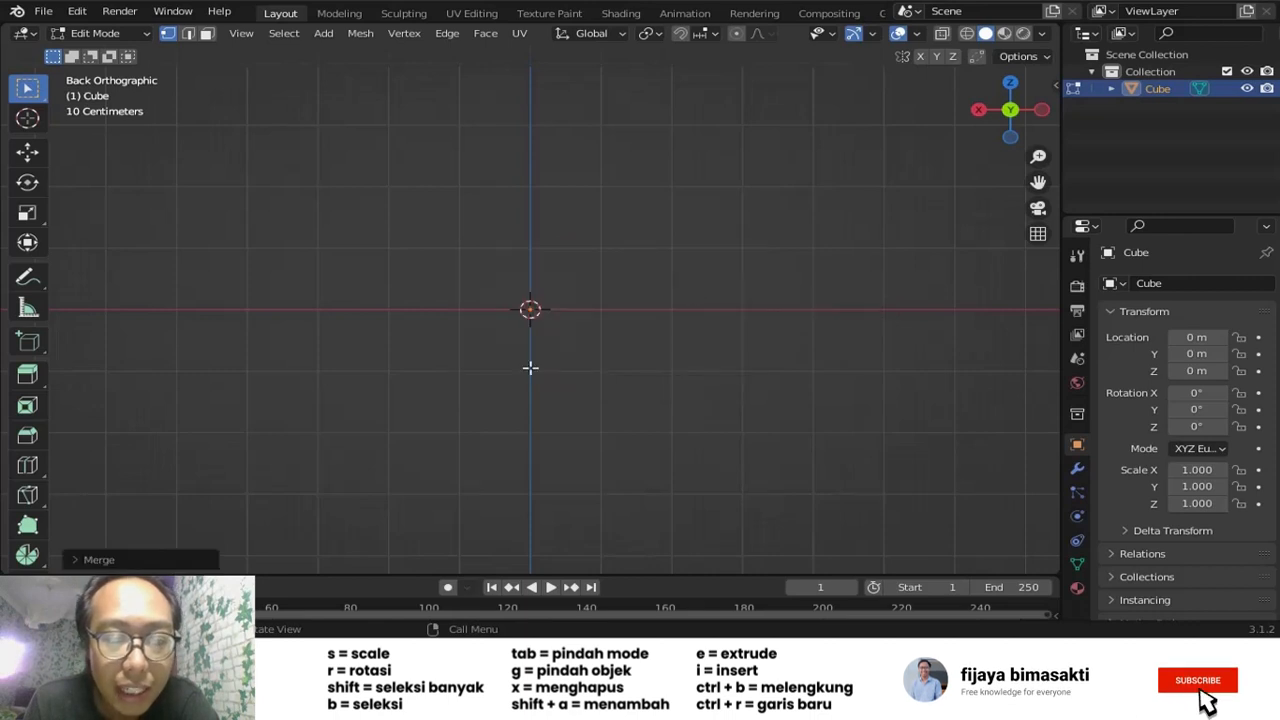
pyautogui.scroll(3, 530, 368)
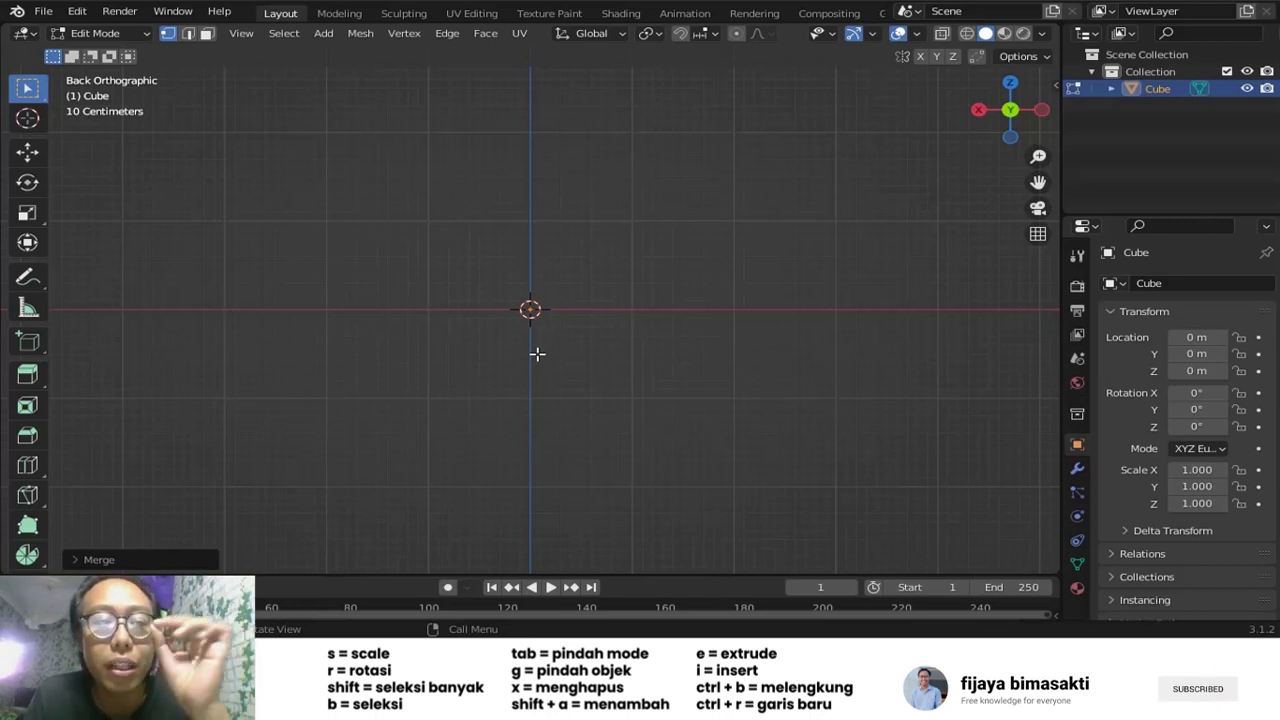
pyautogui.moveTo(549, 335); pyautogui.dragTo(440, 373, button='middle')
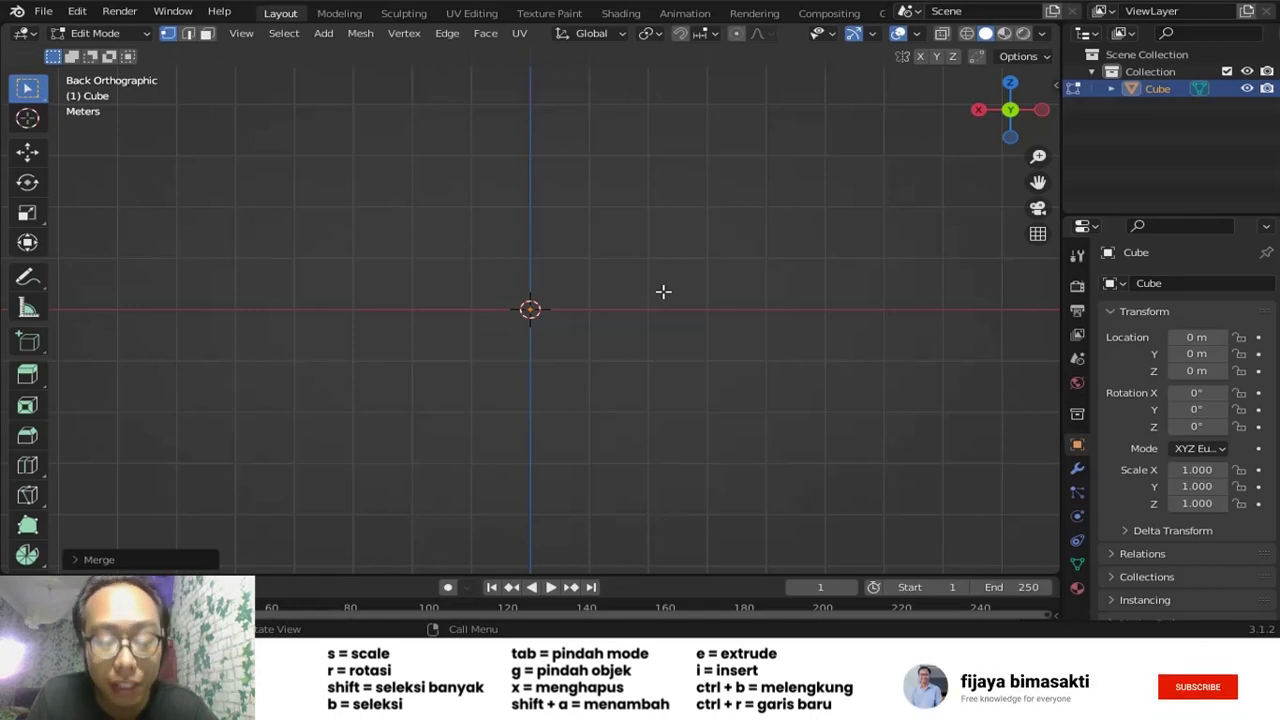
pyautogui.press('e')
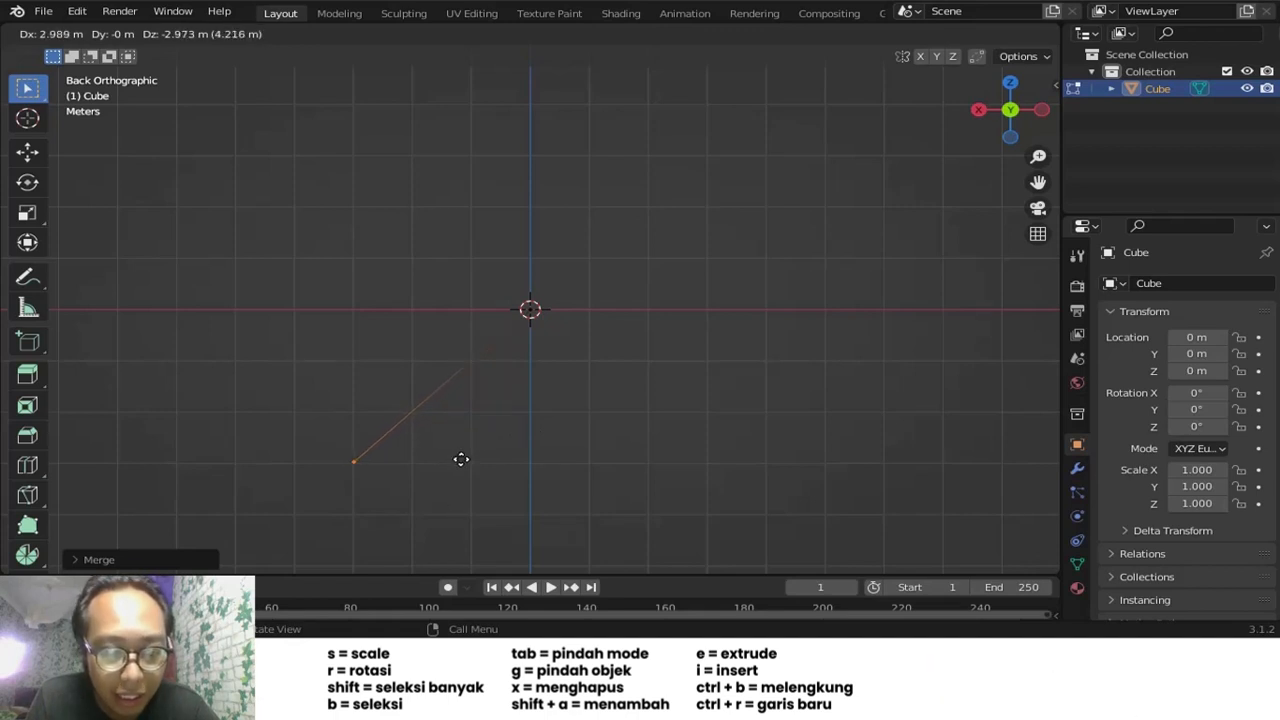
pyautogui.click(460, 458)
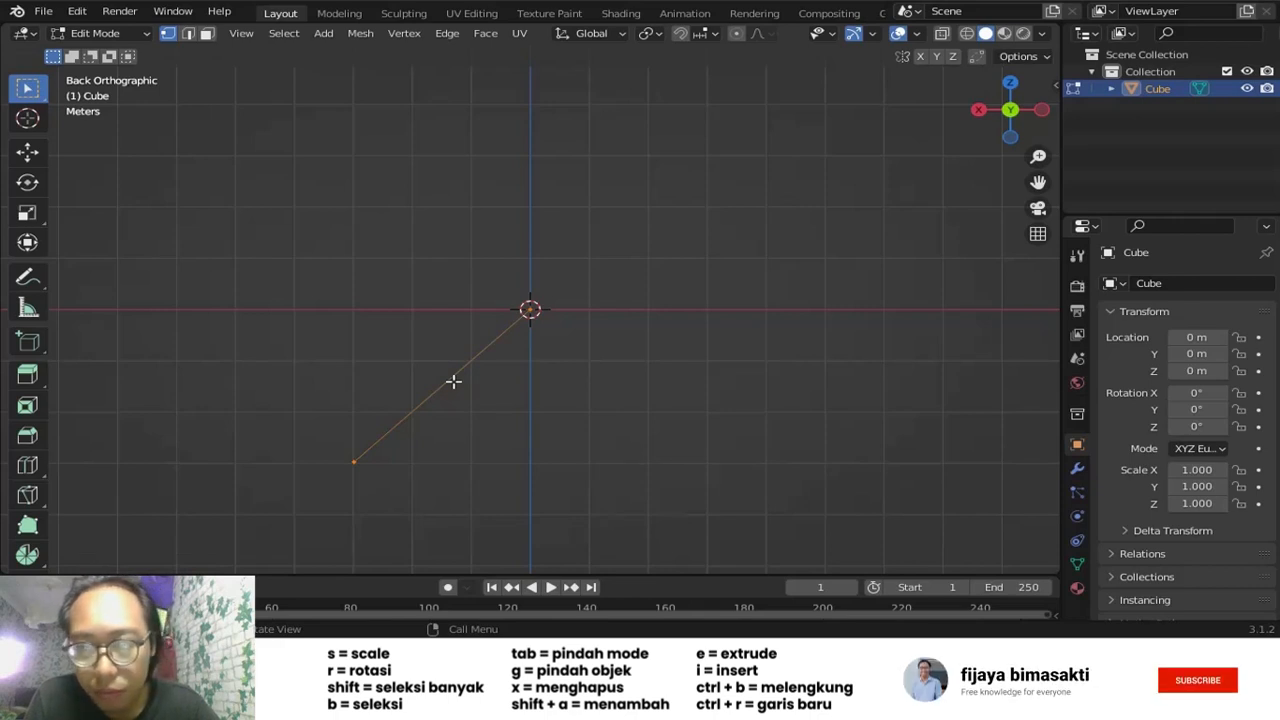
# - Subdivide the extruded diagonal edge with the number of cuts set to 3
pyautogui.rightClick(453, 381)
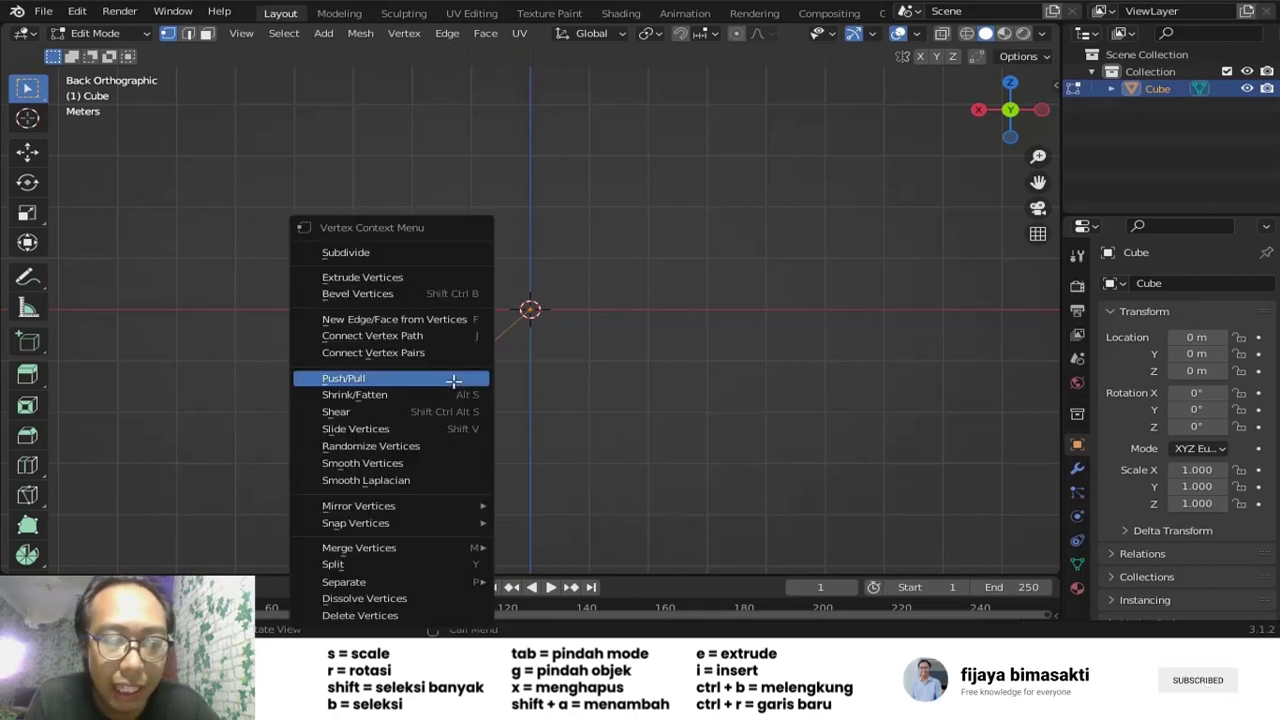
pyautogui.click(340, 254)
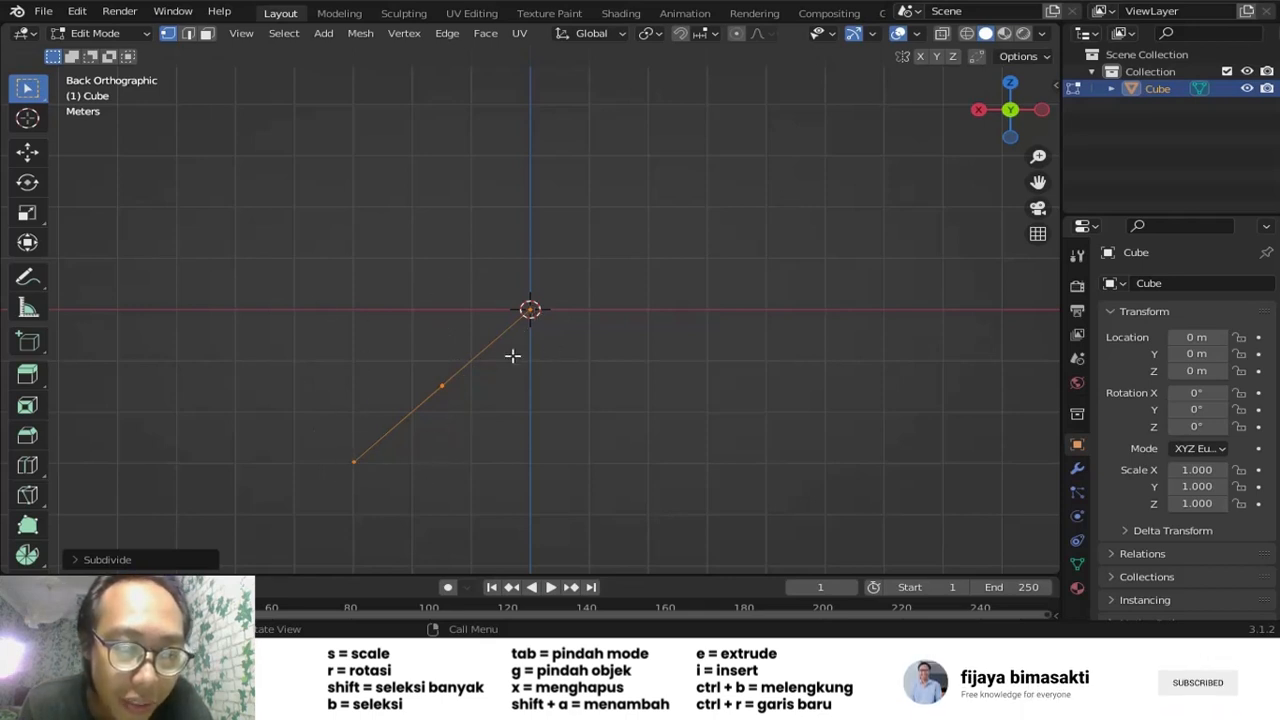
pyautogui.click(107, 560)
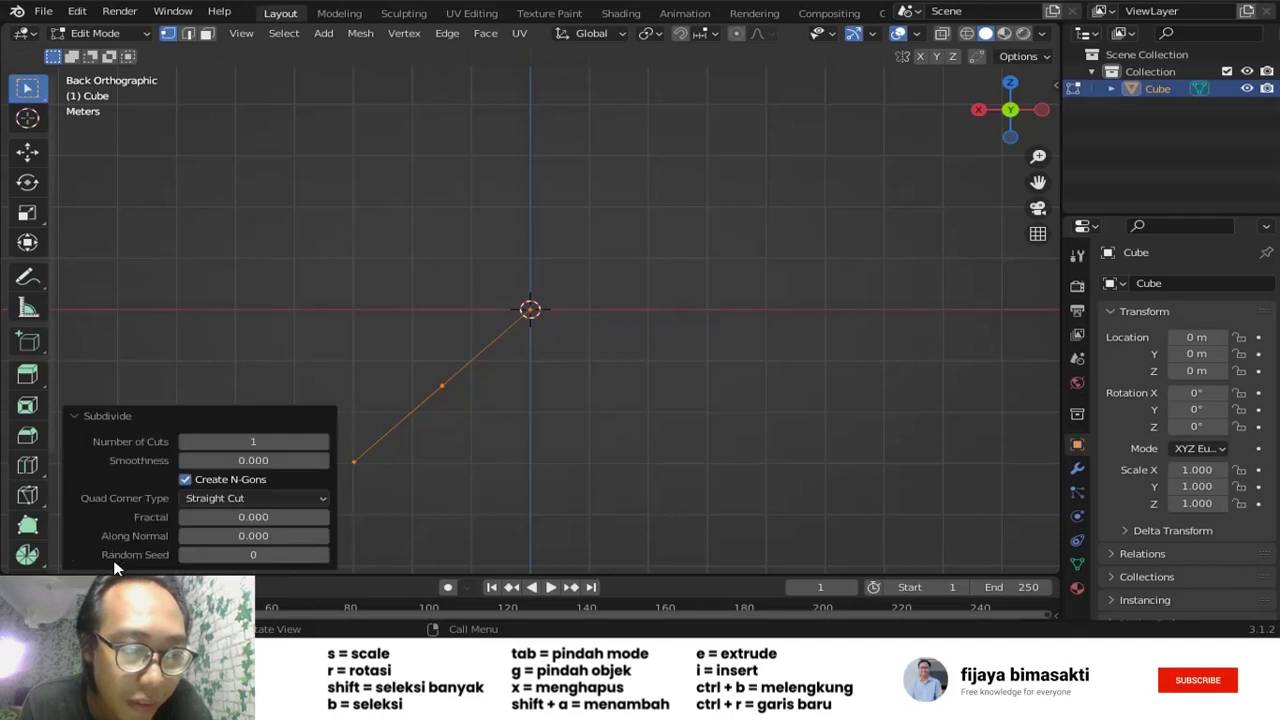
pyautogui.click(323, 441)
pyautogui.click(323, 441)
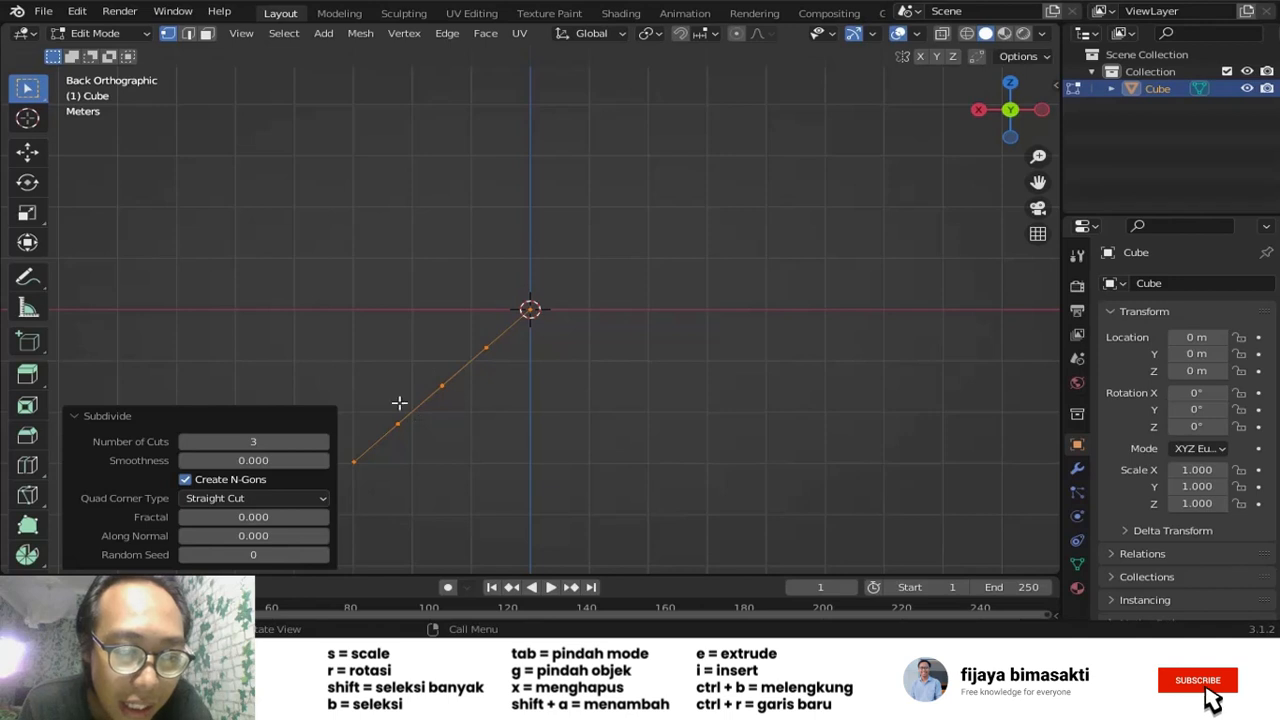
pyautogui.click(113, 420)
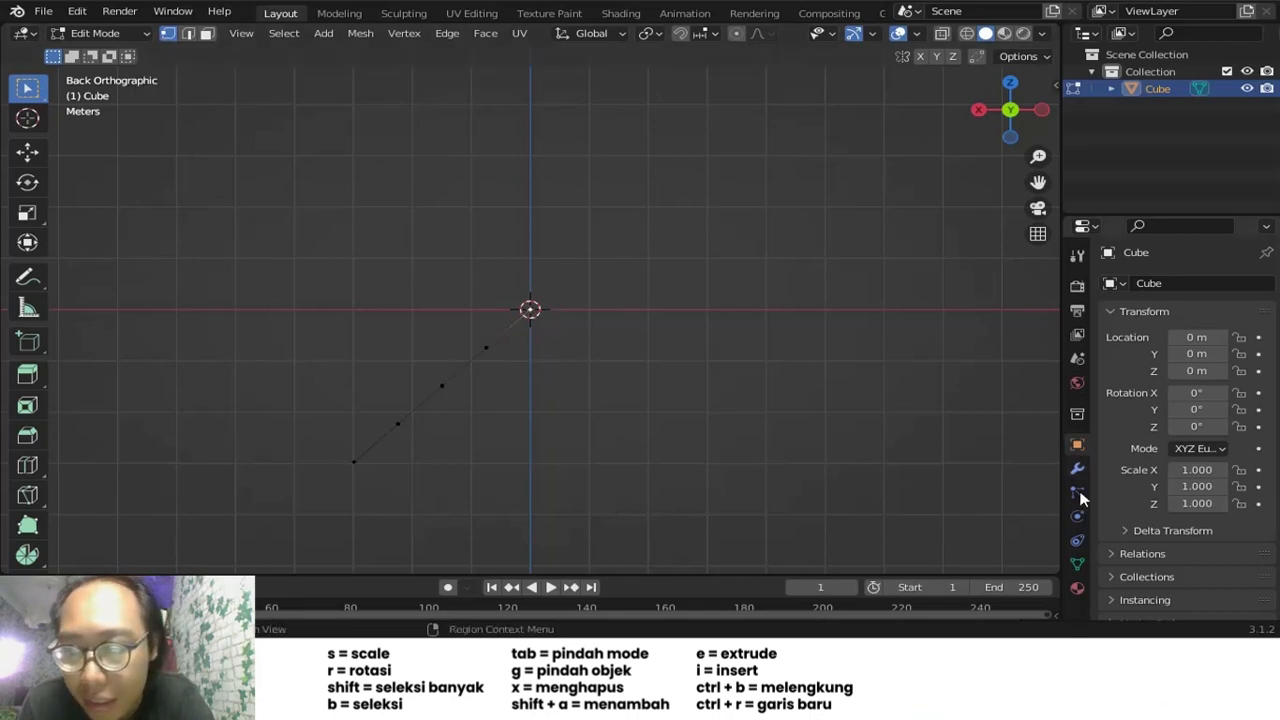
# - Add a vertex group to the cube's mesh data
pyautogui.click(1076, 568)
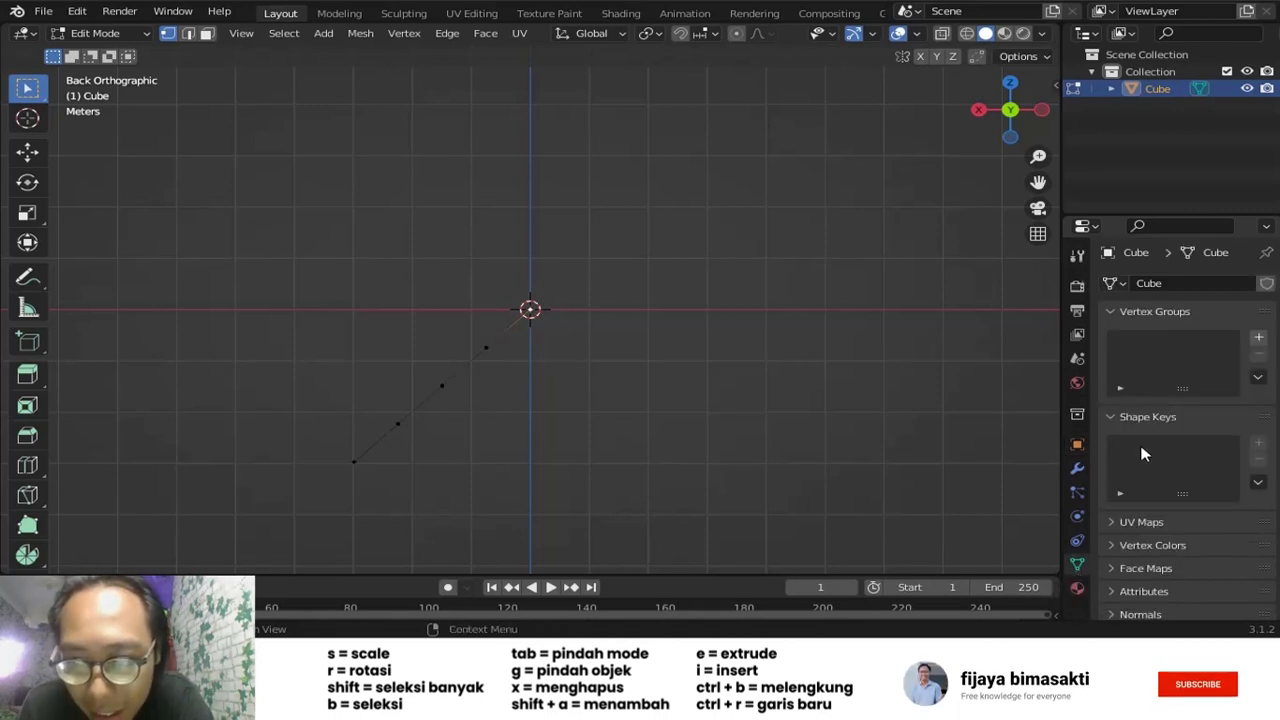
pyautogui.click(1260, 339)
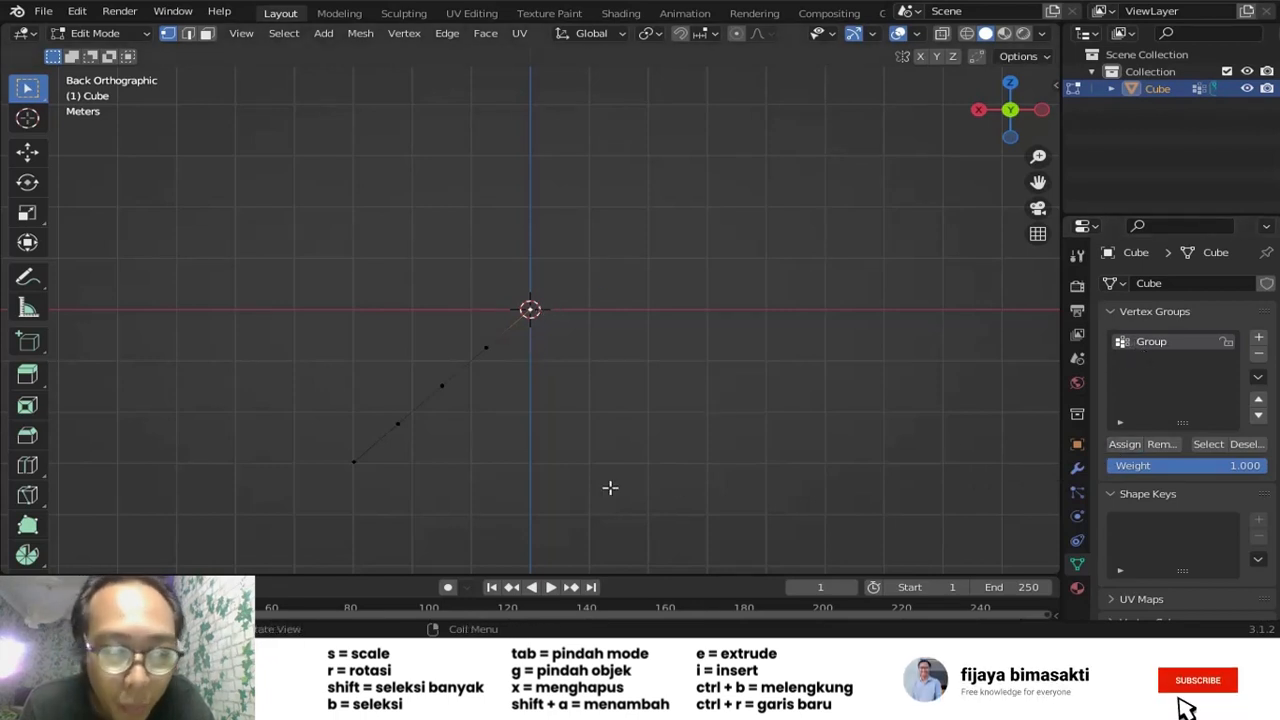
pyautogui.click(355, 463)
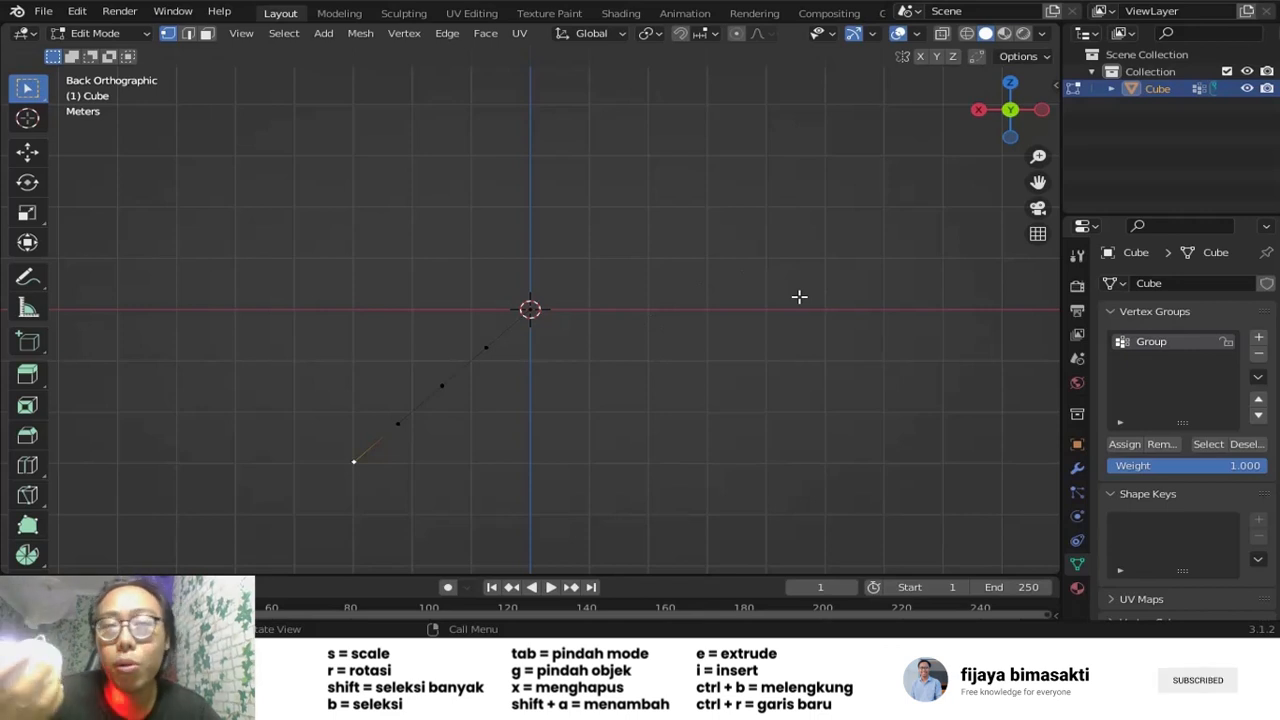
pyautogui.scroll(3, 597, 394)
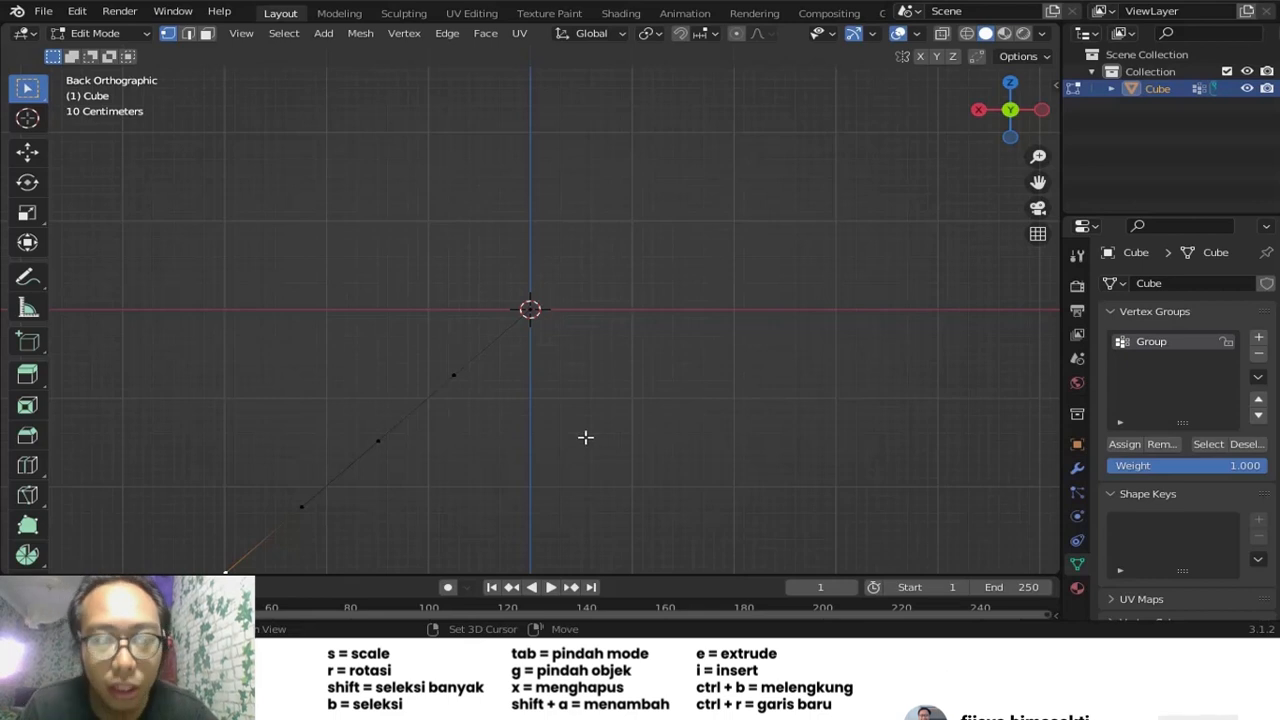
pyautogui.keyDown('shift'); pyautogui.moveTo(394, 460); pyautogui.dragTo(449, 309, button='middle'); pyautogui.keyUp('shift')
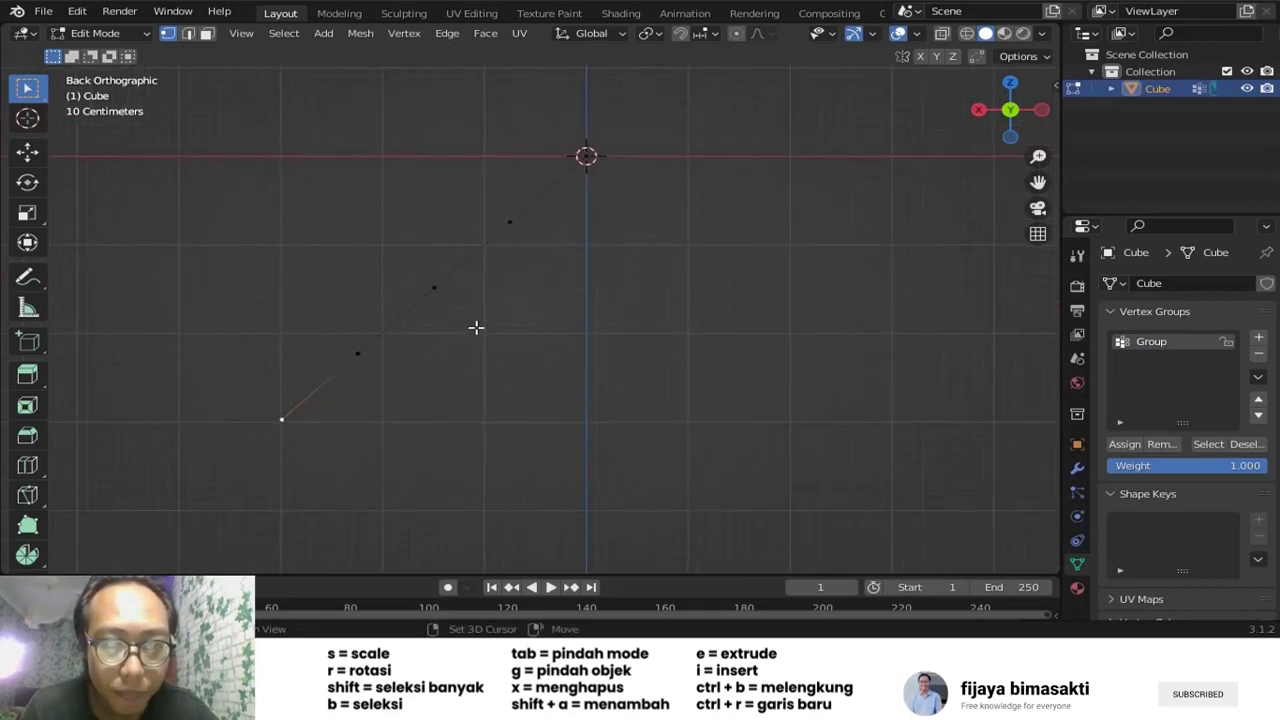
pyautogui.scroll(1, 476, 327)
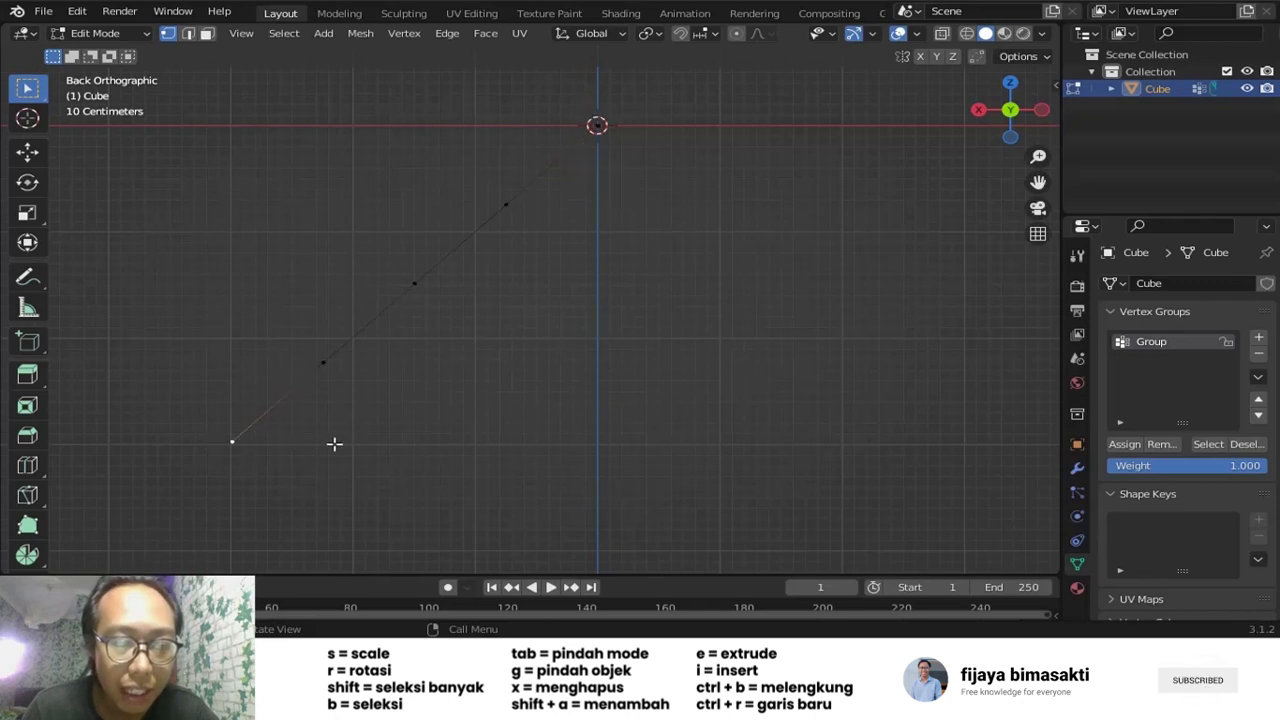
pyautogui.moveTo(466, 411); pyautogui.dragTo(563, 212)
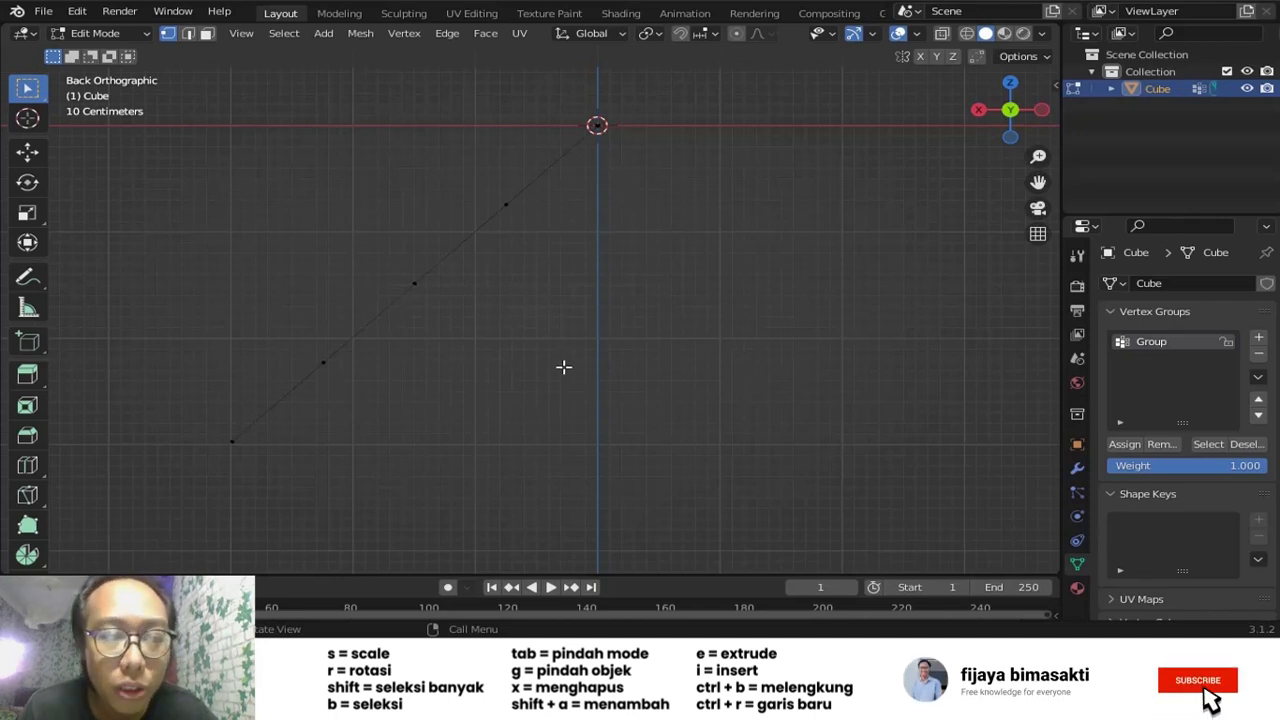
pyautogui.moveTo(565, 192); pyautogui.dragTo(306, 383)
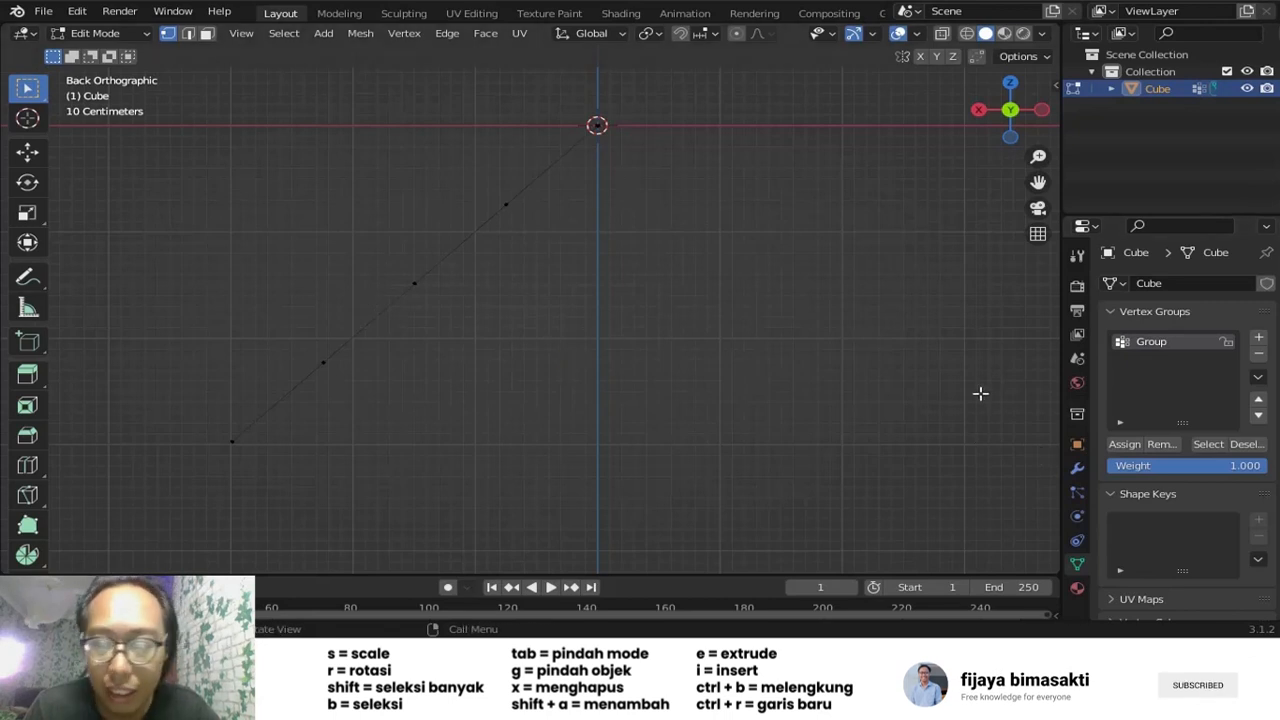
# - Add Cloth physics to the cube and apply the preset with 15 quality steps, 0.4 kg vertex mass, 80 tension and 150 bending
pyautogui.click(1070, 522)
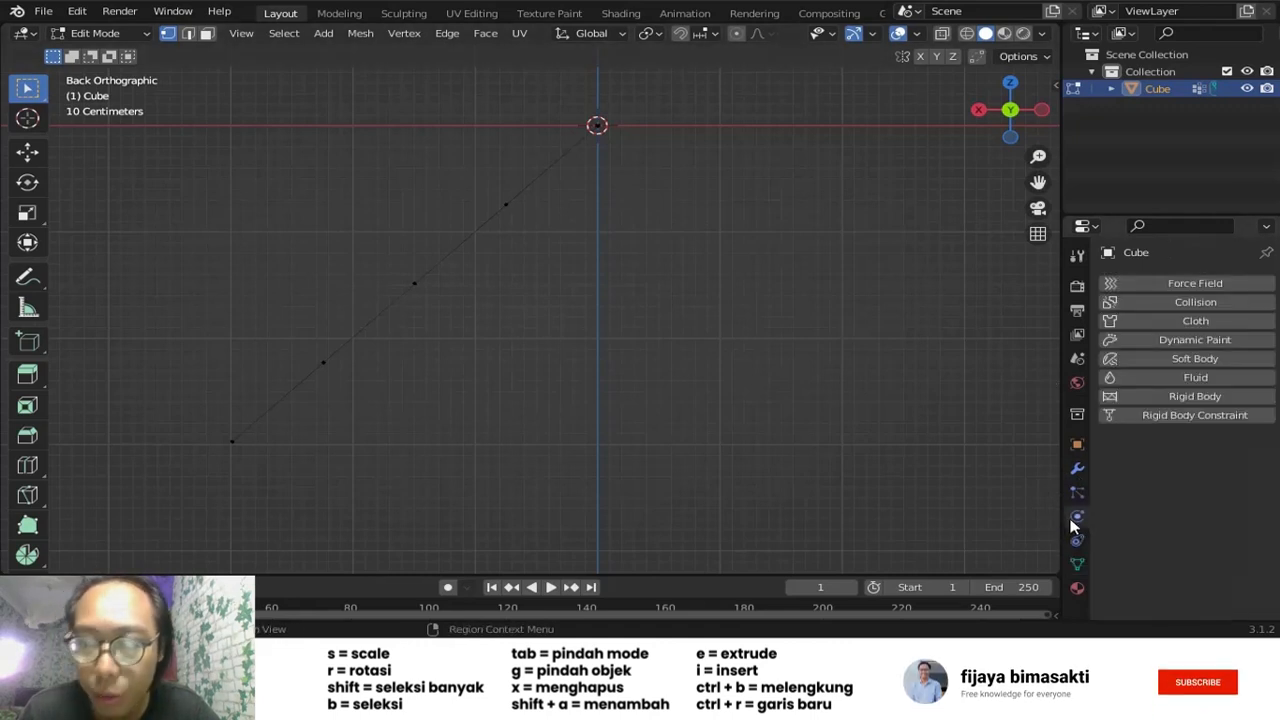
pyautogui.click(1174, 320)
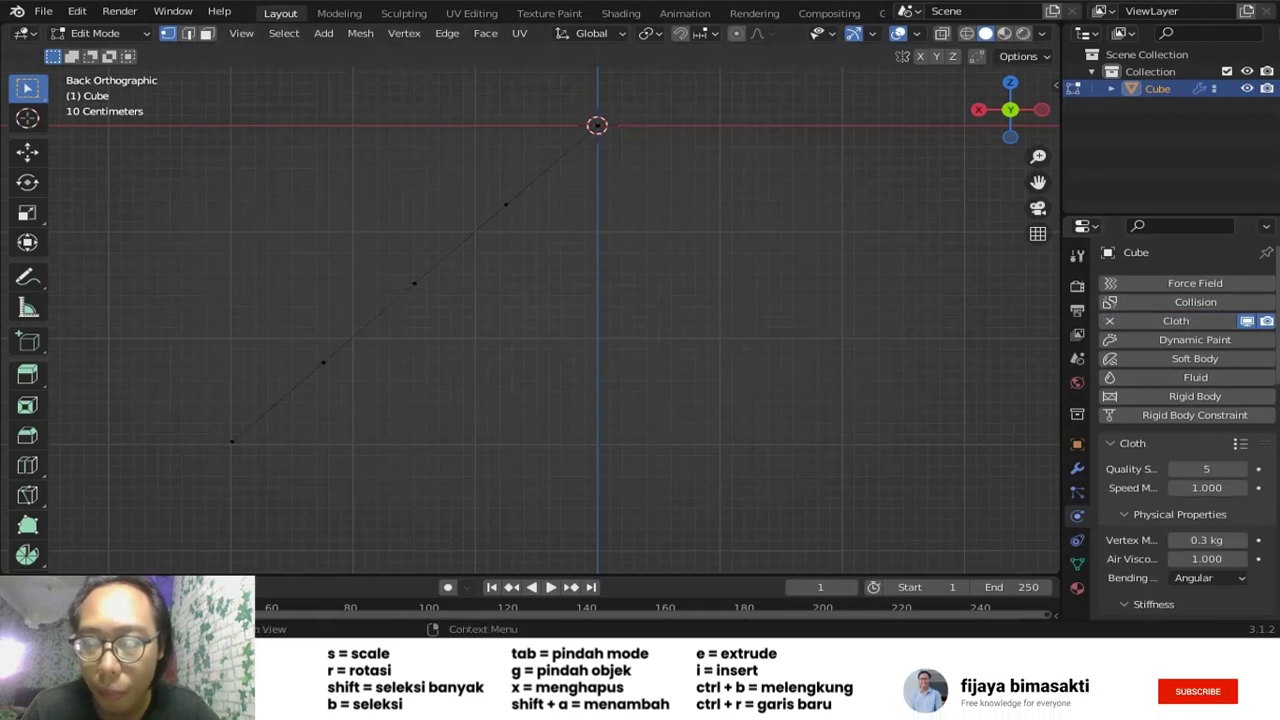
pyautogui.scroll(-3, 1247, 345)
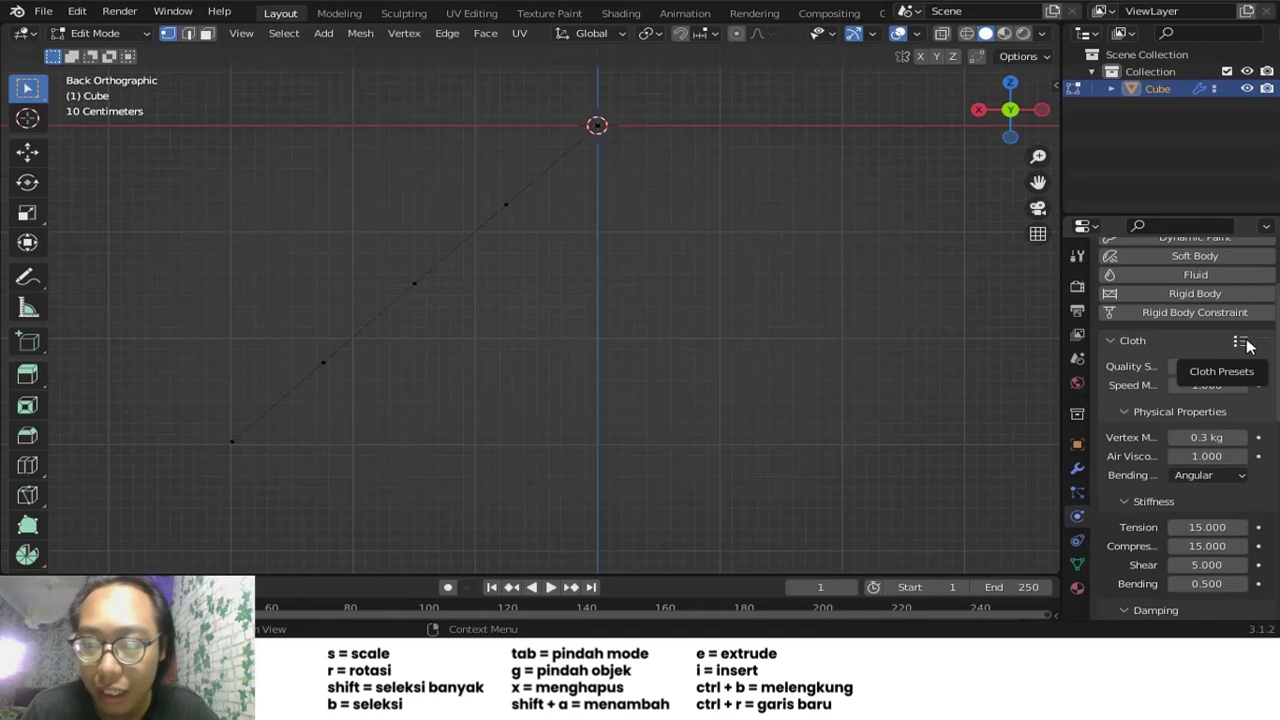
pyautogui.click(1242, 342)
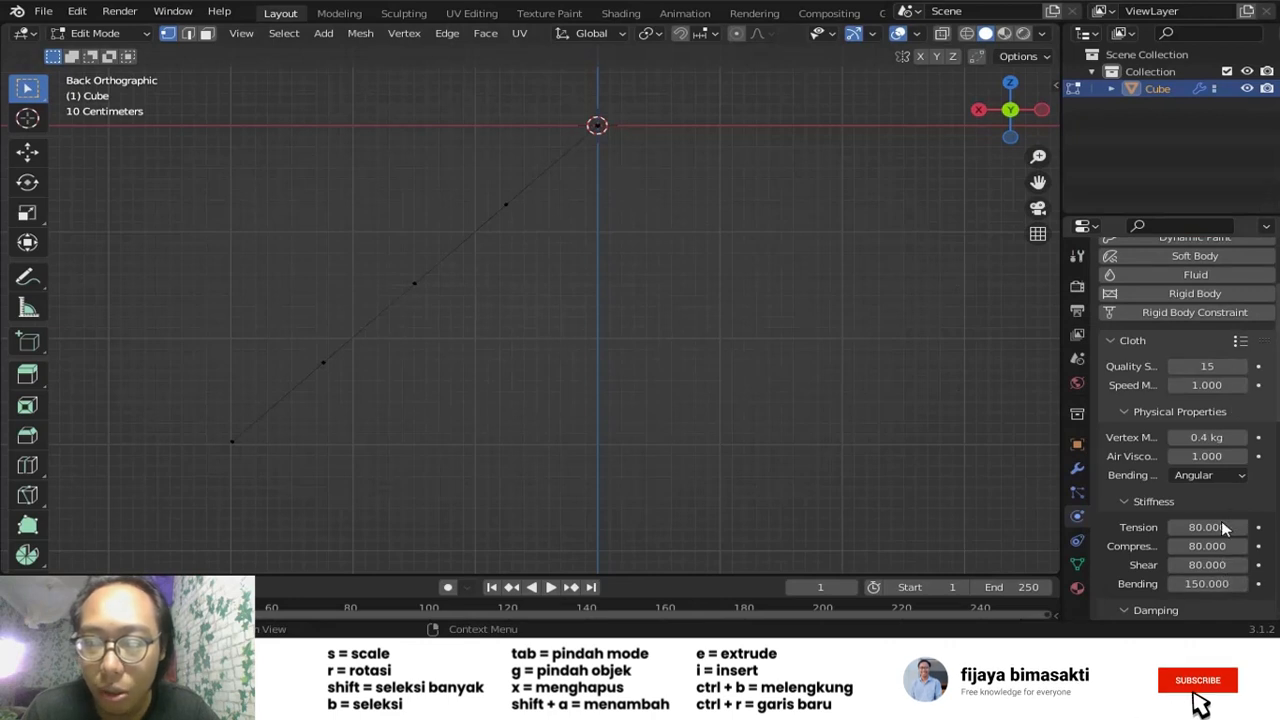
# - Assign the vertex group "Group" as the pin group in the cloth's Shape settings
pyautogui.scroll(-10, 1150, 540)
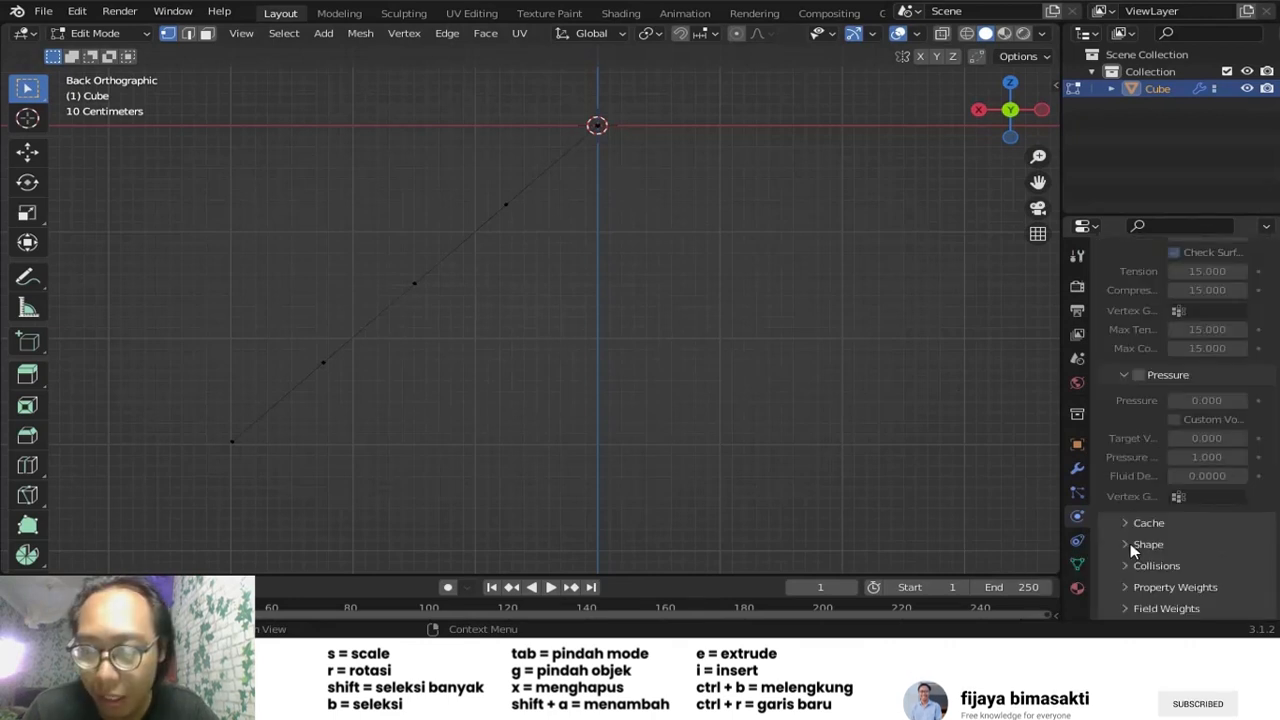
pyautogui.click(1130, 543)
pyautogui.scroll(-3, 1132, 545)
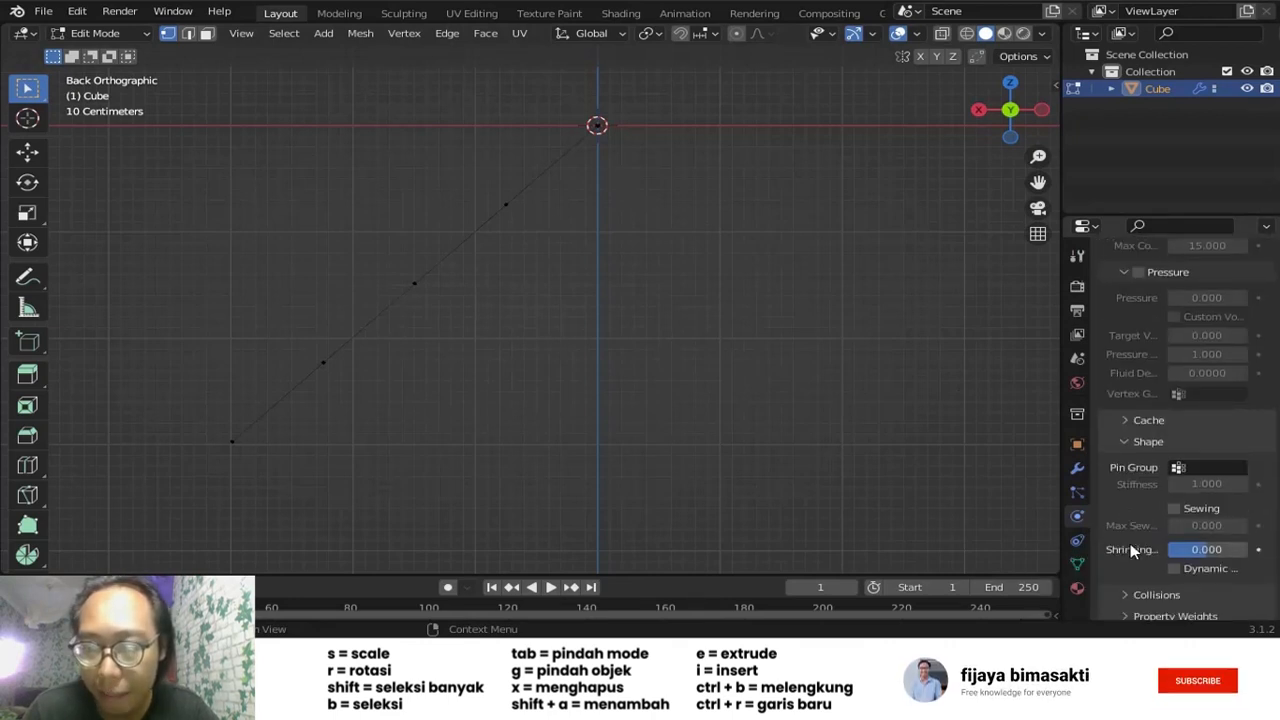
pyautogui.click(1213, 467)
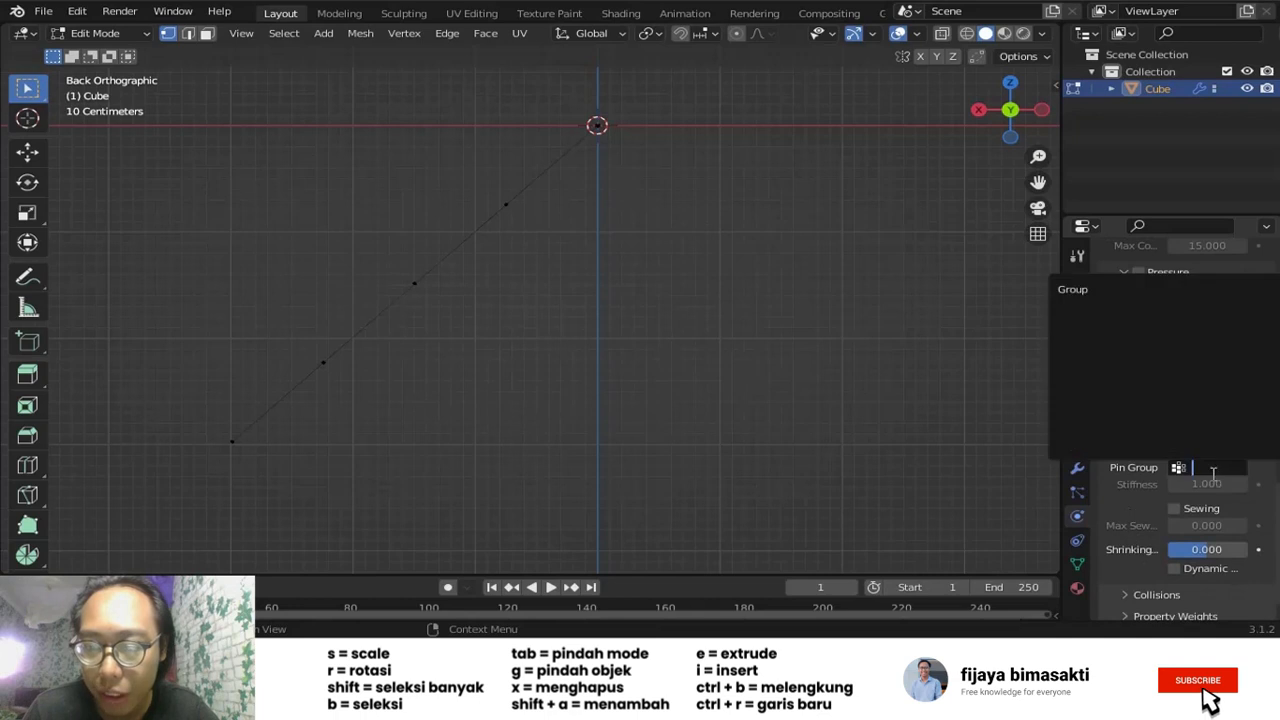
pyautogui.click(1079, 289)
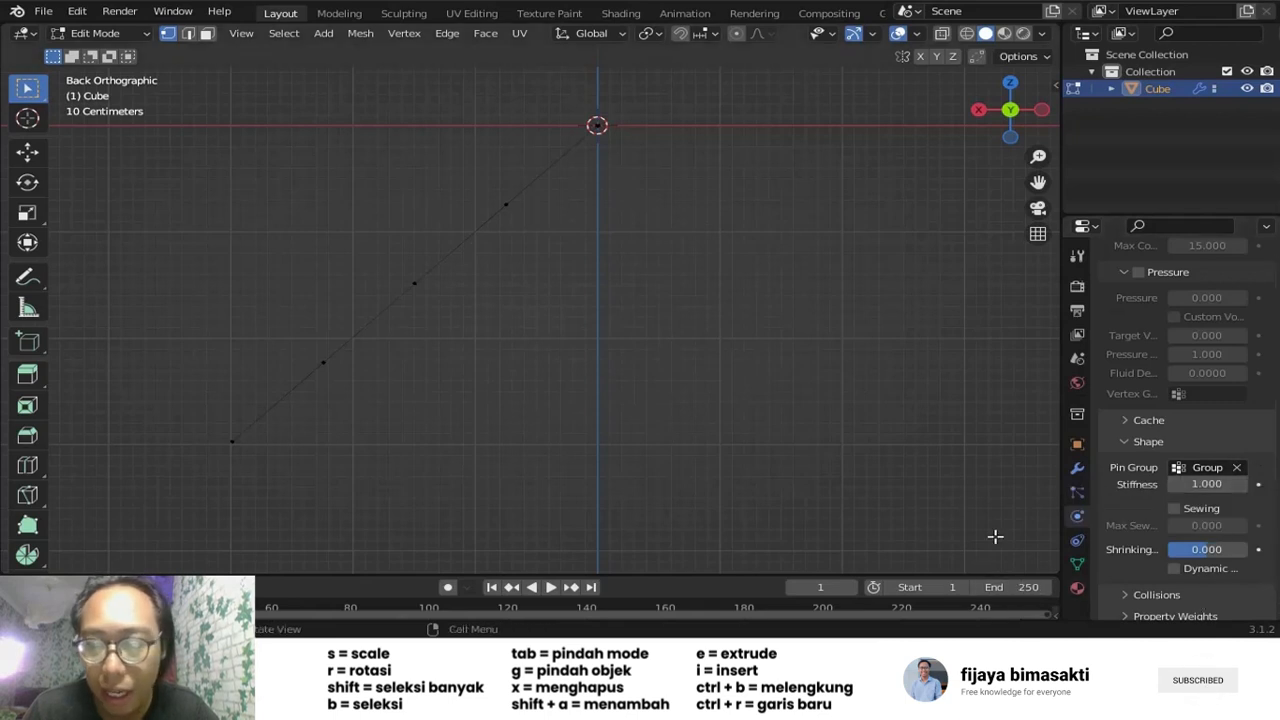
# - Enable Self Collisions in the cloth's Collisions settings
pyautogui.scroll(-1, 1190, 585)
pyautogui.click(1140, 568)
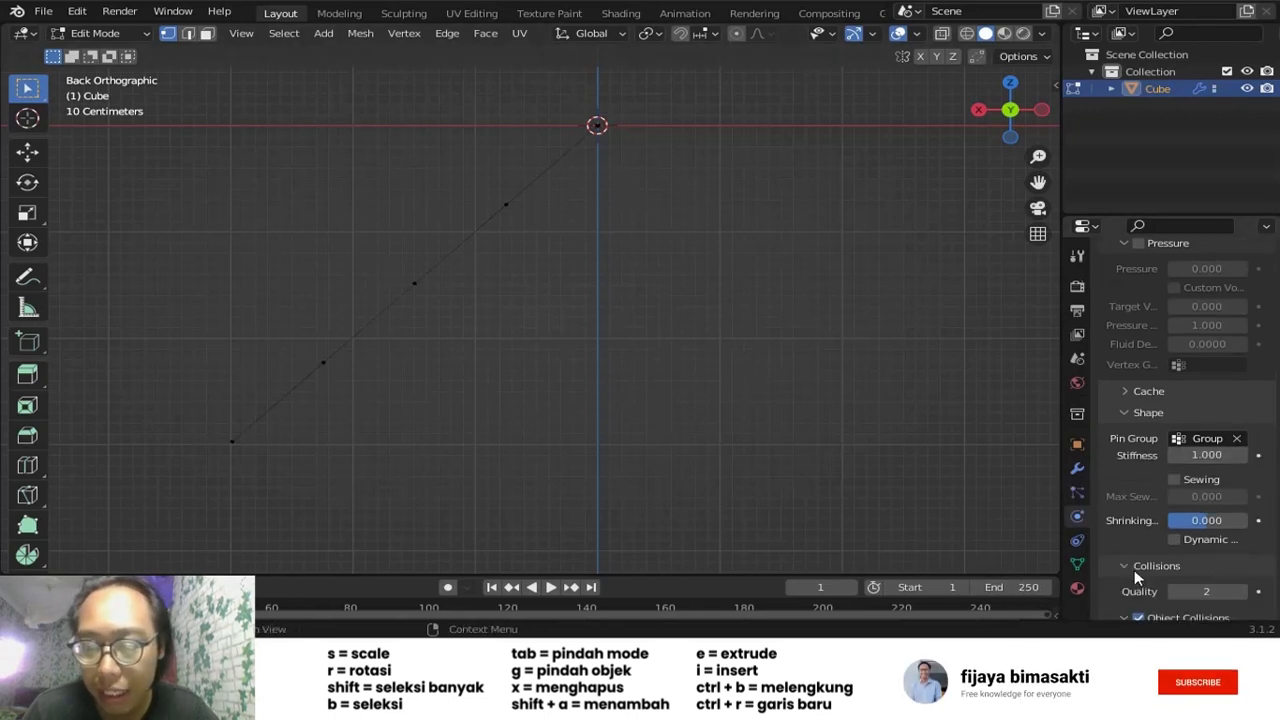
pyautogui.scroll(-8, 1127, 566)
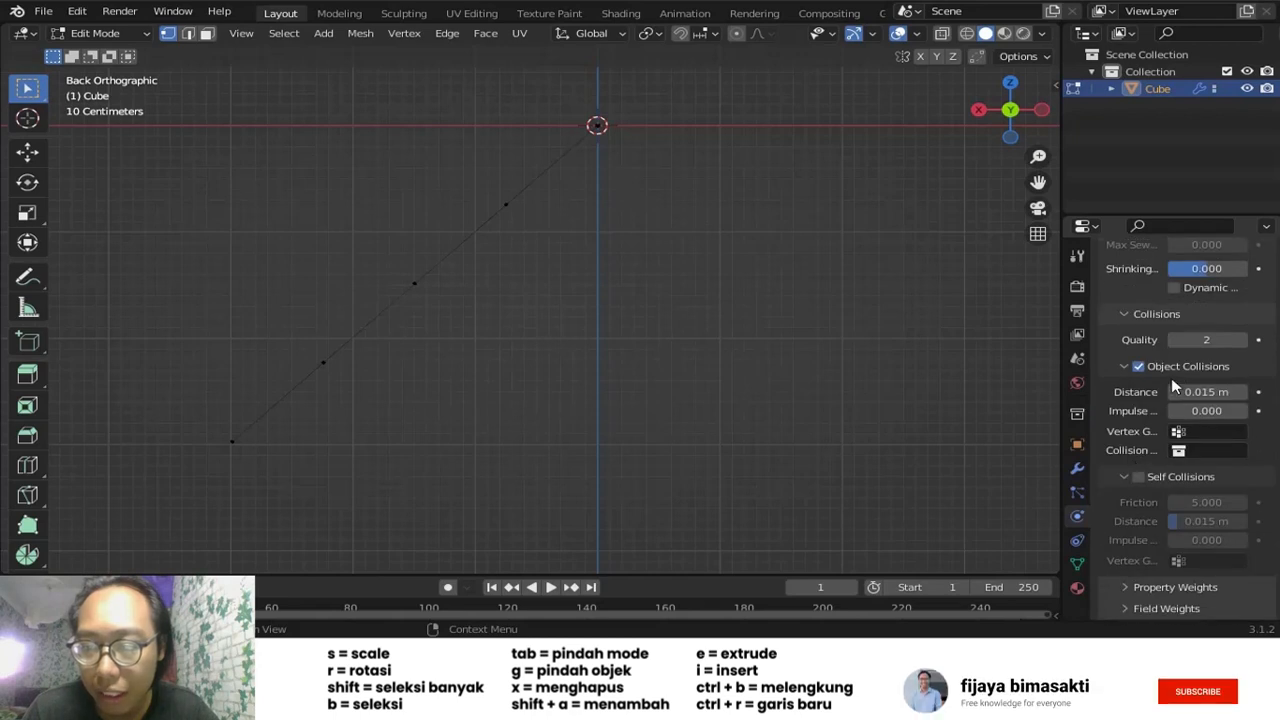
pyautogui.click(1138, 477)
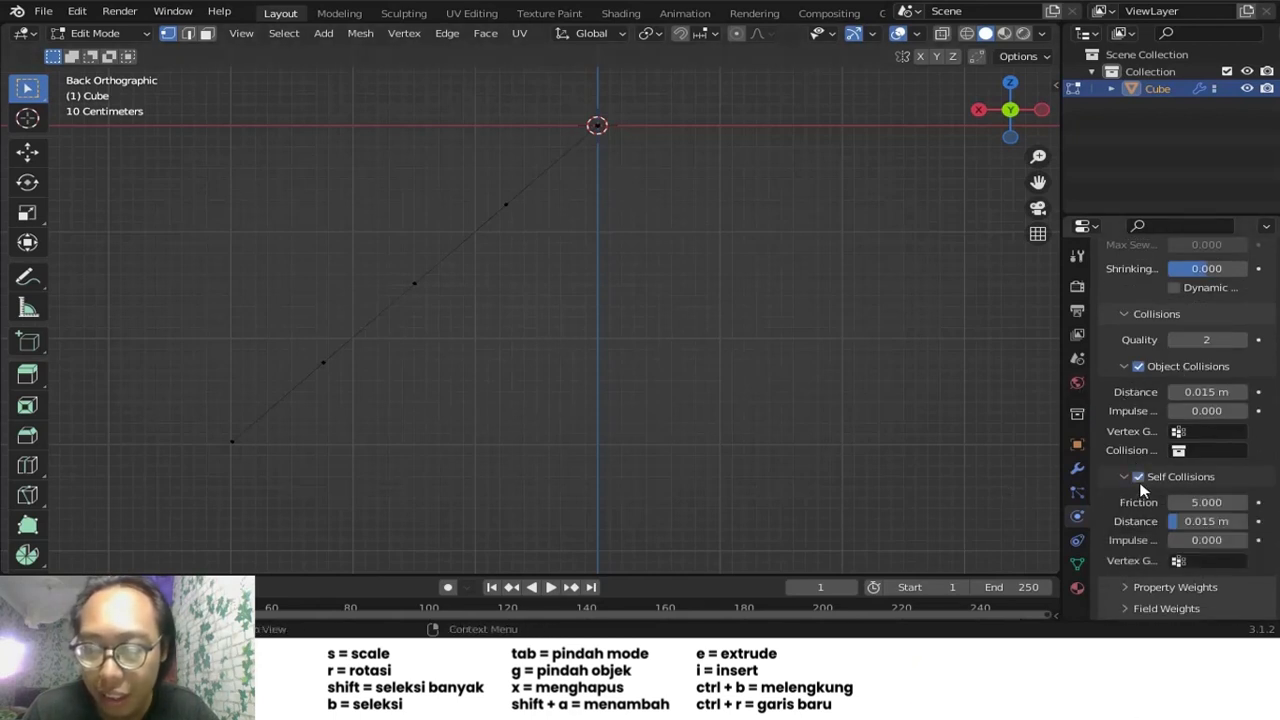
pyautogui.scroll(15, 1200, 490)
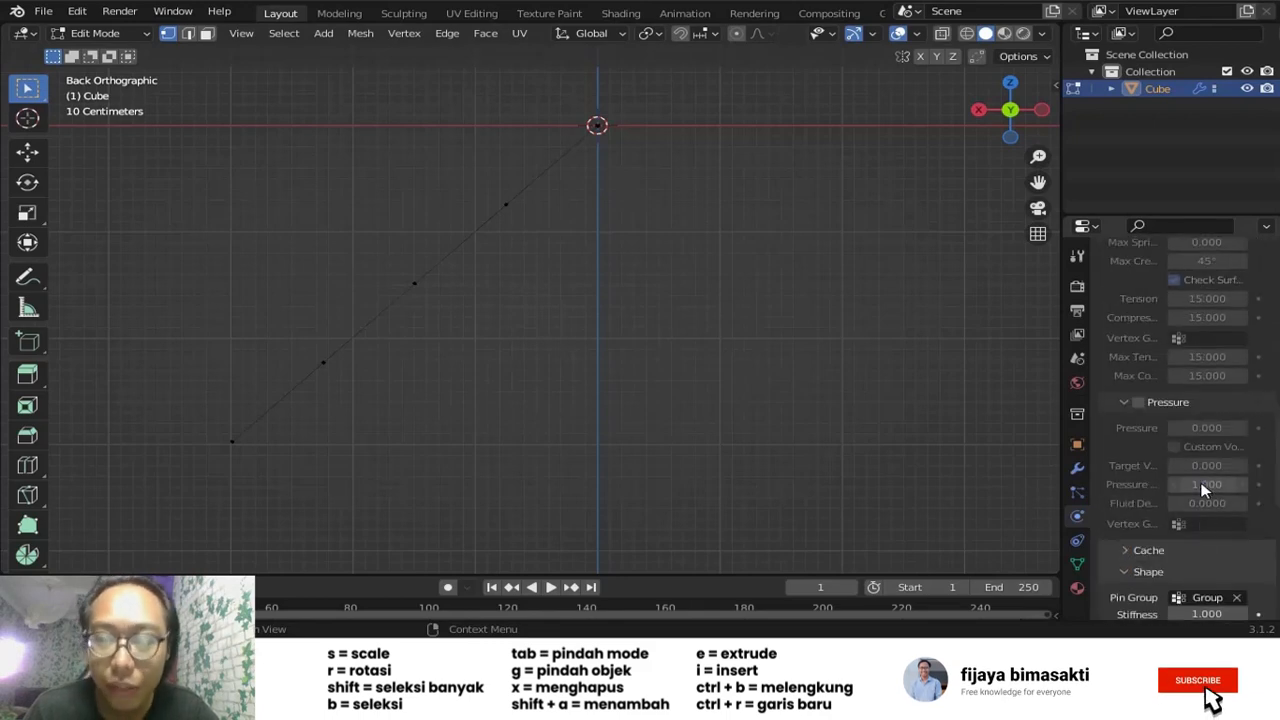
pyautogui.scroll(7, 1200, 487)
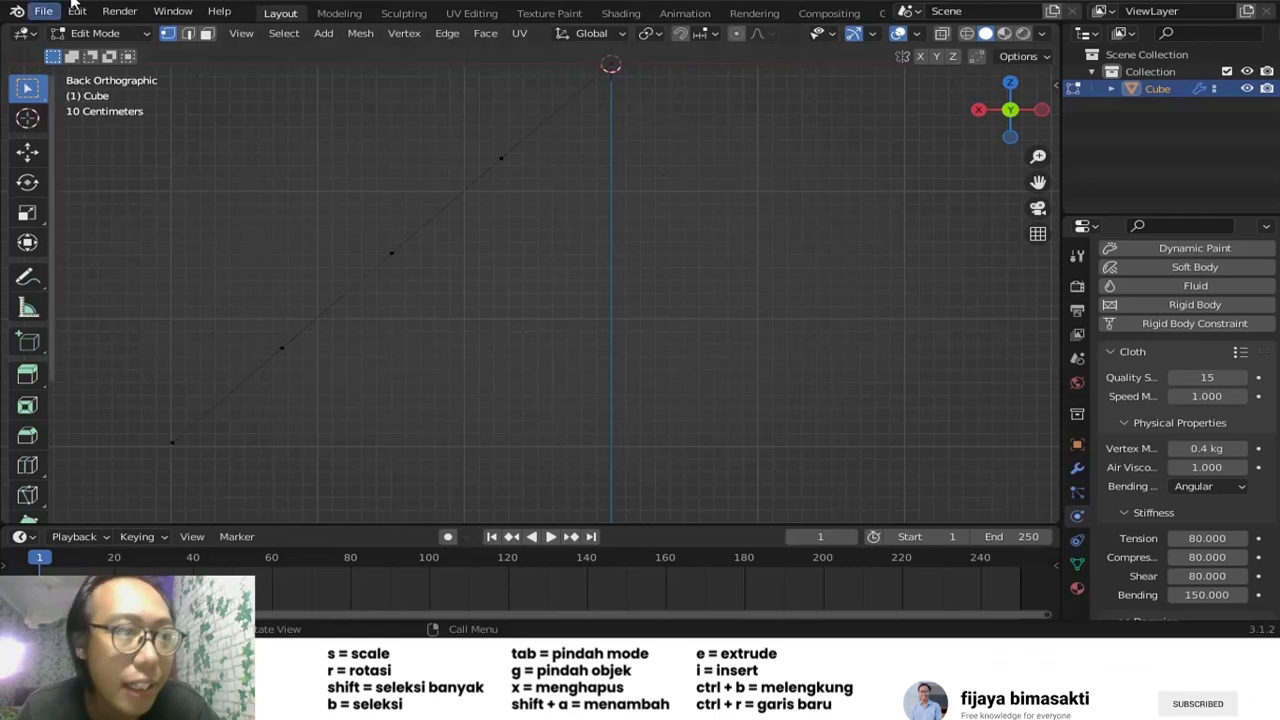
# - Return the cube to Object Mode and make the timeline area slightly taller
pyautogui.click(81, 36)
pyautogui.click(92, 53)
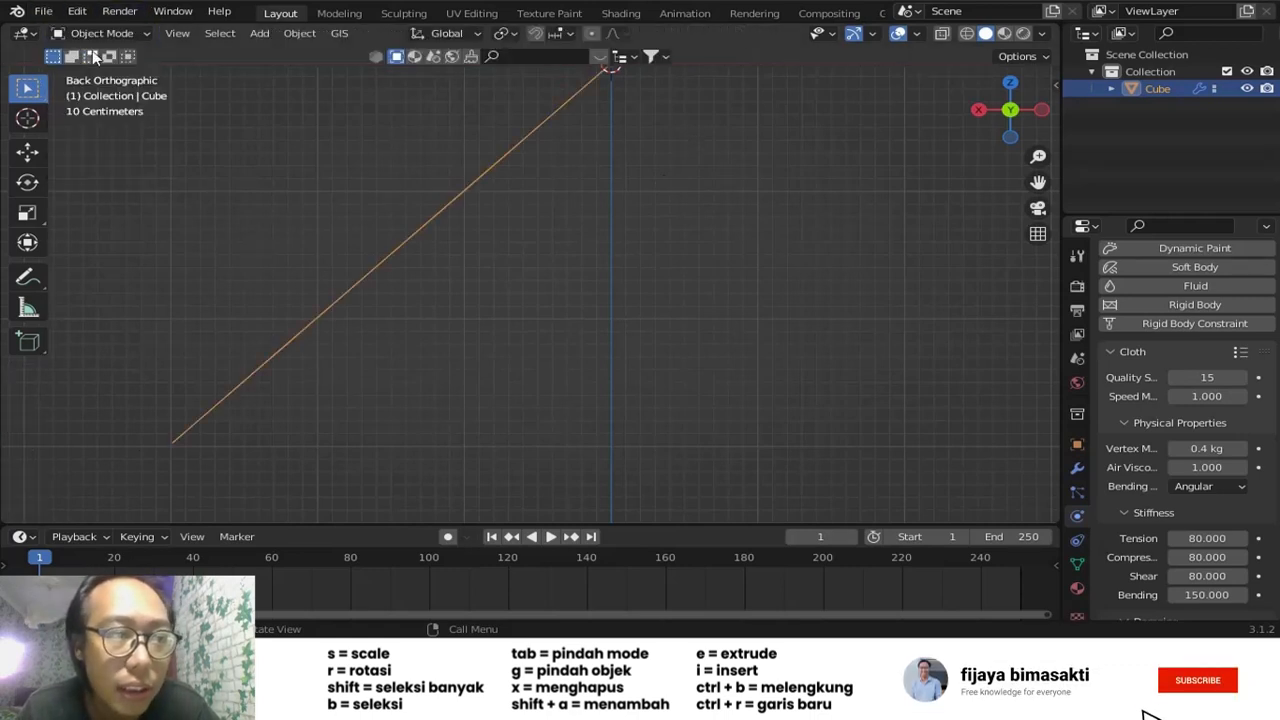
pyautogui.scroll(-1, 680, 171)
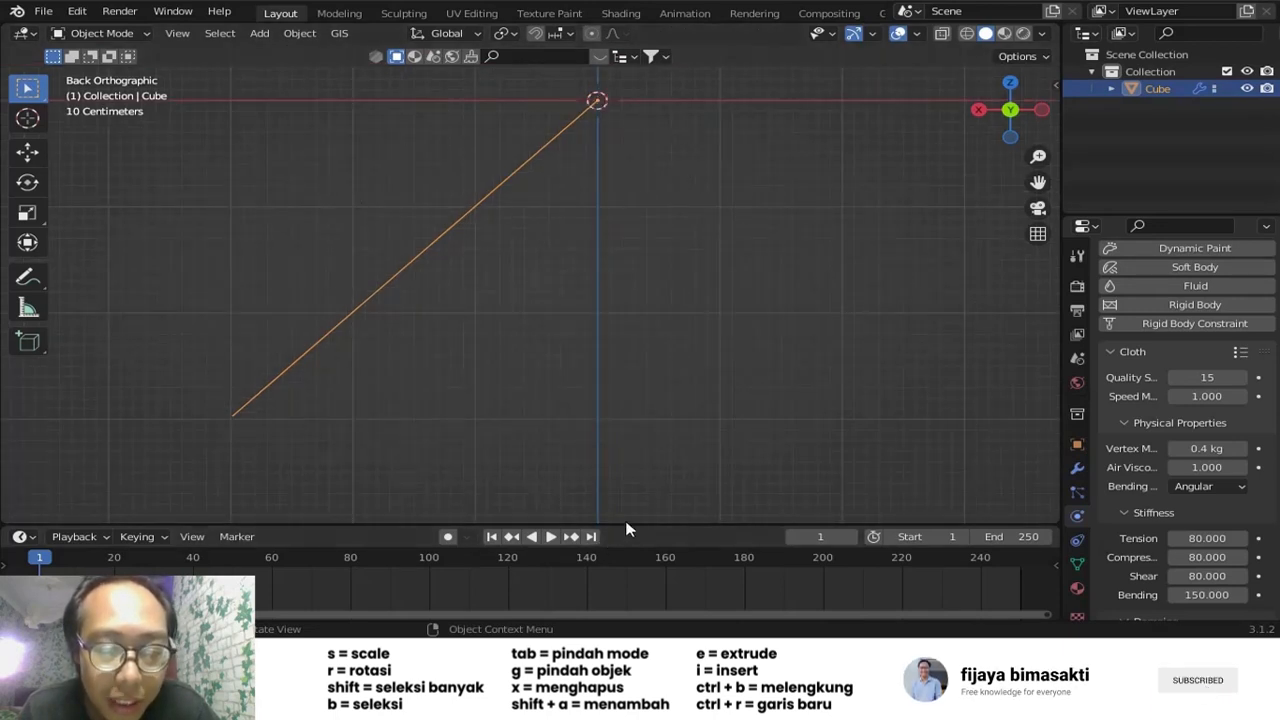
pyautogui.moveTo(620, 523)
pyautogui.mouseDown()
pyautogui.moveTo(625, 500)
pyautogui.moveTo(616, 511)
pyautogui.mouseUp()
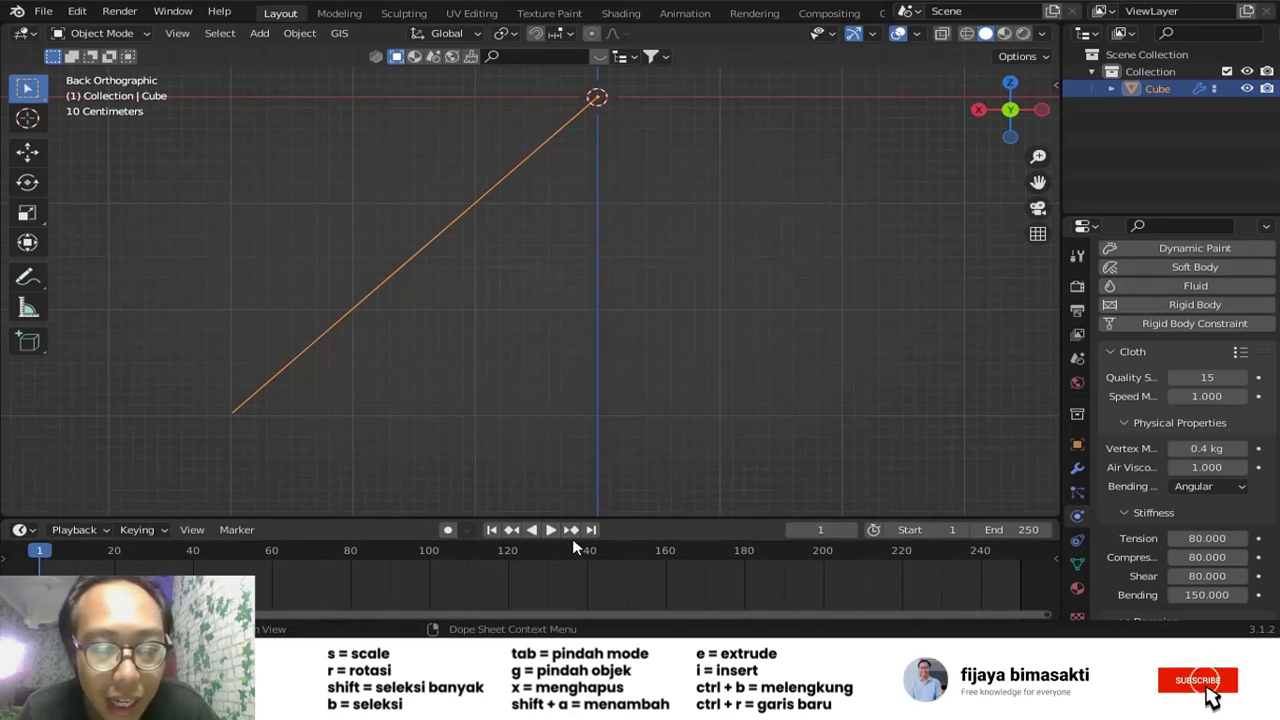
# - Play the cloth simulation from frame 0, stop it, return to frame 0 and deselect the line
pyautogui.moveTo(44, 557); pyautogui.dragTo(24, 559)
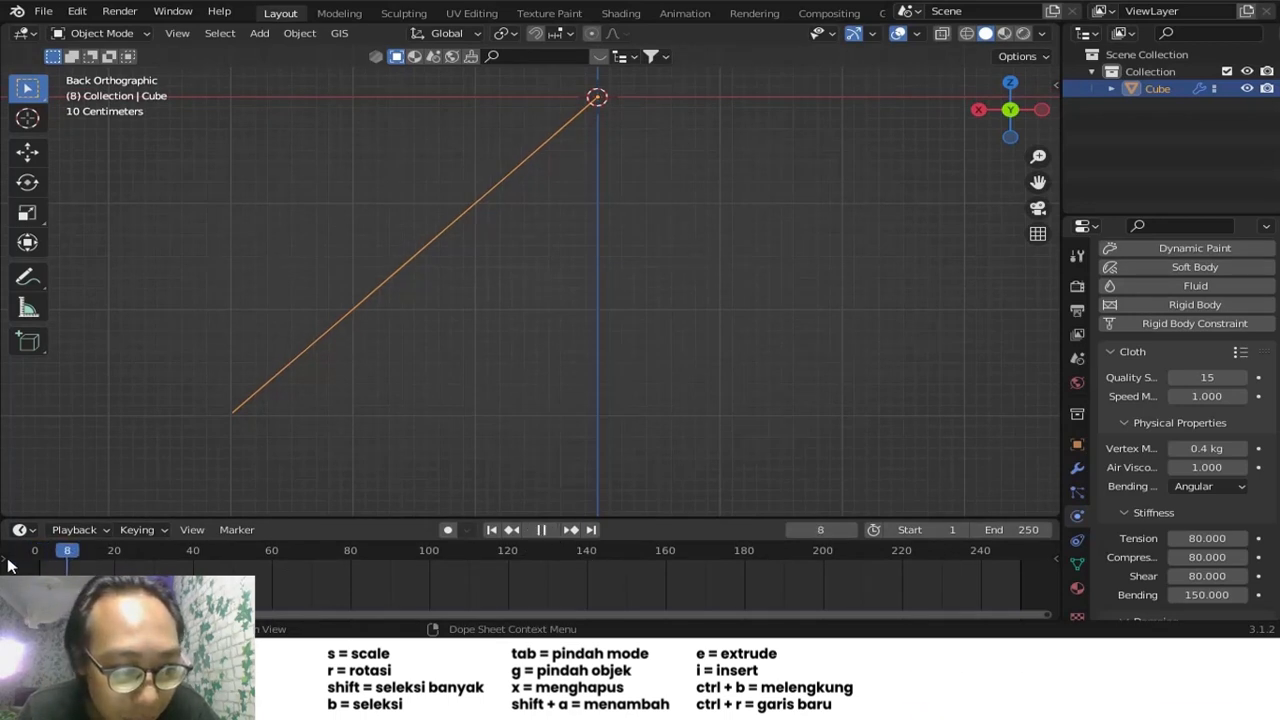
pyautogui.press('space')
pyautogui.click(546, 533)
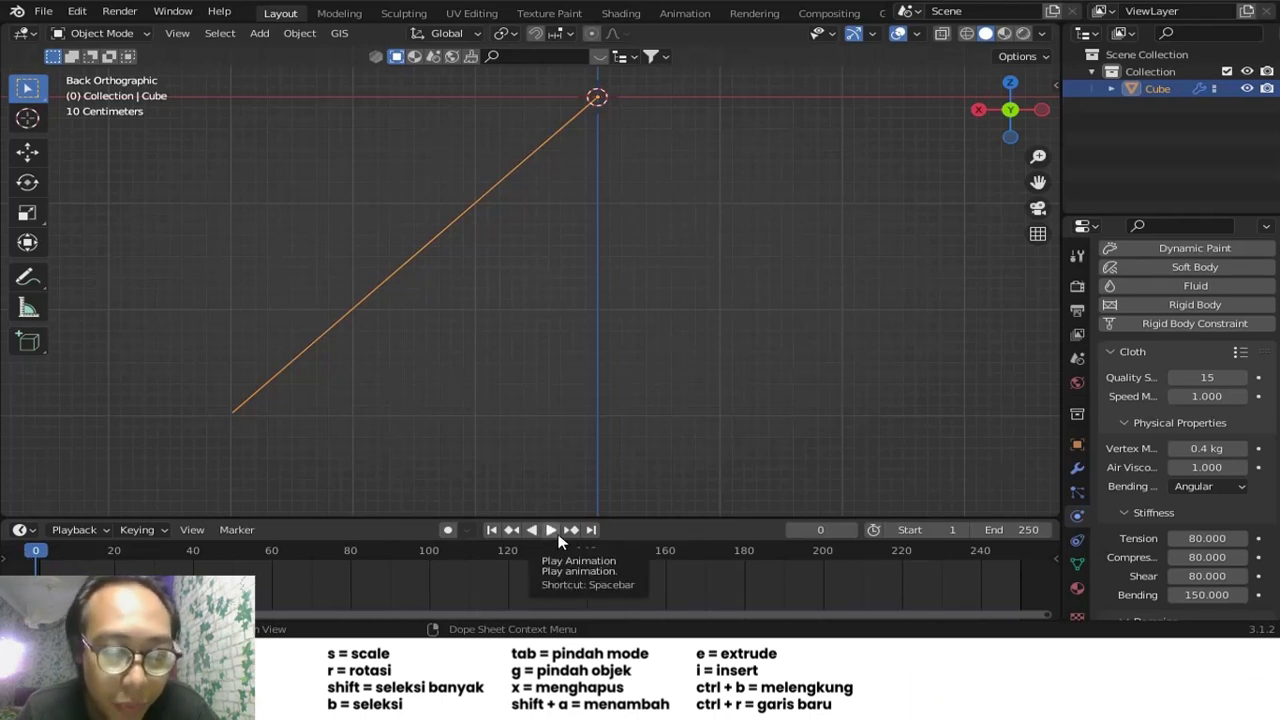
pyautogui.click(556, 536)
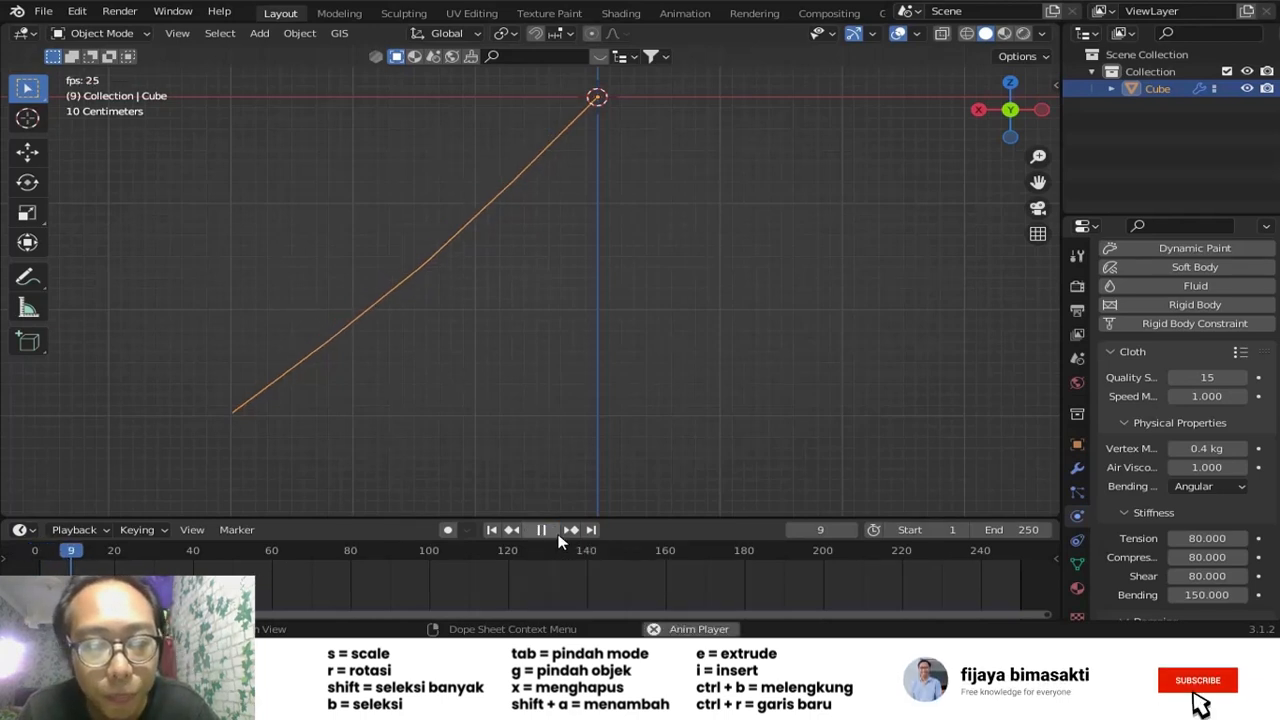
pyautogui.click(553, 533)
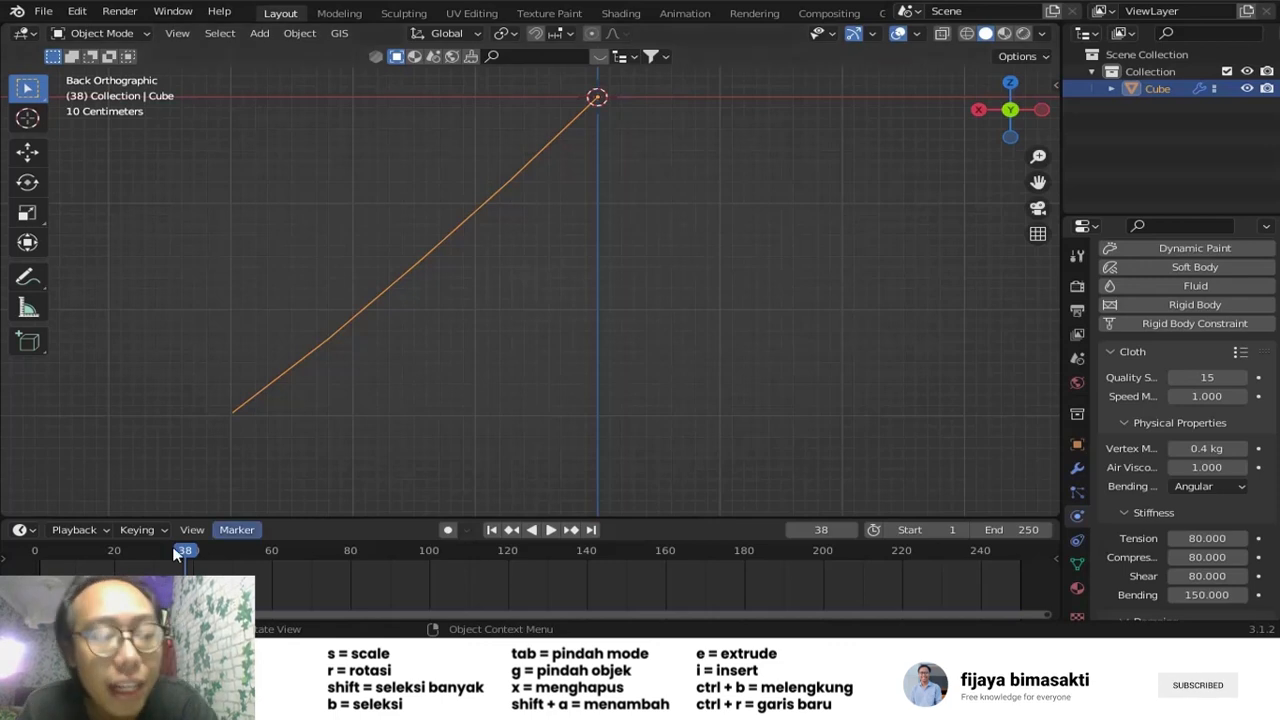
pyautogui.moveTo(136, 555); pyautogui.dragTo(34, 555)
pyautogui.scroll(-3, 716, 277)
pyautogui.click(711, 277)
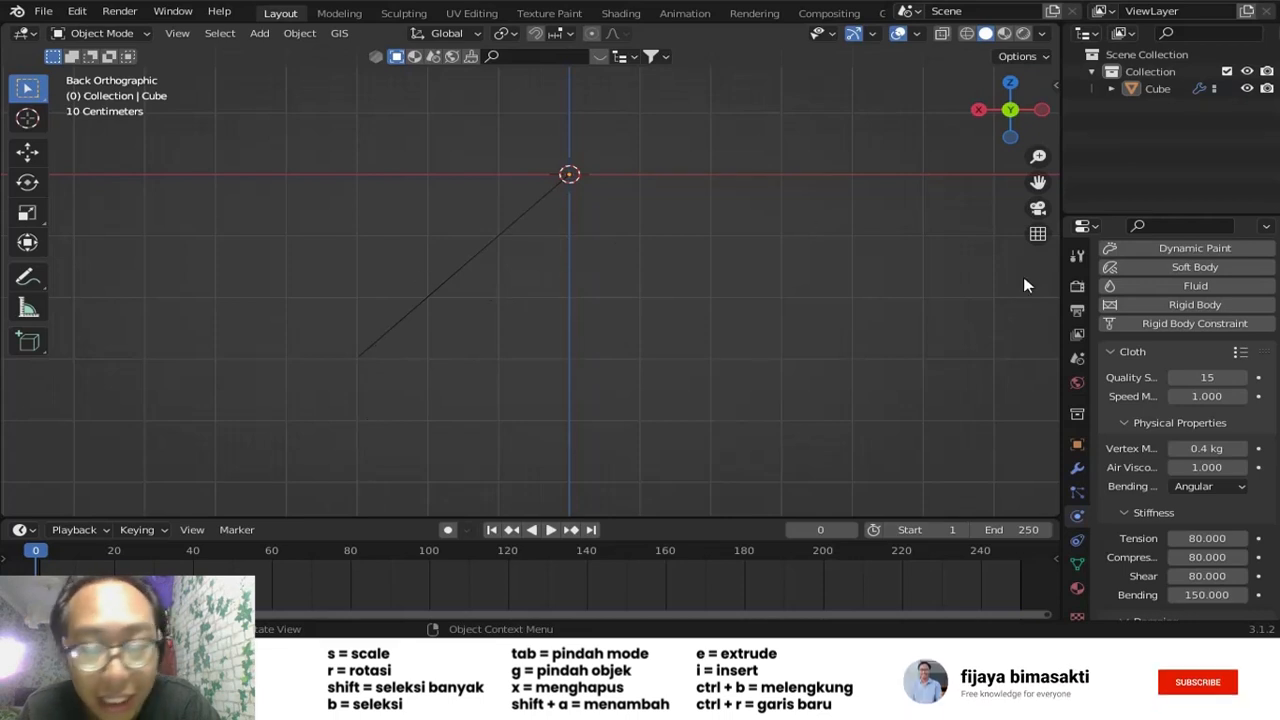
# - Add a Skin modifier to the cube below the Cloth modifier and enable its smooth shading
pyautogui.click(1078, 468)
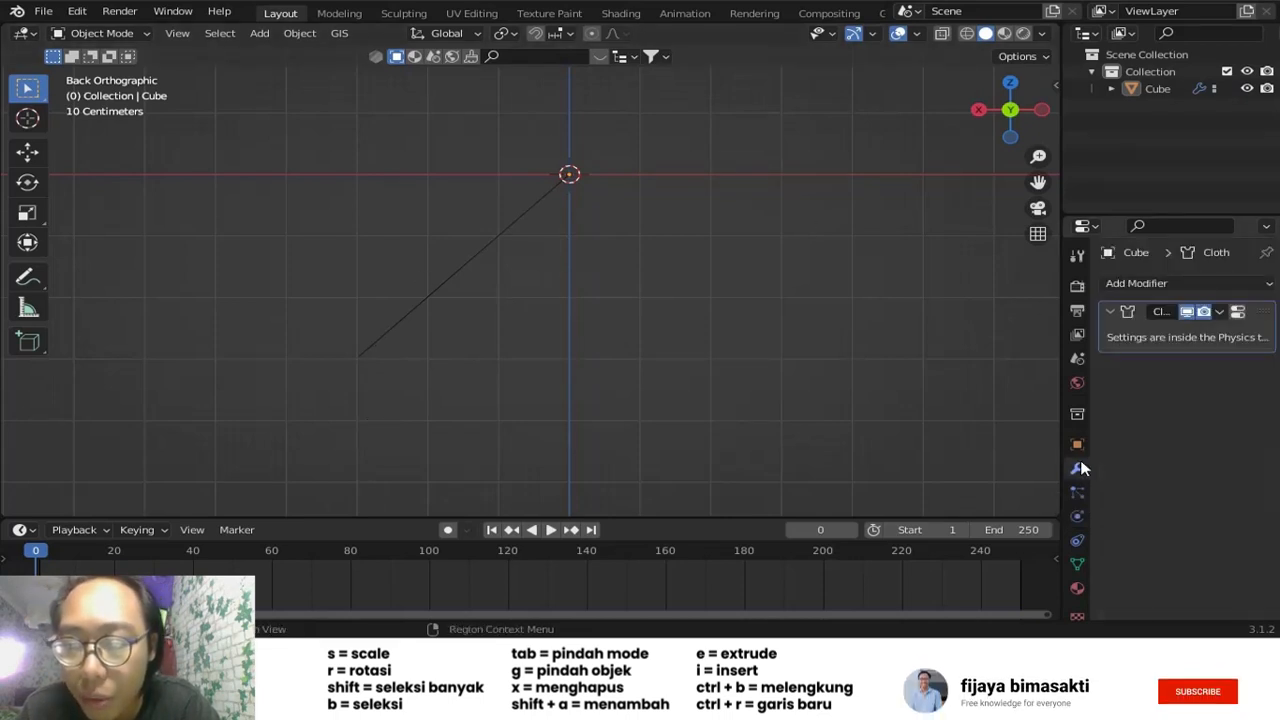
pyautogui.click(1140, 285)
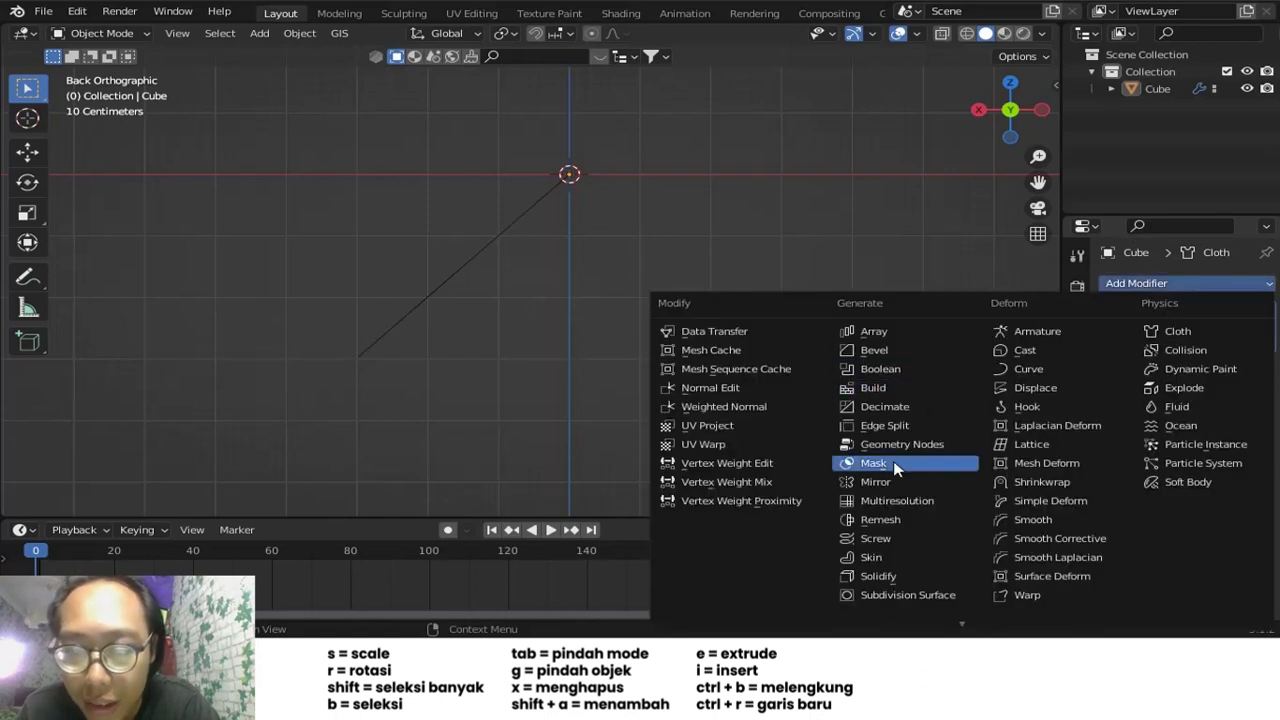
pyautogui.click(882, 557)
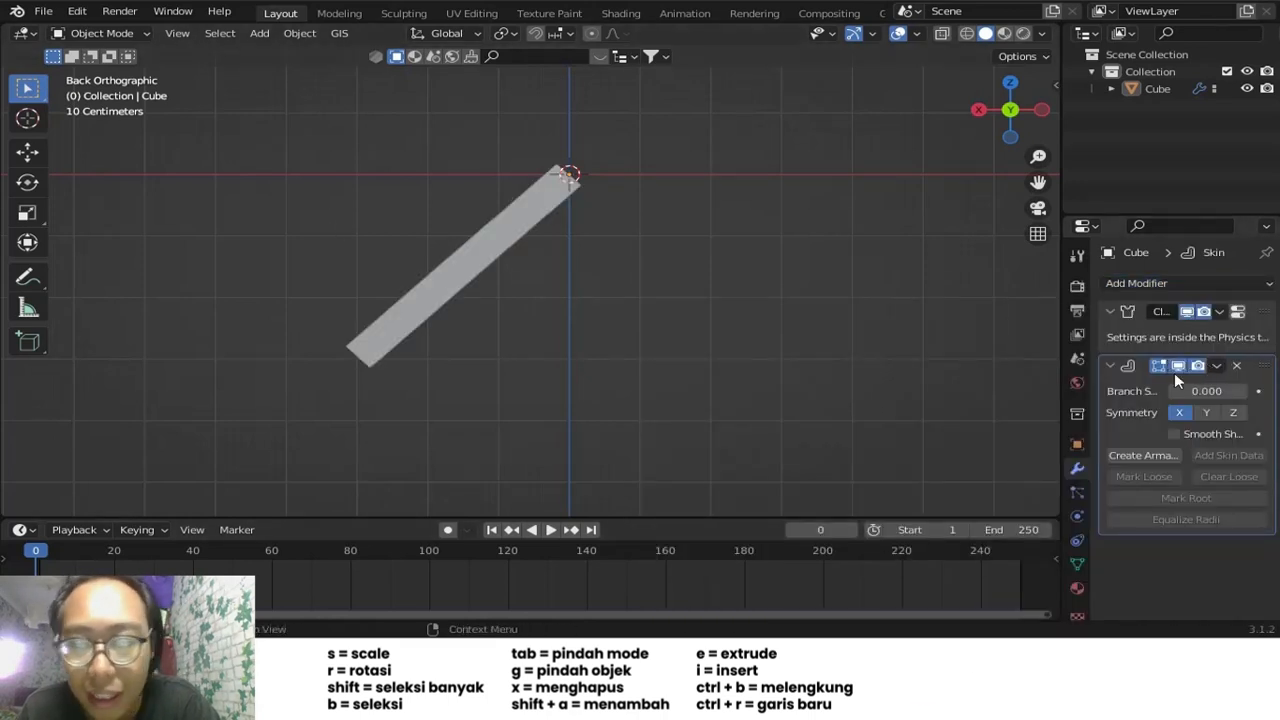
pyautogui.click(1176, 434)
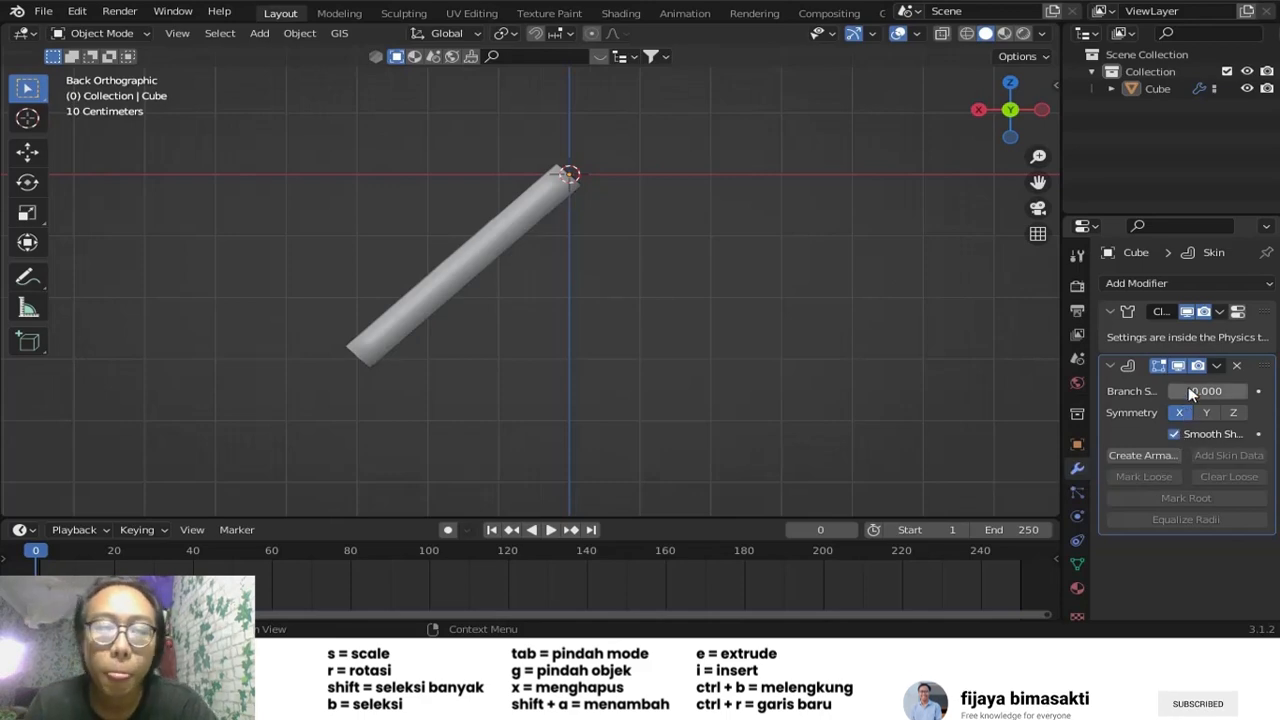
# - Add a Subdivision Surface modifier below the Skin modifier and collapse the settings of all three modifiers
pyautogui.click(1200, 284)
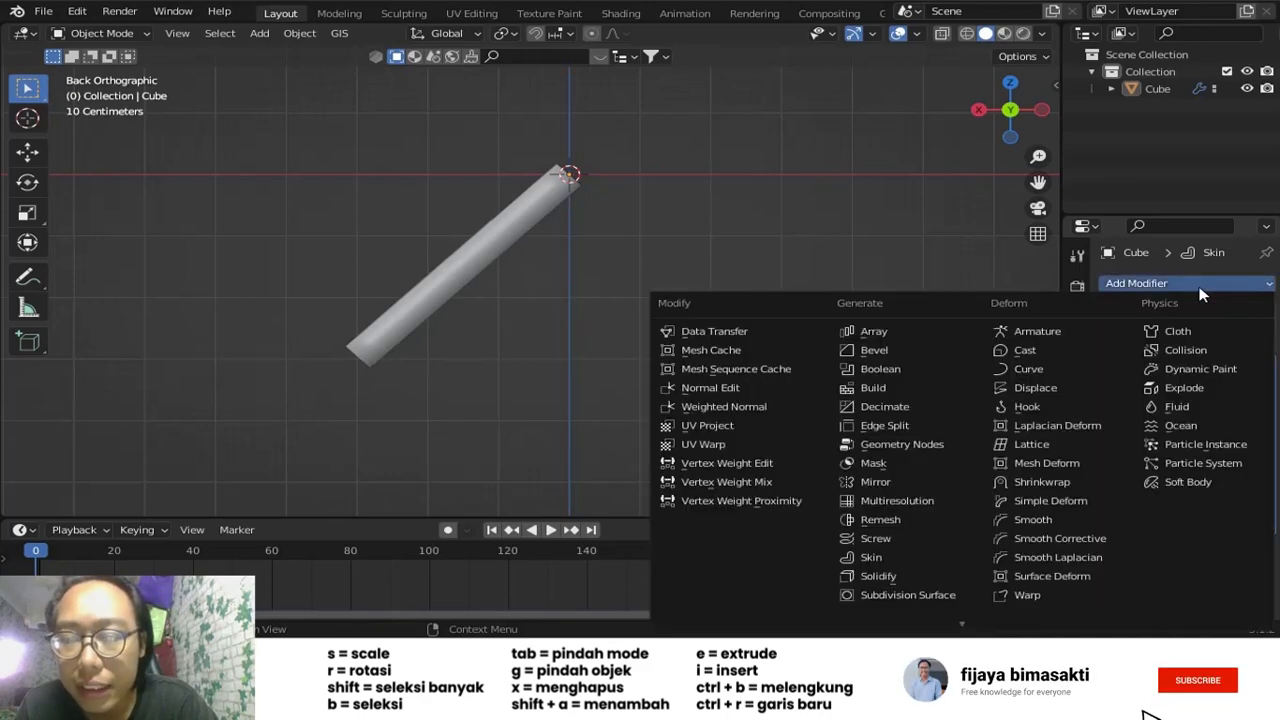
pyautogui.press('Escape')
pyautogui.click(1190, 283)
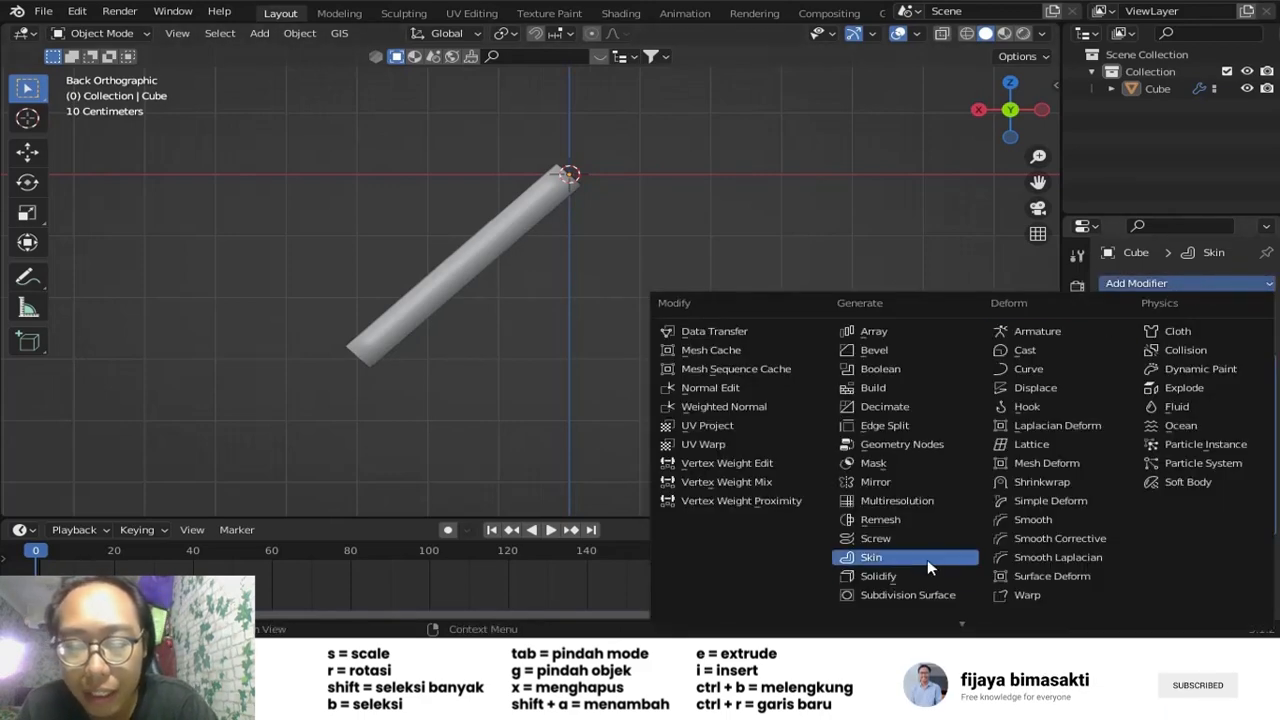
pyautogui.click(916, 598)
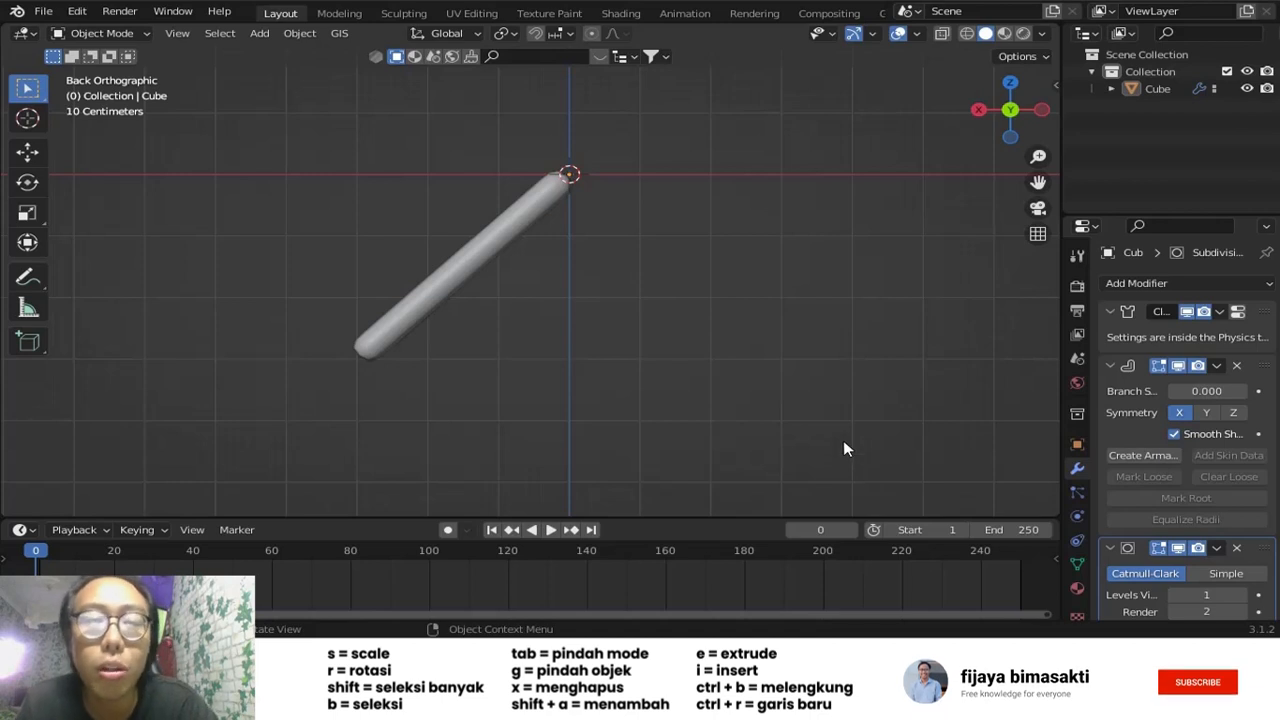
pyautogui.scroll(-2, 1090, 510)
pyautogui.click(1106, 494)
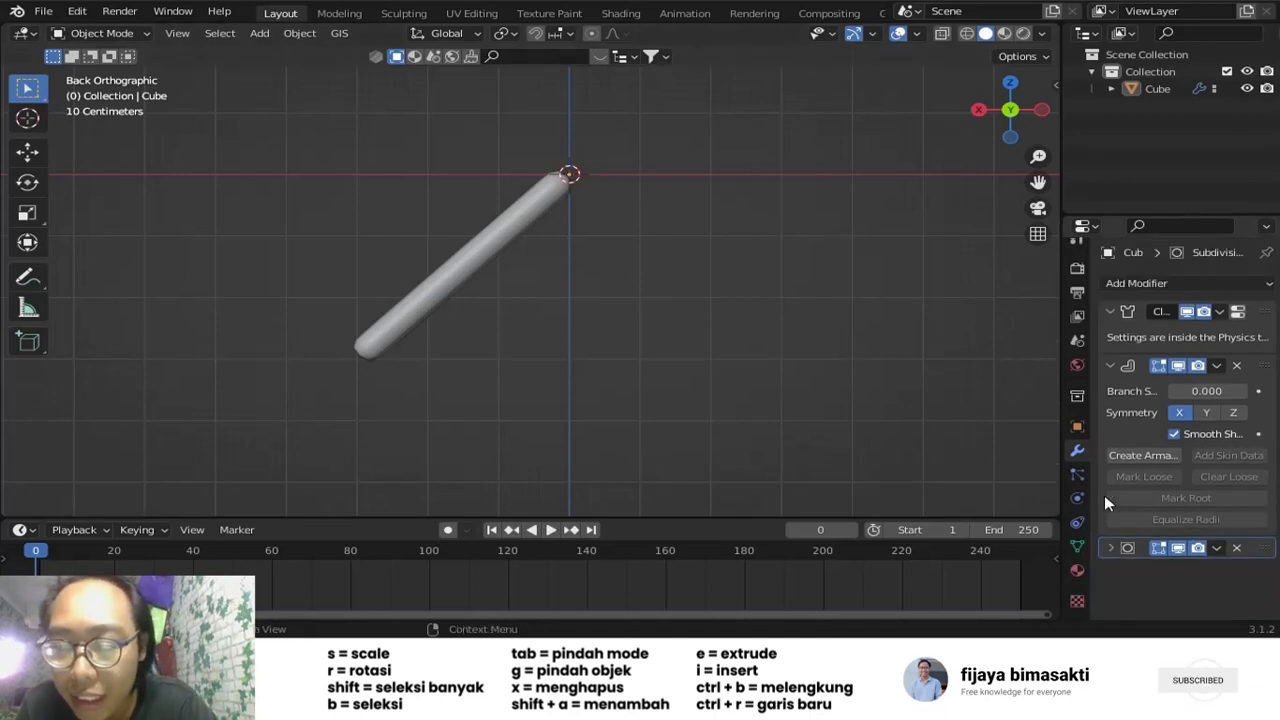
pyautogui.click(1112, 364)
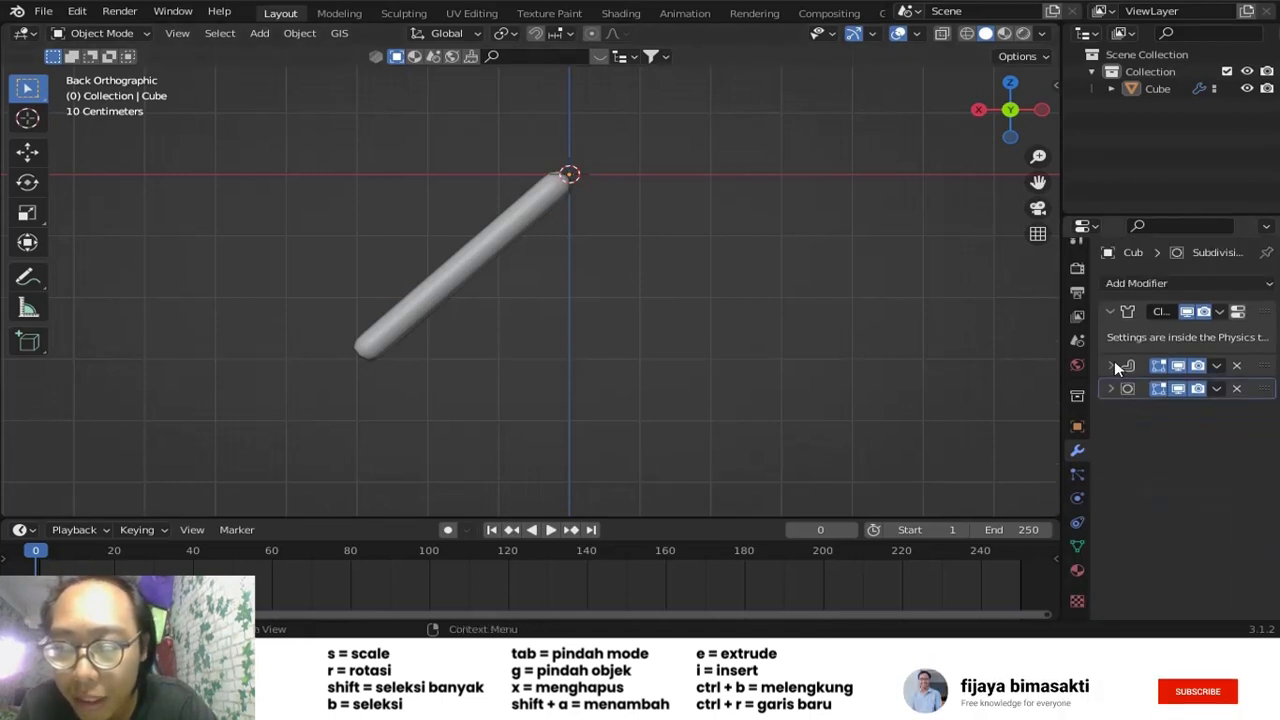
pyautogui.click(1111, 310)
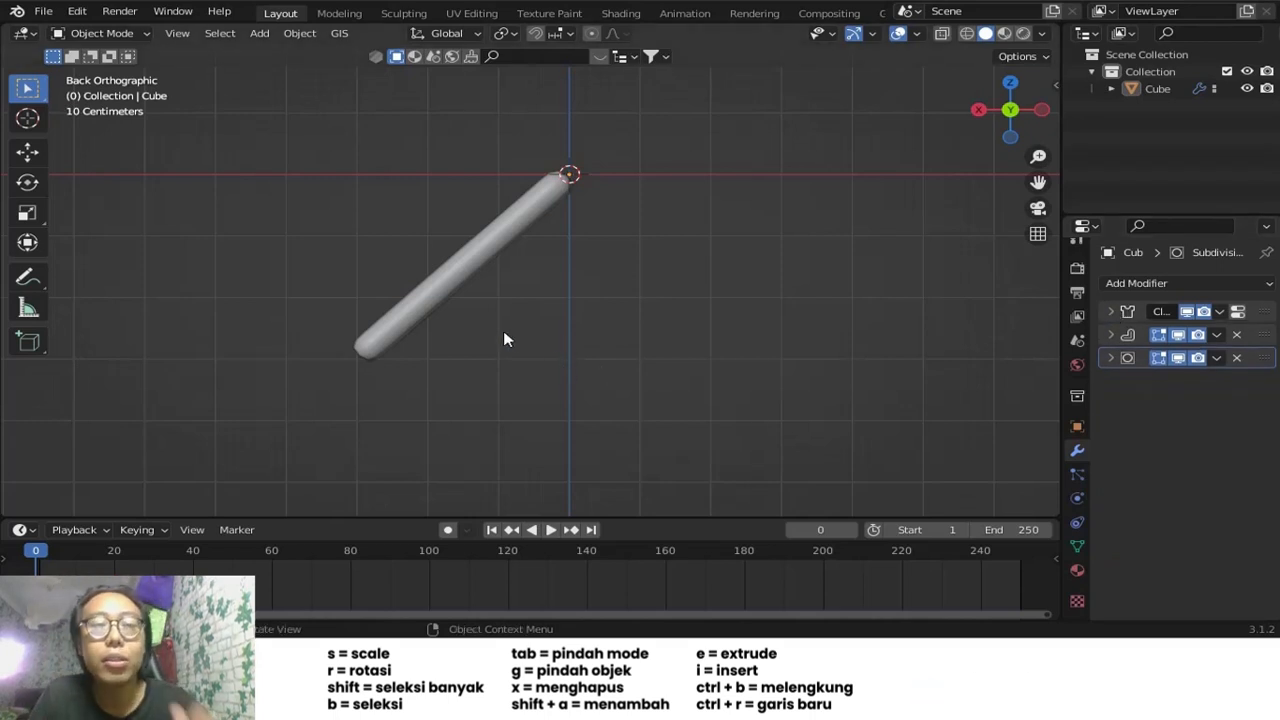
# - Select the skinned cube object, enter Edit Mode and display the viewport in wireframe shading
pyautogui.click(478, 249)
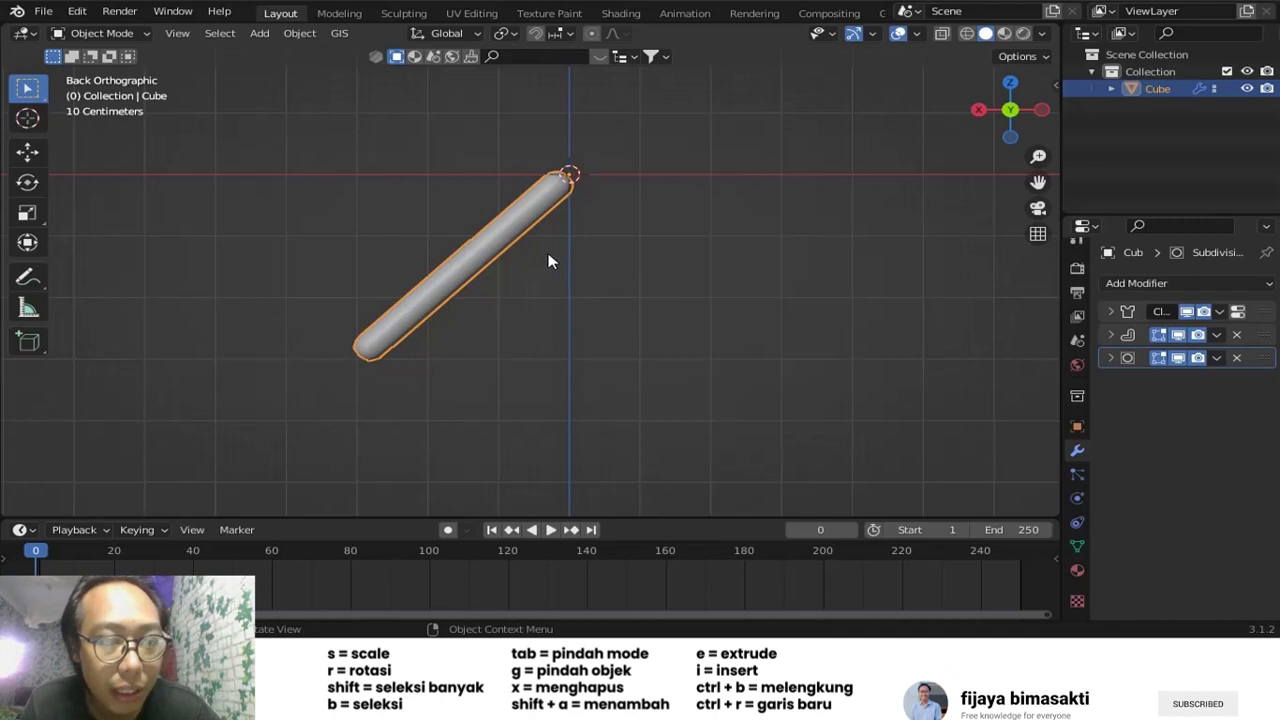
pyautogui.click(112, 33)
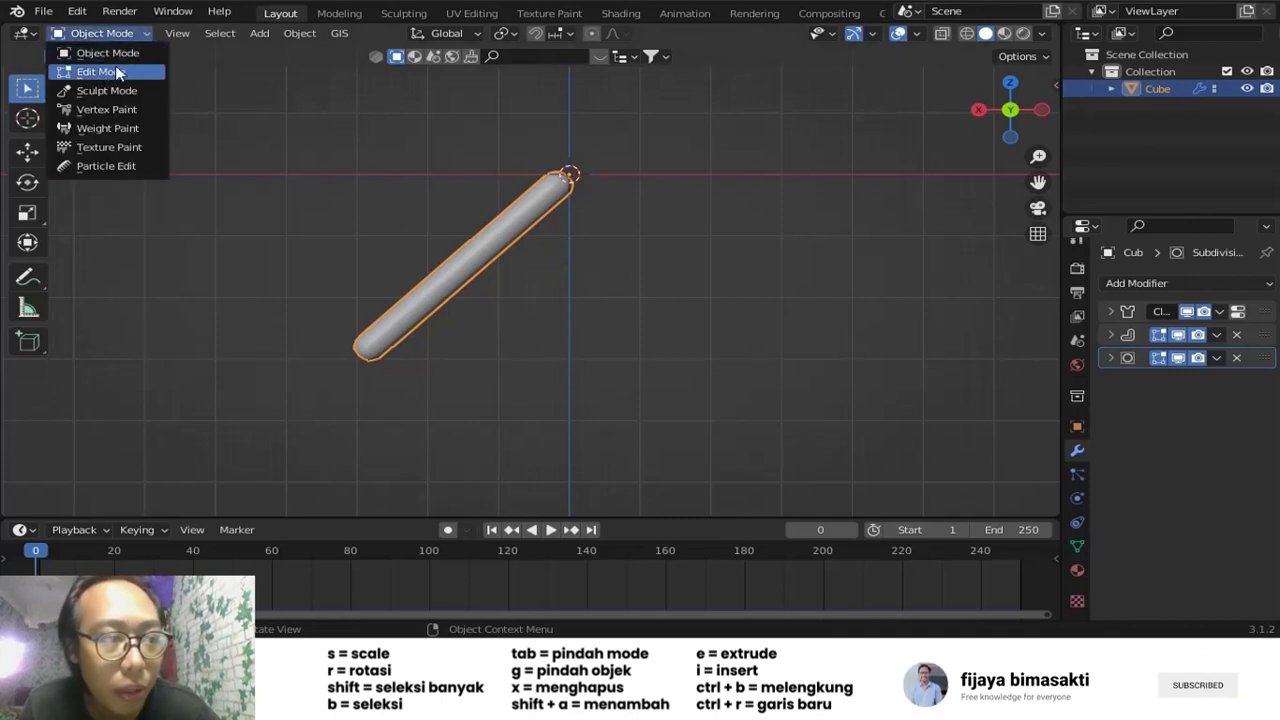
pyautogui.click(104, 72)
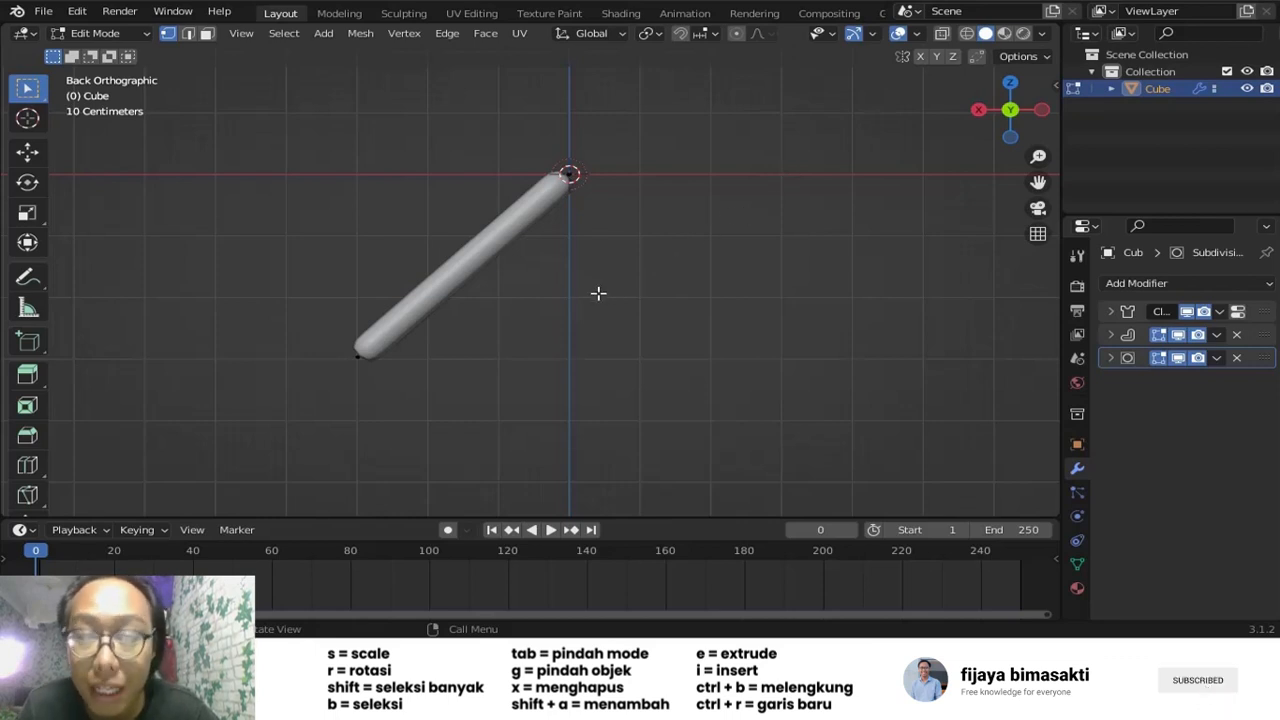
pyautogui.click(967, 34)
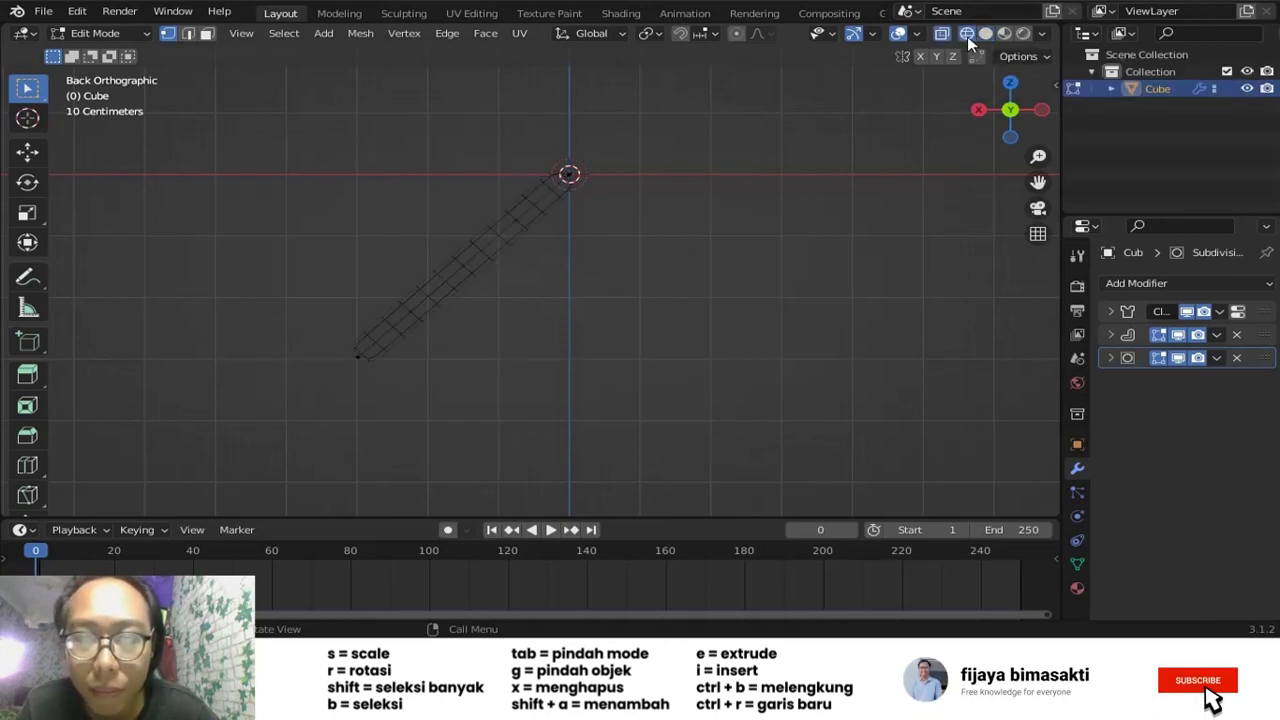
# - Shrink the skin radius of all the line's vertices to about 0.23 and display the viewport in solid shading
pyautogui.scroll(2, 470, 315)
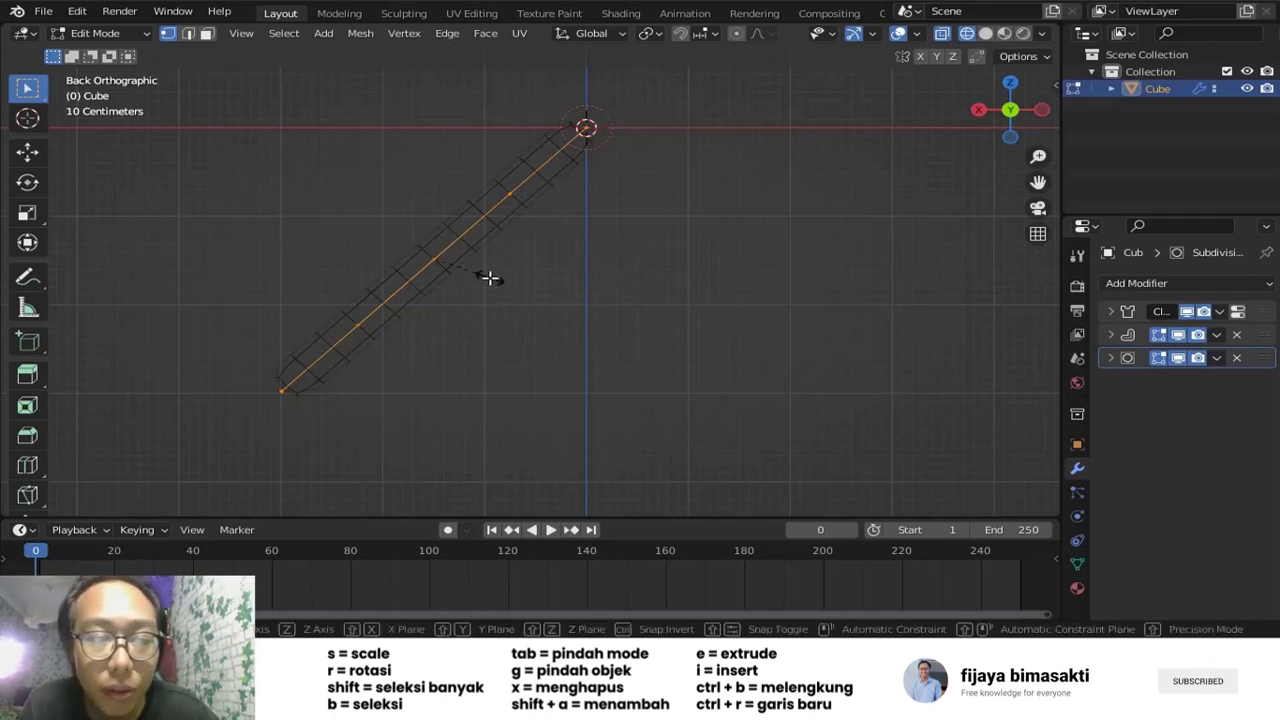
pyautogui.press('s')
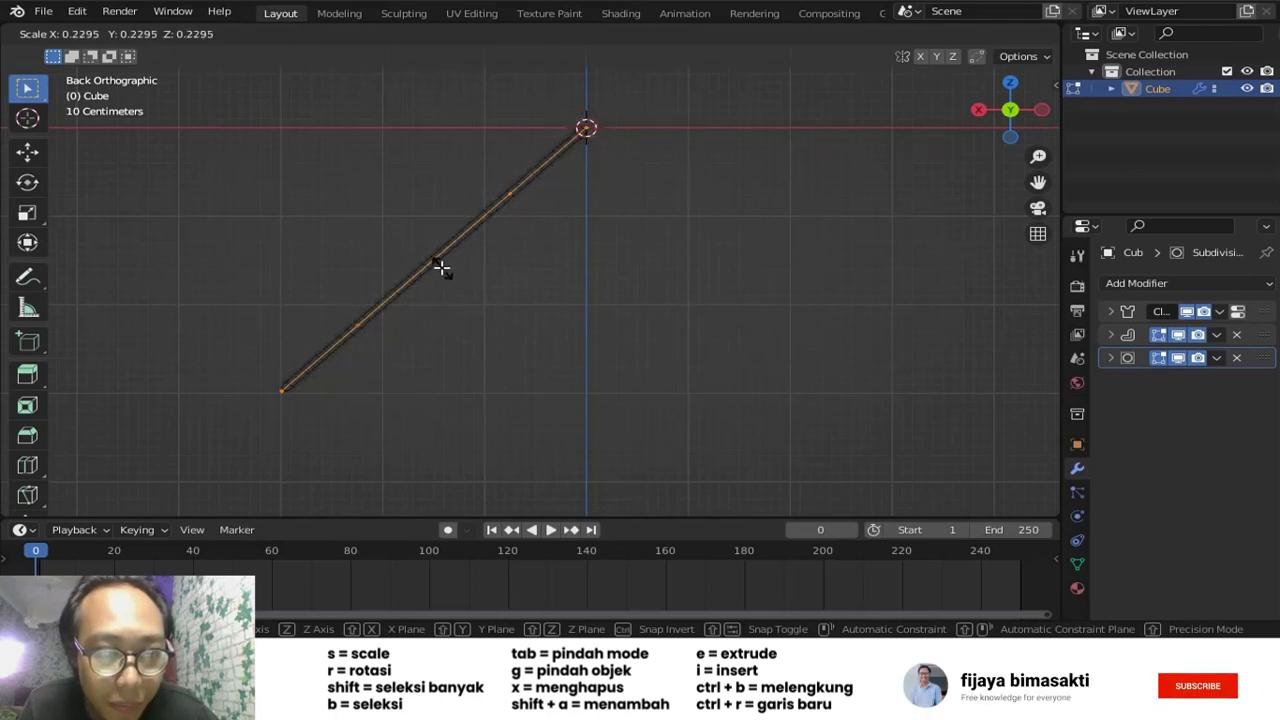
pyautogui.click(440, 266)
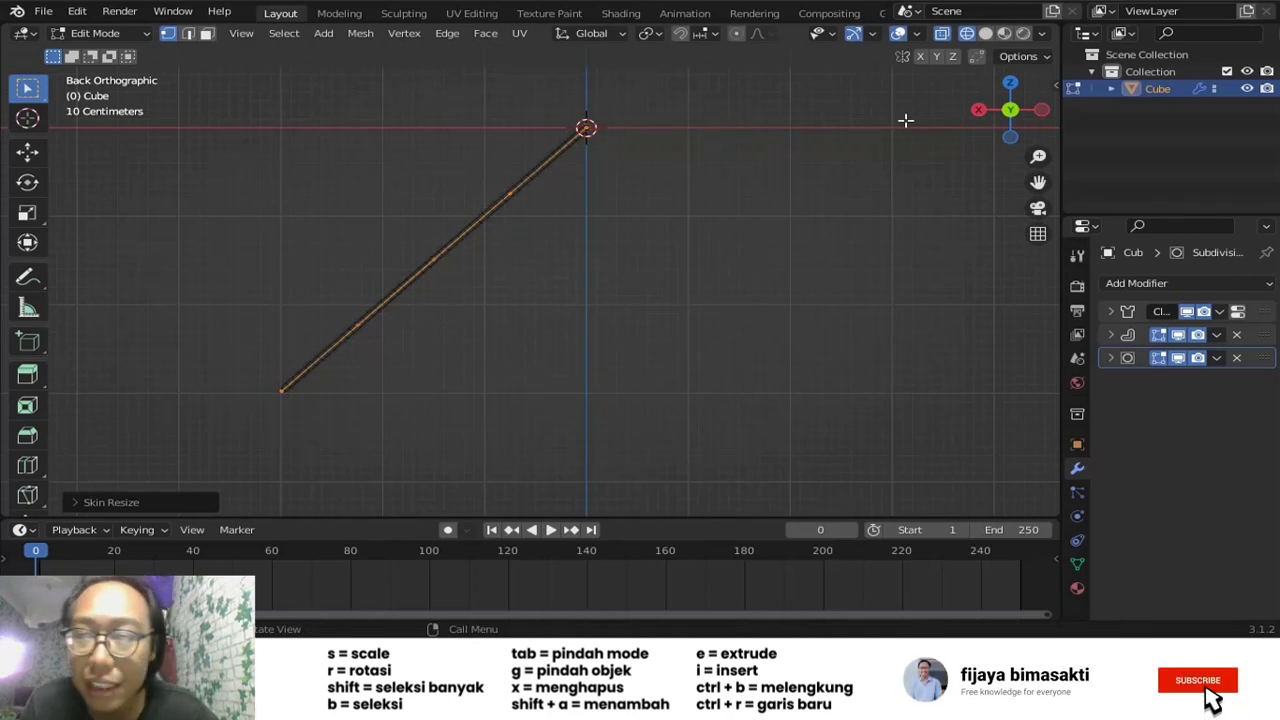
pyautogui.click(985, 36)
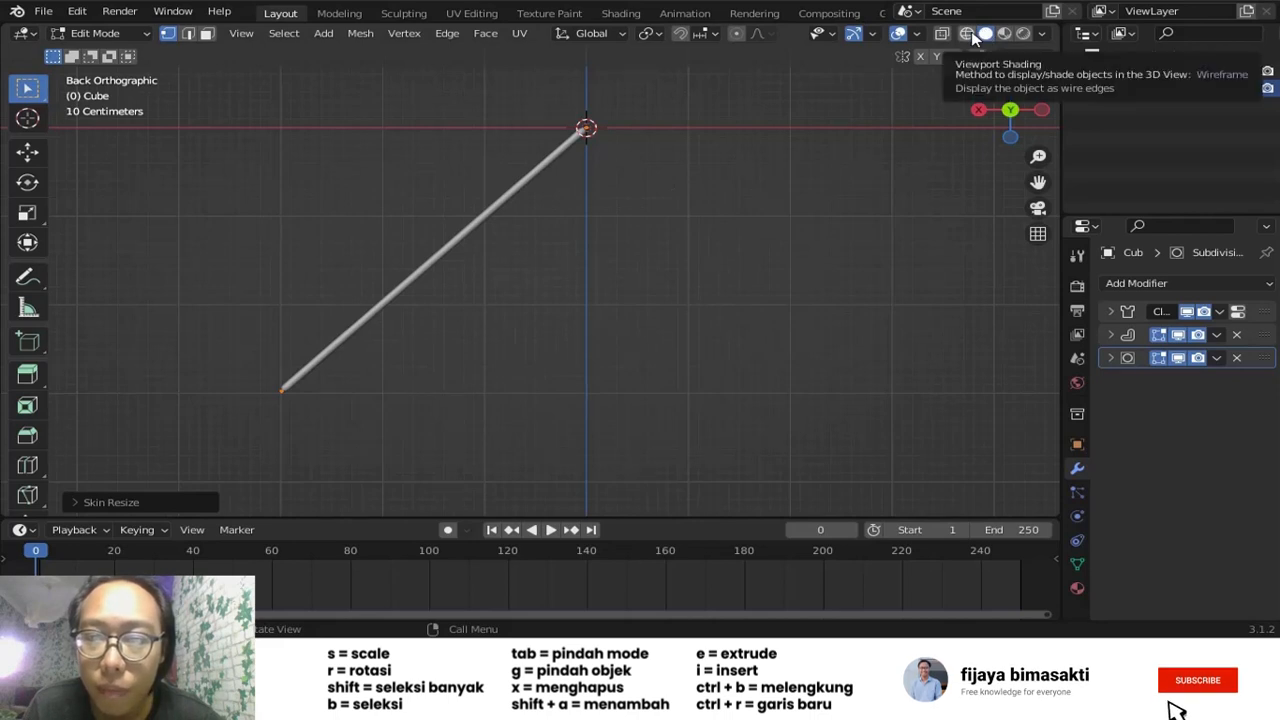
# - Return to wireframe shading and hook the rope's upper end vertex at the origin to a new object
pyautogui.click(968, 34)
pyautogui.click(720, 176)
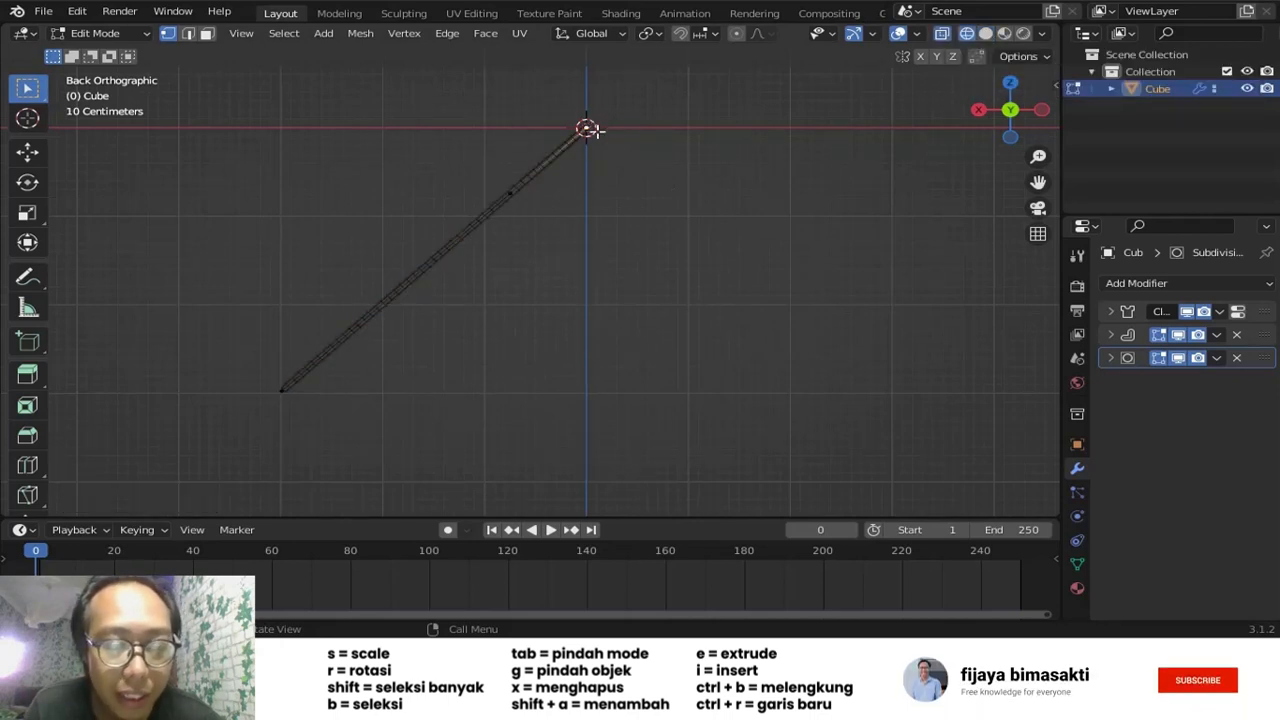
pyautogui.click(403, 34)
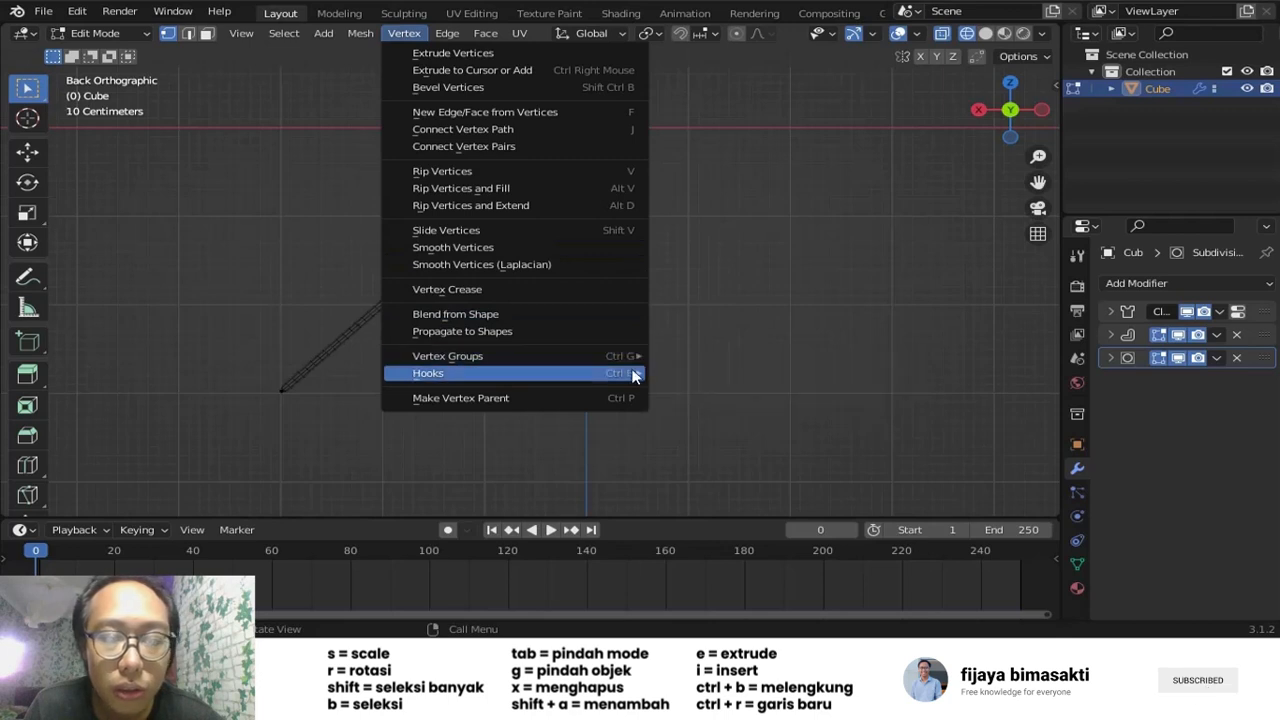
pyautogui.moveTo(622, 378)
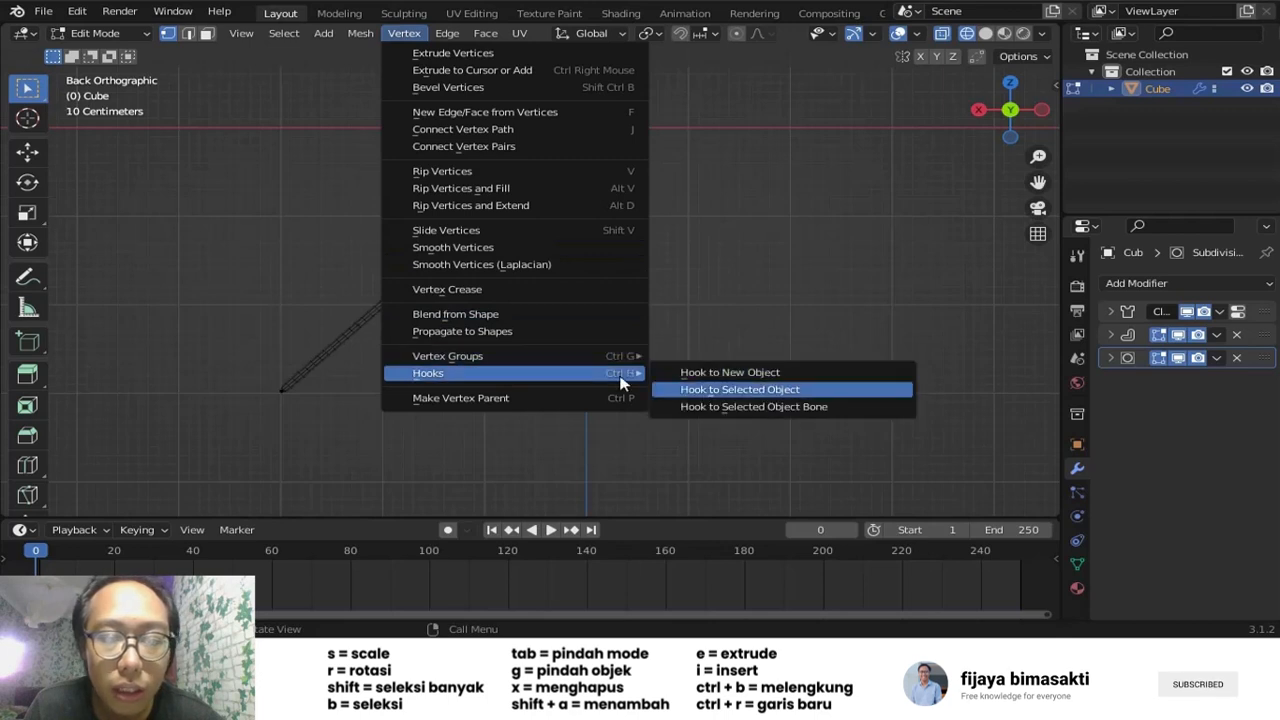
pyautogui.click(707, 375)
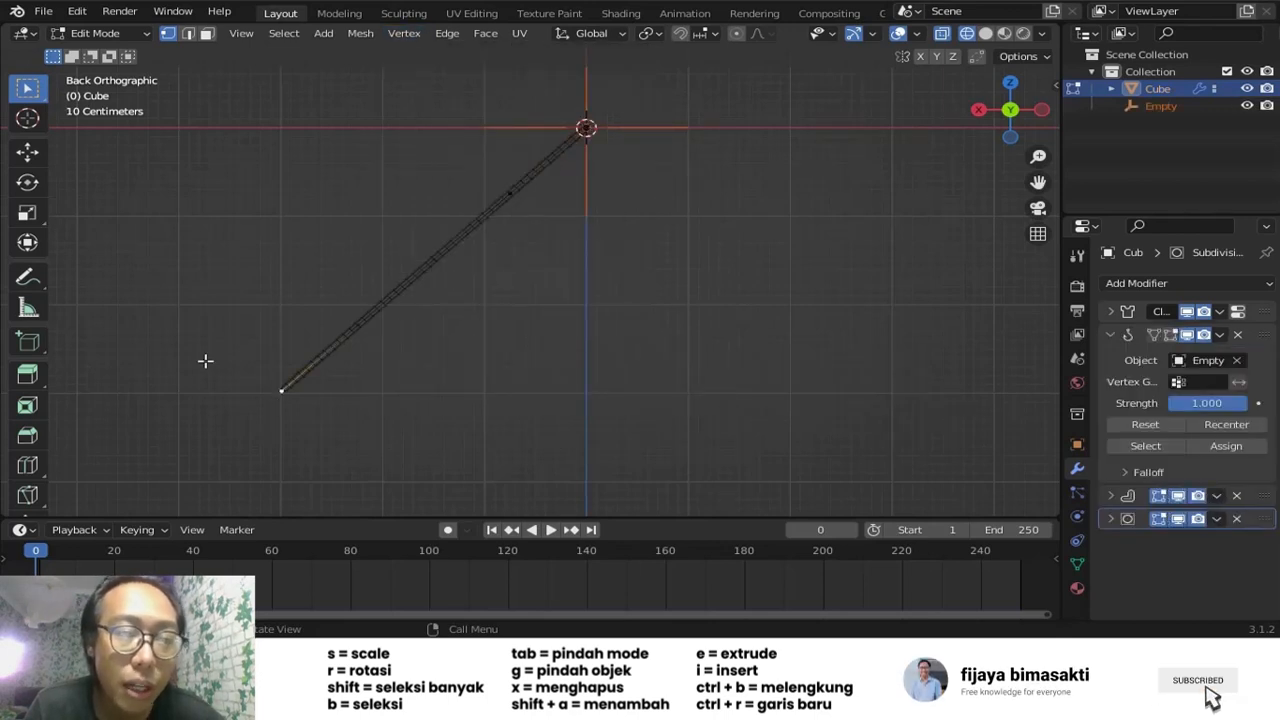
# - Hook the rope's lower end vertex to another new object
pyautogui.click(400, 34)
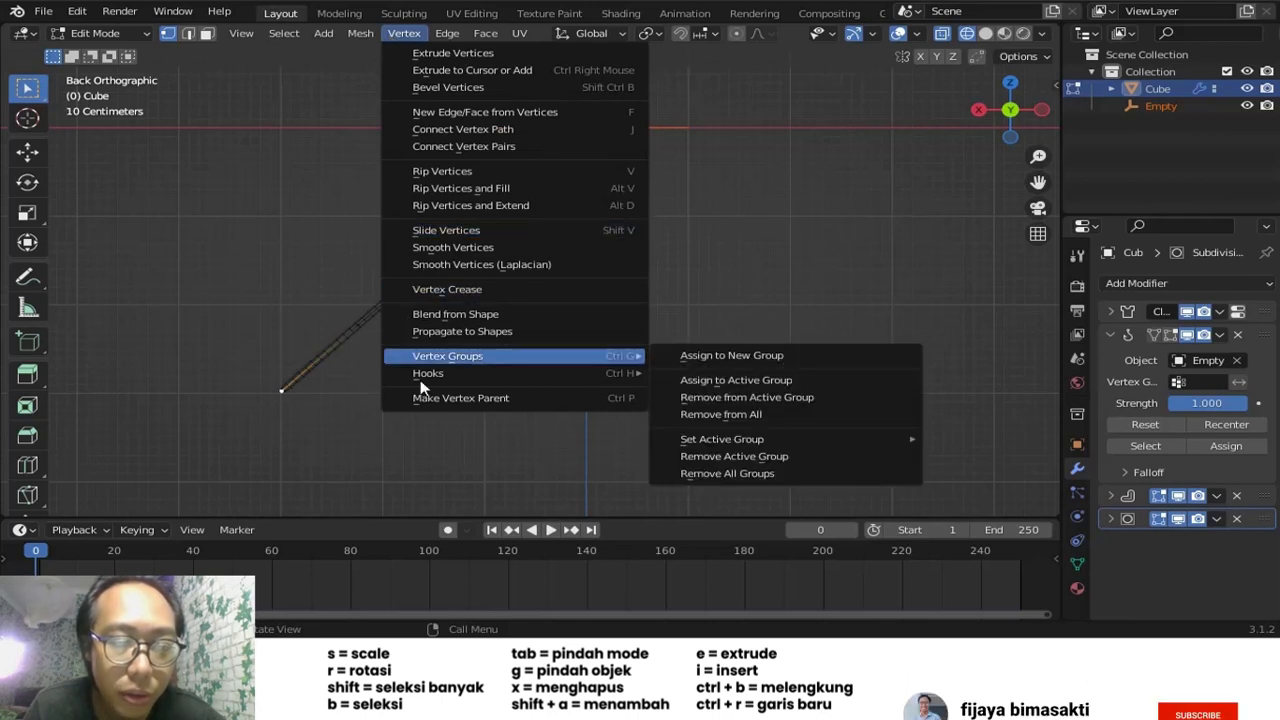
pyautogui.moveTo(418, 373)
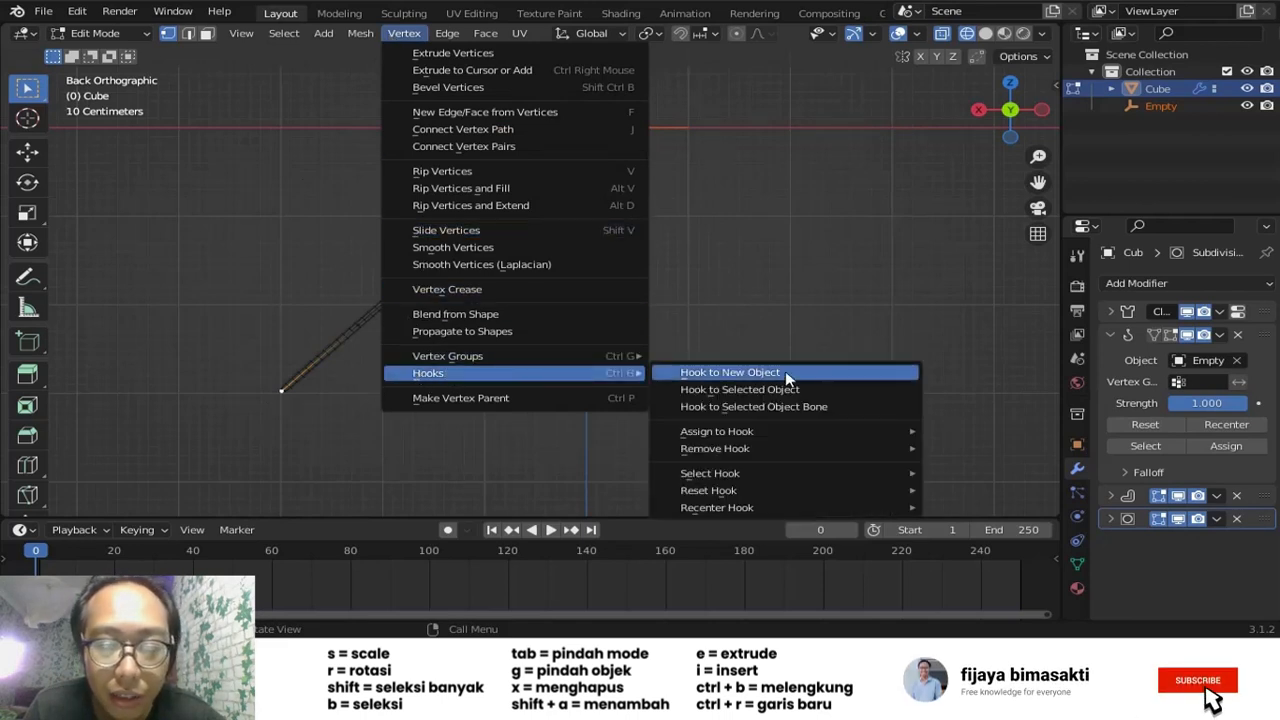
pyautogui.click(785, 372)
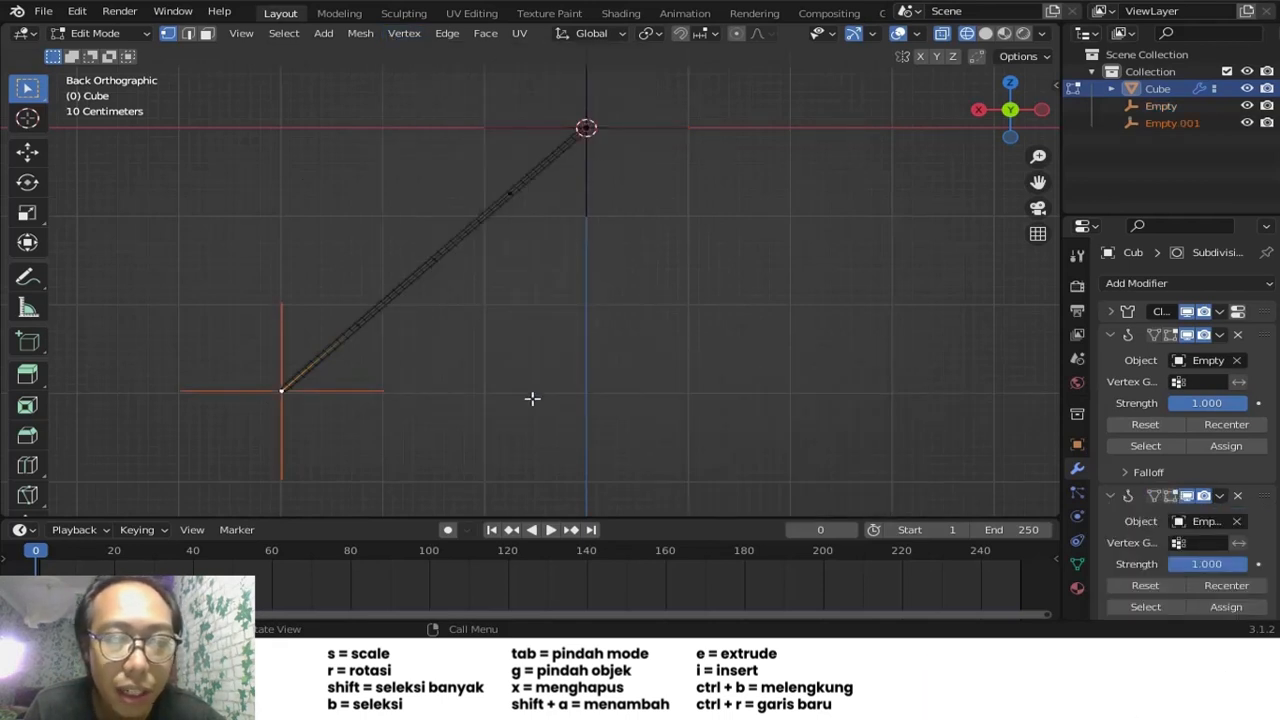
pyautogui.scroll(-2, 676, 191)
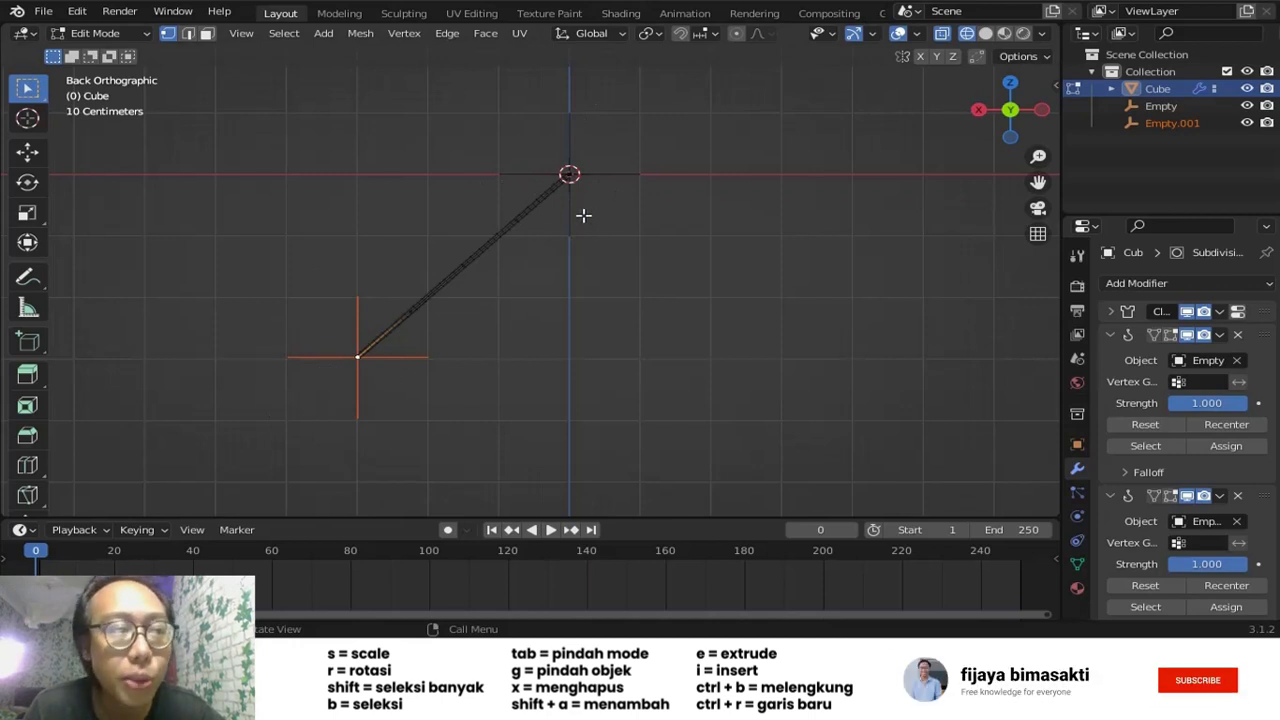
# - Switch to Object Mode, display the viewport in solid shading and deselect everything
pyautogui.click(90, 35)
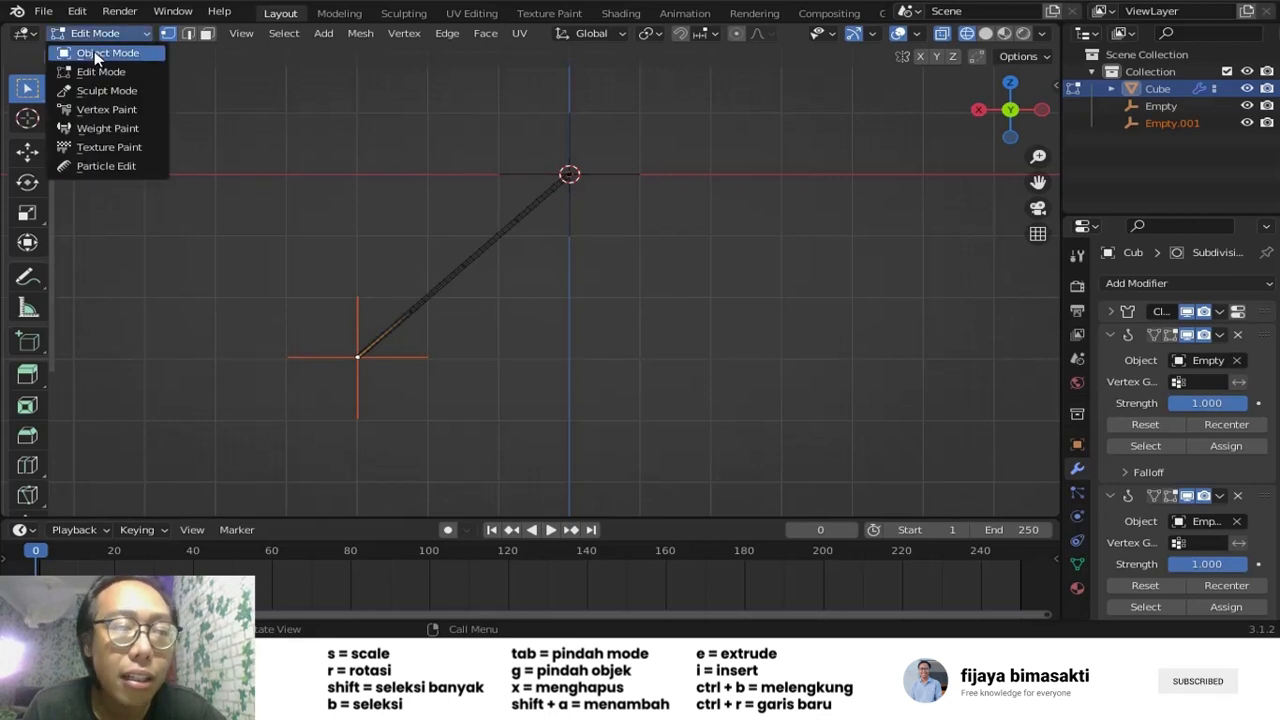
pyautogui.click(95, 53)
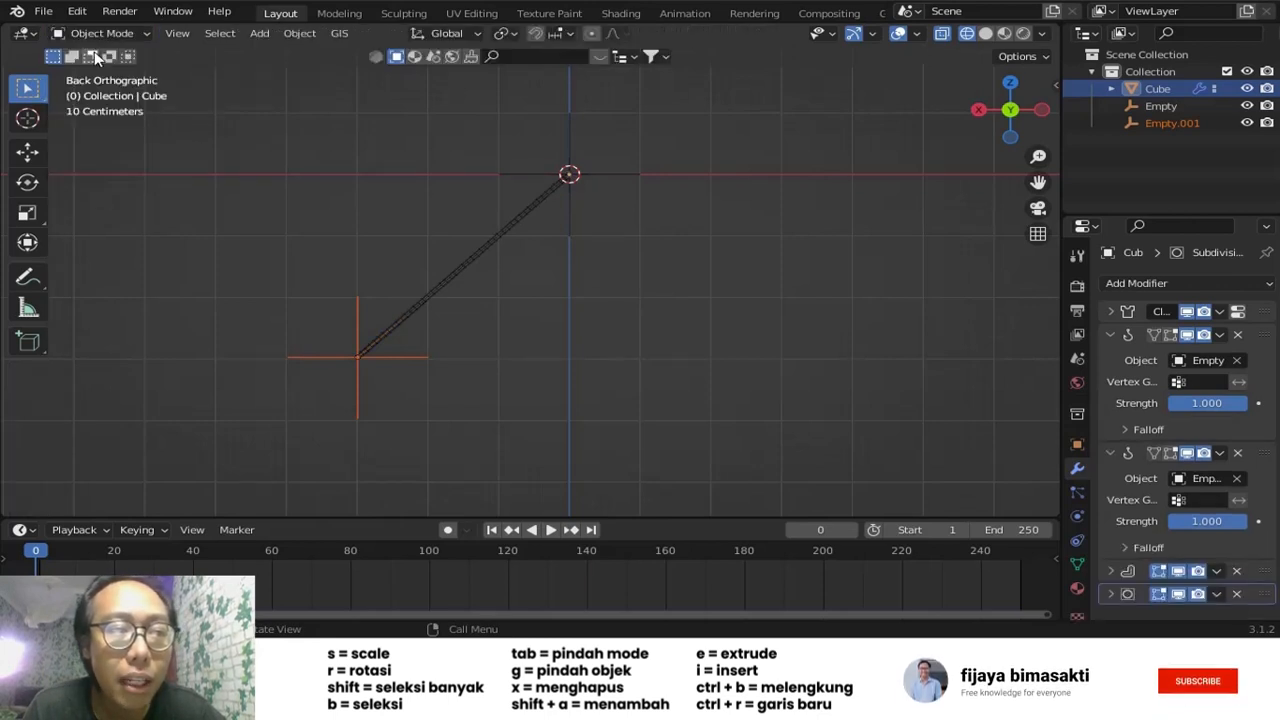
pyautogui.click(986, 34)
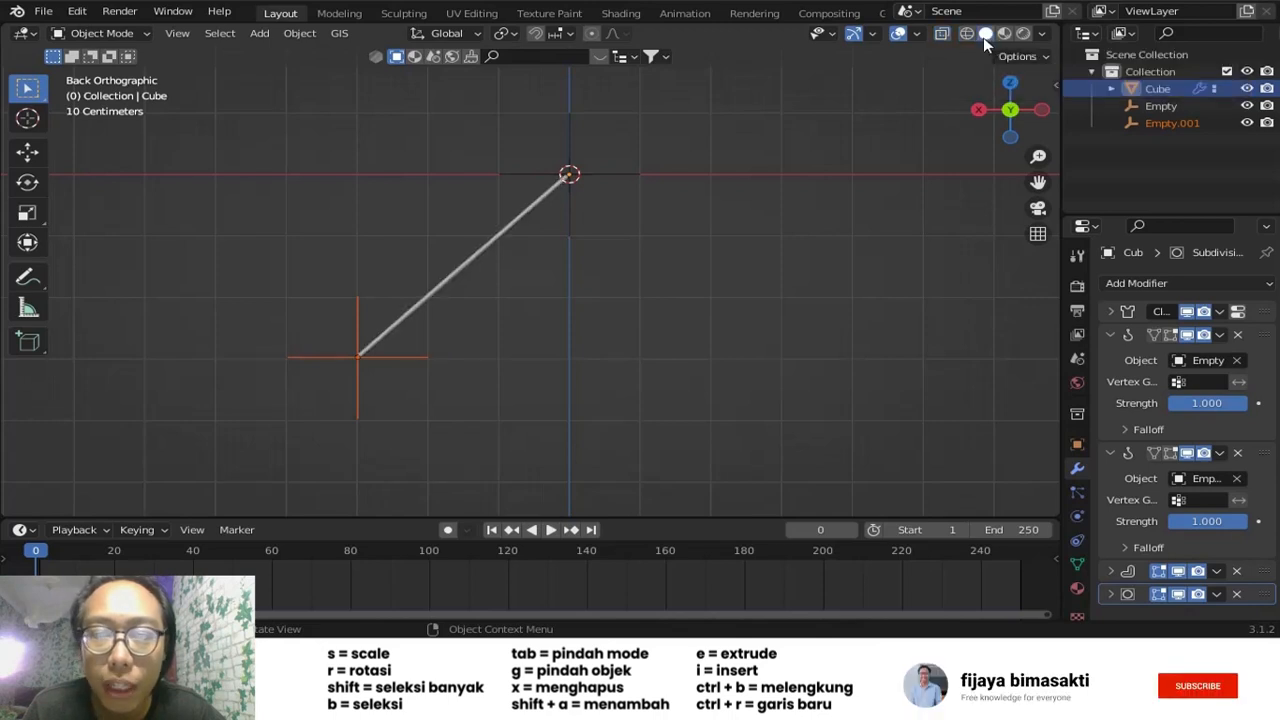
pyautogui.click(649, 205)
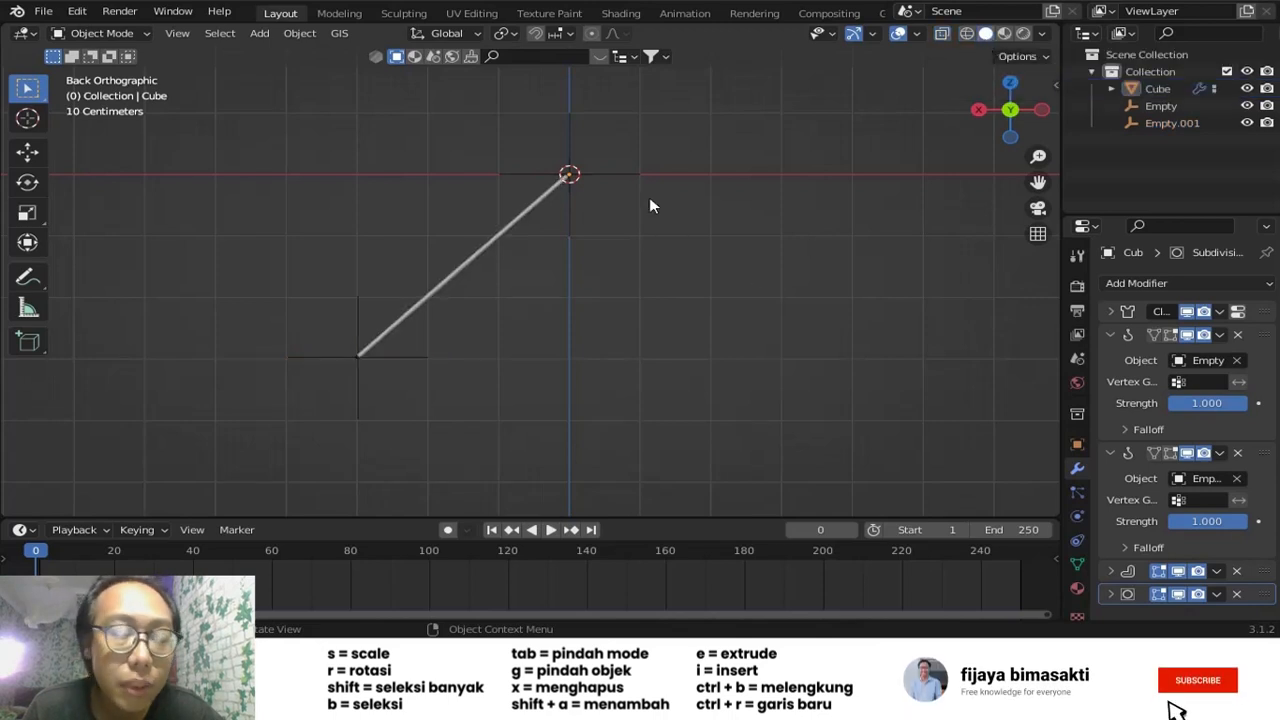
# - Save the project as a new Blender file in the Desktop folder
pyautogui.click(33, 12)
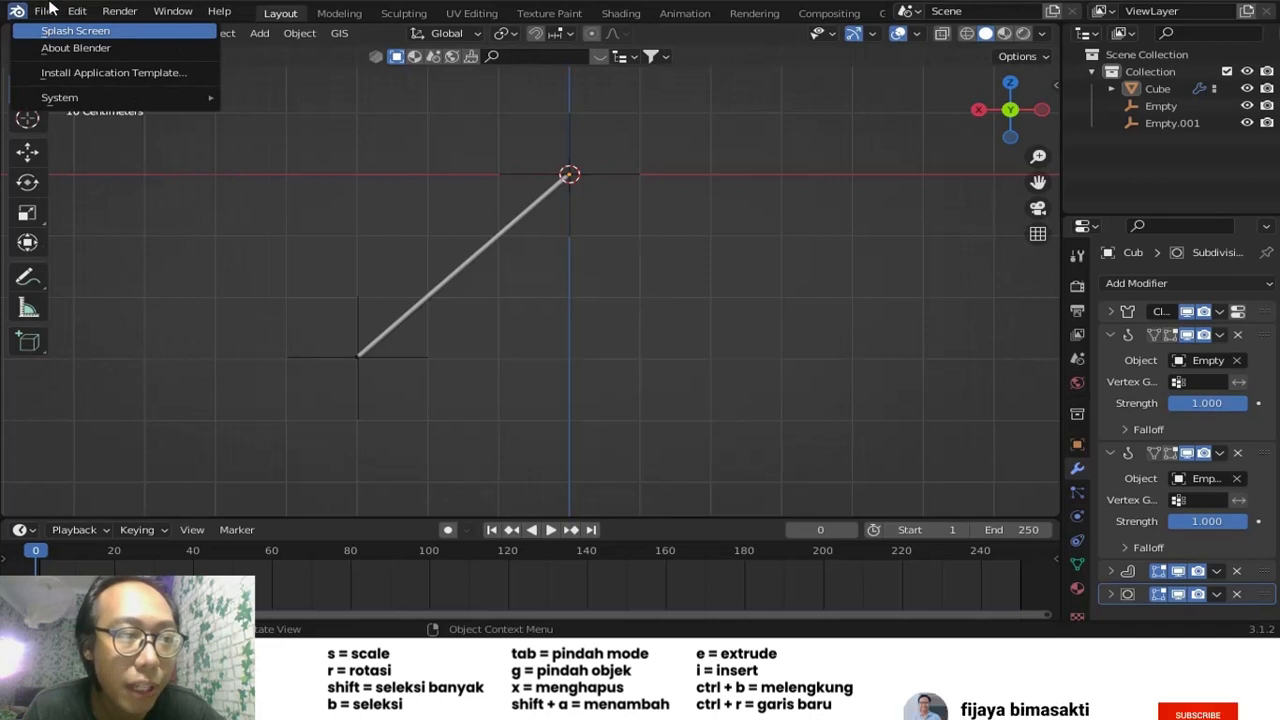
pyautogui.click(46, 10)
pyautogui.click(46, 10)
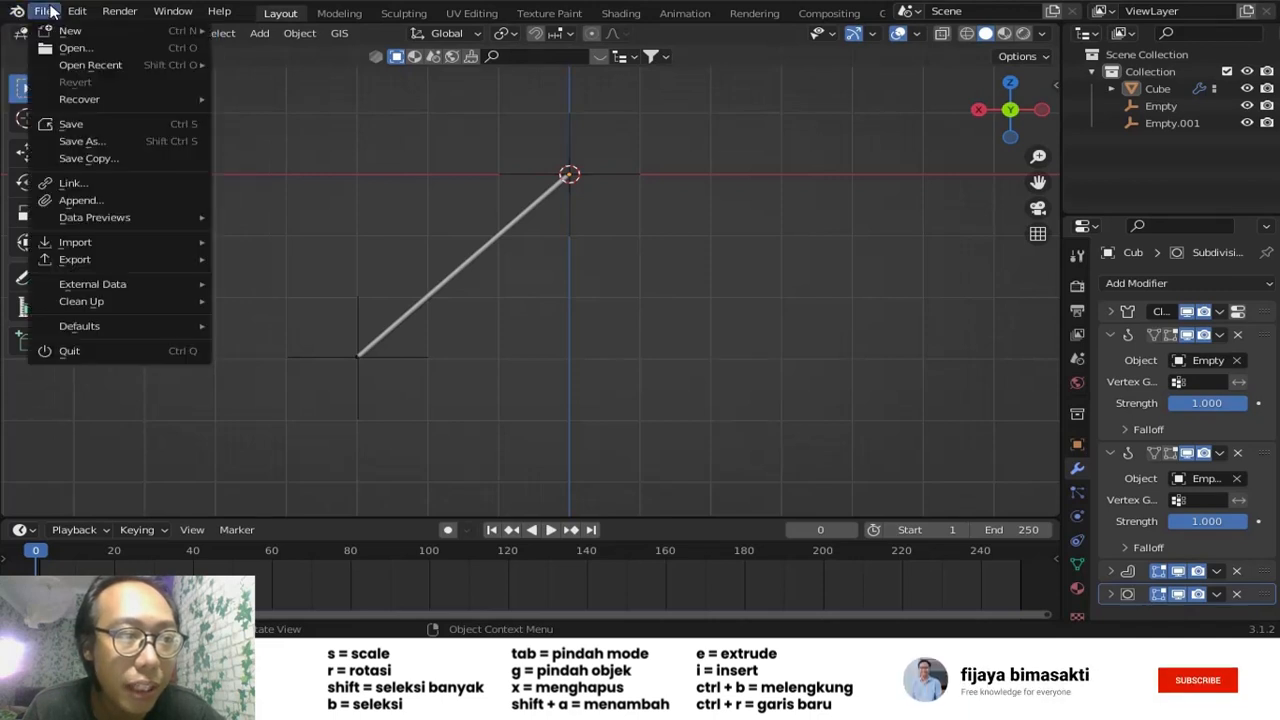
pyautogui.click(66, 143)
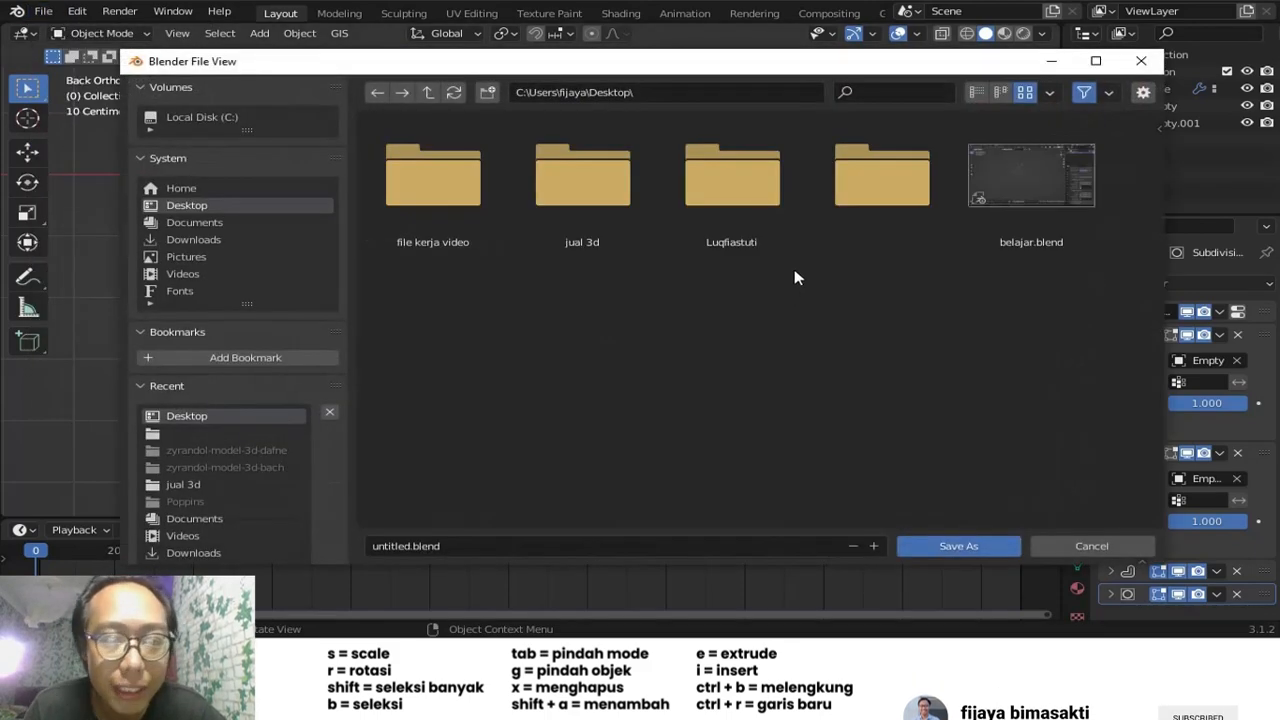
pyautogui.click(425, 546)
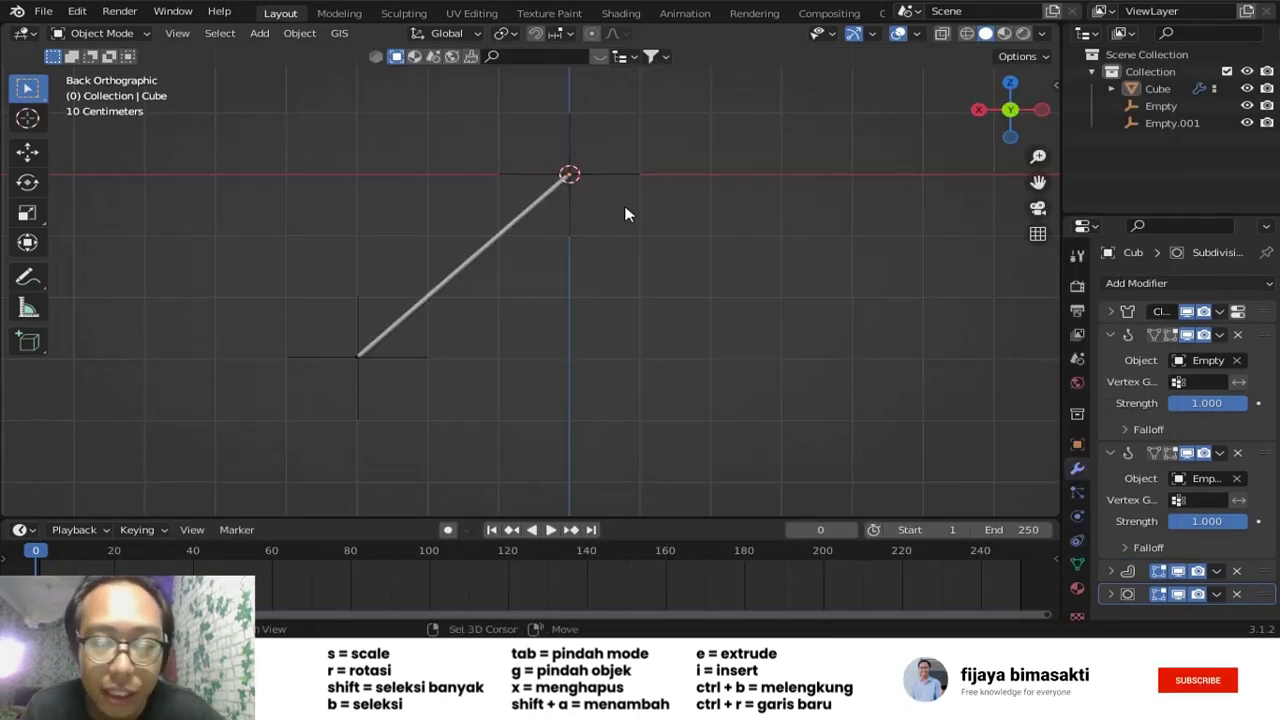
# - Add a UV sphere at the origin and set its segments to 10
pyautogui.hotkey('shift', 'a')
pyautogui.moveTo(625, 213)
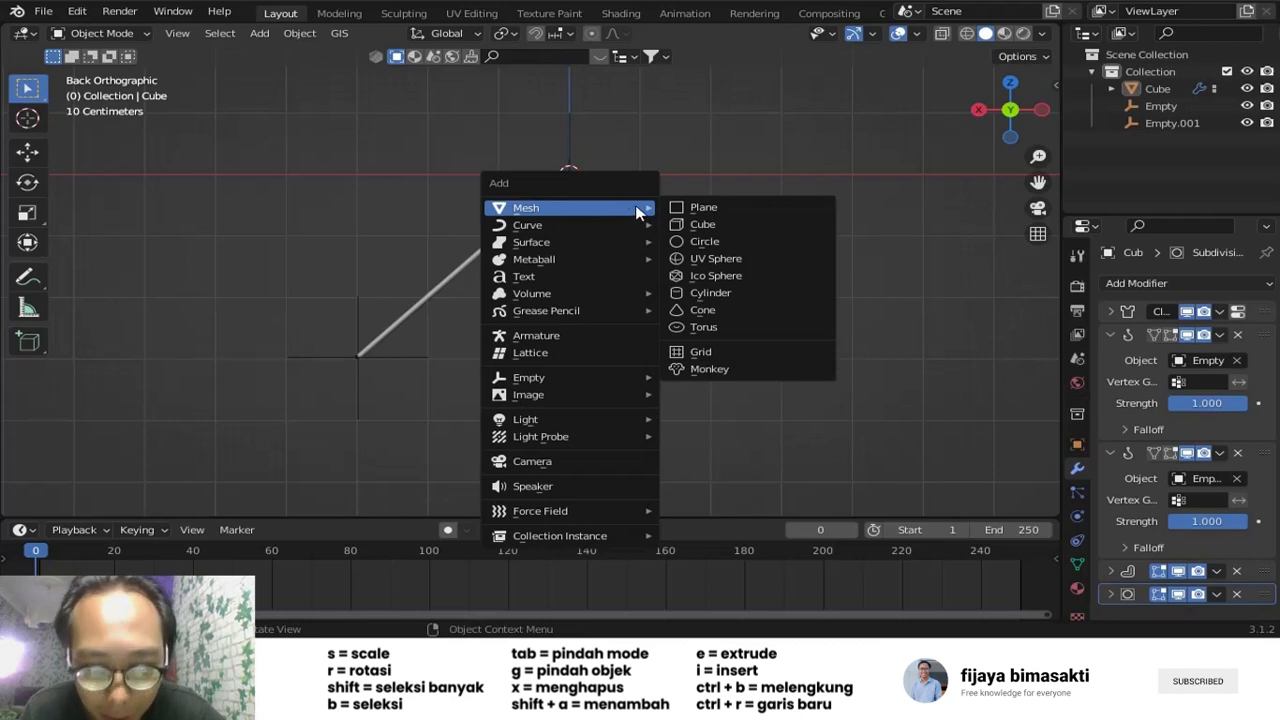
pyautogui.click(726, 257)
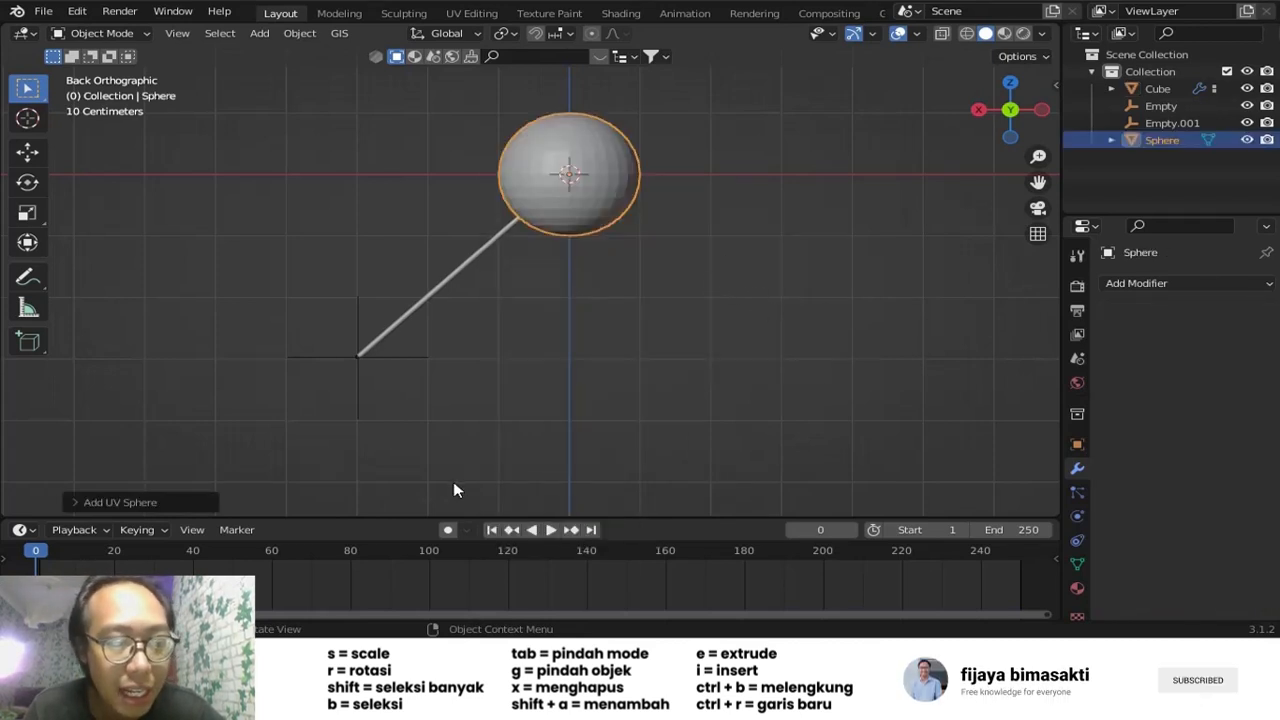
pyautogui.click(120, 502)
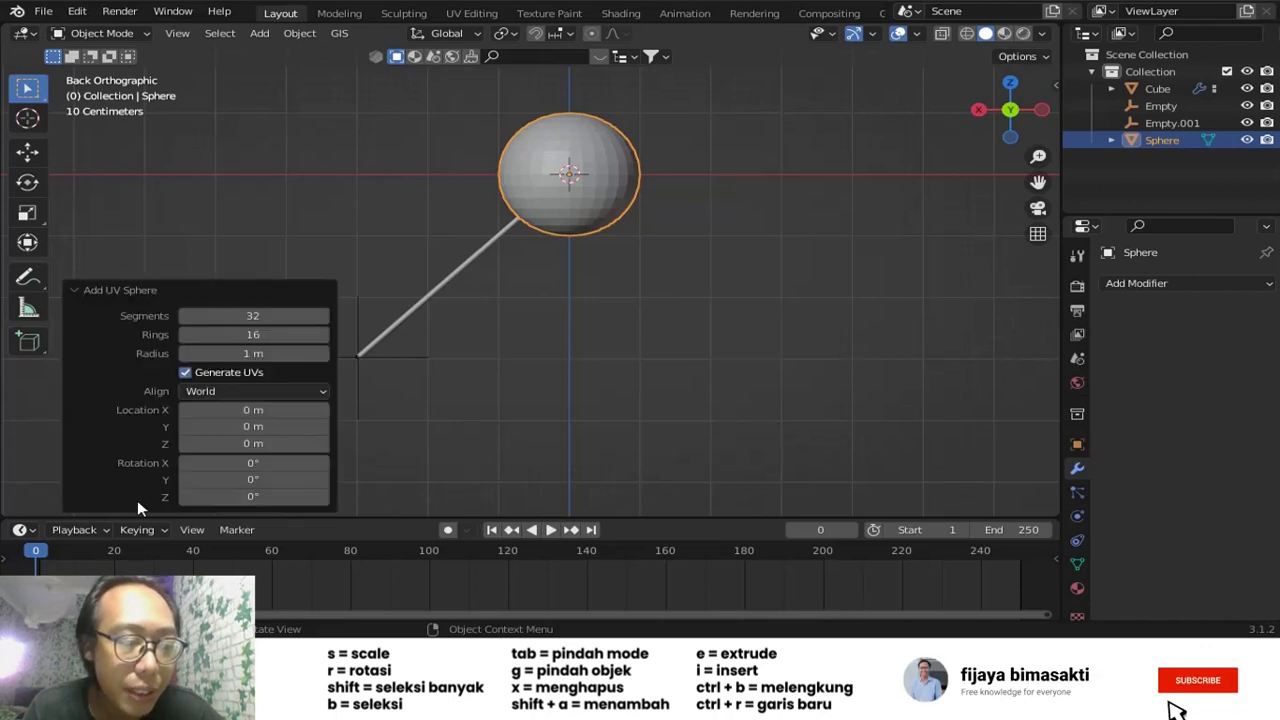
pyautogui.click(198, 320)
pyautogui.write('4')
pyautogui.press('Return')
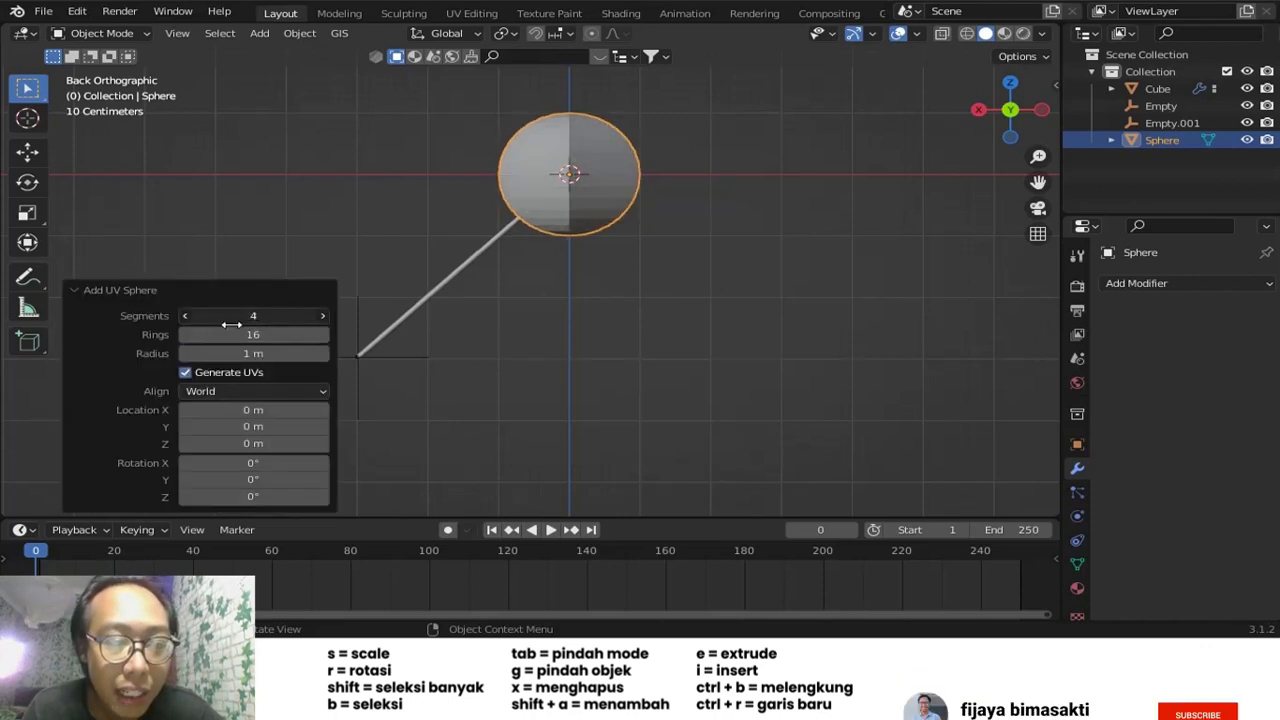
pyautogui.moveTo(231, 324); pyautogui.dragTo(281, 324)
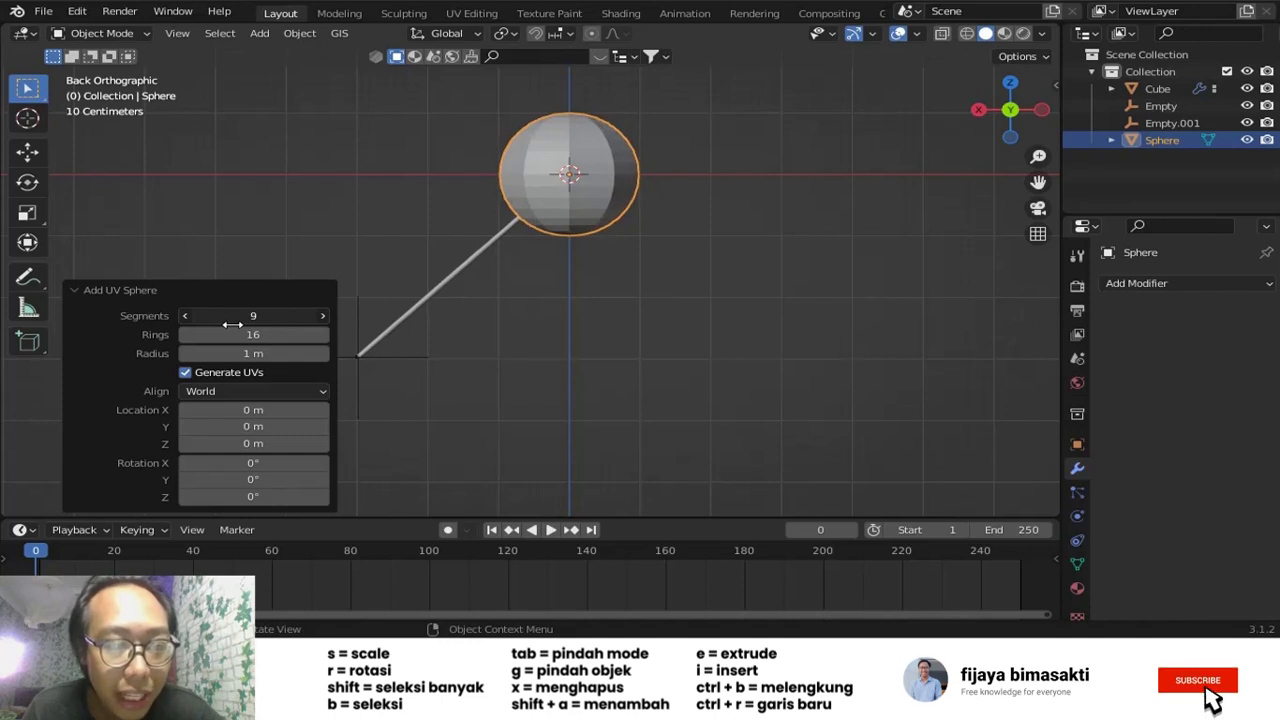
pyautogui.click(322, 316)
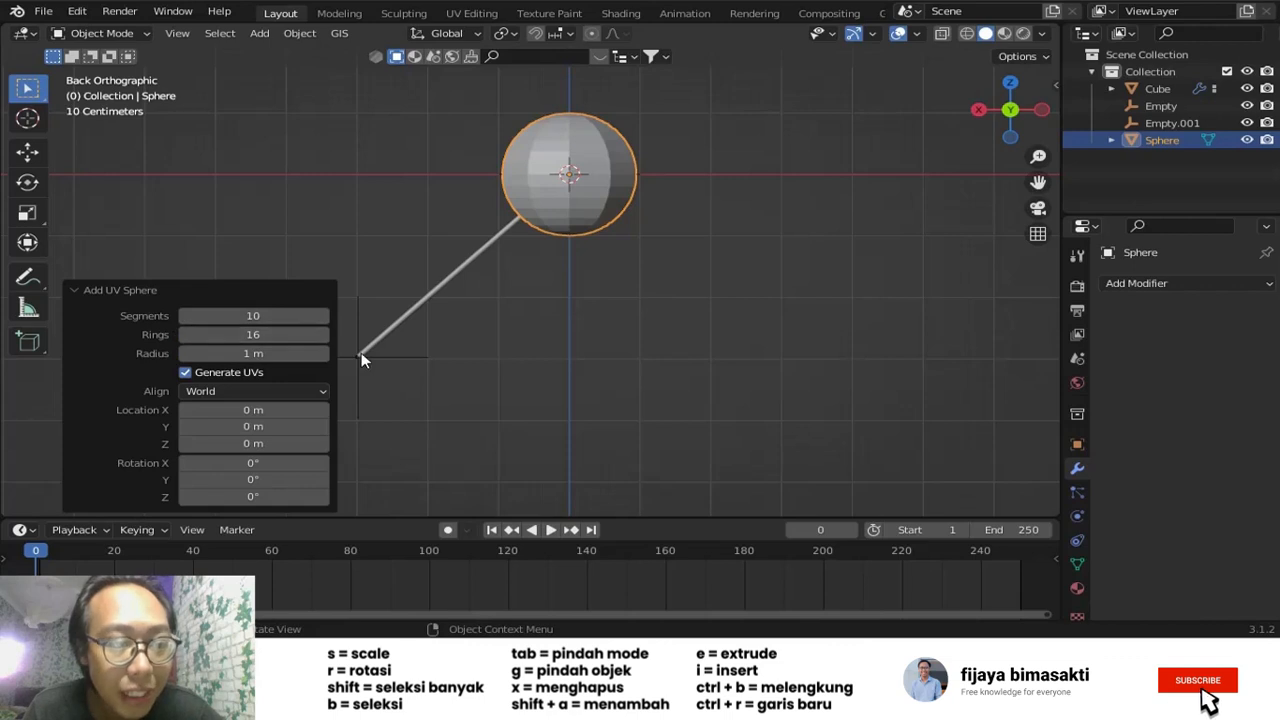
# - Reduce the UV sphere's rings to 7 and deselect the sphere
pyautogui.click(184, 335)
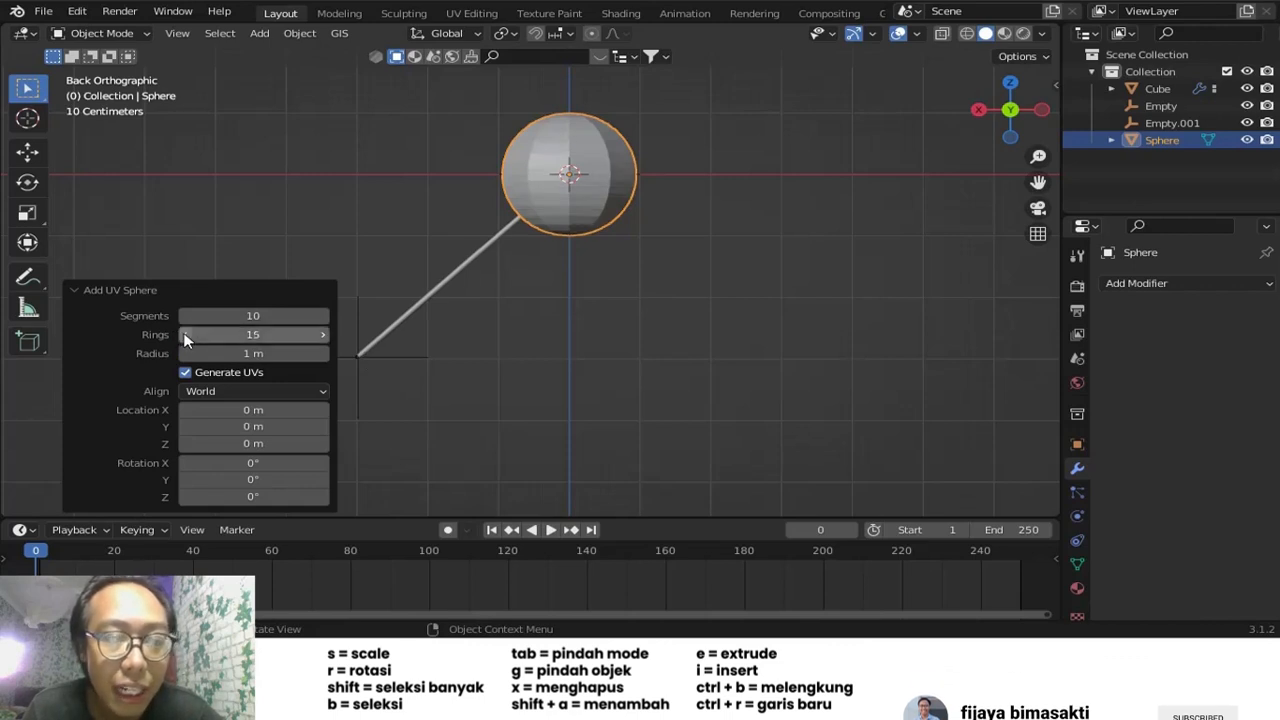
pyautogui.click(184, 335)
pyautogui.click(184, 335)
pyautogui.click(184, 335)
pyautogui.click(184, 335)
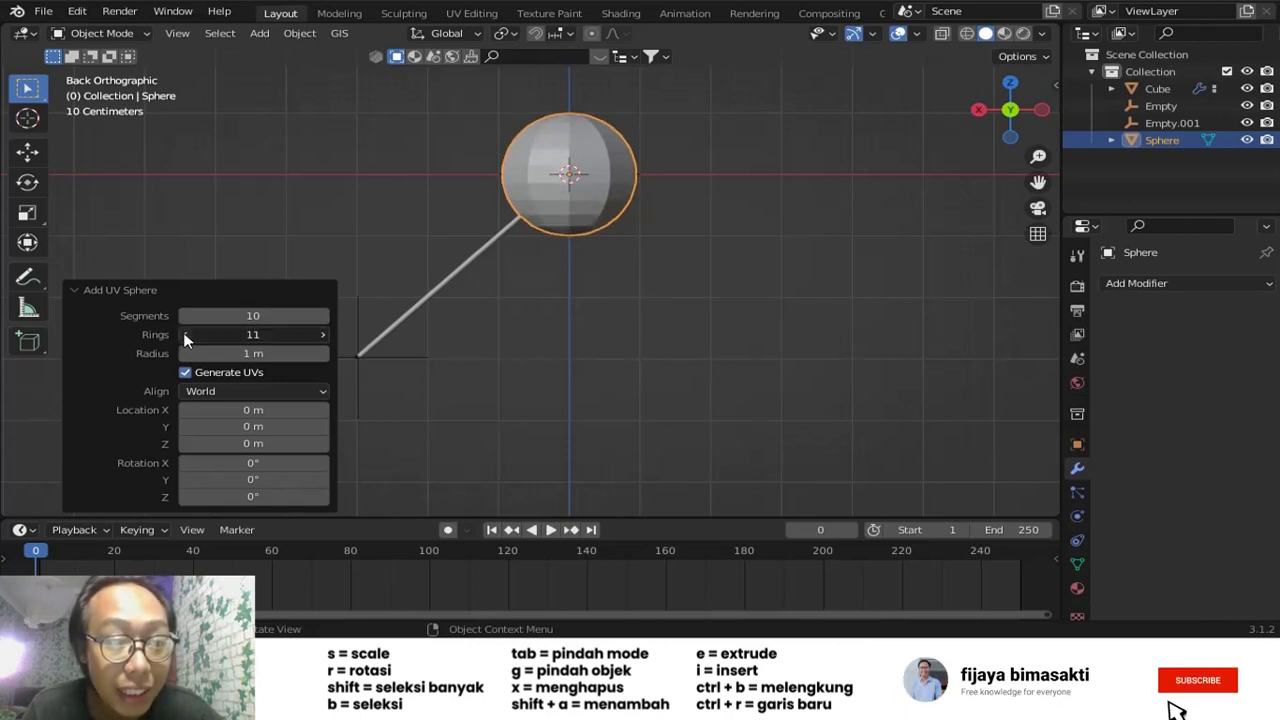
pyautogui.click(184, 335)
pyautogui.click(184, 335)
pyautogui.click(184, 335)
pyautogui.click(184, 335)
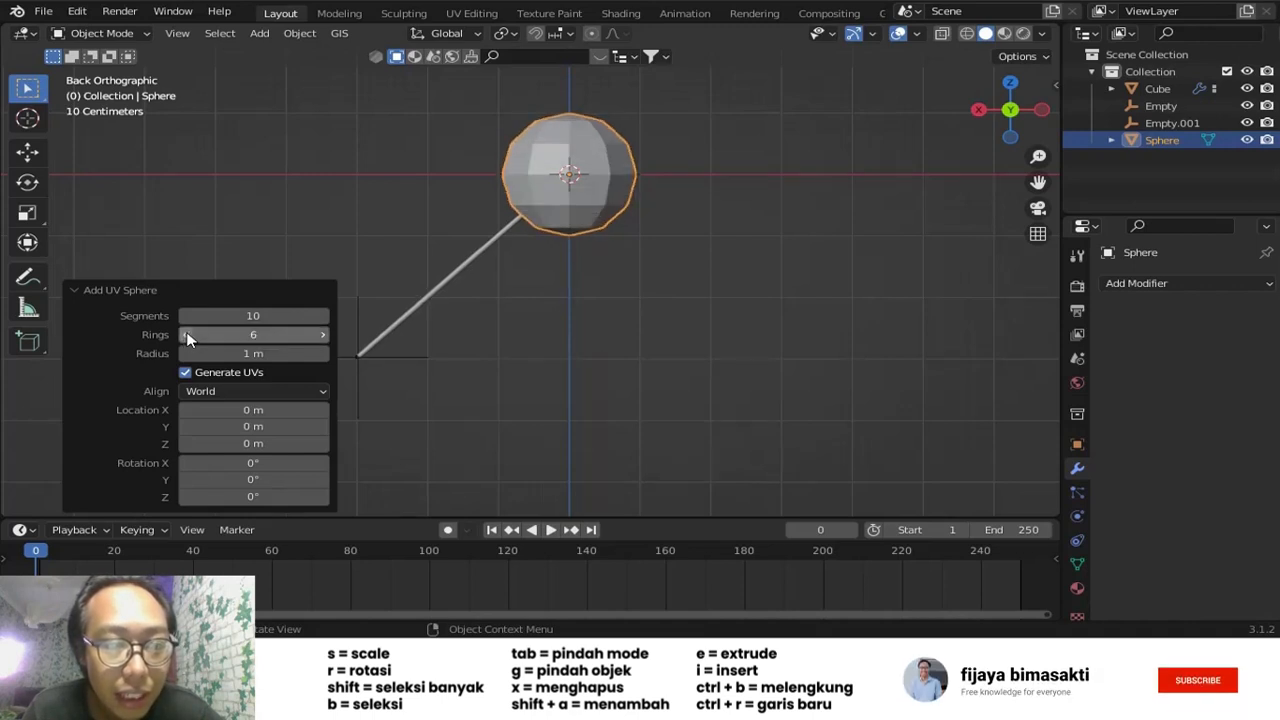
pyautogui.click(324, 334)
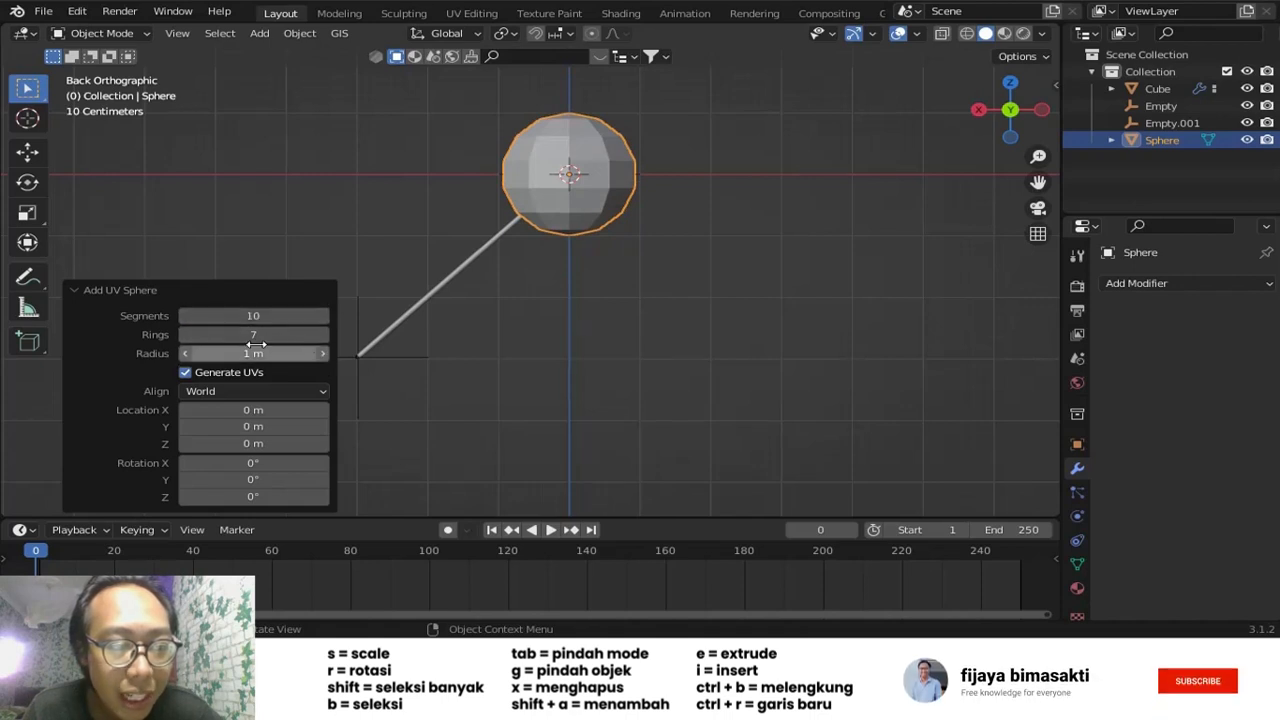
pyautogui.click(650, 366)
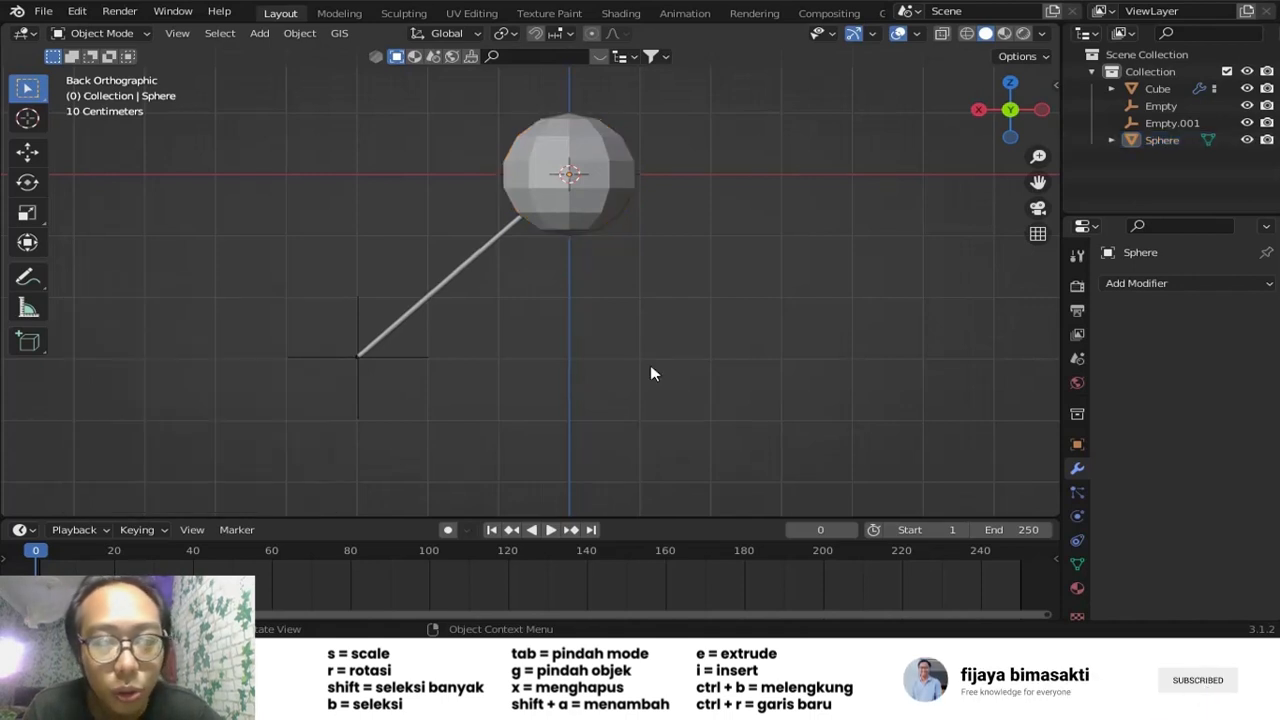
# - Scale the sphere uniformly to about 0.457, move it onto the empty at the rope's lower end and deselect it
pyautogui.click(618, 222)
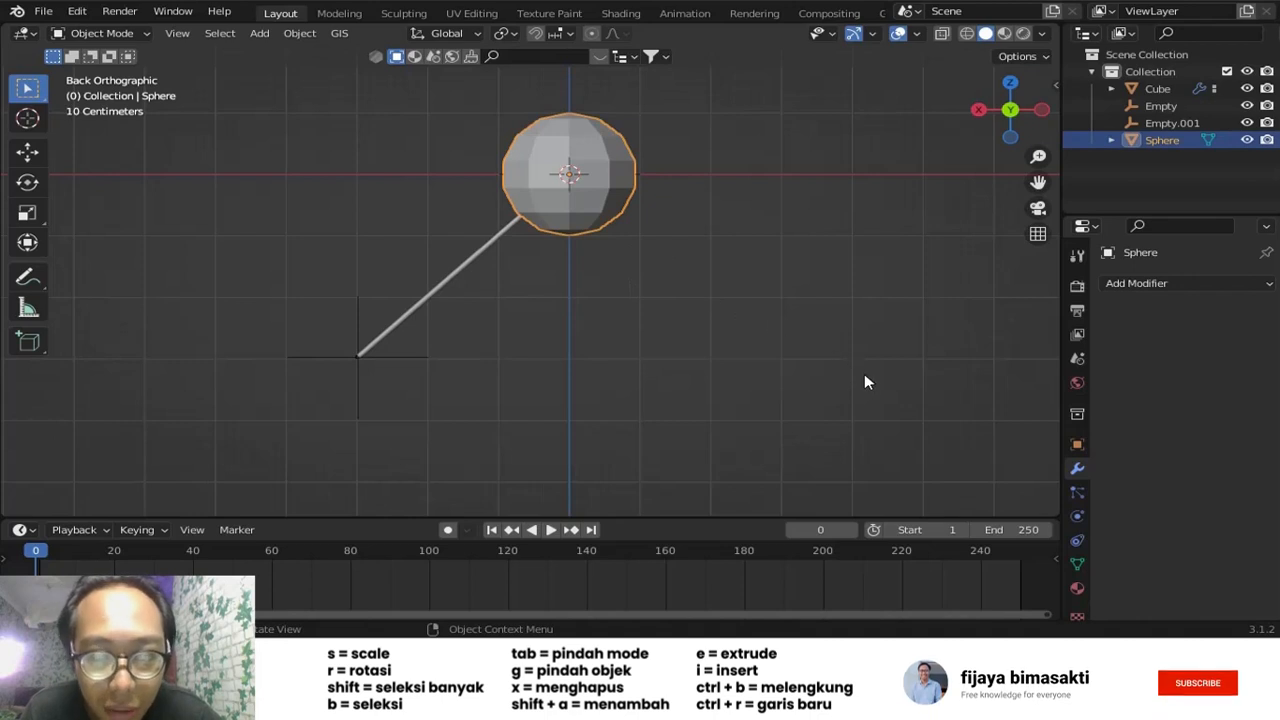
pyautogui.press('s')
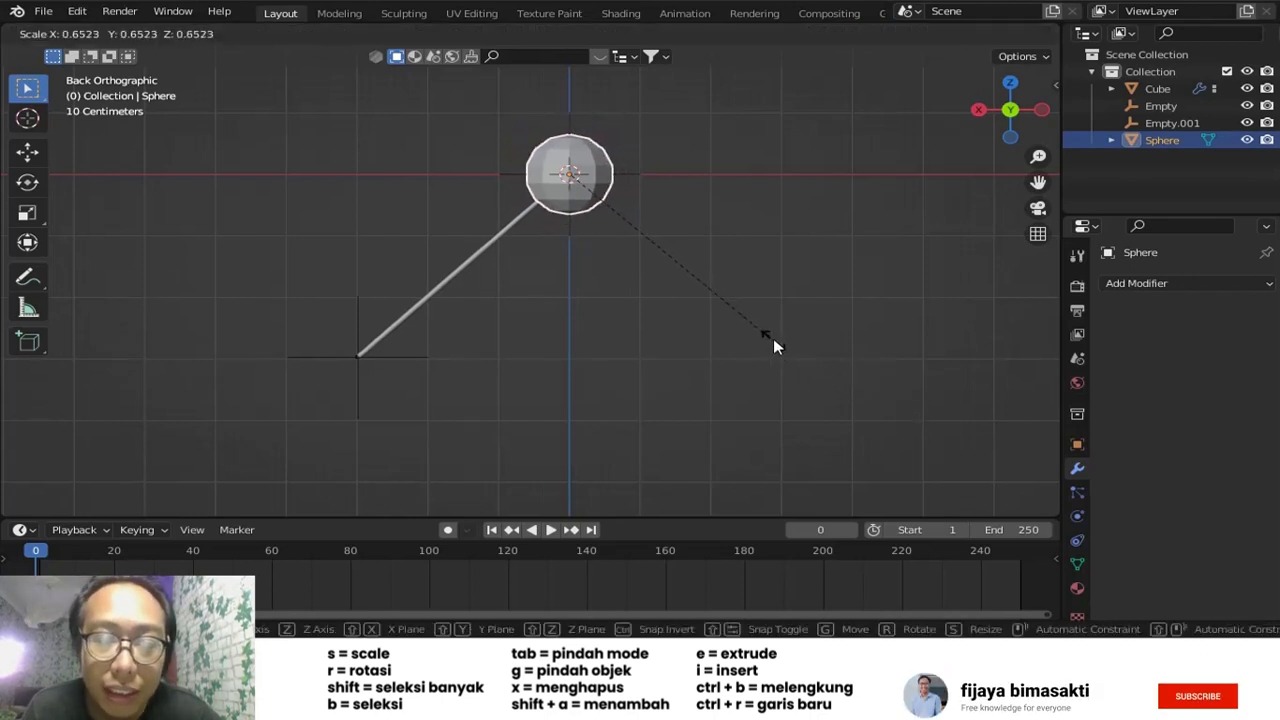
pyautogui.click(713, 292)
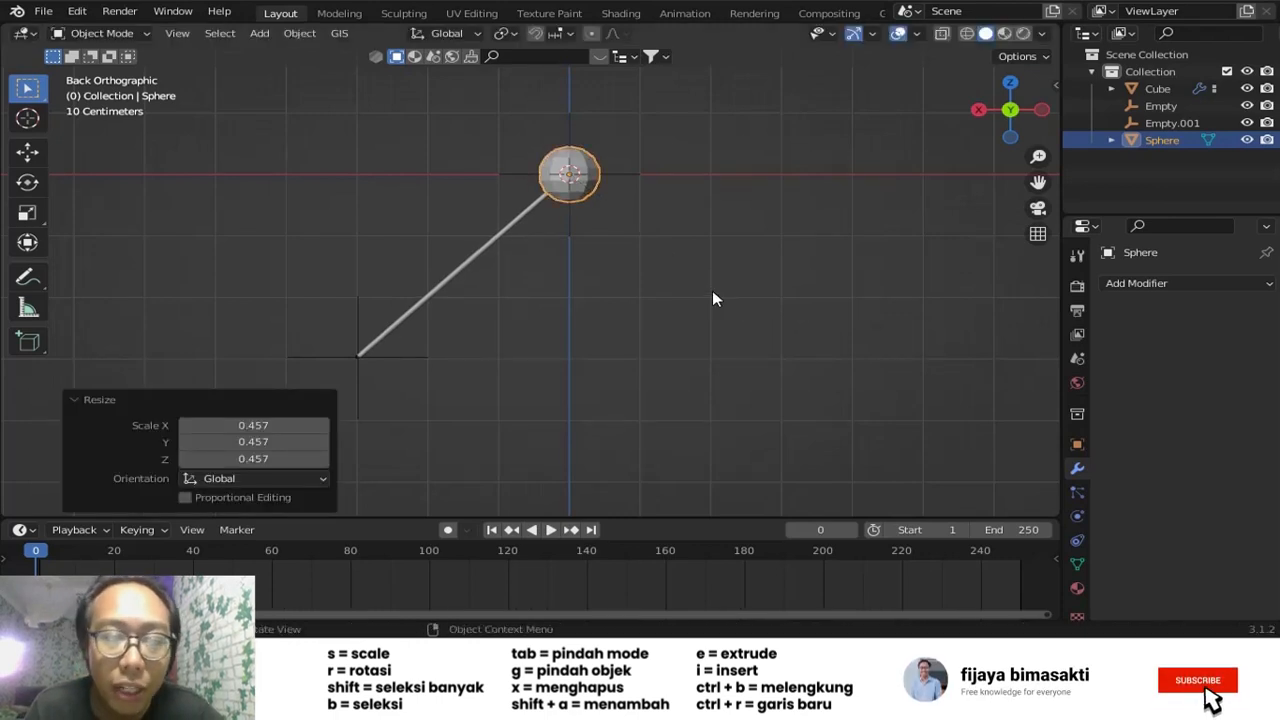
pyautogui.press('g')
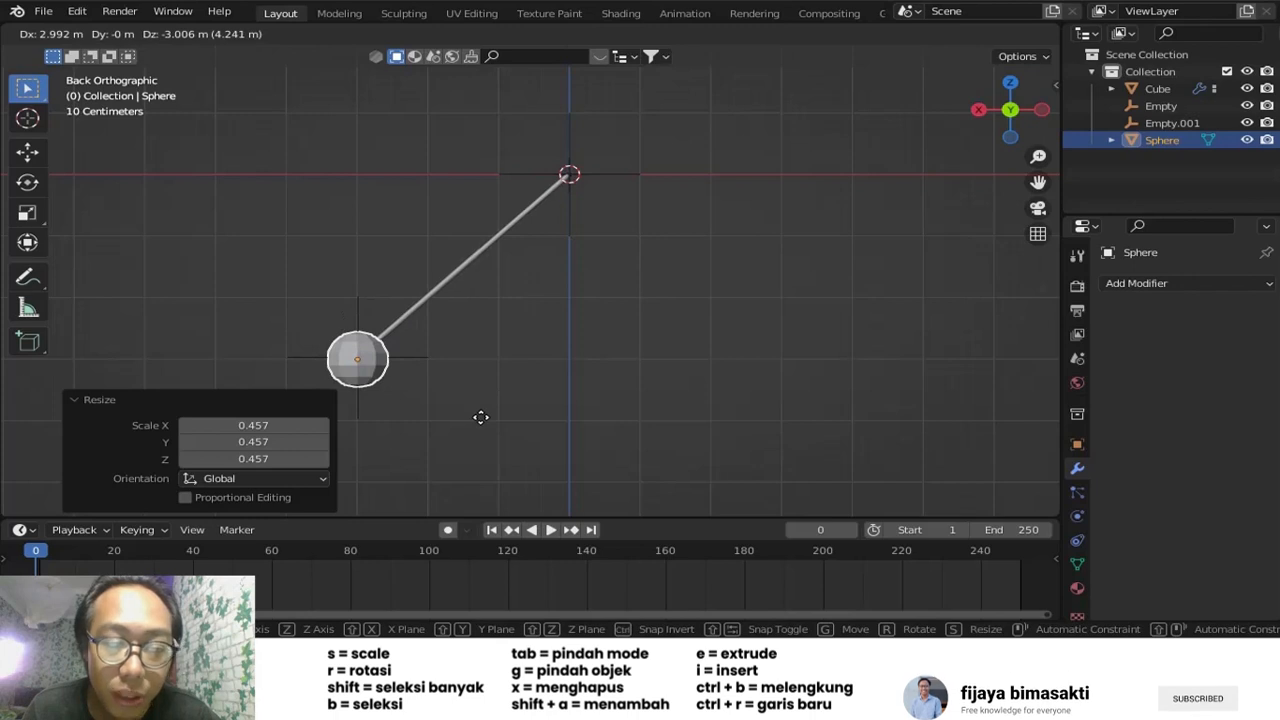
pyautogui.click(481, 417)
pyautogui.click(670, 315)
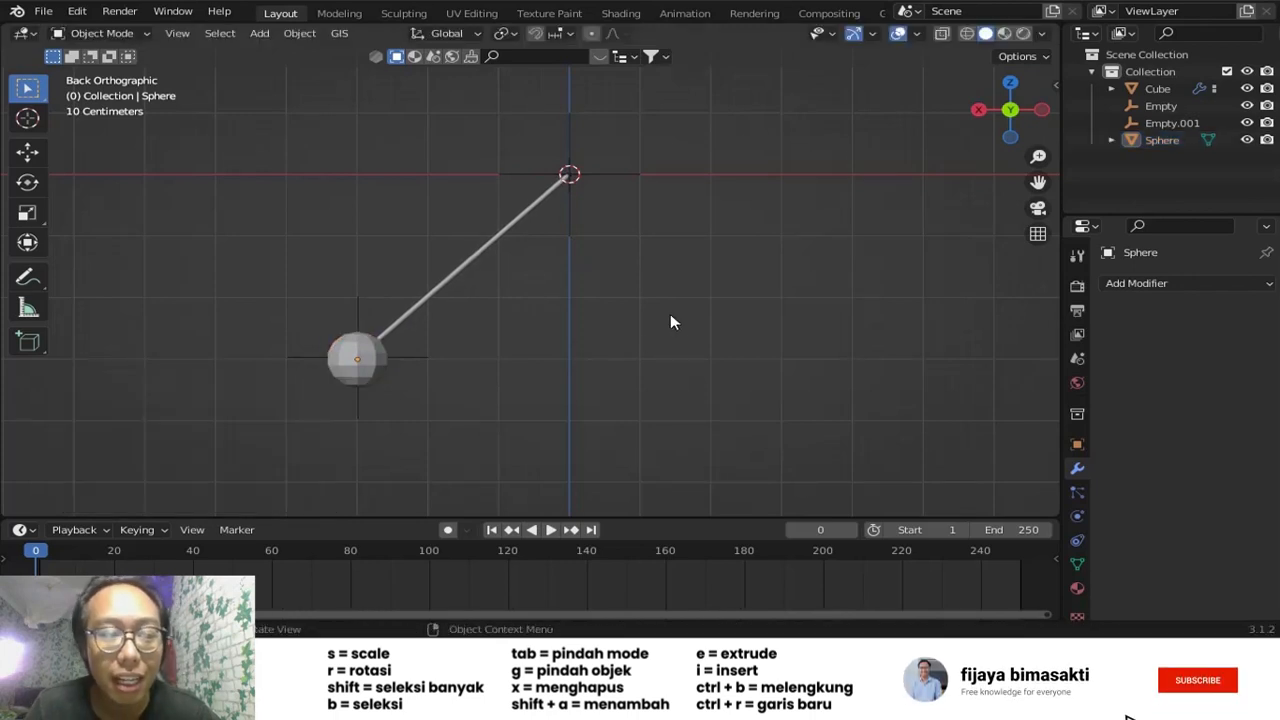
# - Try to parent the lower empty to the sphere using Object (Keep Transform)
pyautogui.click(411, 358)
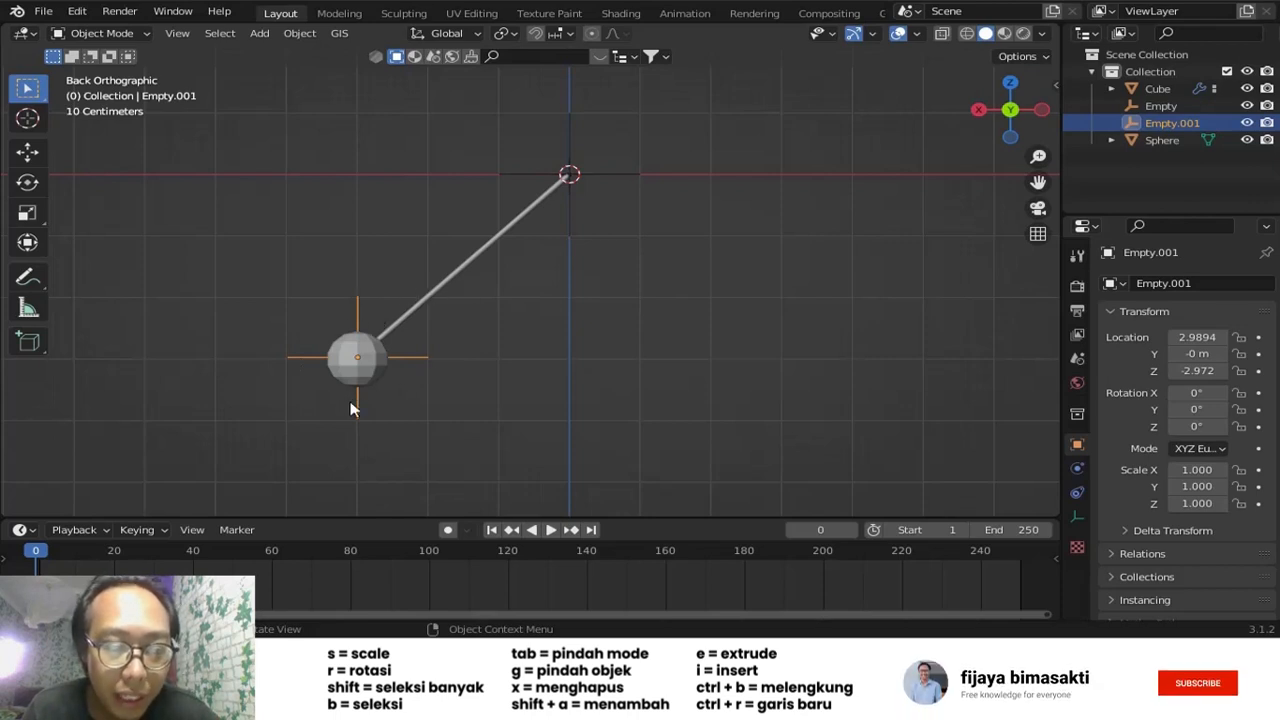
pyautogui.click(472, 385)
pyautogui.click(355, 308)
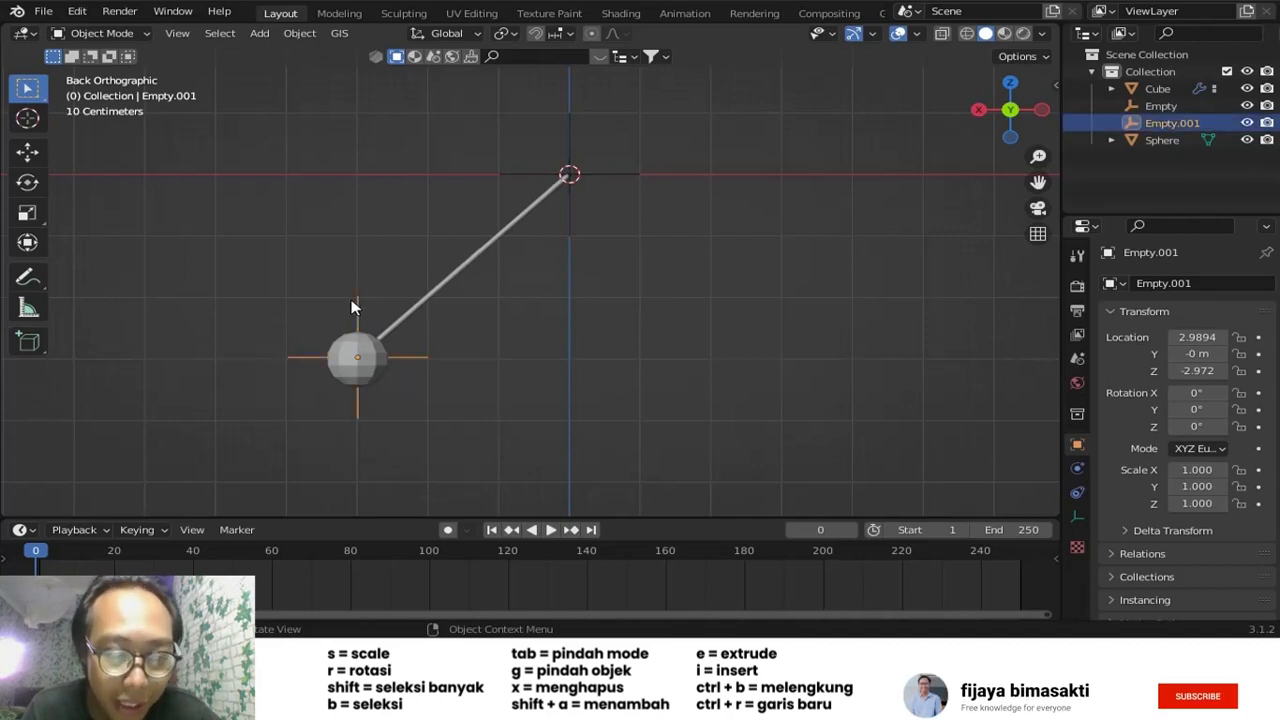
pyautogui.keyDown('shift'); pyautogui.click(378, 375); pyautogui.keyUp('shift')
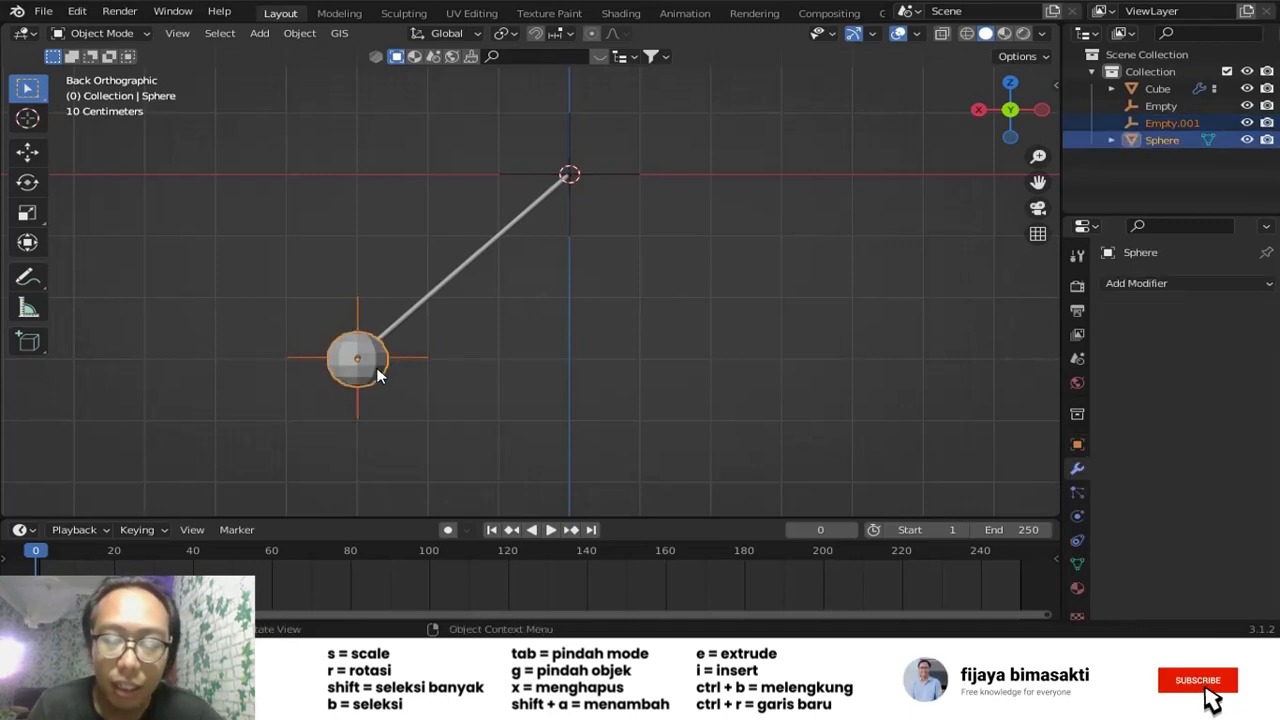
pyautogui.hotkey('ctrl', 'p')
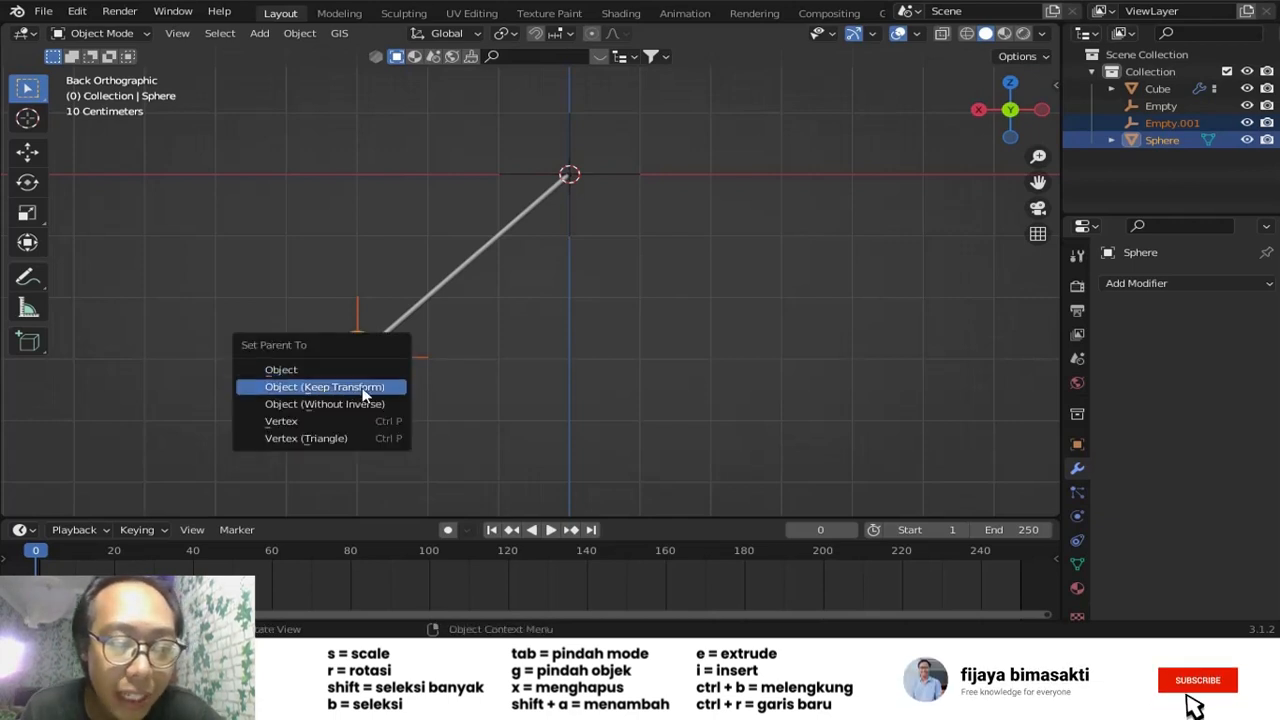
pyautogui.click(364, 388)
# - Test moving the sphere together with its parented empty, undo the move and the parenting, and deselect everything
pyautogui.press('g')
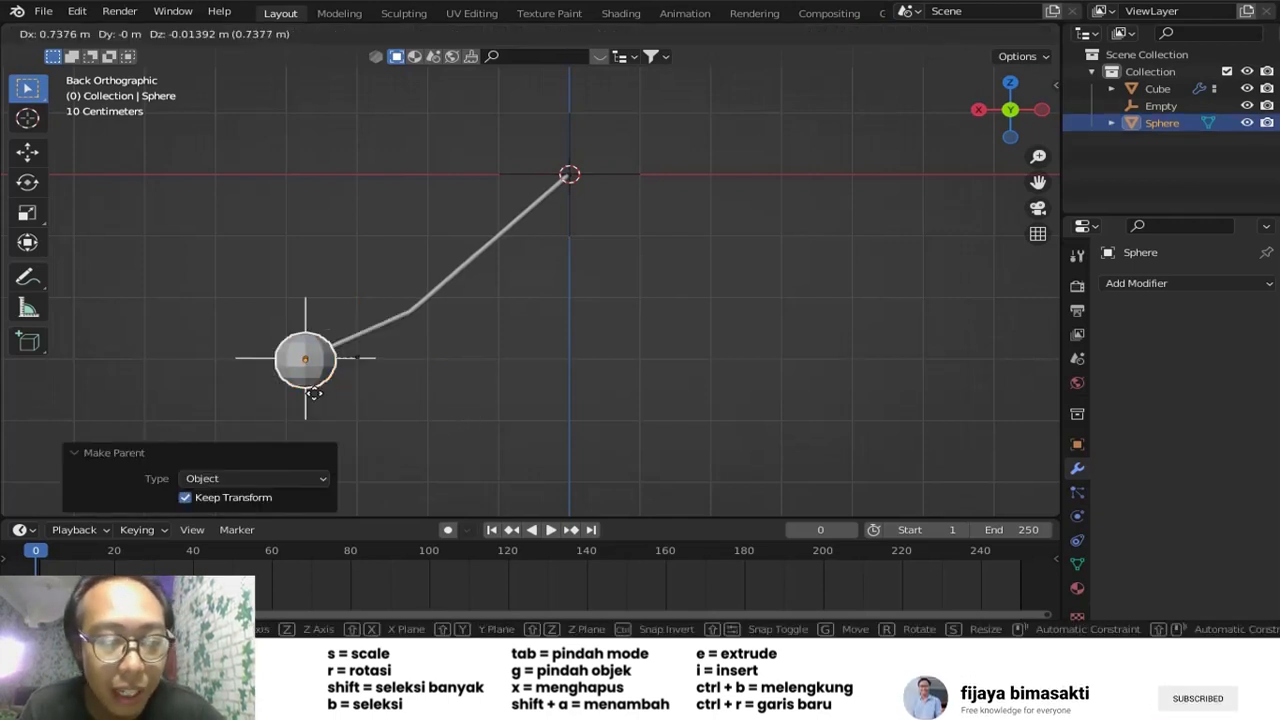
pyautogui.click(390, 383)
pyautogui.hotkey('ctrl', 'z')
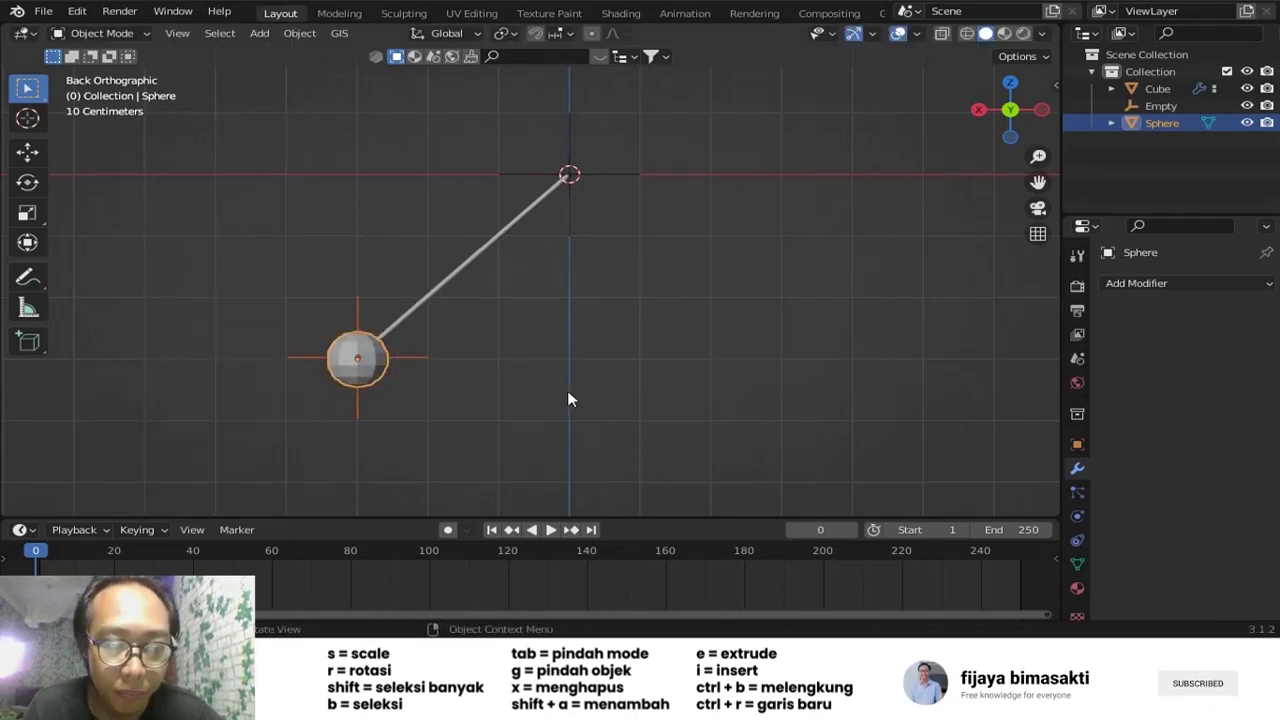
pyautogui.click(687, 380)
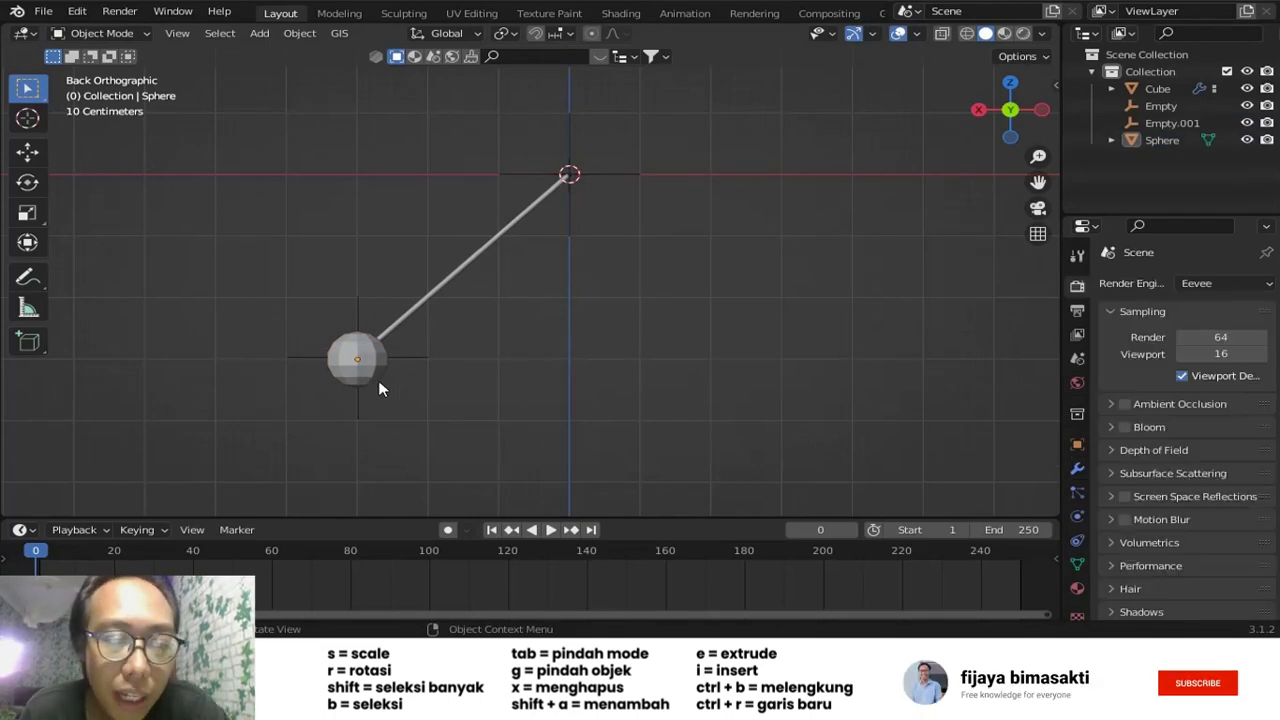
# - Apply smooth shading to the sphere and deselect everything
pyautogui.click(380, 389)
pyautogui.rightClick(380, 385)
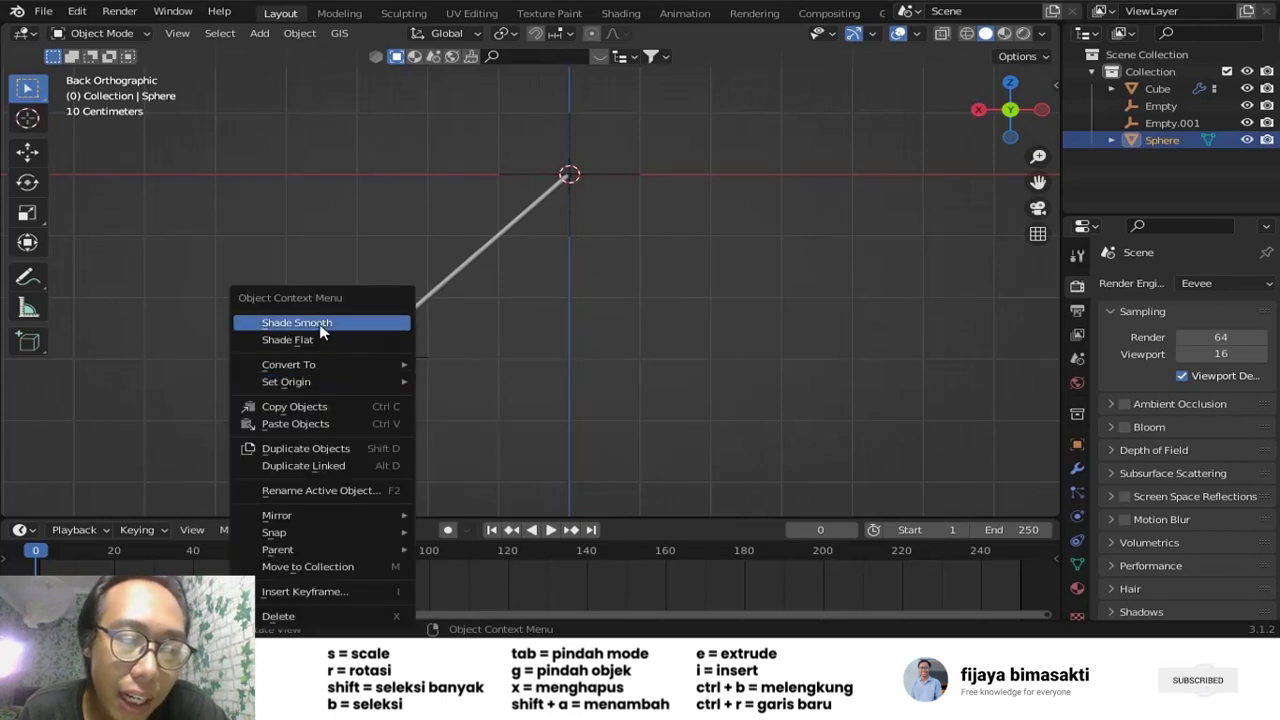
pyautogui.click(320, 329)
pyautogui.click(369, 421)
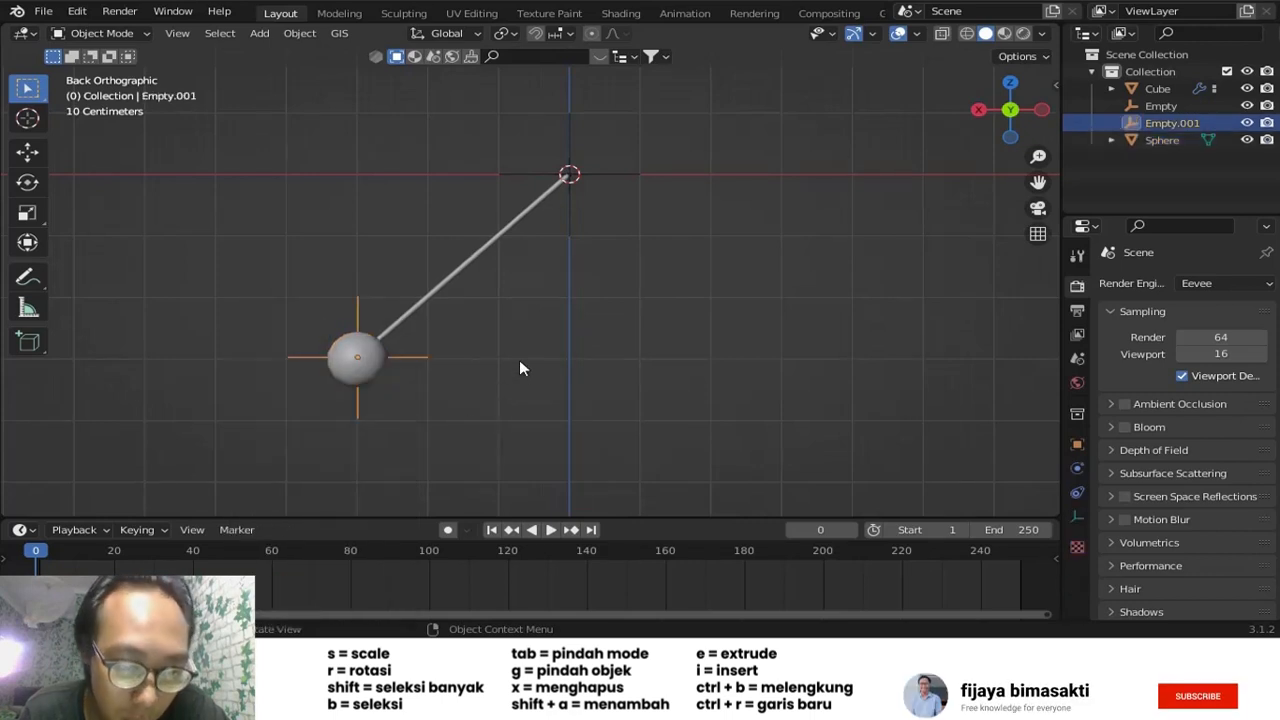
pyautogui.click(415, 451)
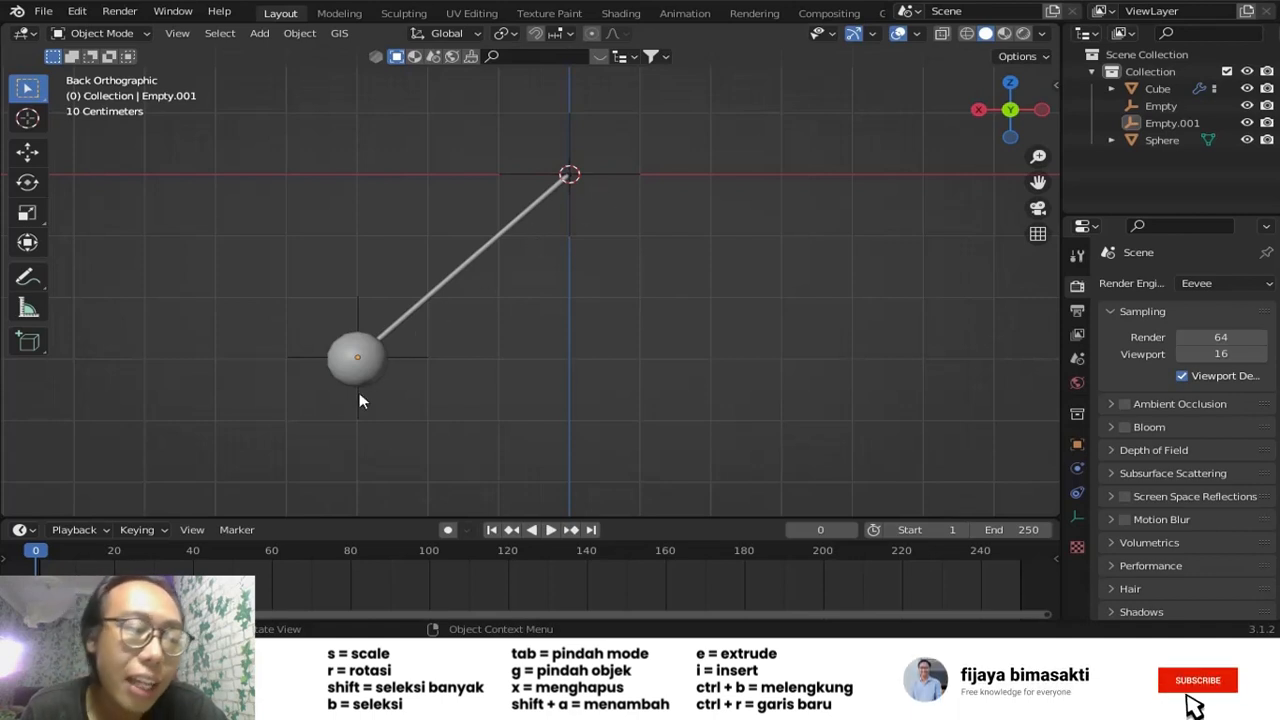
# - Duplicate the rope, the sphere and the lower empty together, leaving the copies in place
pyautogui.click(500, 250)
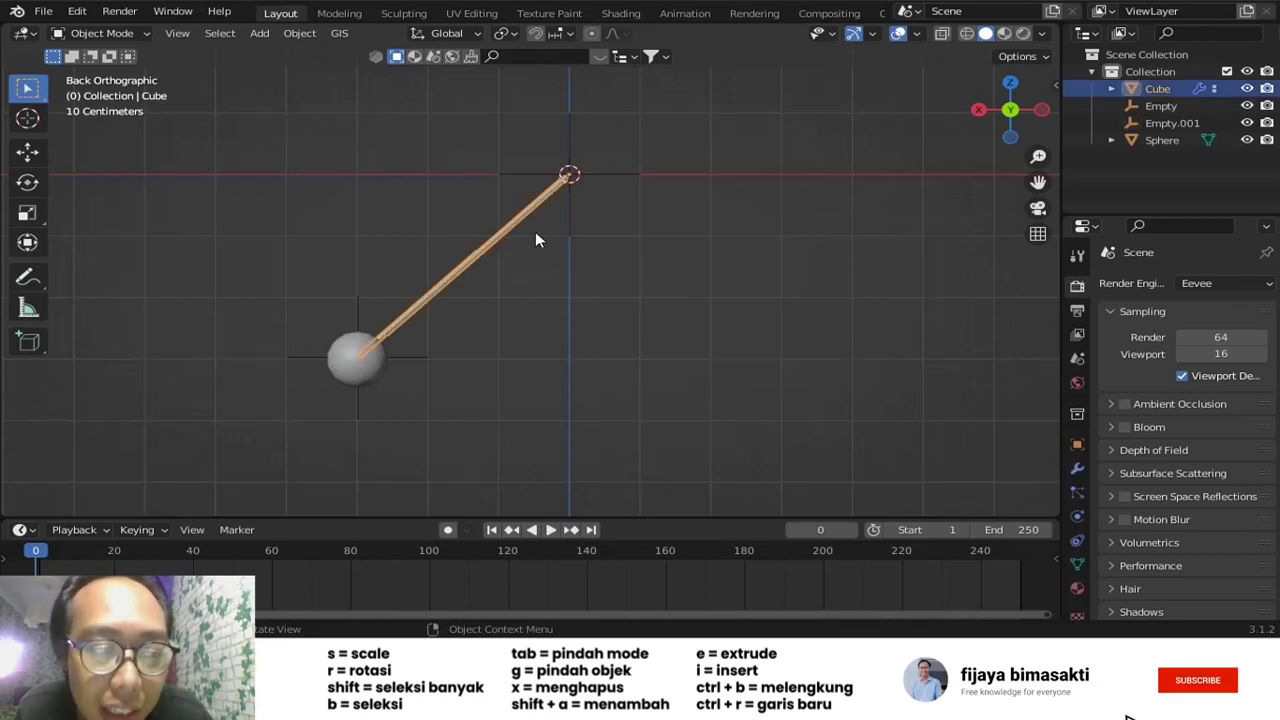
pyautogui.keyDown('shift'); pyautogui.click(365, 385); pyautogui.keyUp('shift')
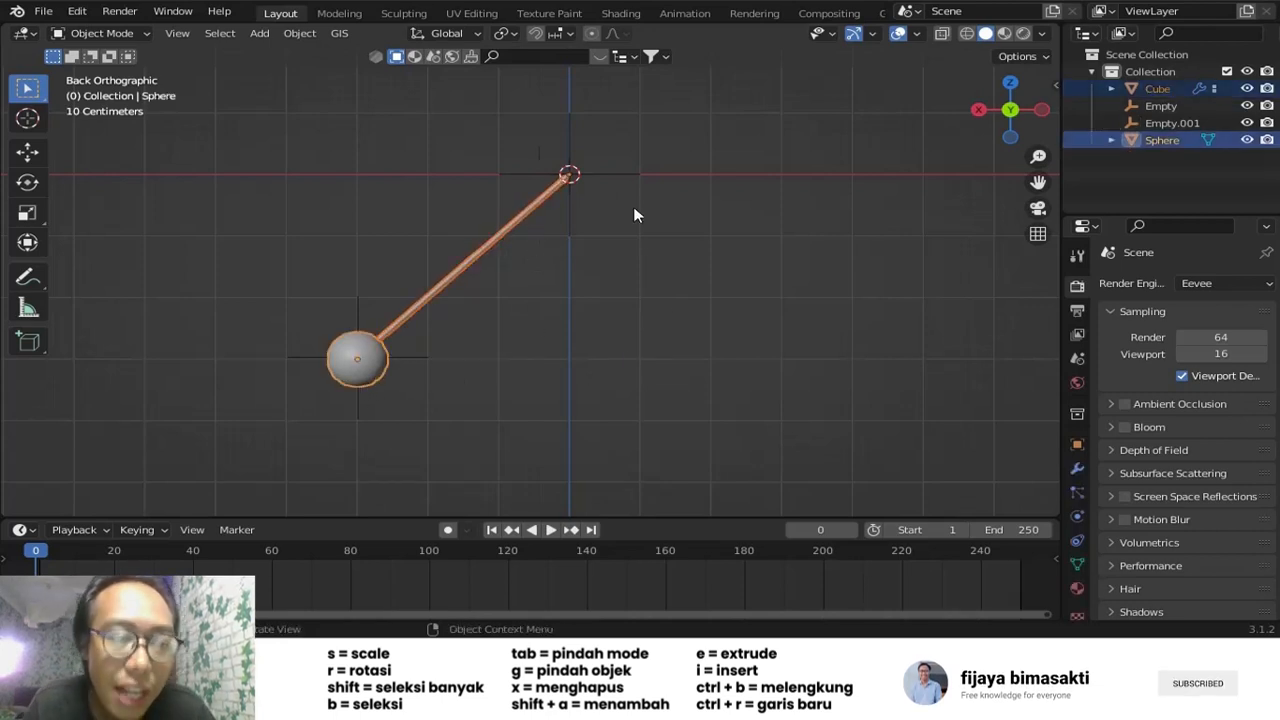
pyautogui.keyDown('shift'); pyautogui.click(355, 303); pyautogui.keyUp('shift')
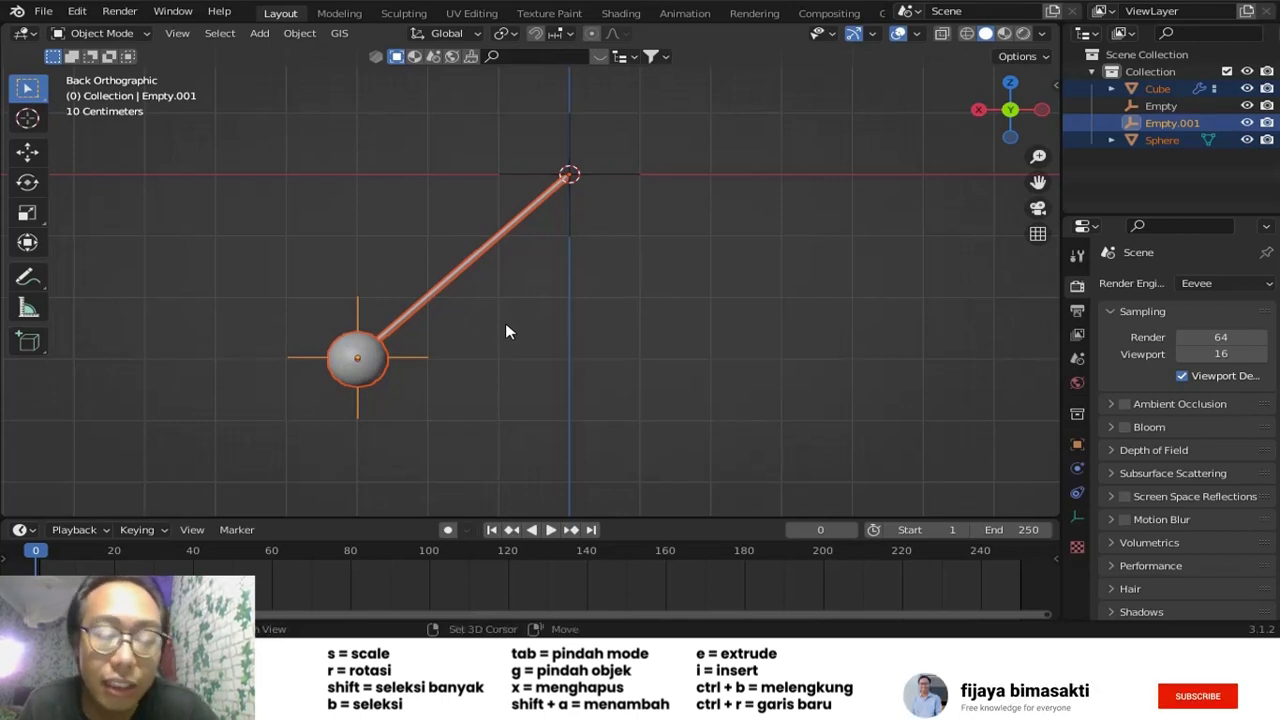
pyautogui.hotkey('shift', 'd')
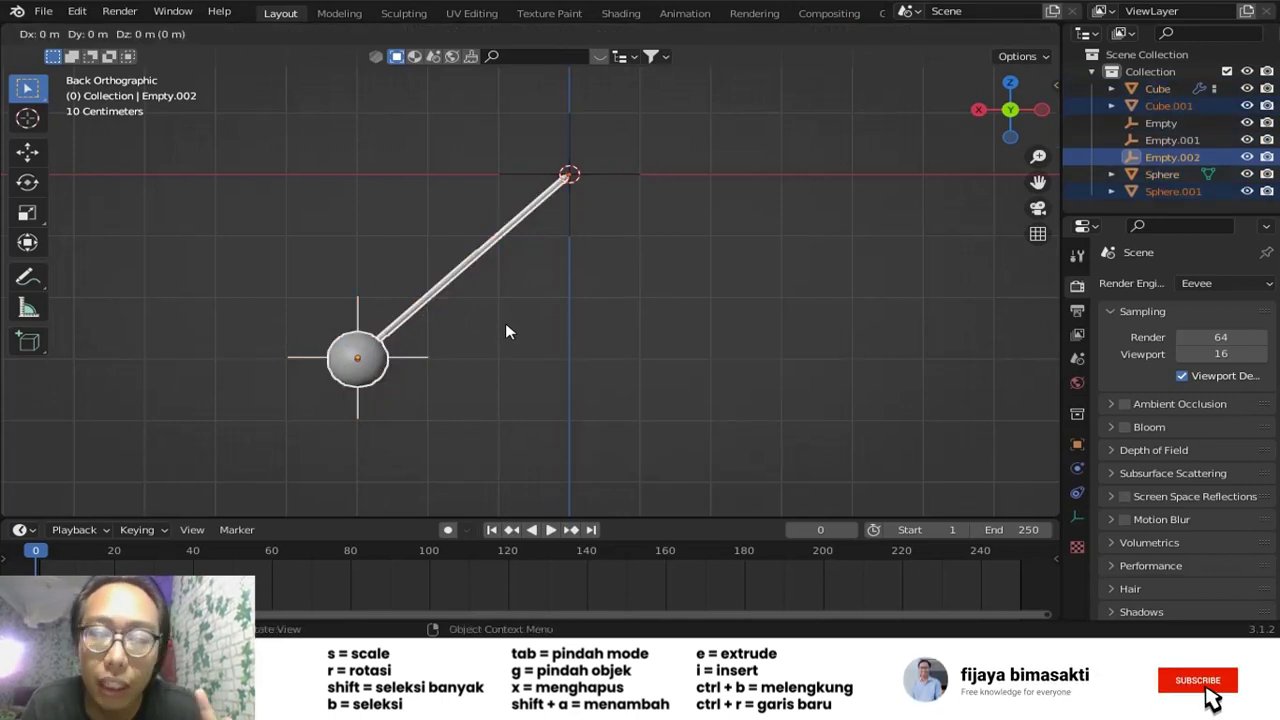
pyautogui.rightClick(506, 325)
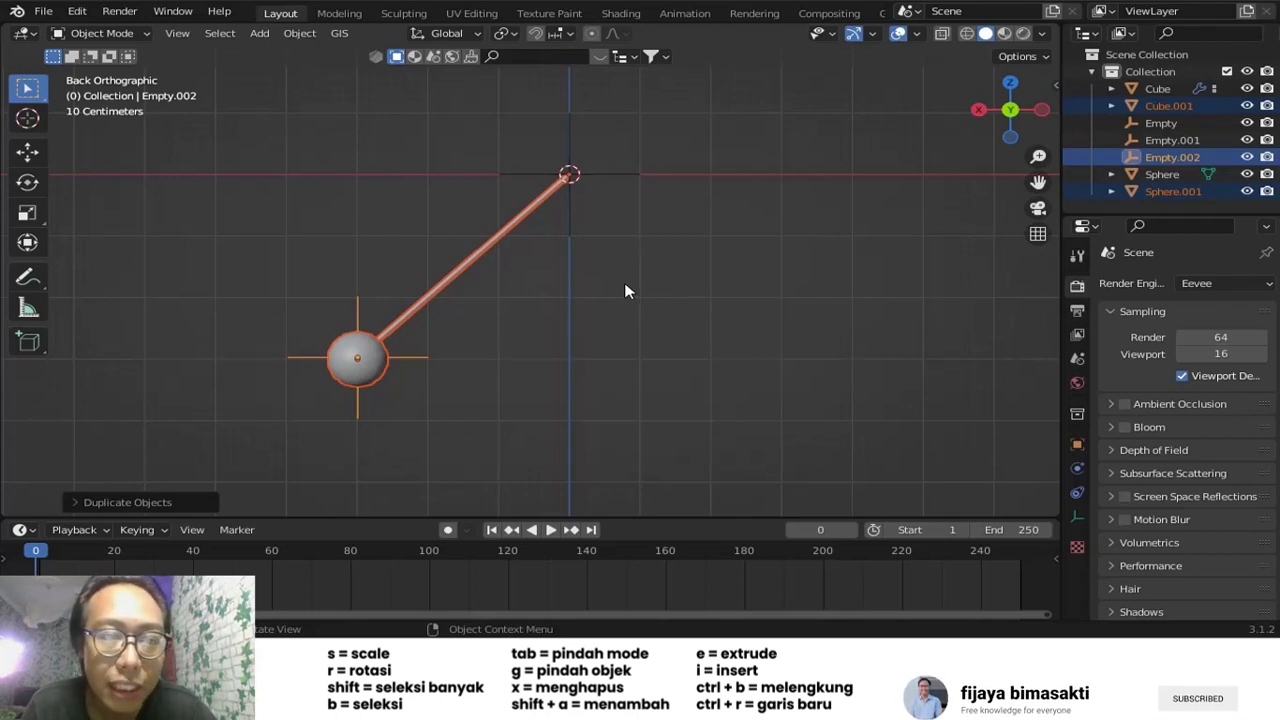
# - Set the transform pivot to the 3D Cursor and rotate the duplicated rope, ball and empty to mirror the original across the vertical axis
pyautogui.click(510, 37)
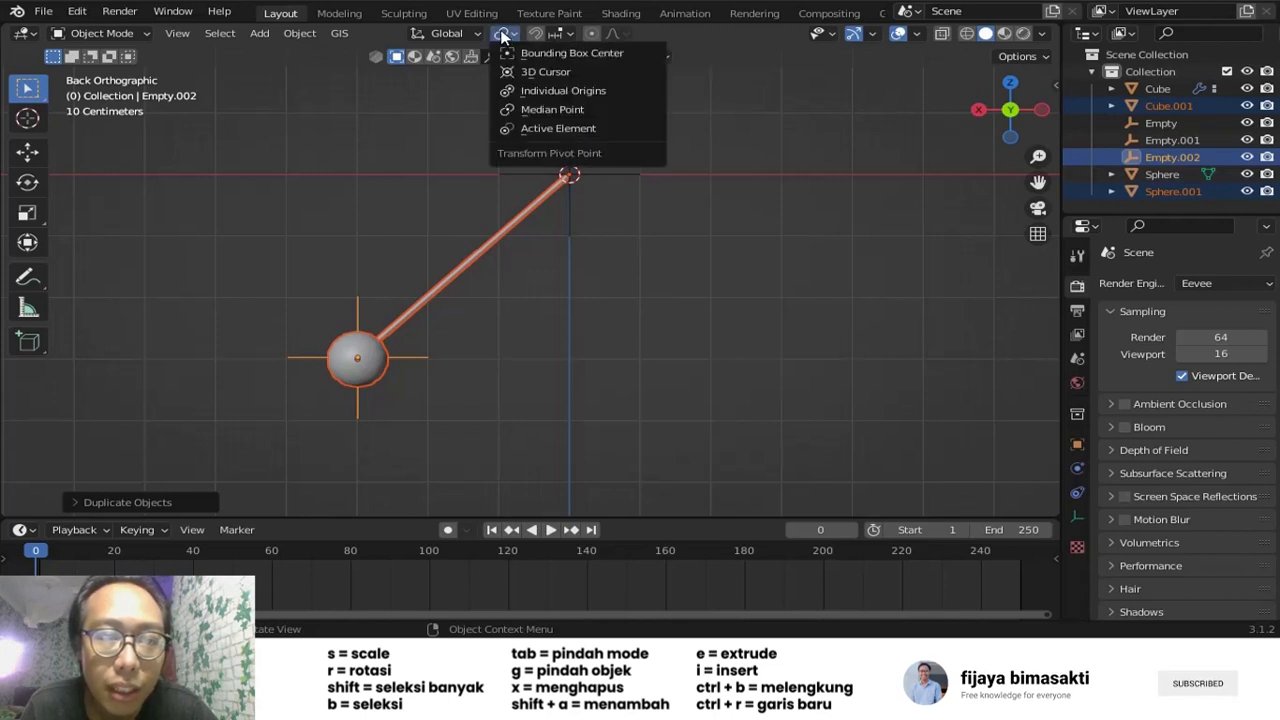
pyautogui.click(540, 74)
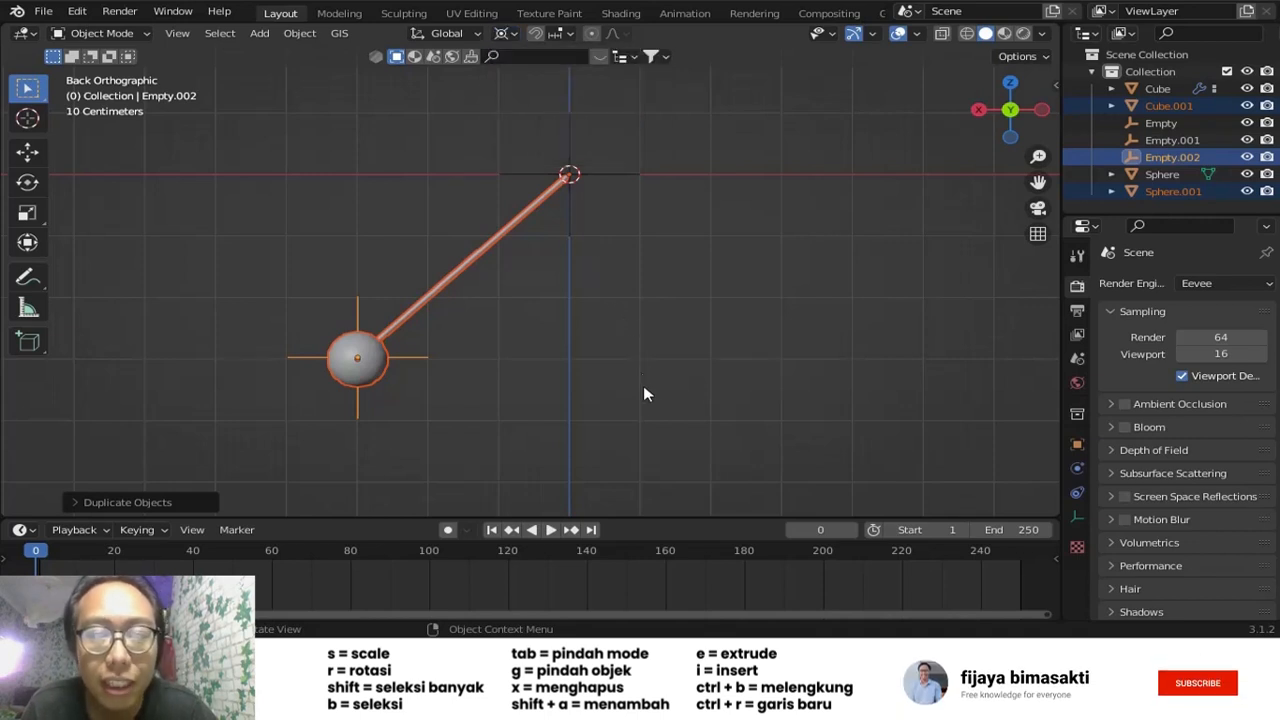
pyautogui.press('r')
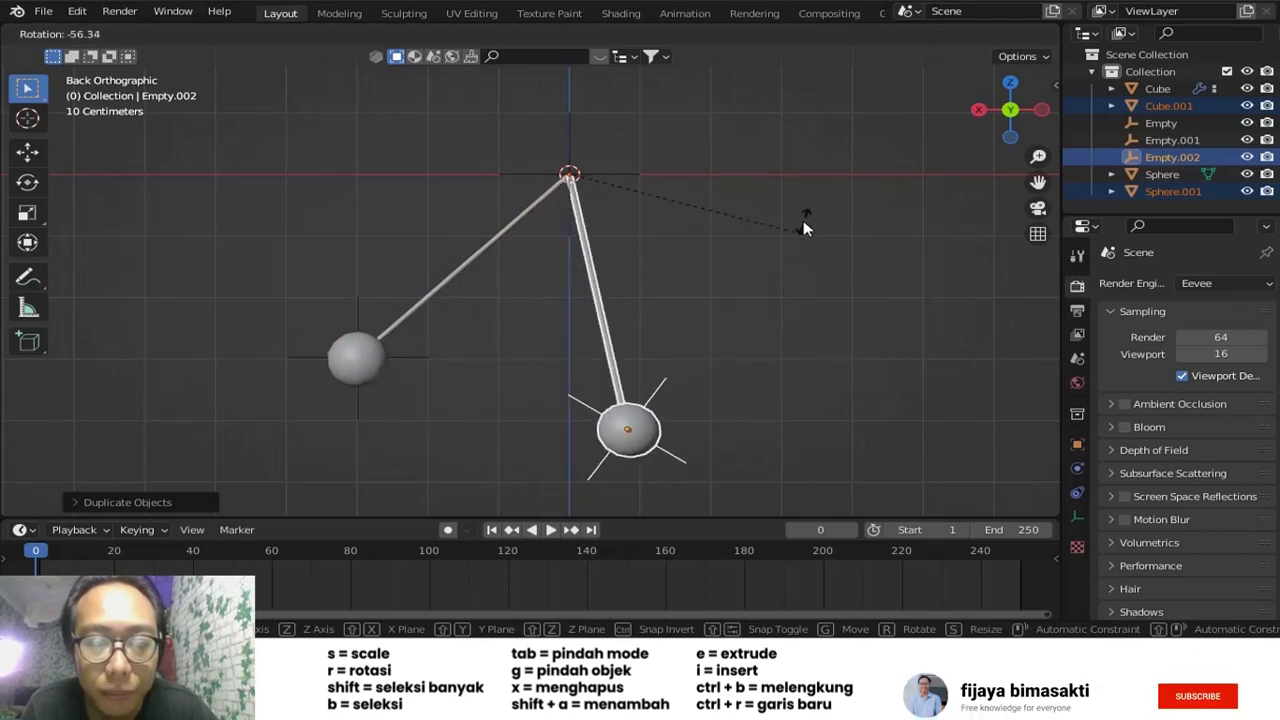
pyautogui.click(776, 116)
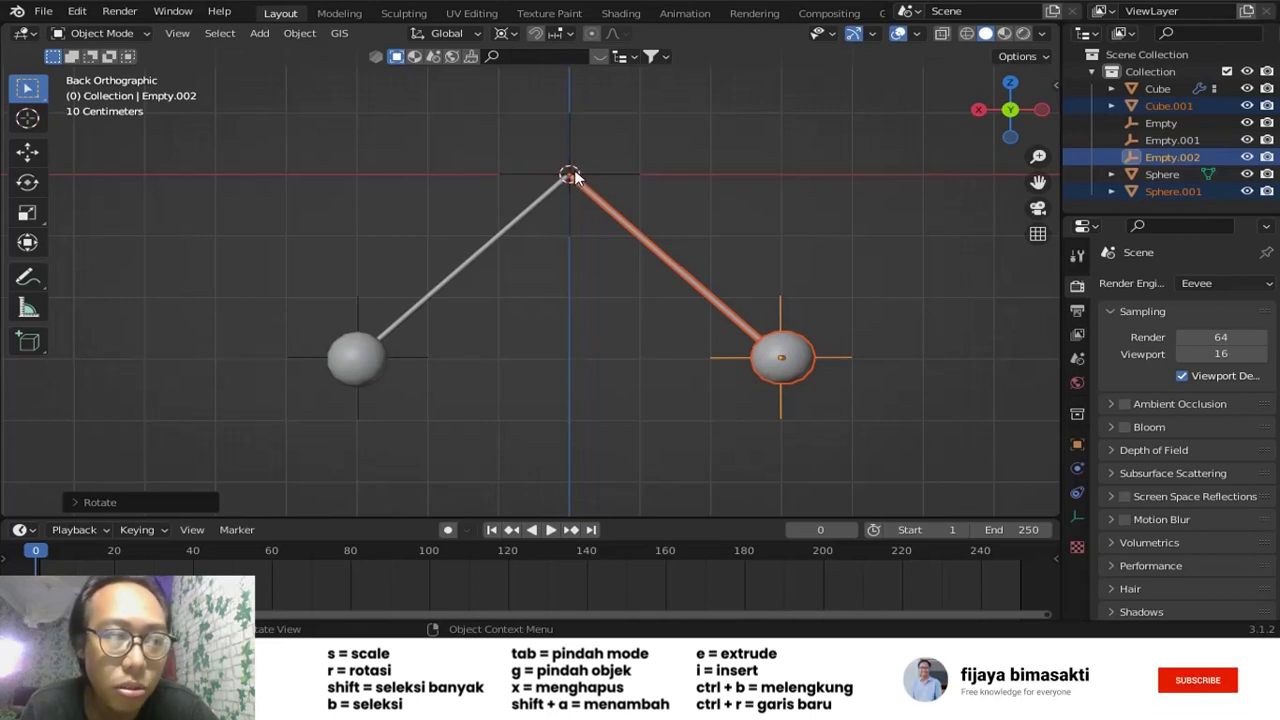
# - Try placing the 3D cursor at other spots around the two ropes and undo the placements, keeping the duplicate's rotation
pyautogui.scroll(3, 575, 178)
pyautogui.keyDown('shift'); pyautogui.moveTo(637, 103); pyautogui.dragTo(620, 178, button='middle'); pyautogui.keyUp('shift')
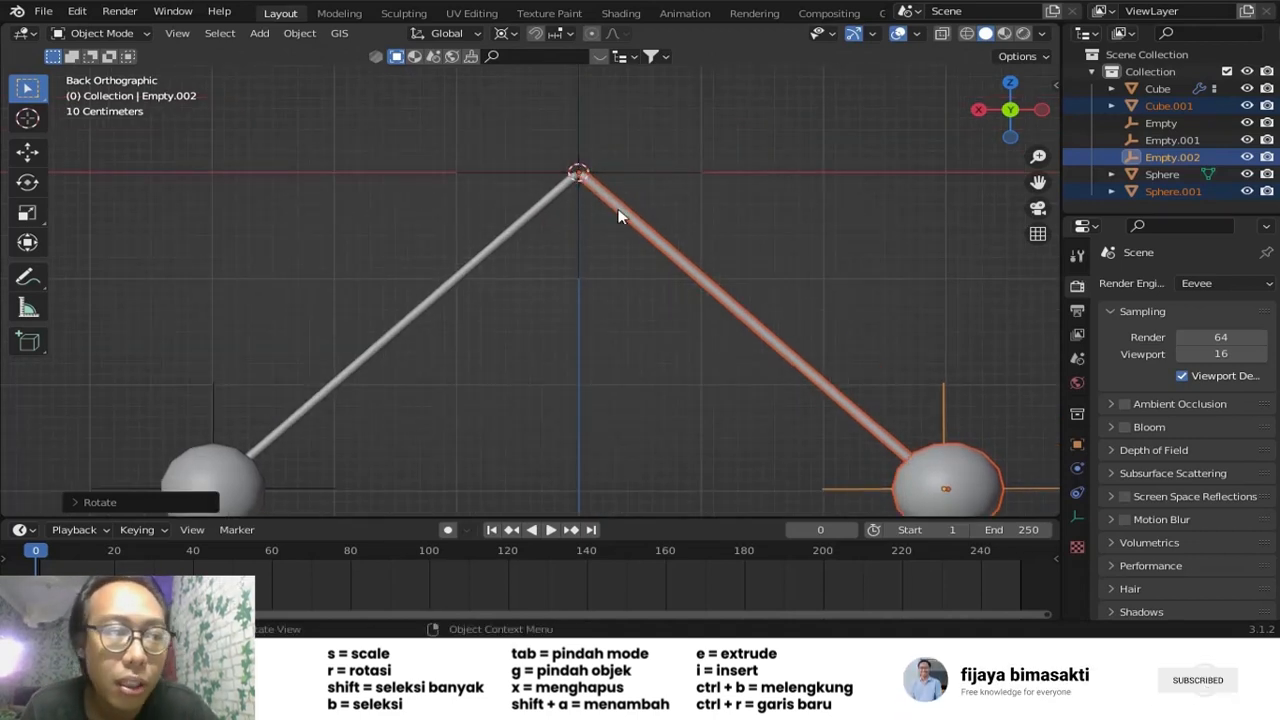
pyautogui.click(27, 118)
pyautogui.click(251, 184)
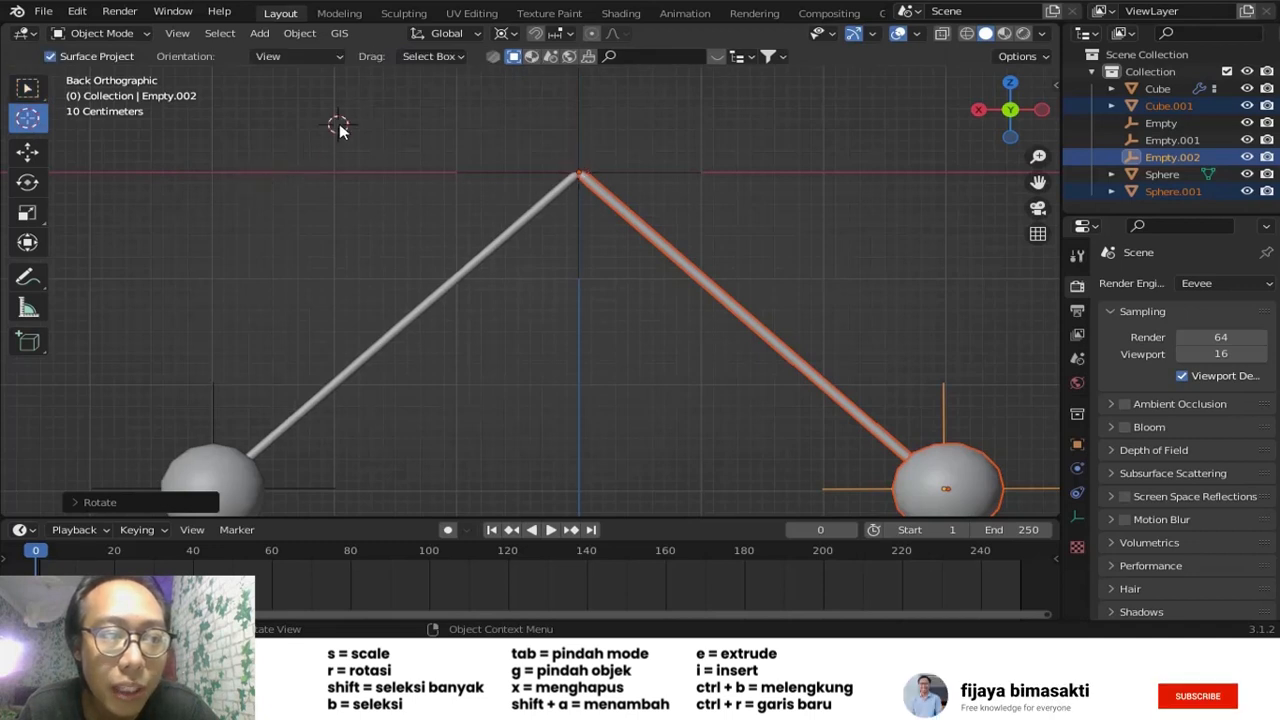
pyautogui.click(659, 149)
pyautogui.hotkey('ctrl', 'z')
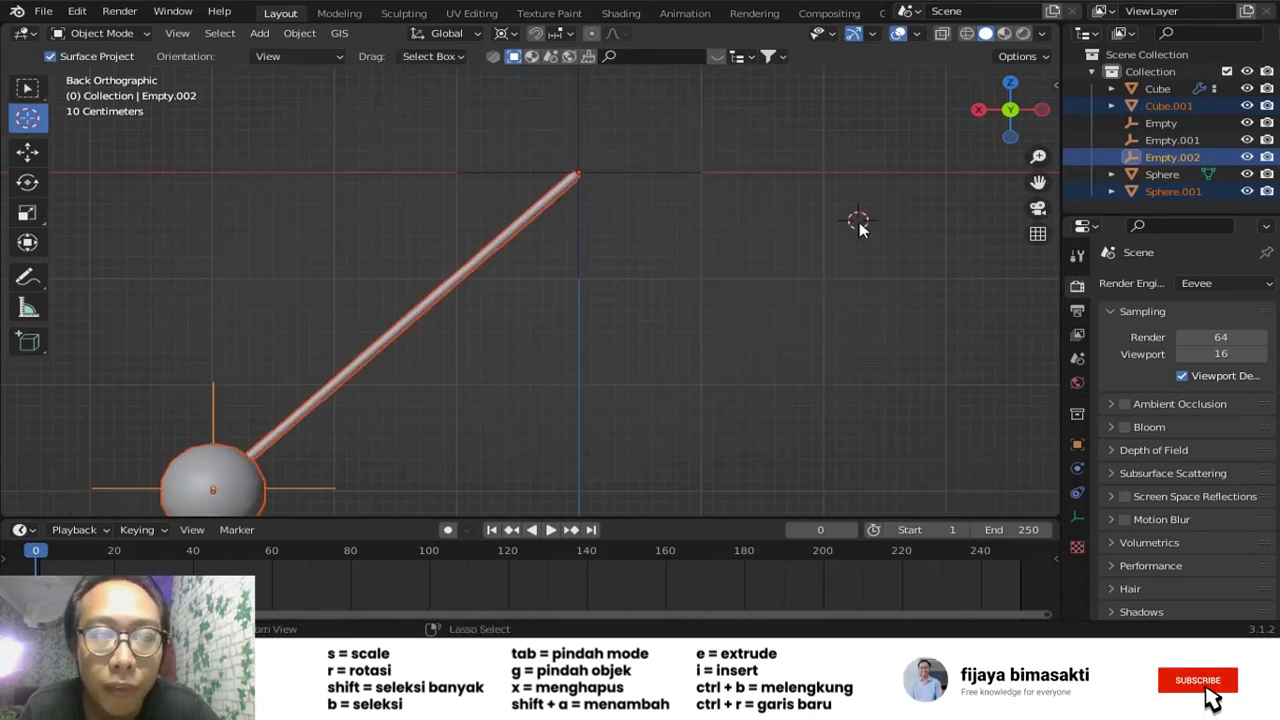
pyautogui.scroll(-2, 690, 248)
pyautogui.hotkey('ctrl', 'shift', 'z')
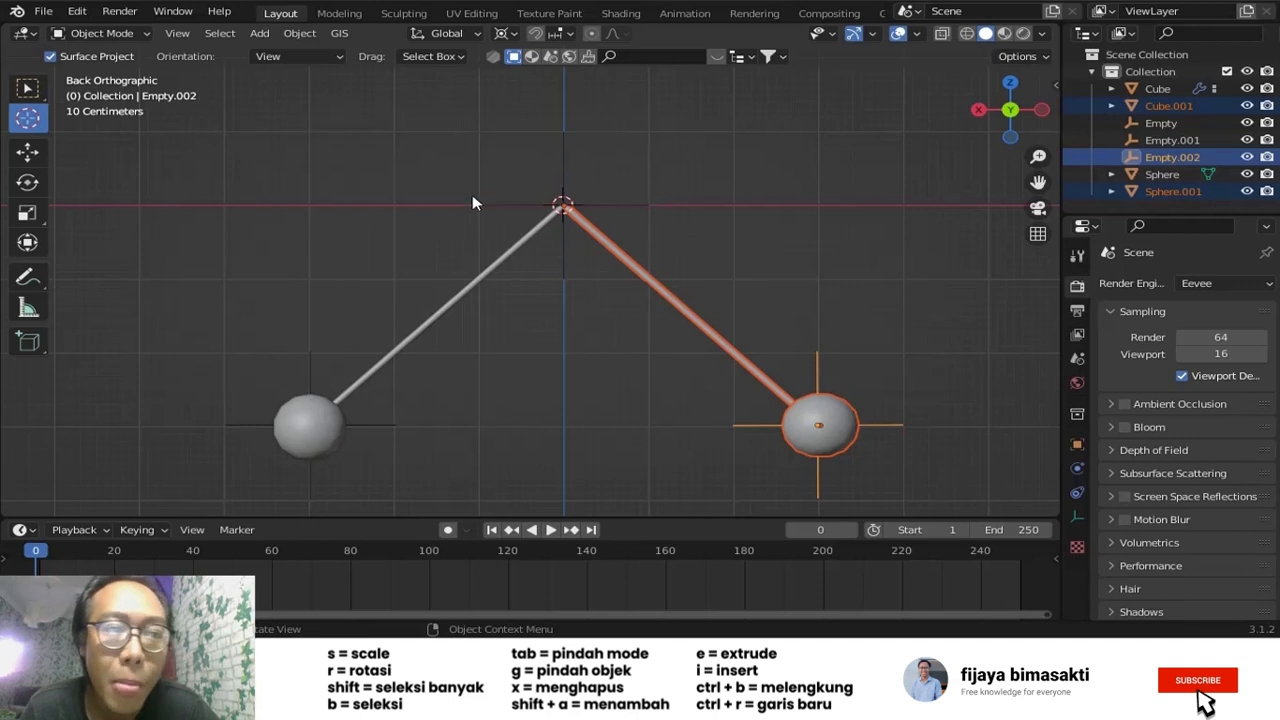
# - Set the transform pivot point to Individual Origins and switch back to the Select Box tool
pyautogui.click(505, 33)
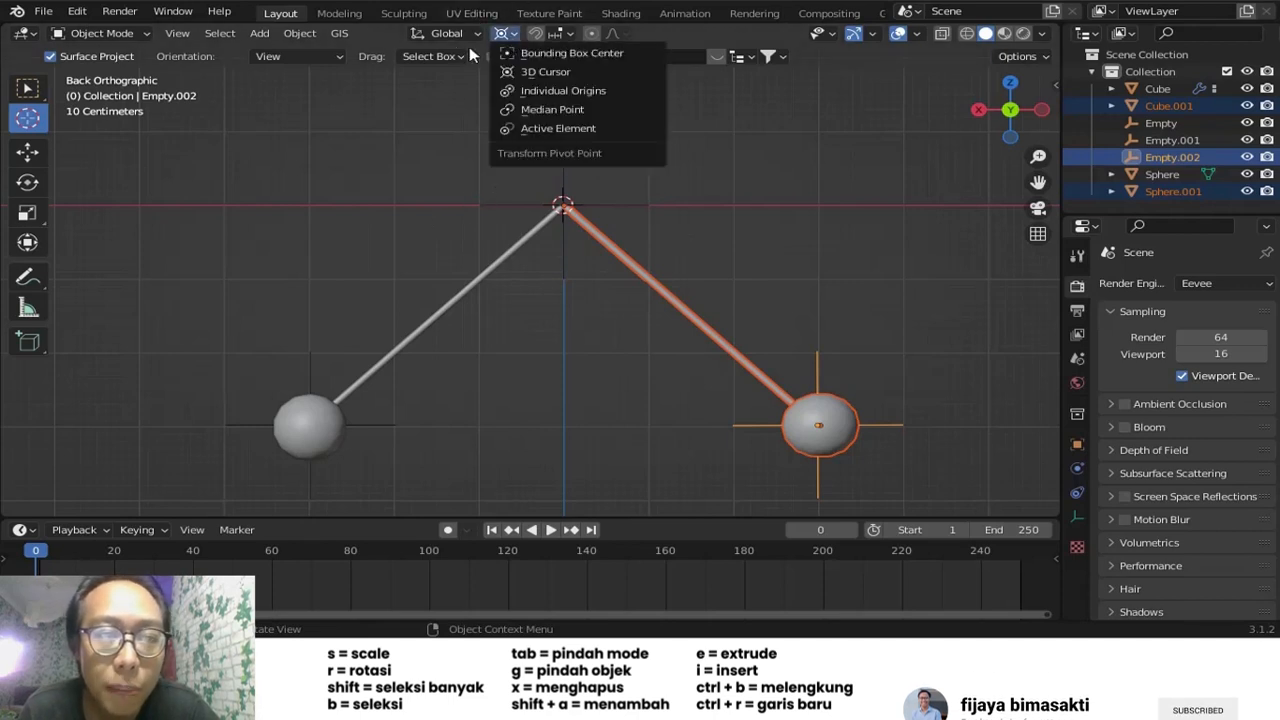
pyautogui.click(576, 92)
pyautogui.scroll(-4, 735, 168)
pyautogui.scroll(1, 740, 177)
pyautogui.press('w')
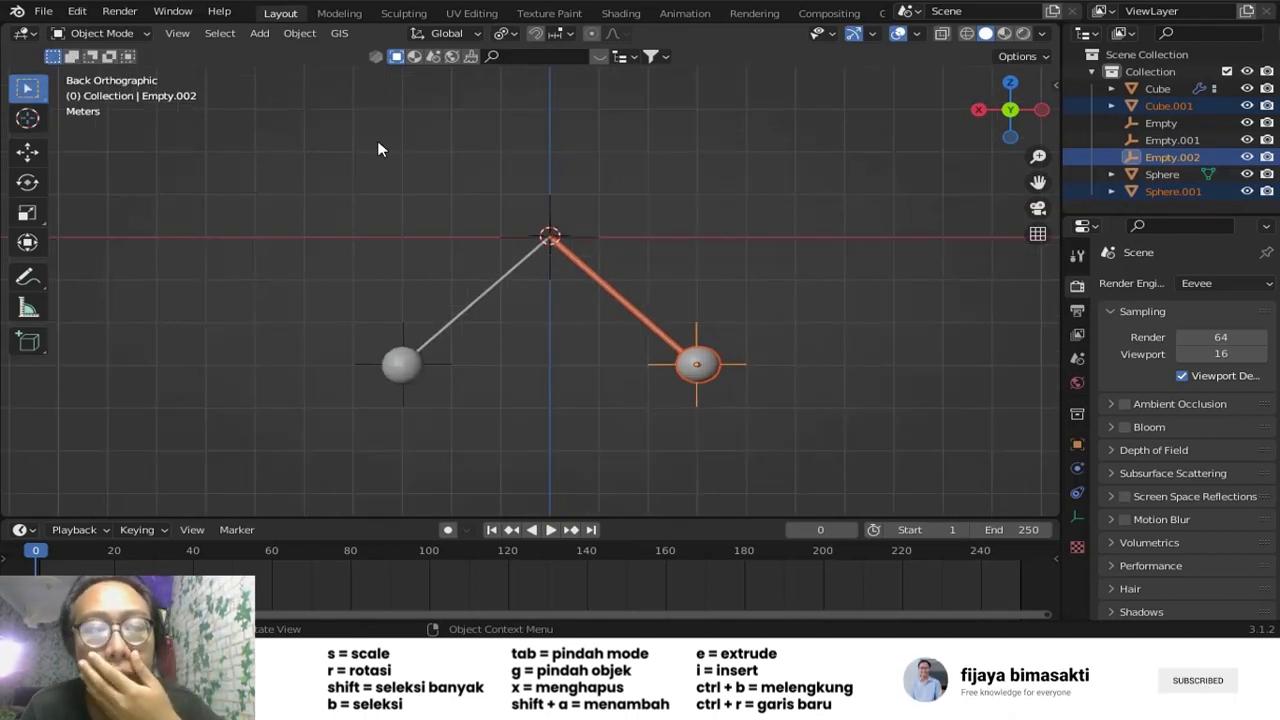
# - Add a torus at the top joint of the two ropes with 6 major and 6 minor segments
pyautogui.hotkey('shift', 'a')
pyautogui.moveTo(565, 211)
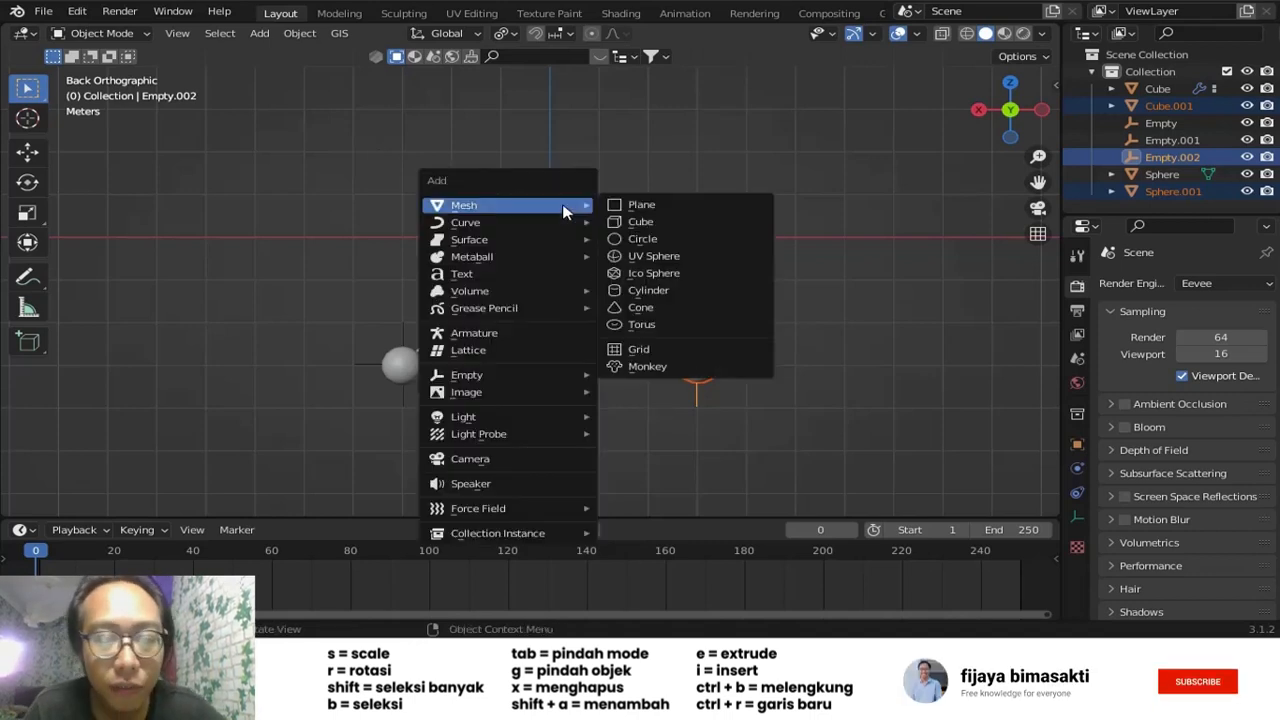
pyautogui.click(653, 331)
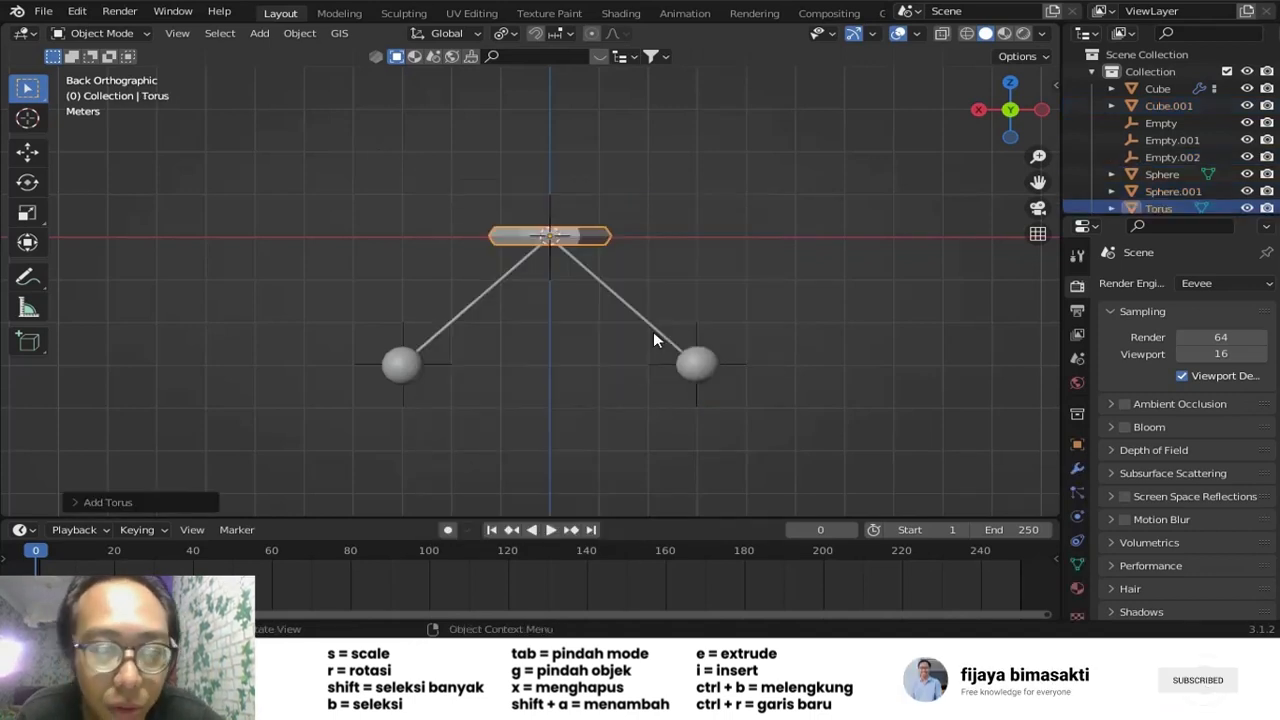
pyautogui.click(100, 502)
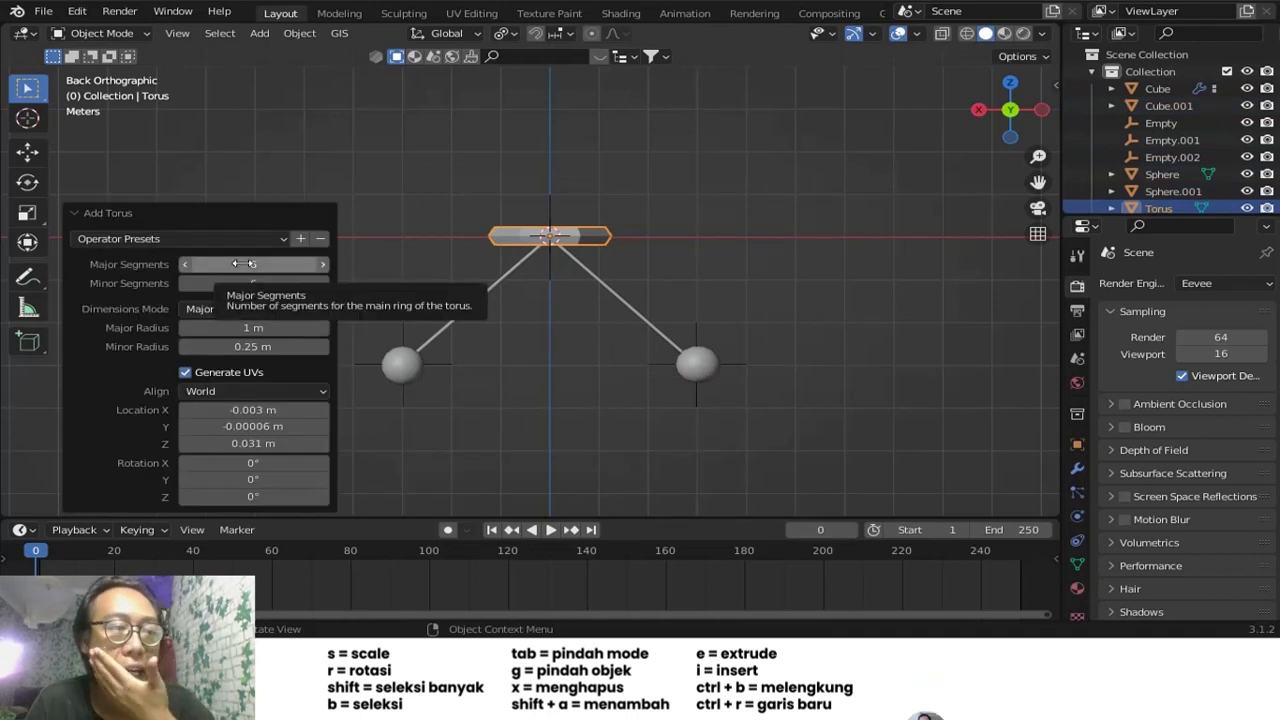
pyautogui.click(281, 285)
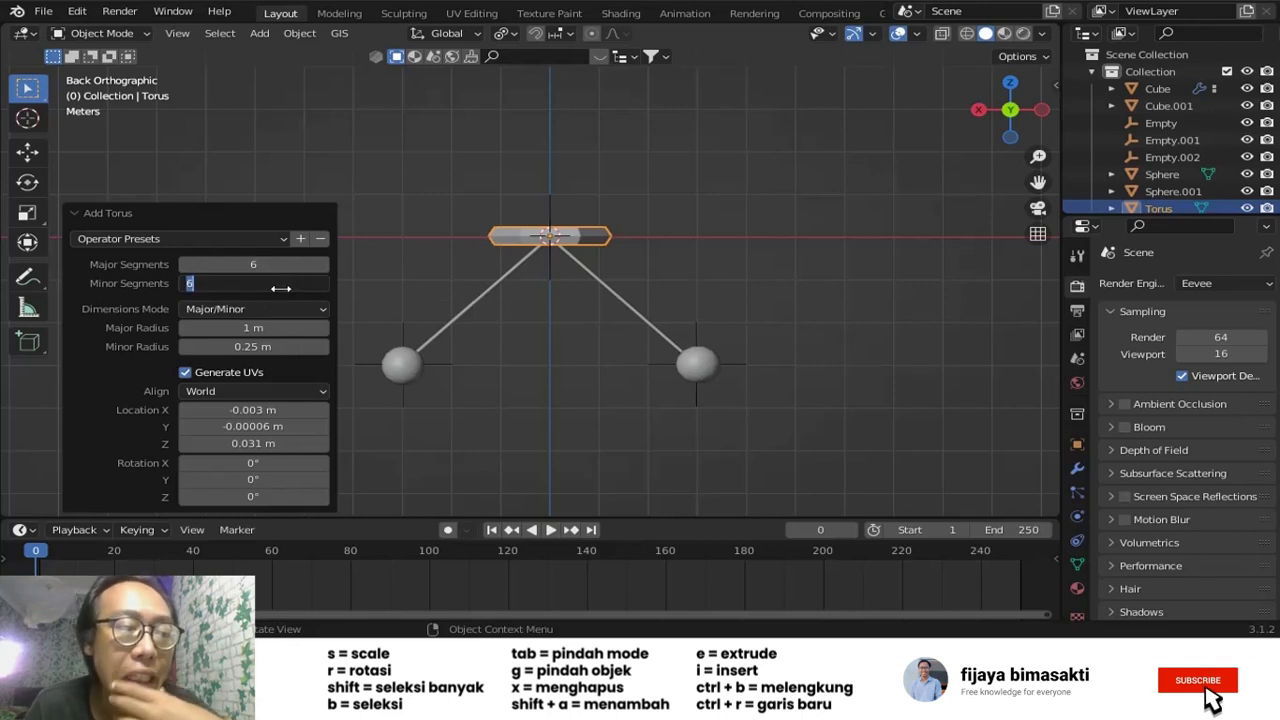
pyautogui.press('Return')
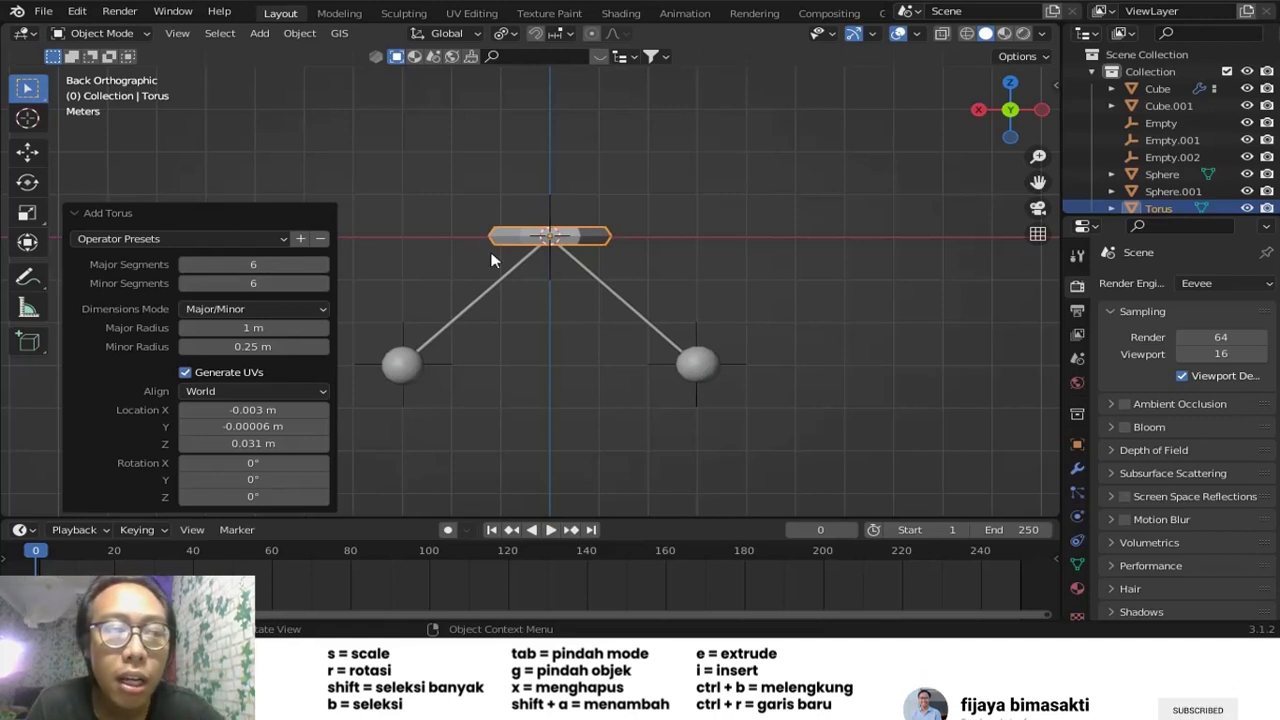
# - Rotate the torus 90° about the global X axis so the ring faces the view
pyautogui.click(117, 211)
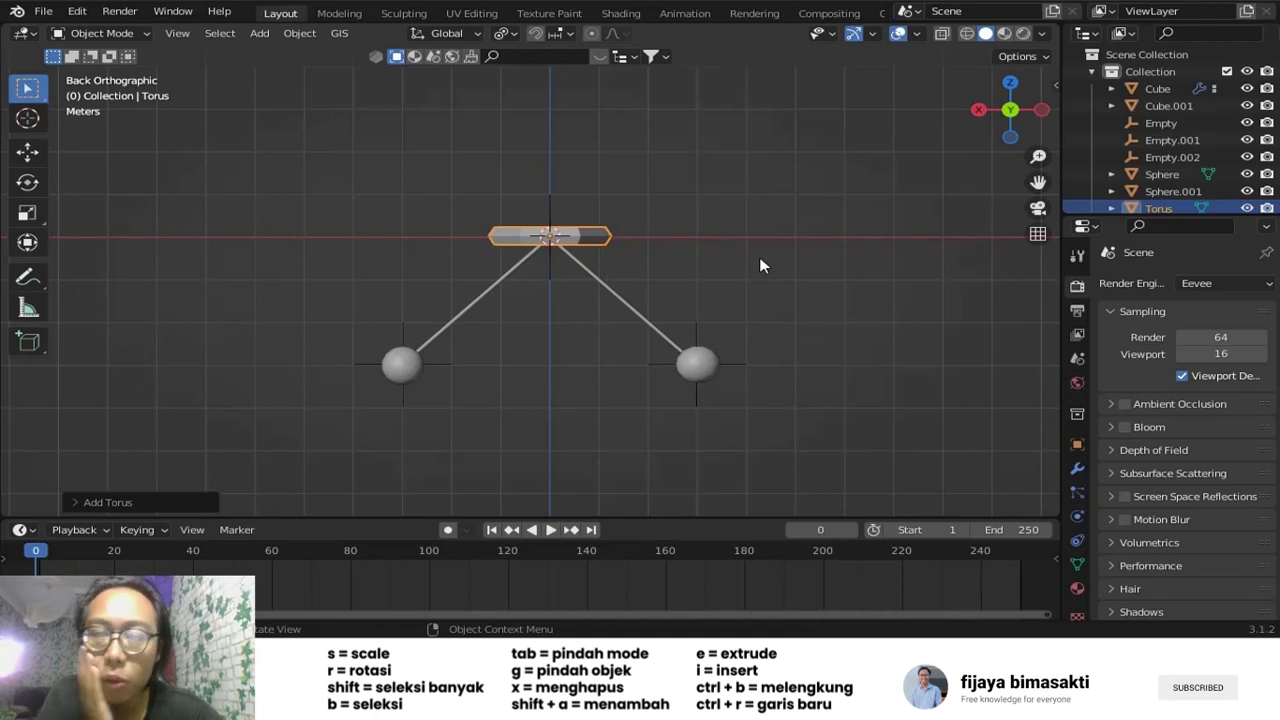
pyautogui.press('r')
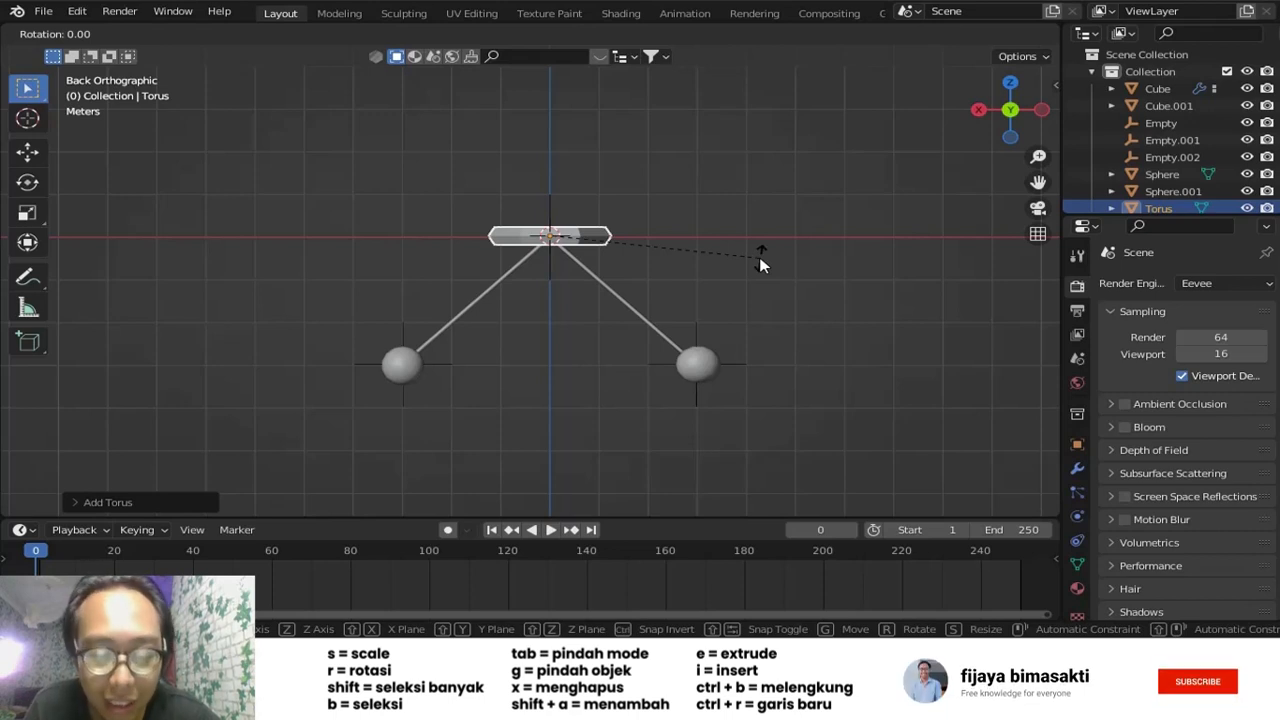
pyautogui.press('x')
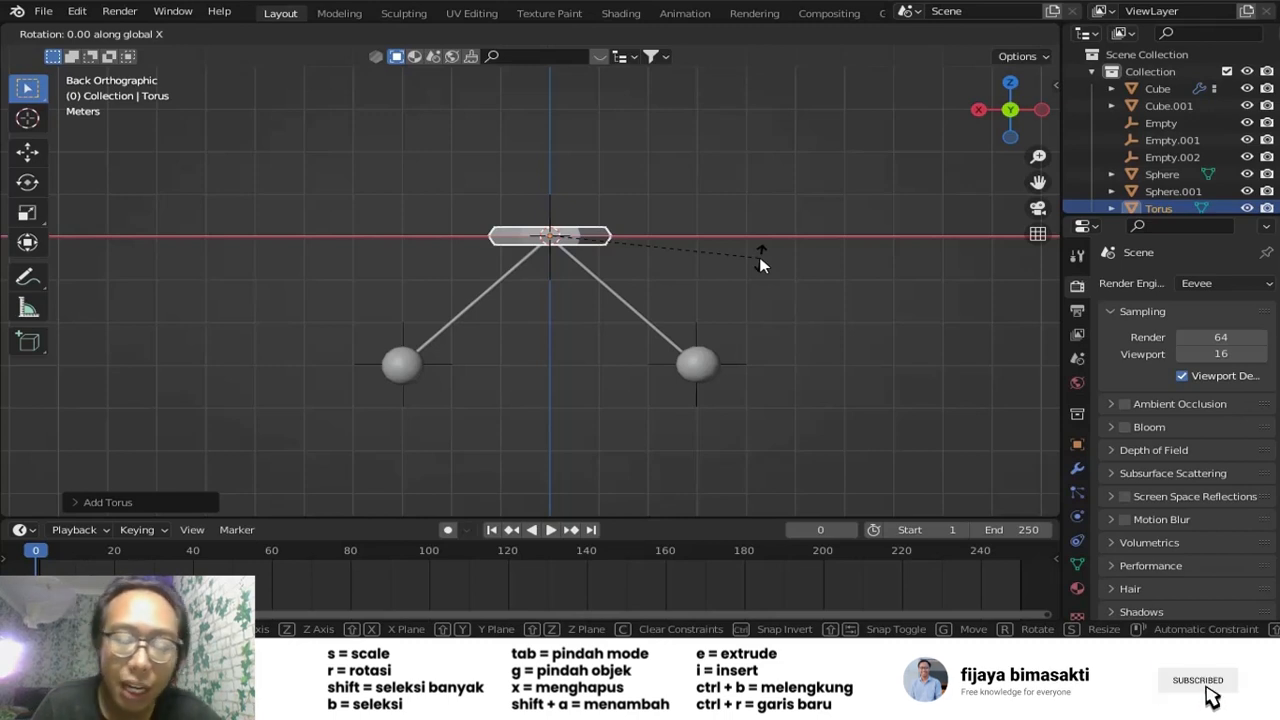
pyautogui.write('90')
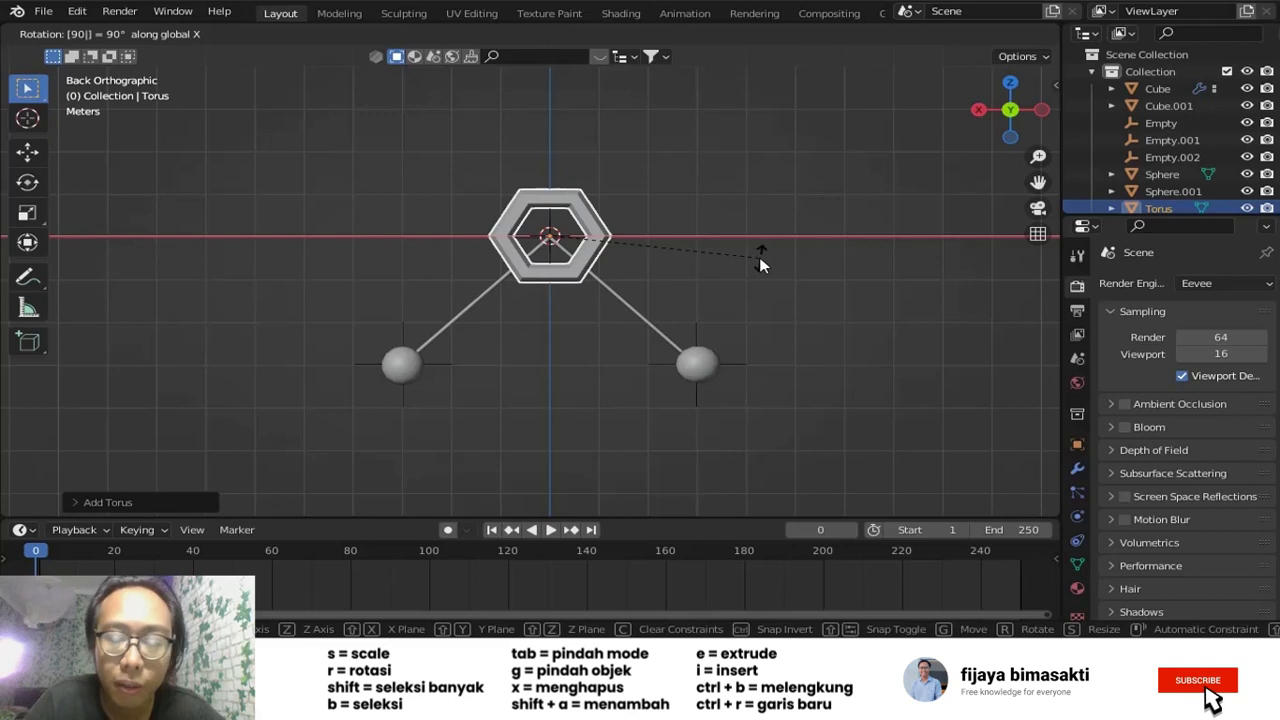
pyautogui.press('Return')
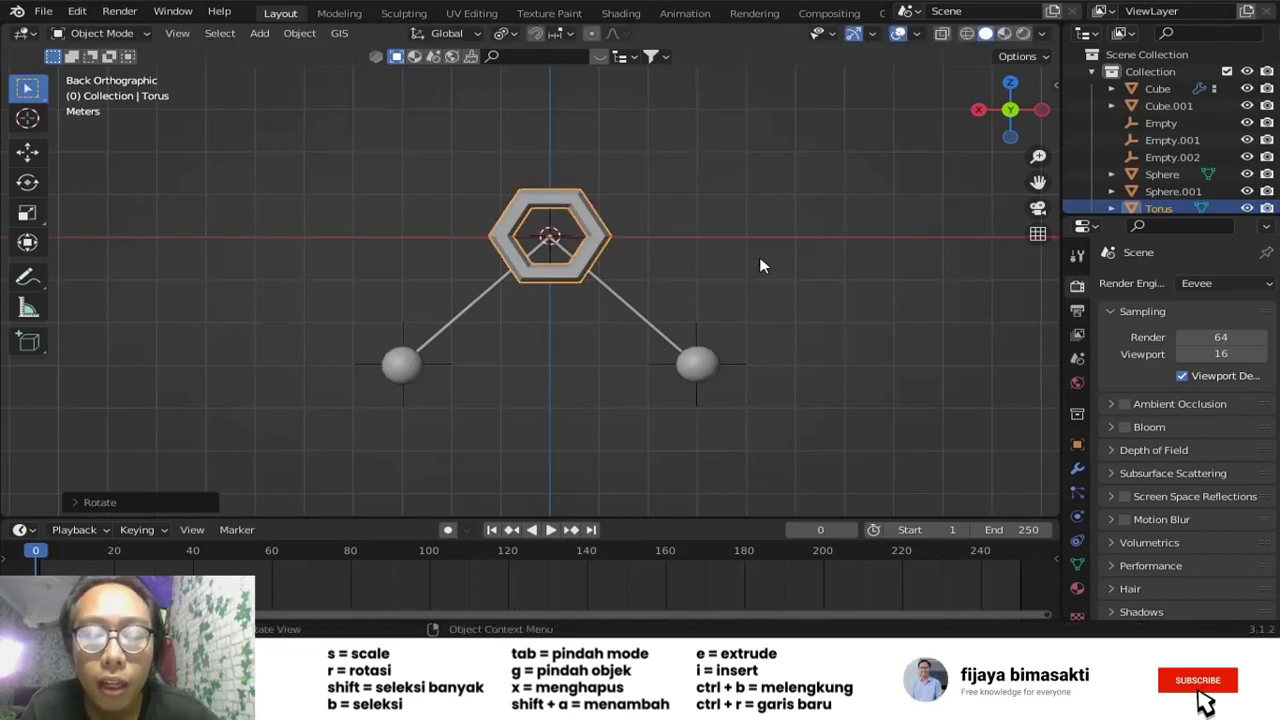
# - Scale the torus down to a small ring and raise it about 0.3 m along global Z above the rope joint
pyautogui.scroll(1, 760, 265)
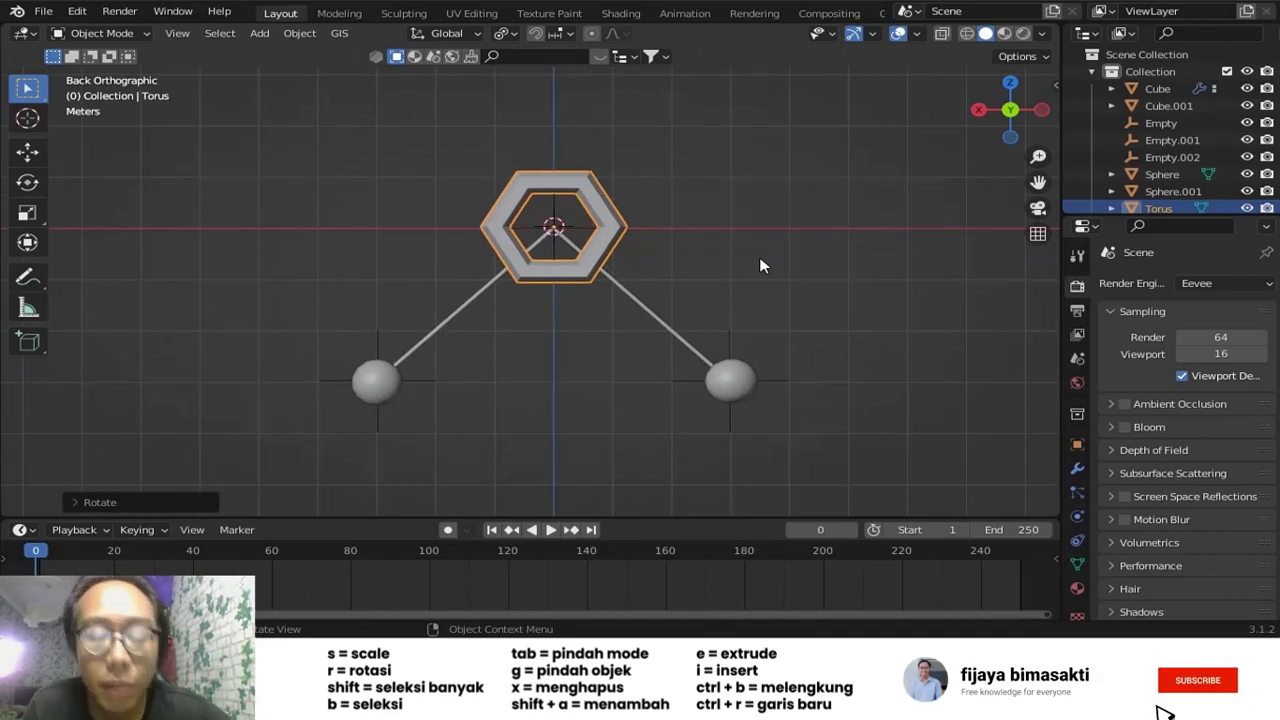
pyautogui.press('s')
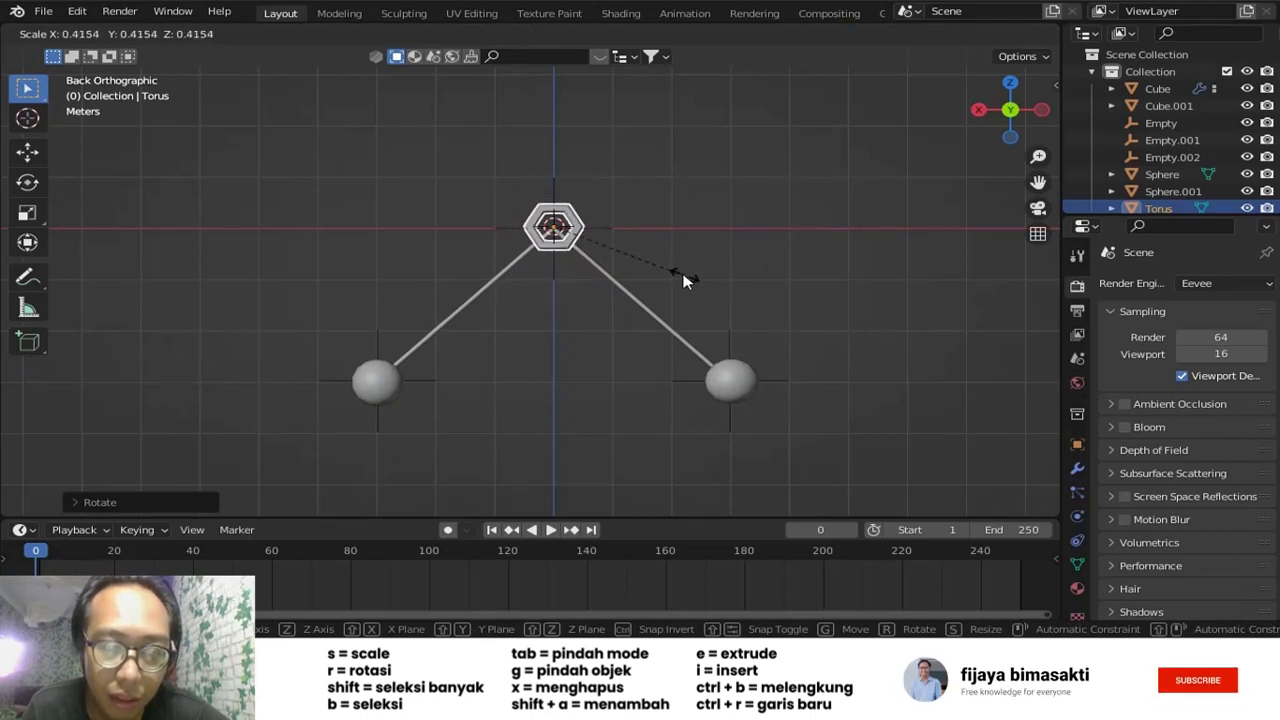
pyautogui.click(655, 263)
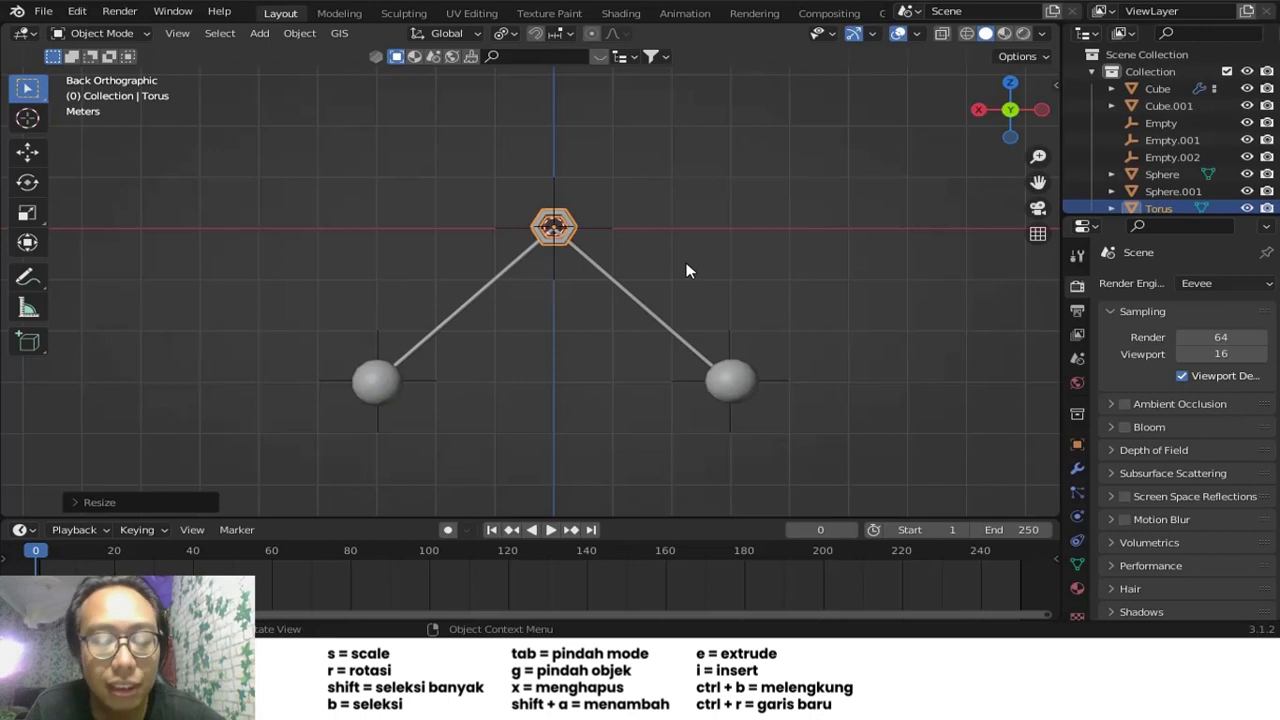
pyautogui.press('g')
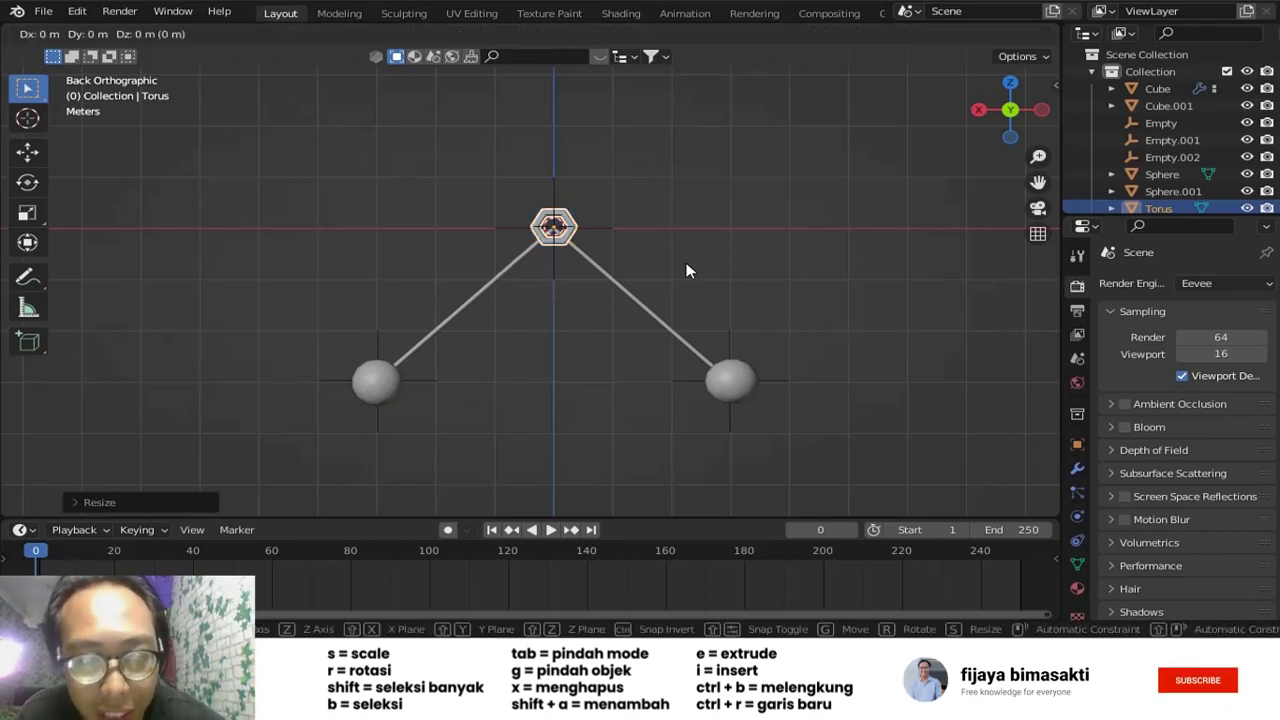
pyautogui.press('z')
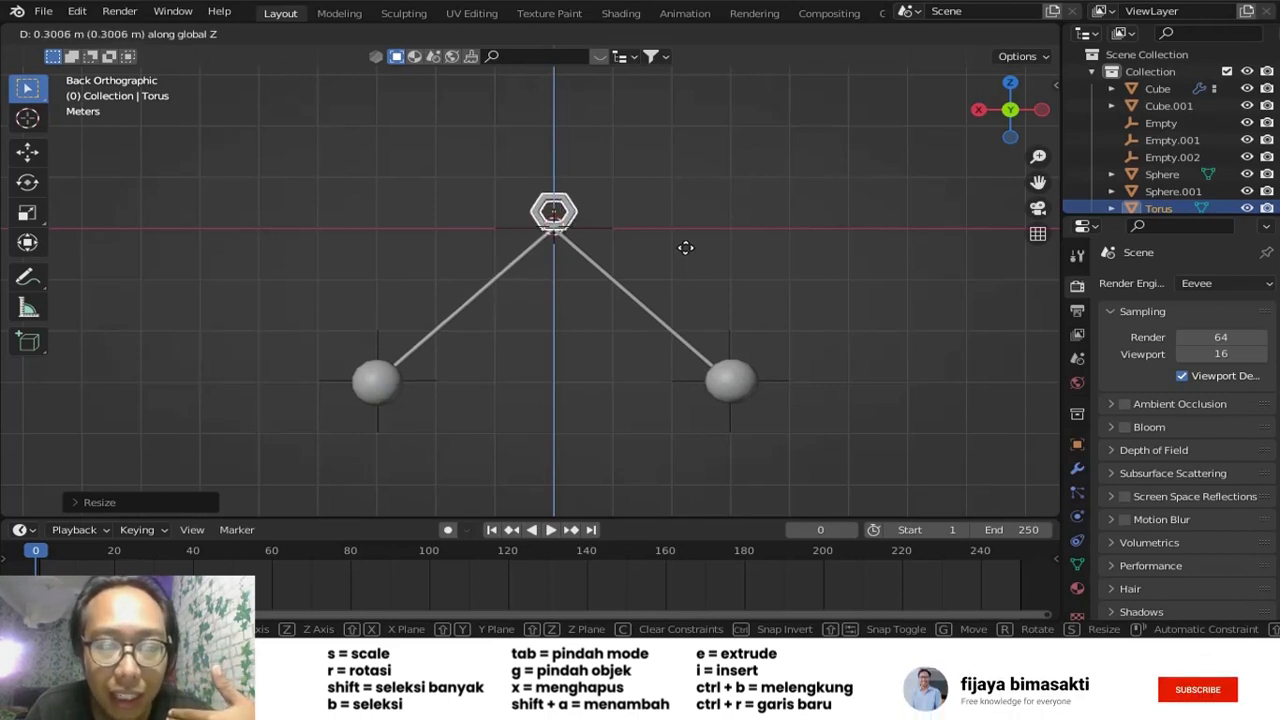
pyautogui.click(685, 249)
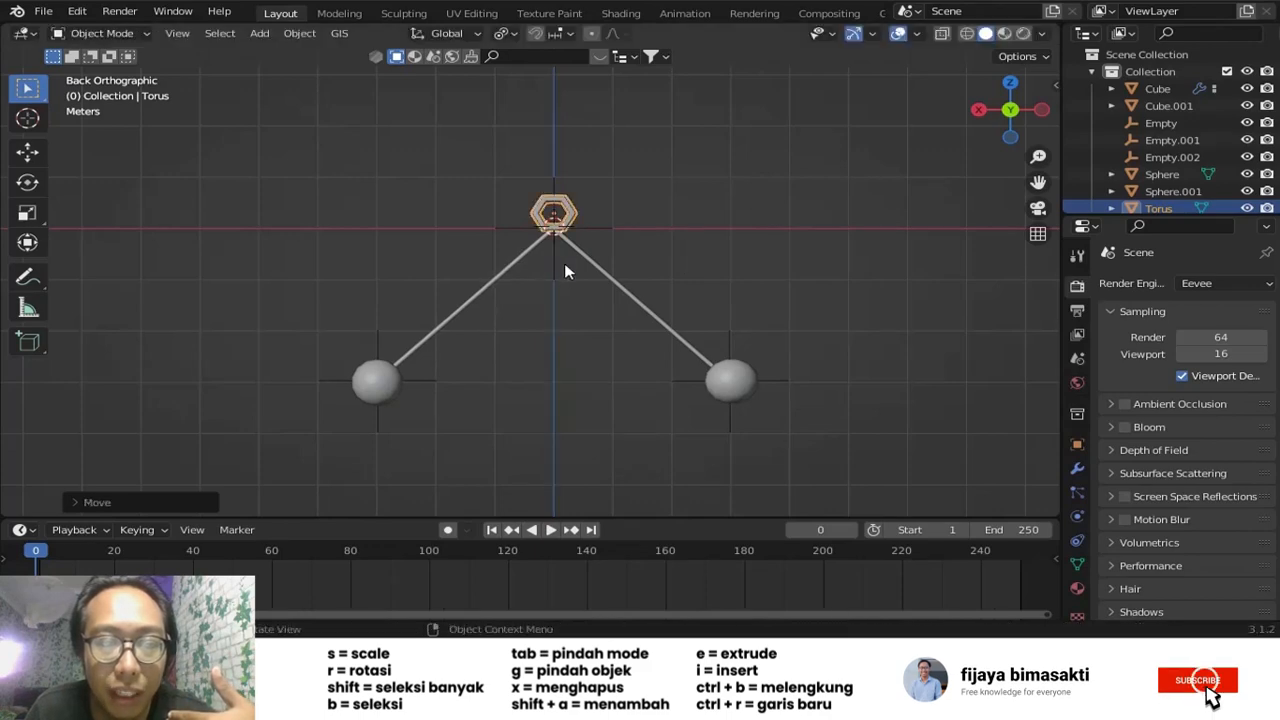
pyautogui.scroll(5, 566, 266)
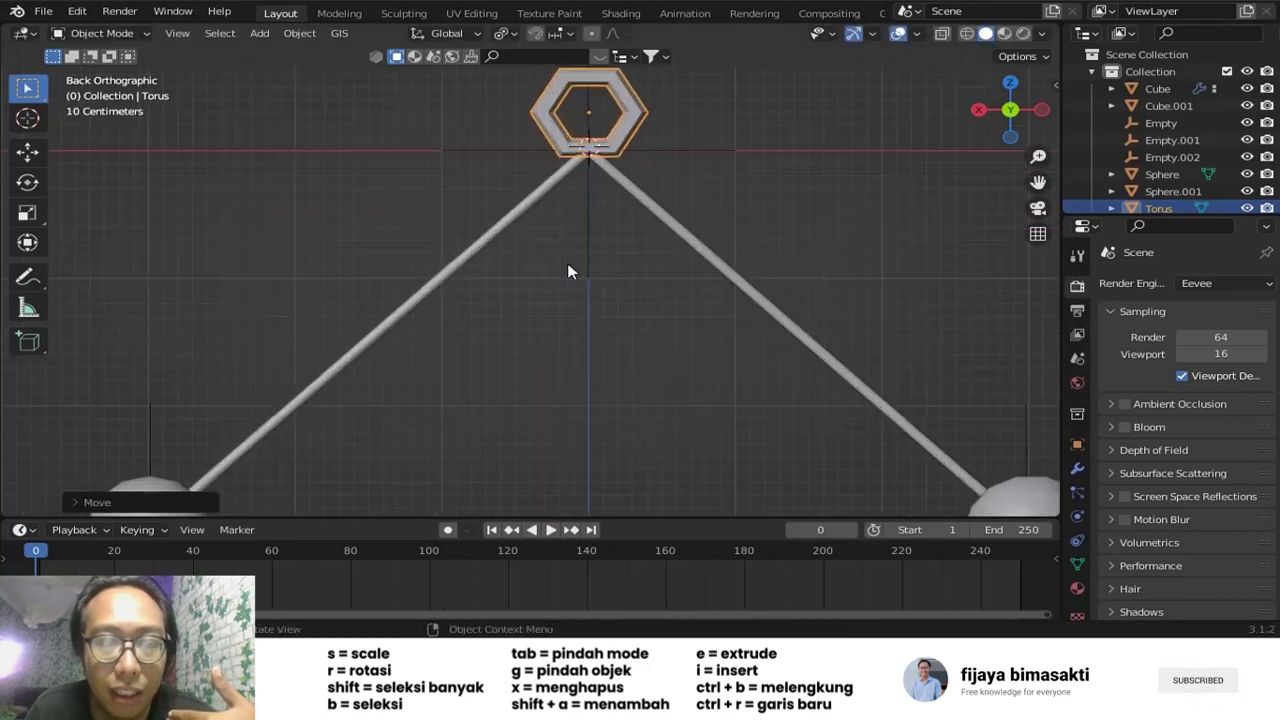
pyautogui.click(616, 179)
pyautogui.click(579, 167)
pyautogui.click(616, 131)
pyautogui.scroll(-5, 500, 352)
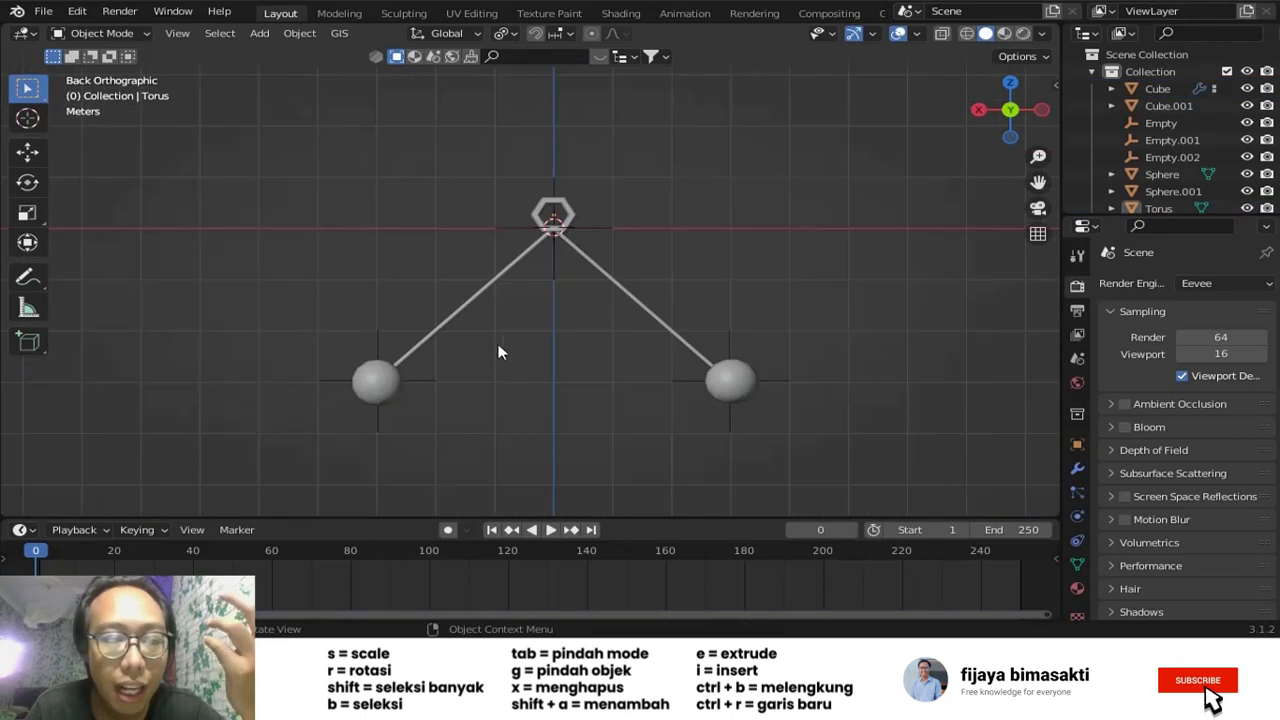
pyautogui.click(378, 334)
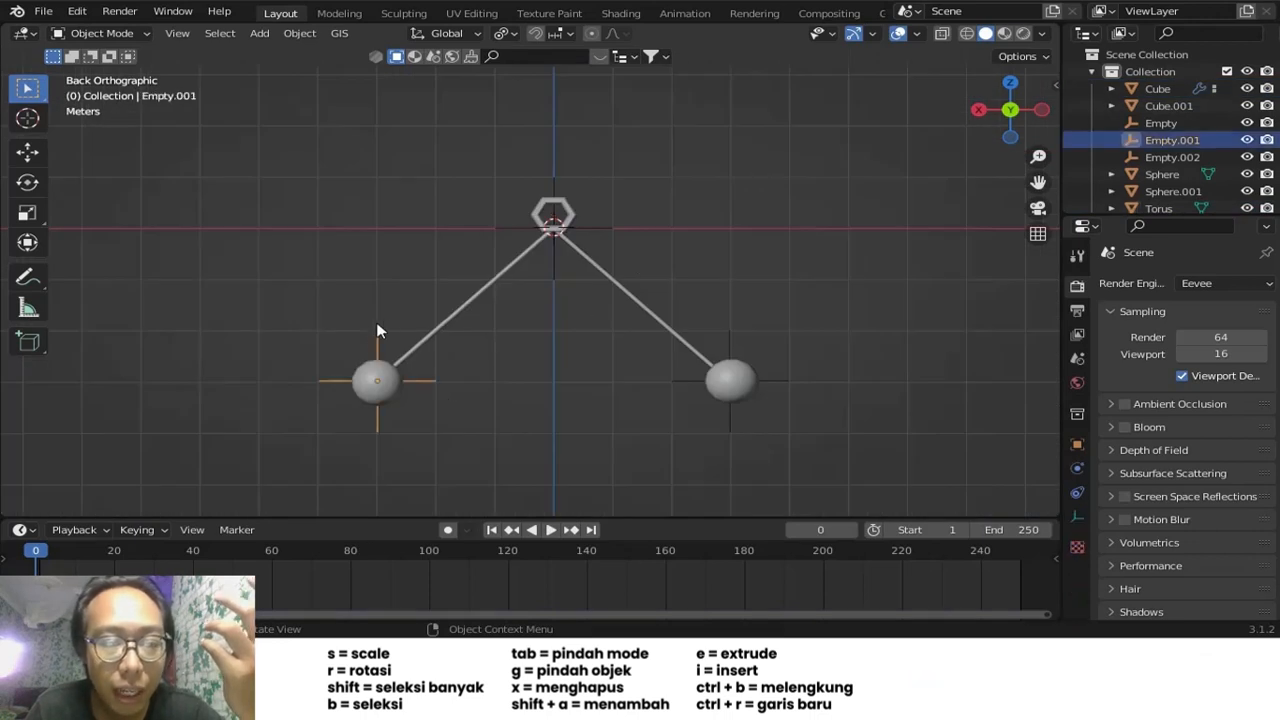
pyautogui.click(557, 202)
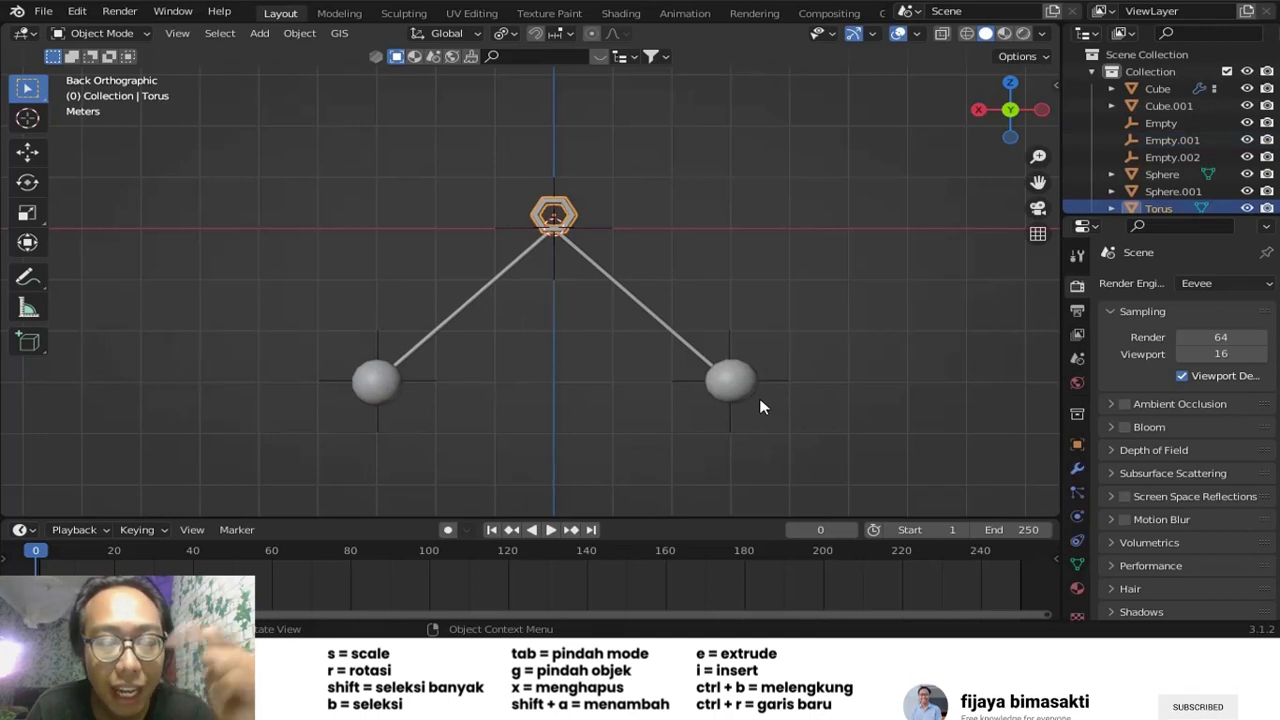
# - Parent the empty at the left rope's lower end to the left ball using Object (Keep Transform)
pyautogui.click(419, 378)
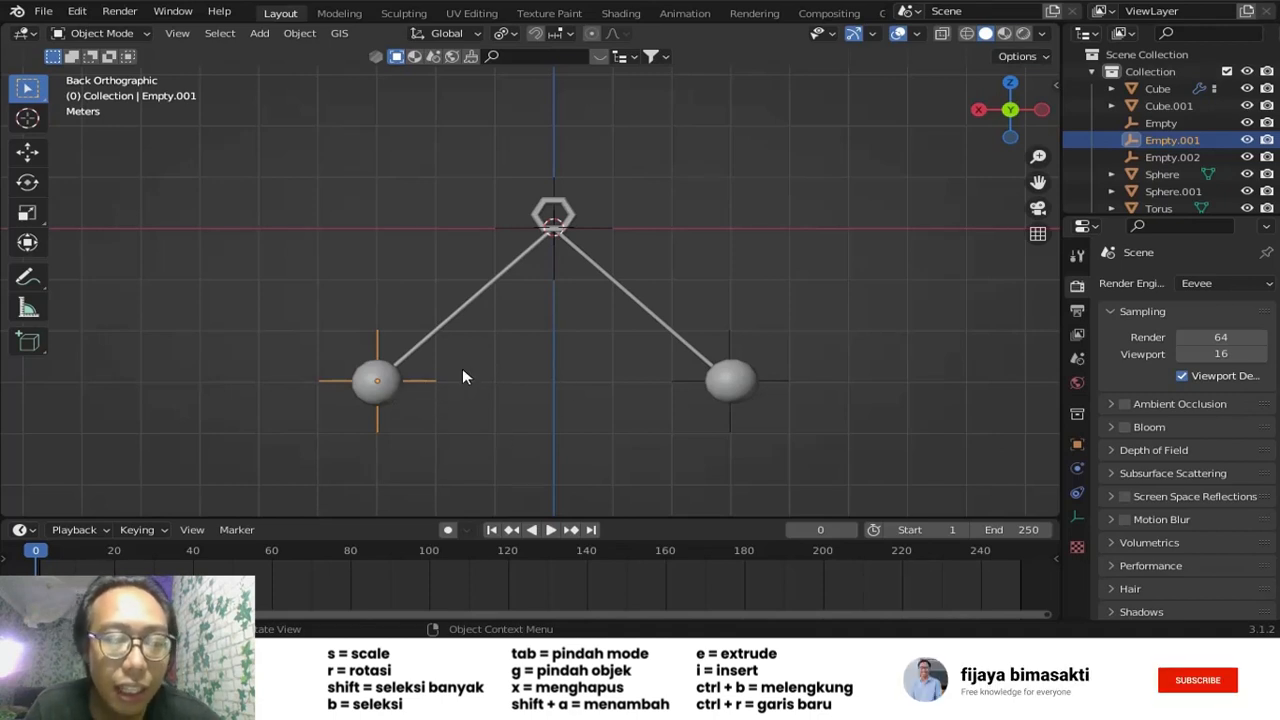
pyautogui.keyDown('shift'); pyautogui.click(385, 394); pyautogui.keyUp('shift')
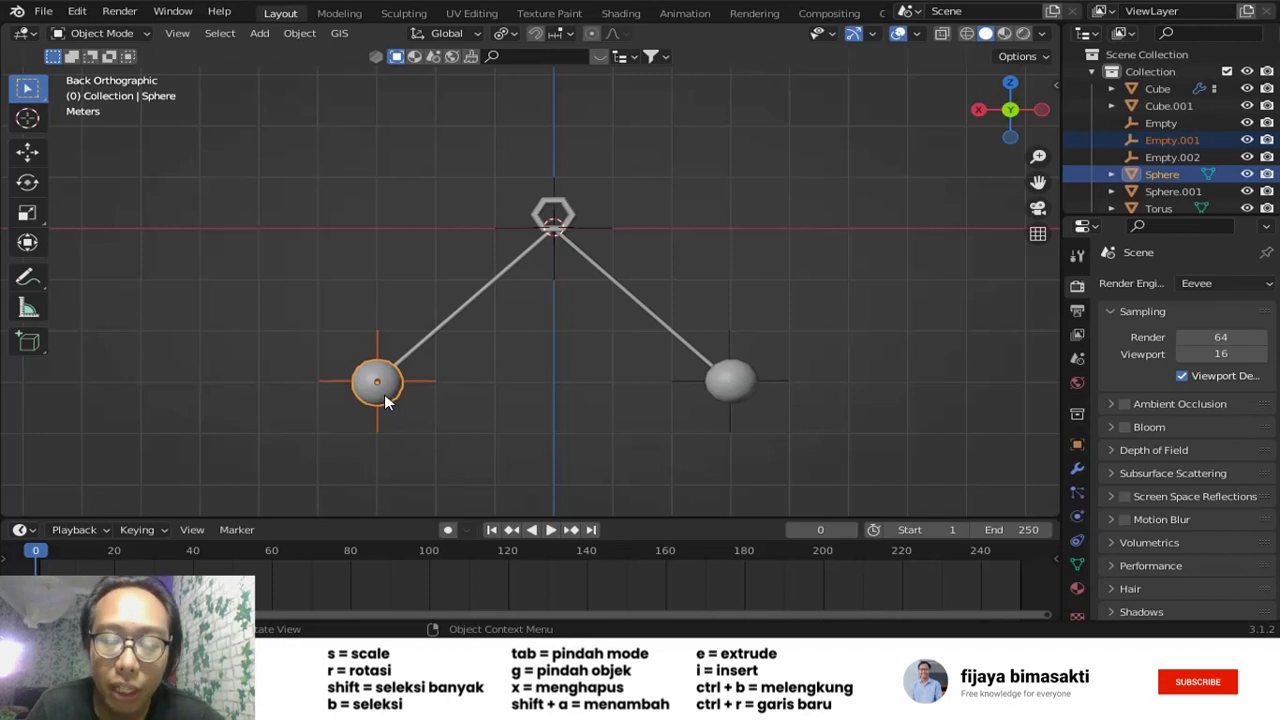
pyautogui.hotkey('ctrl', 'p')
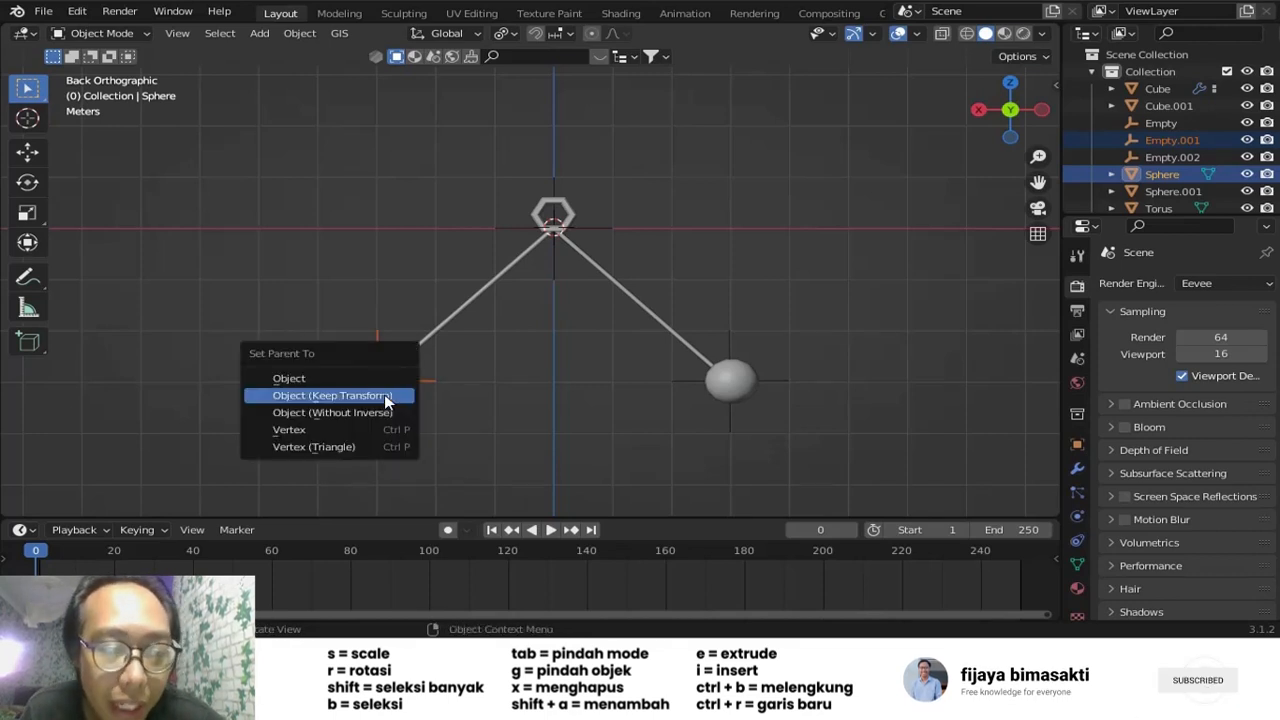
pyautogui.click(384, 395)
# - Parent the empty at the top joint to the torus ring using Object (Keep Transform)
pyautogui.click(620, 222)
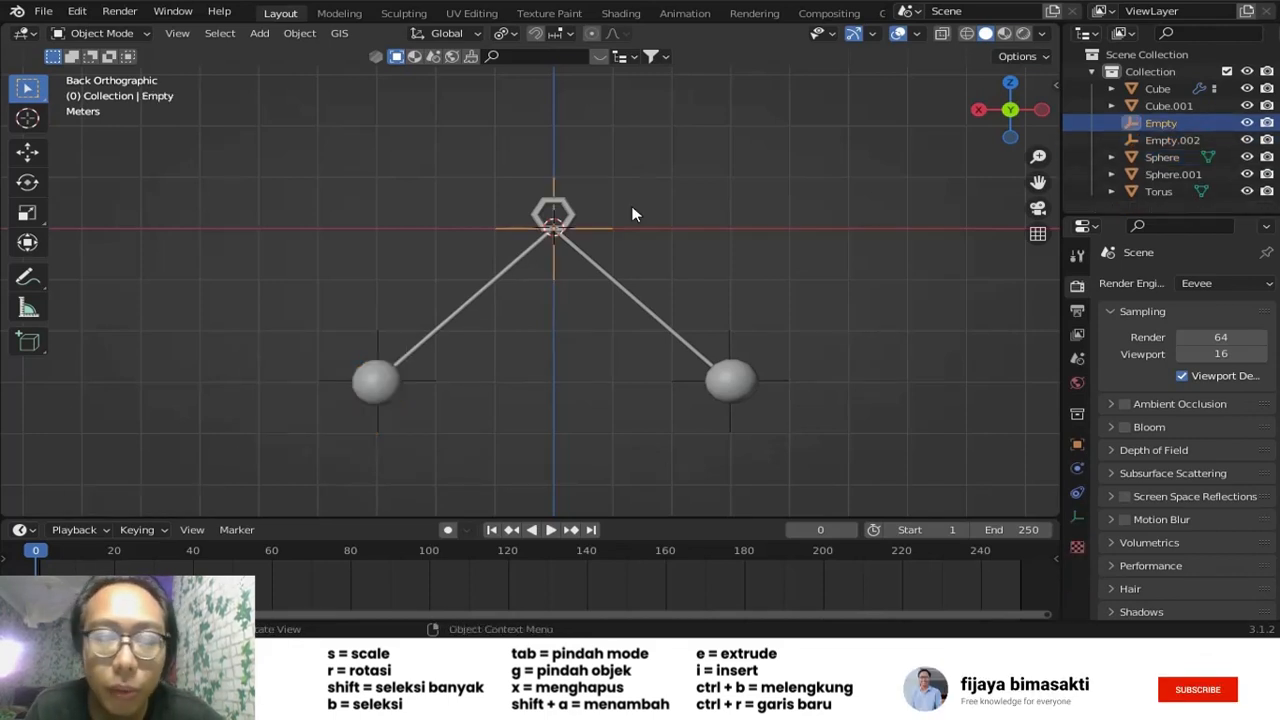
pyautogui.keyDown('shift'); pyautogui.click(572, 215); pyautogui.keyUp('shift')
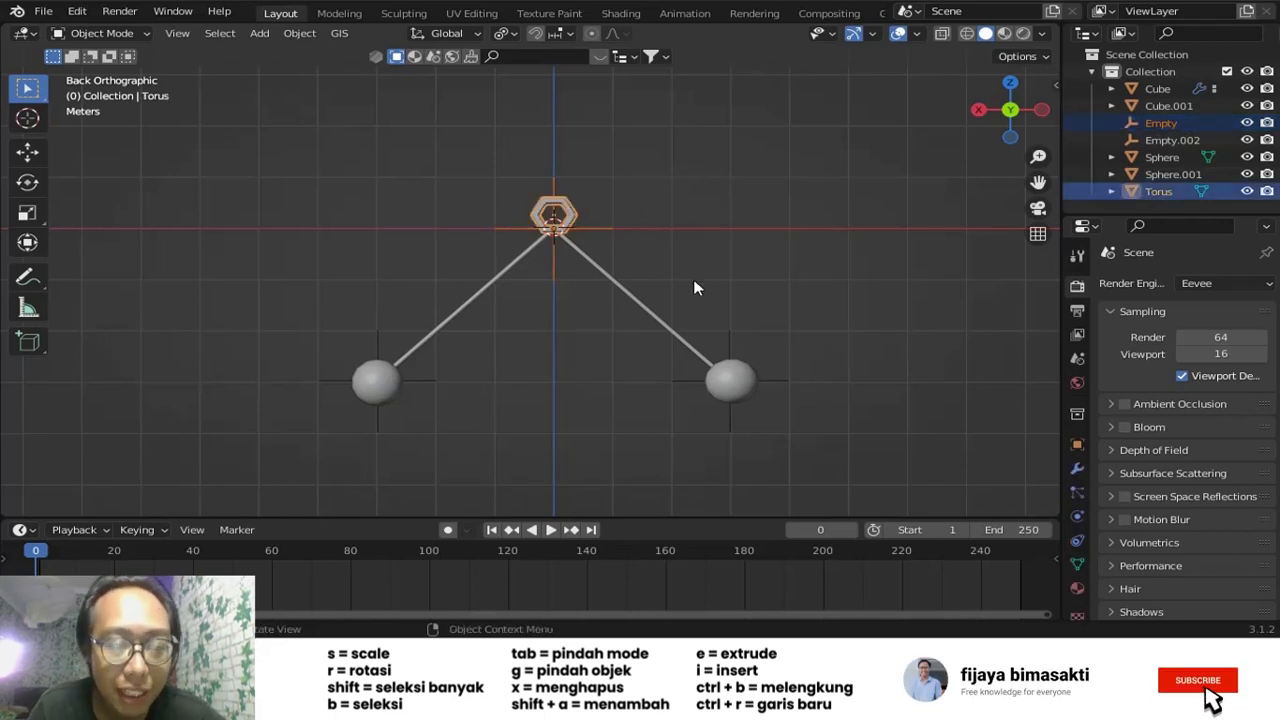
pyautogui.hotkey('ctrl', 'p')
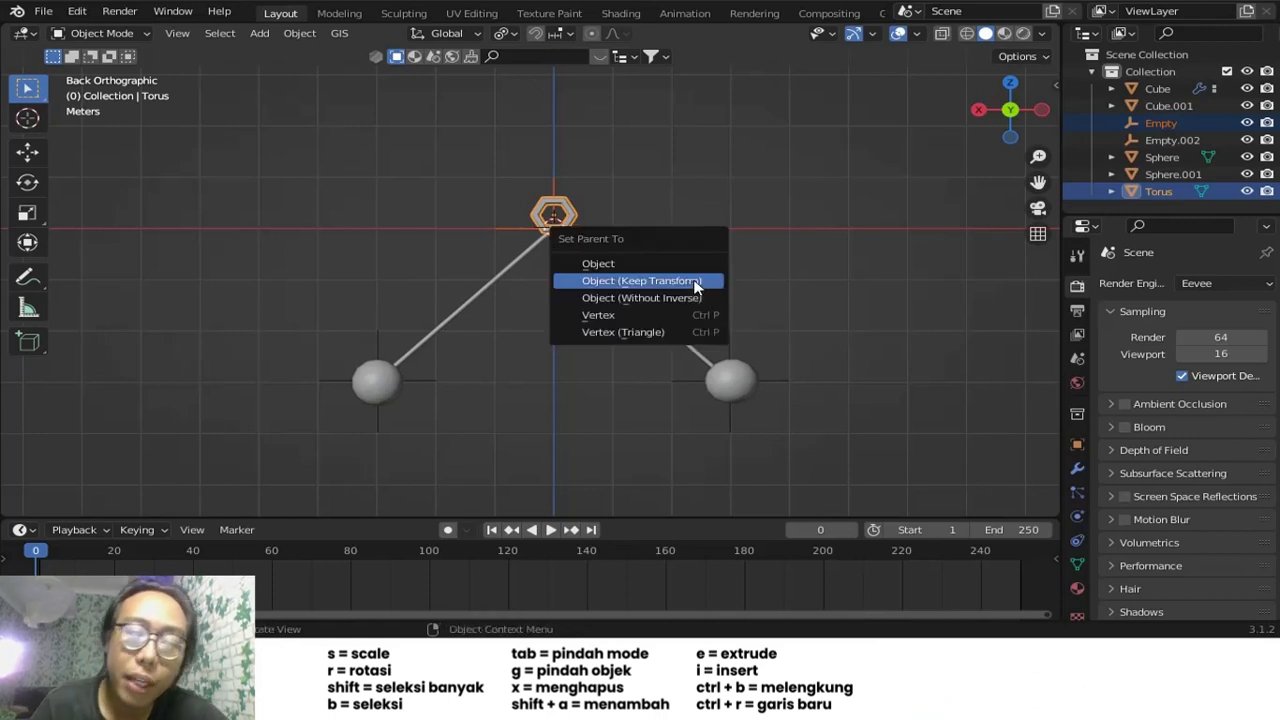
pyautogui.click(695, 283)
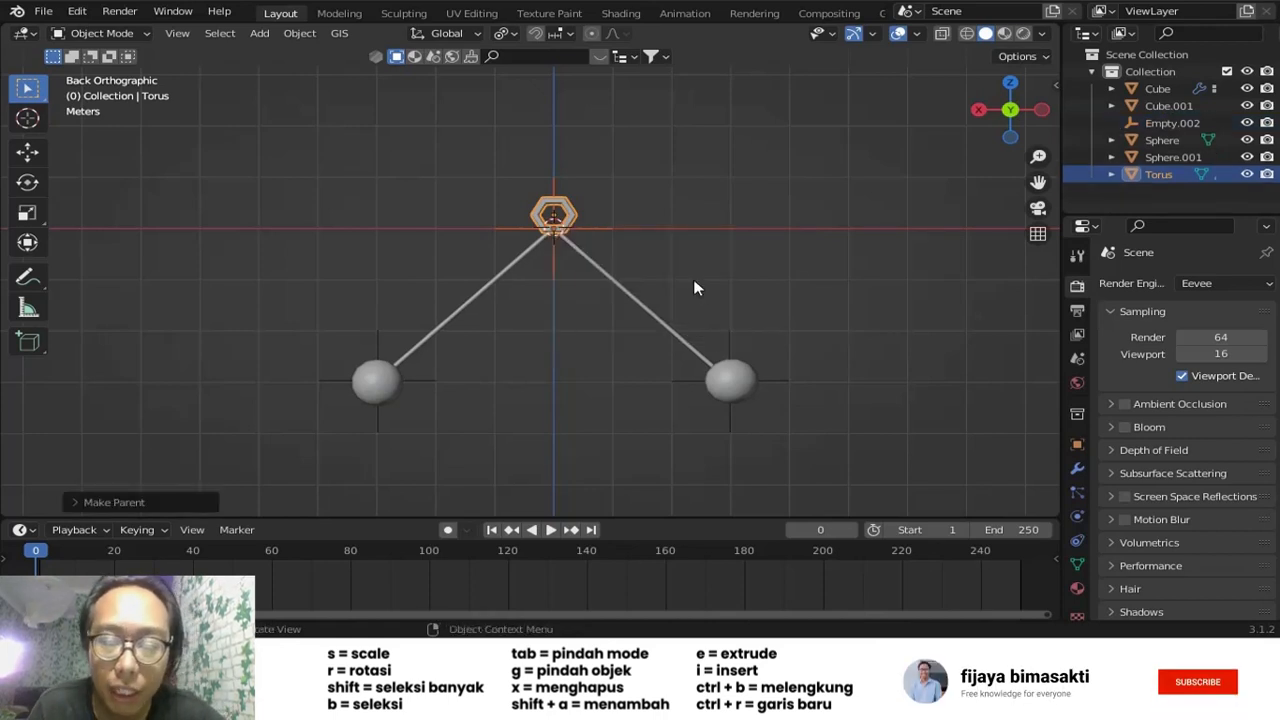
# - Parent the empty at the right rope's lower end to the right ball using Object (Keep Transform)
pyautogui.click(734, 342)
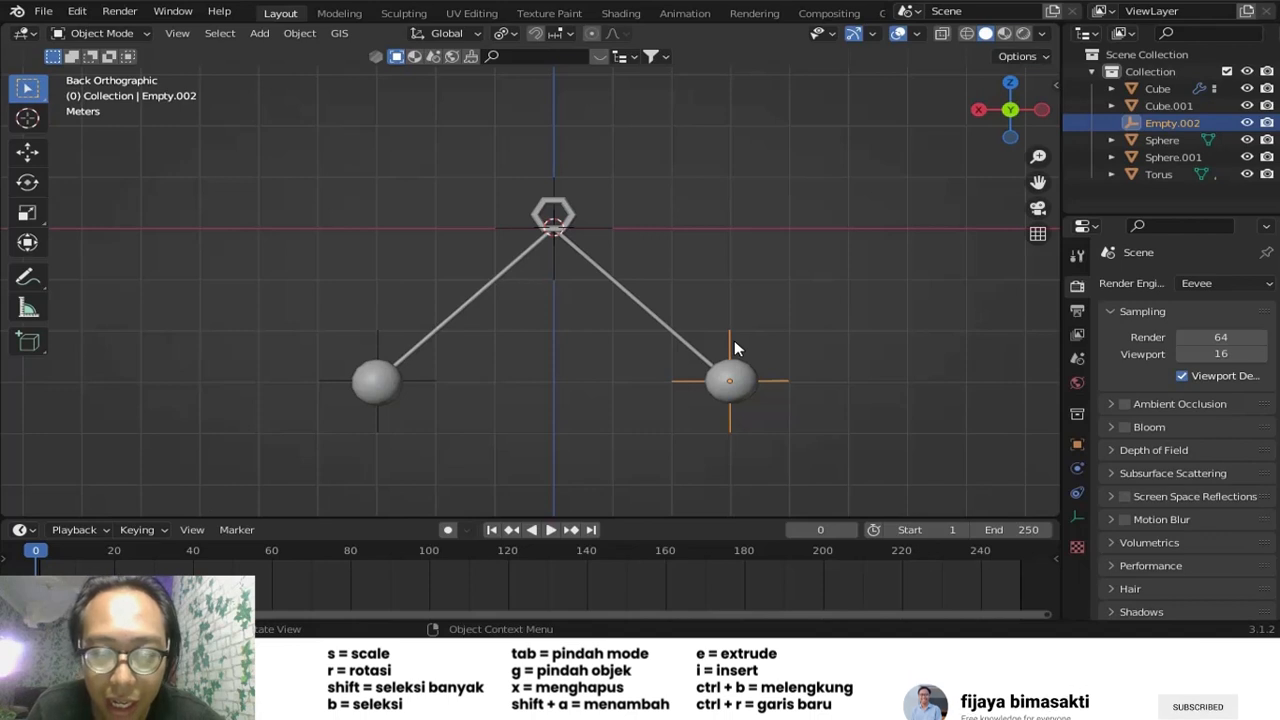
pyautogui.keyDown('shift'); pyautogui.click(748, 393); pyautogui.keyUp('shift')
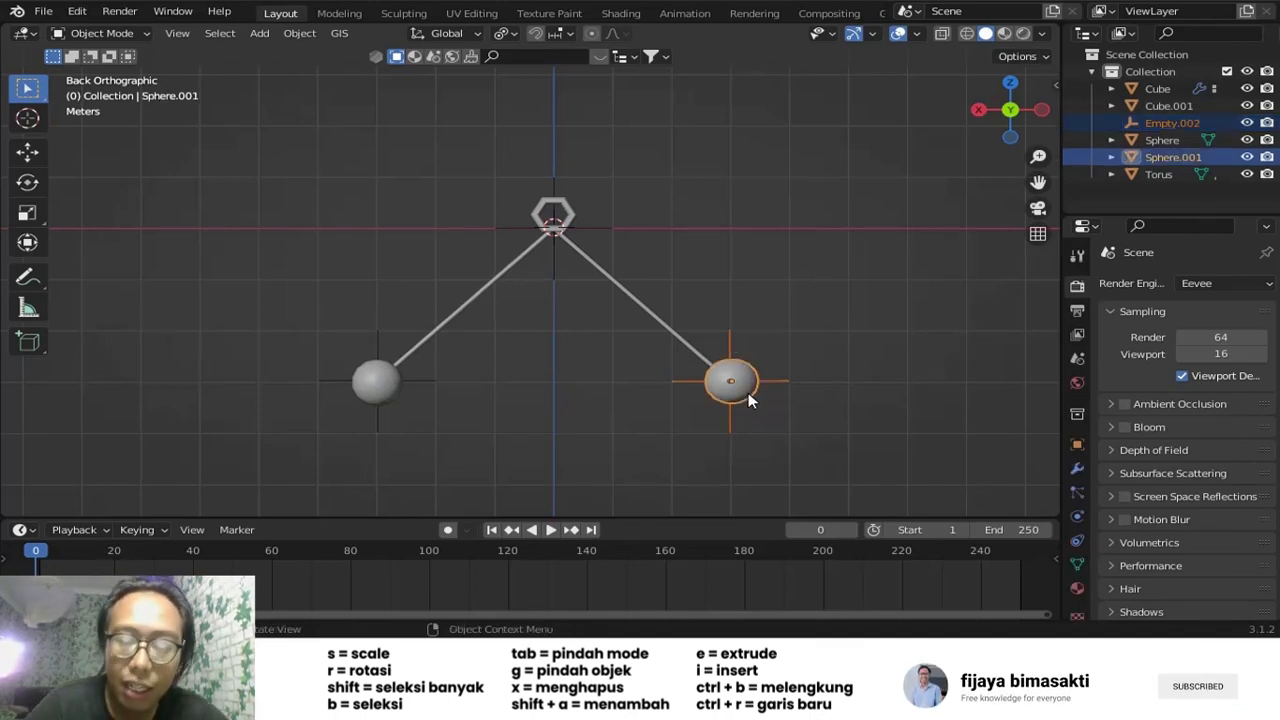
pyautogui.hotkey('ctrl', 'p')
pyautogui.click(751, 395)
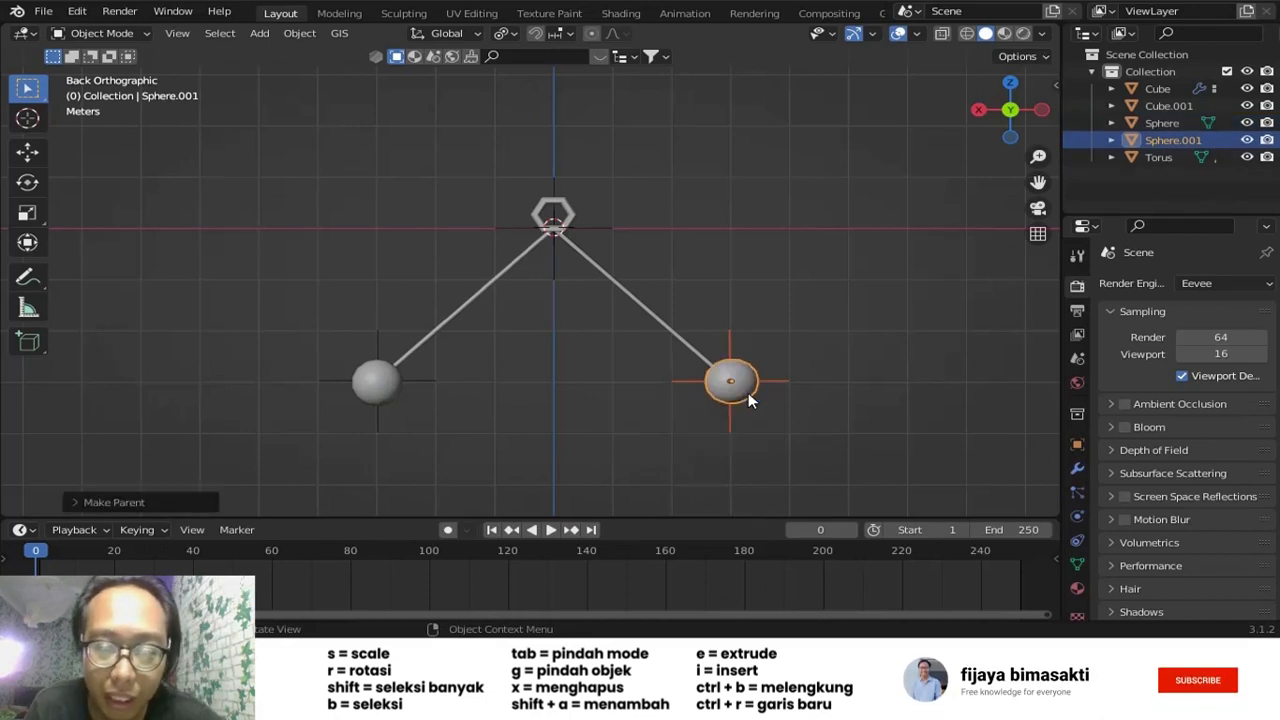
pyautogui.click(697, 464)
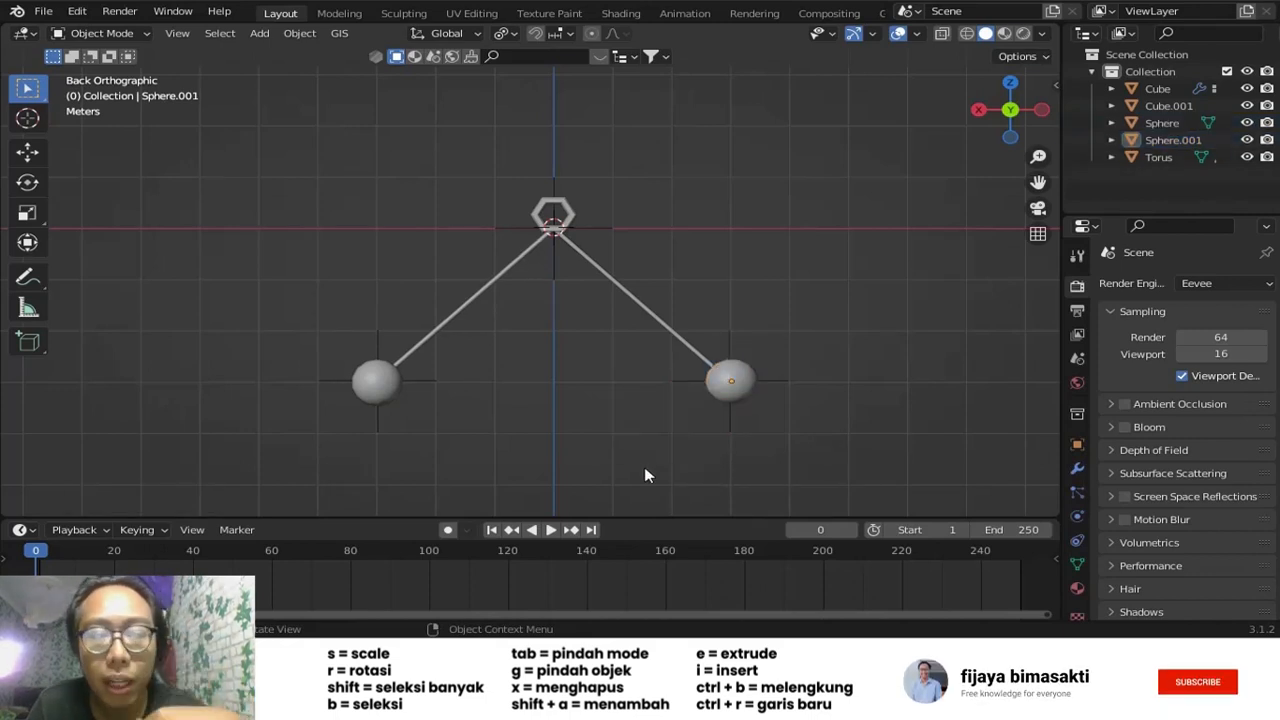
# - Try moving the left ball up and outward to test the rope attachment, and undo the move
pyautogui.click(389, 397)
pyautogui.press('g')
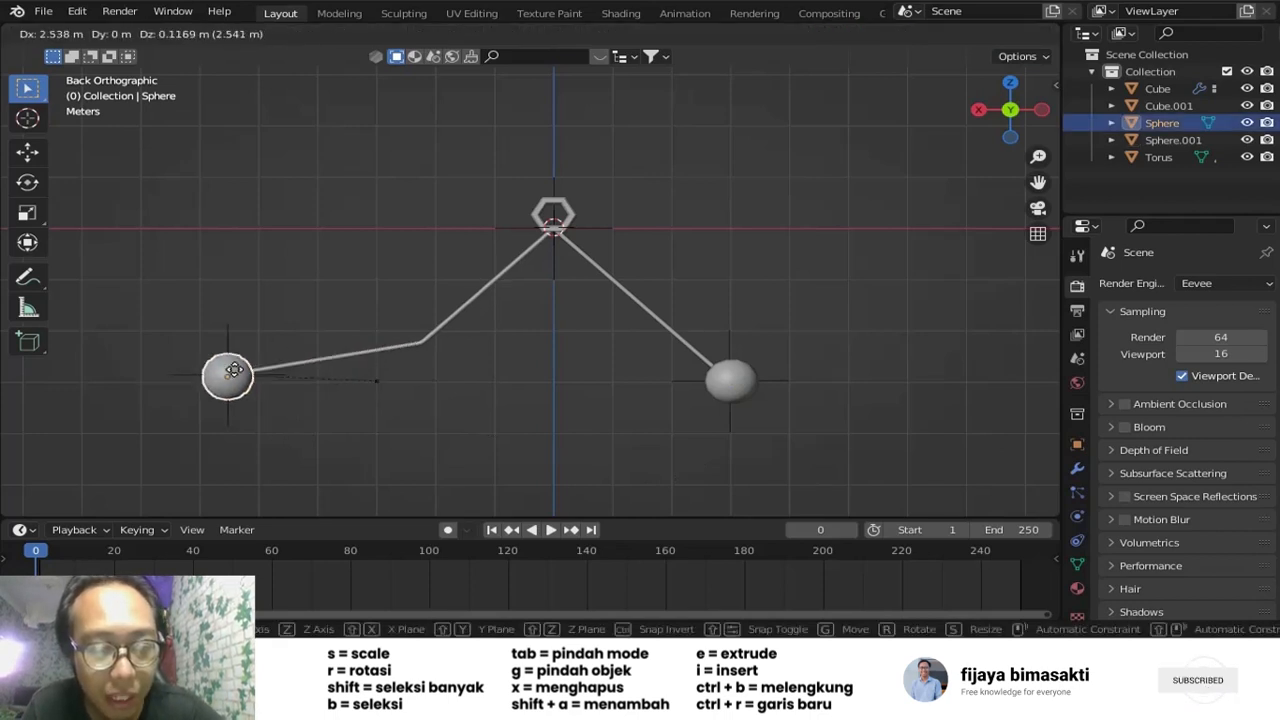
pyautogui.click(308, 247)
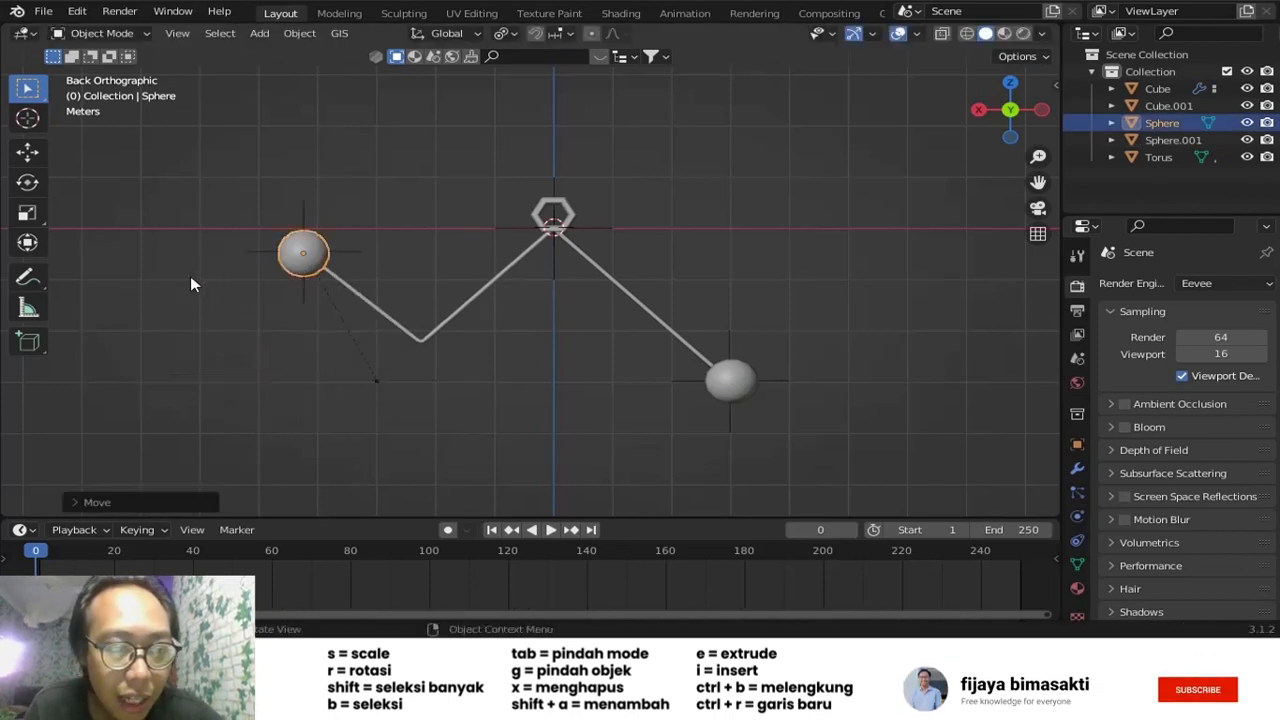
pyautogui.hotkey('ctrl', 'z')
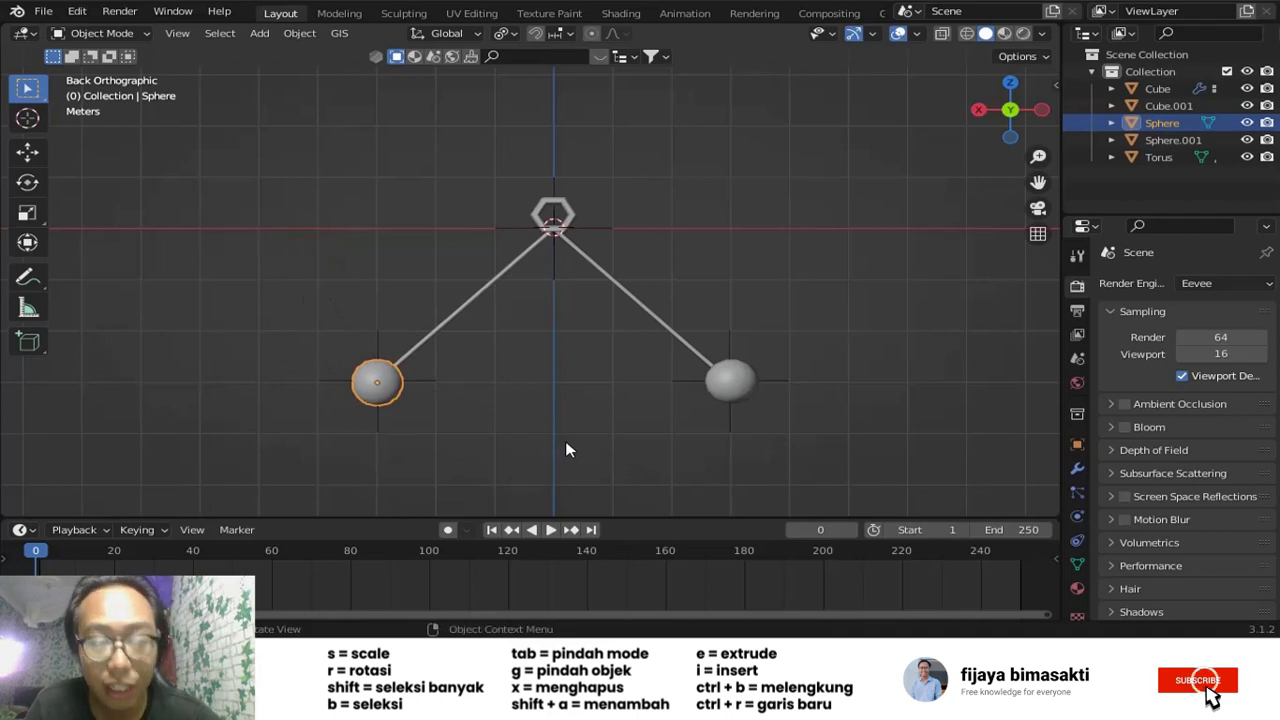
pyautogui.click(576, 446)
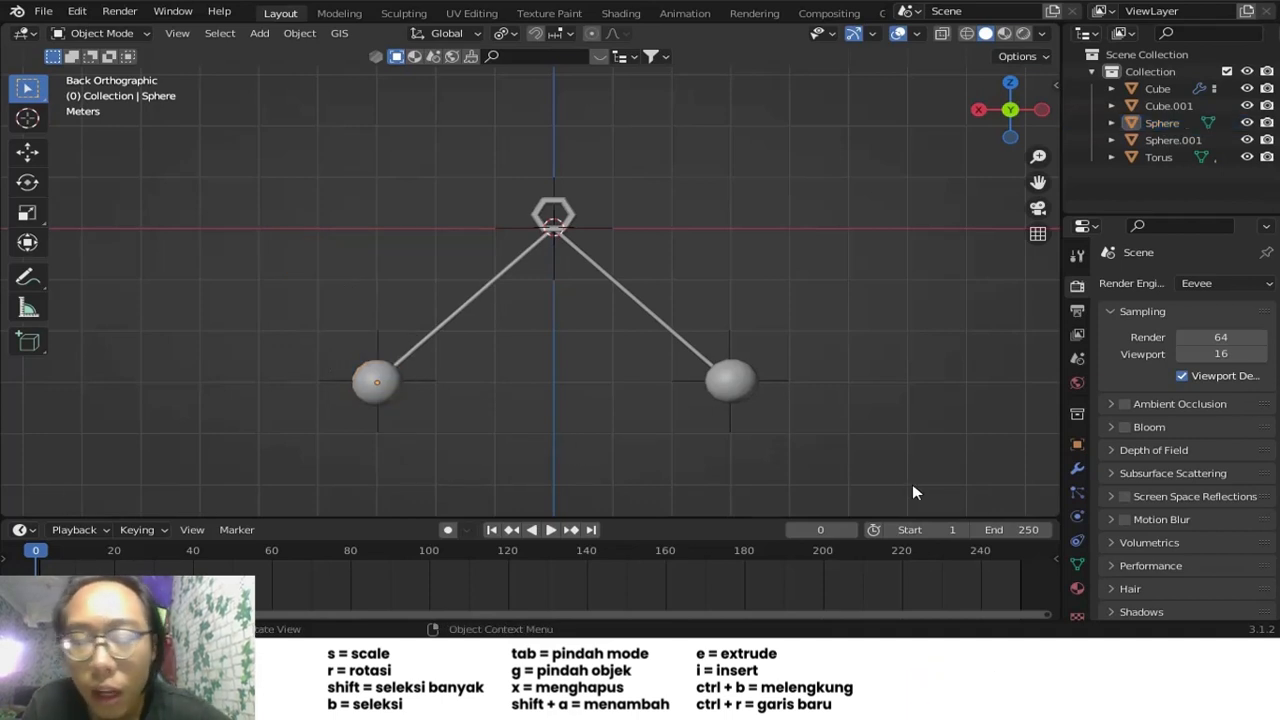
# - Play the cloth simulation and move the left ball up and outward while it runs
pyautogui.click(556, 531)
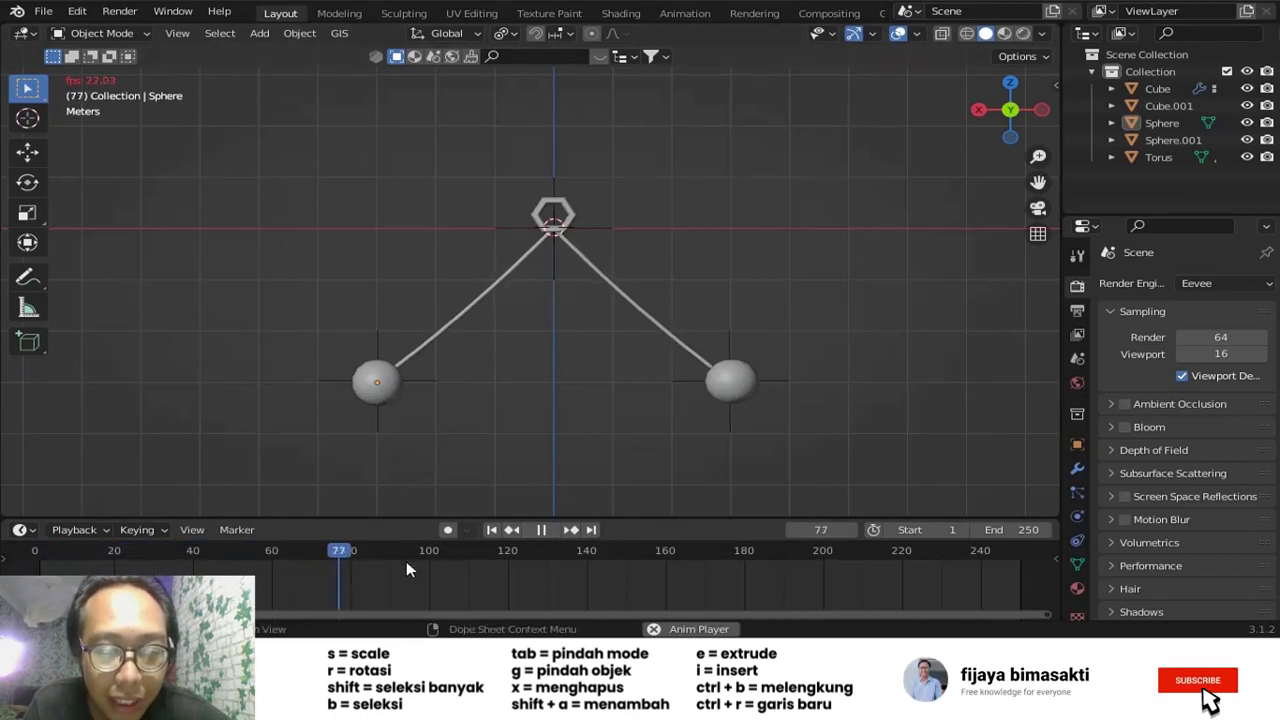
pyautogui.click(396, 400)
pyautogui.press('g')
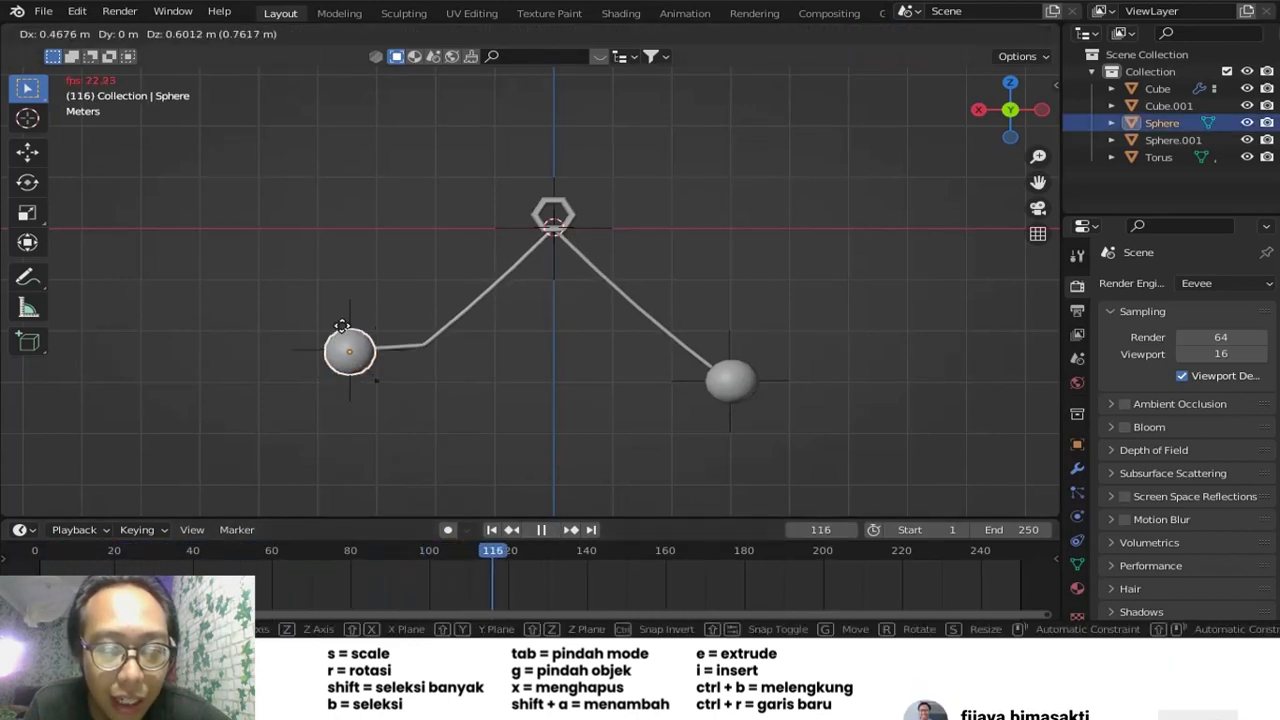
pyautogui.click(320, 393)
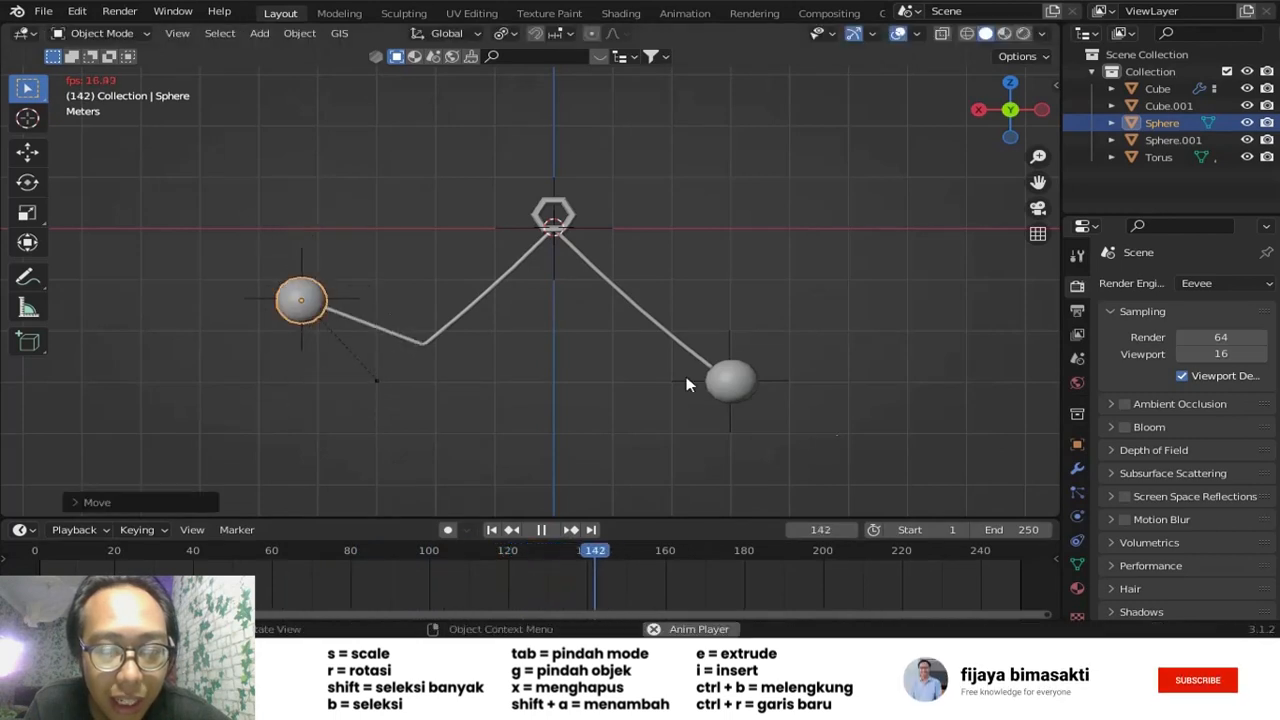
# - During playback, move the right ball up and outward and shift the torus ring sideways toward it
pyautogui.click(744, 388)
pyautogui.press('g')
pyautogui.click(784, 335)
pyautogui.click(576, 213)
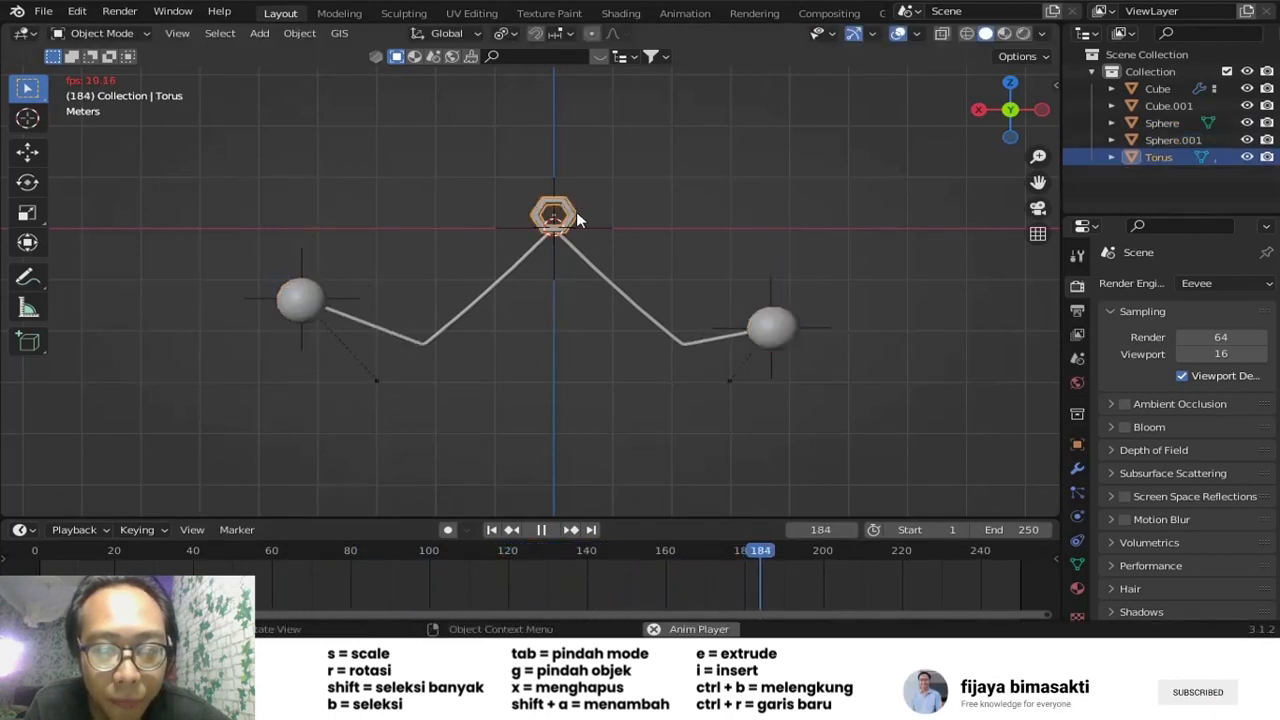
pyautogui.press('g')
pyautogui.click(648, 220)
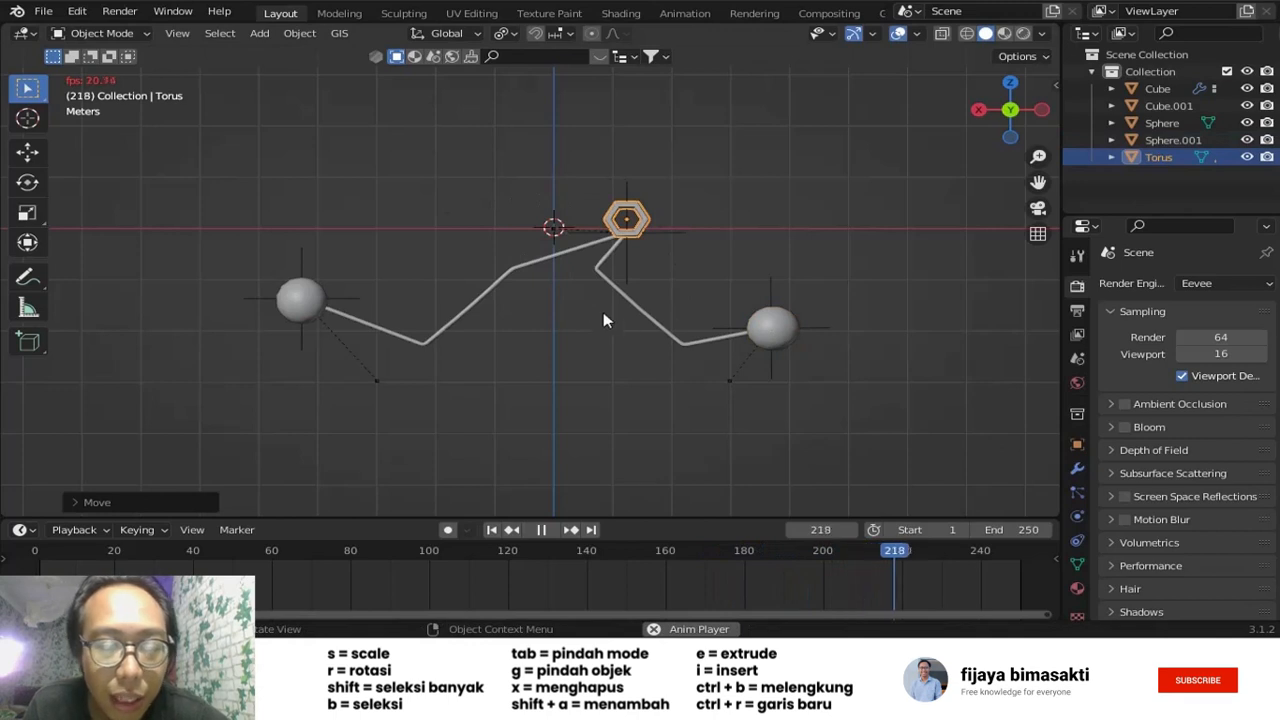
# - Stop the simulation playback and undo the test moves of the torus ring and both balls
pyautogui.click(541, 530)
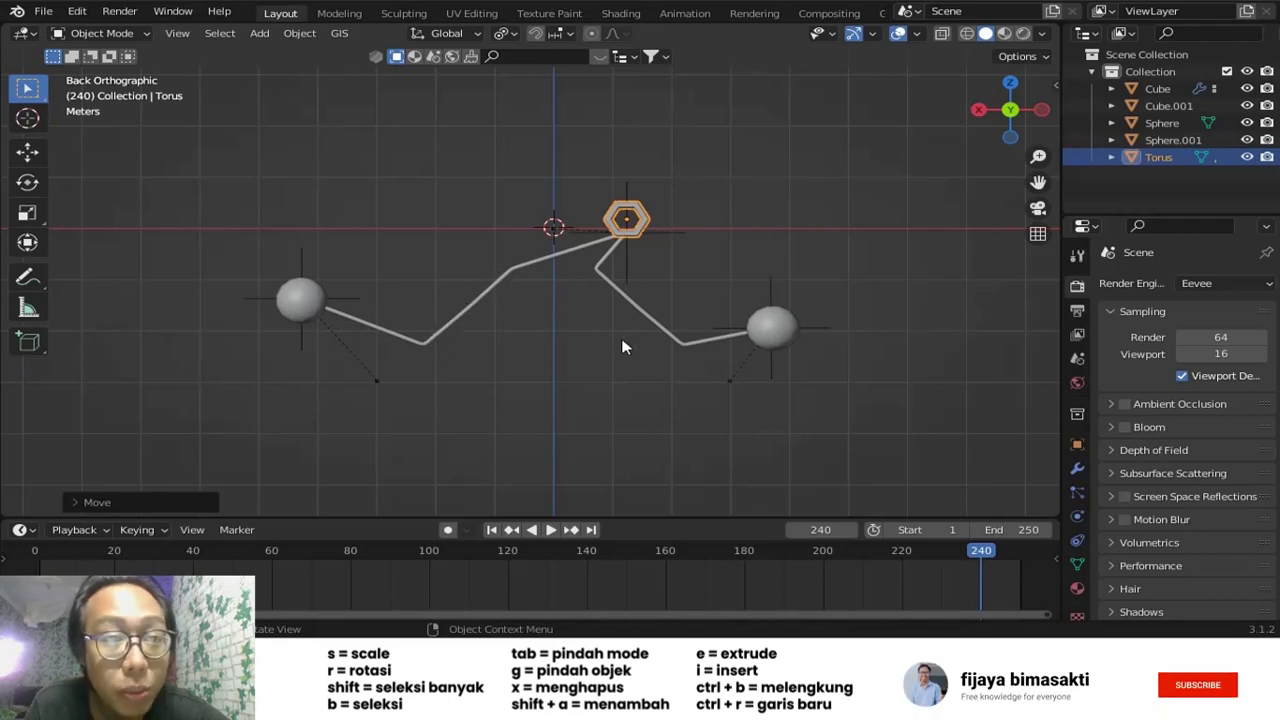
pyautogui.hotkey('ctrl', 'z')
pyautogui.hotkey('ctrl', 'z')
pyautogui.hotkey('ctrl', 'z')
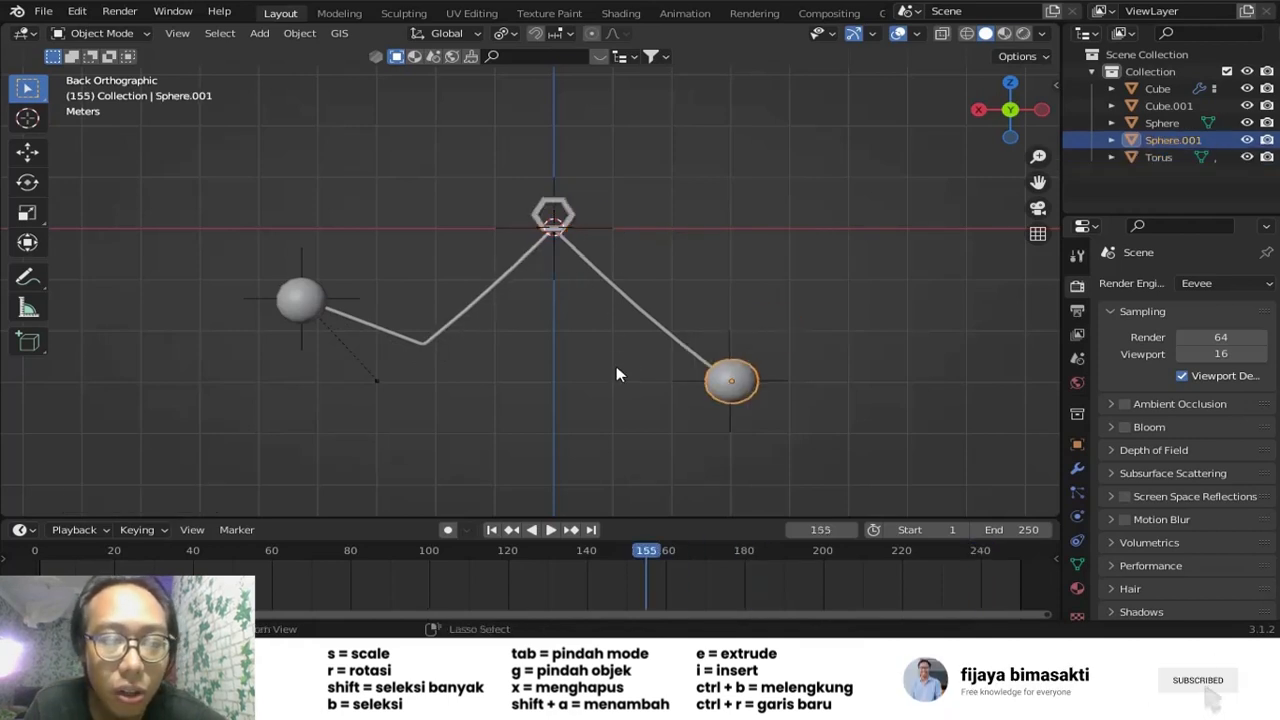
pyautogui.hotkey('ctrl', 'z')
pyautogui.hotkey('ctrl', 'z')
pyautogui.hotkey('ctrl', 'z')
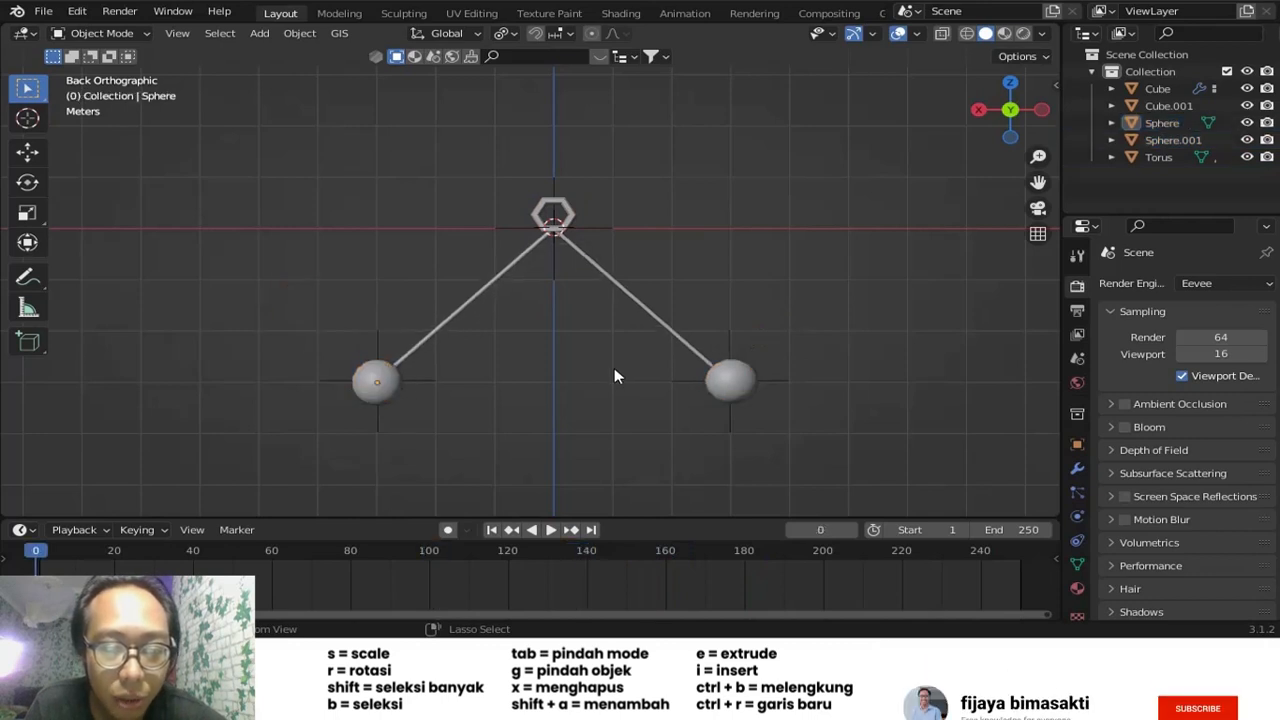
# - Reorder both ropes' modifier stacks so the two Hook modifiers come before the Cloth modifier
pyautogui.click(1076, 470)
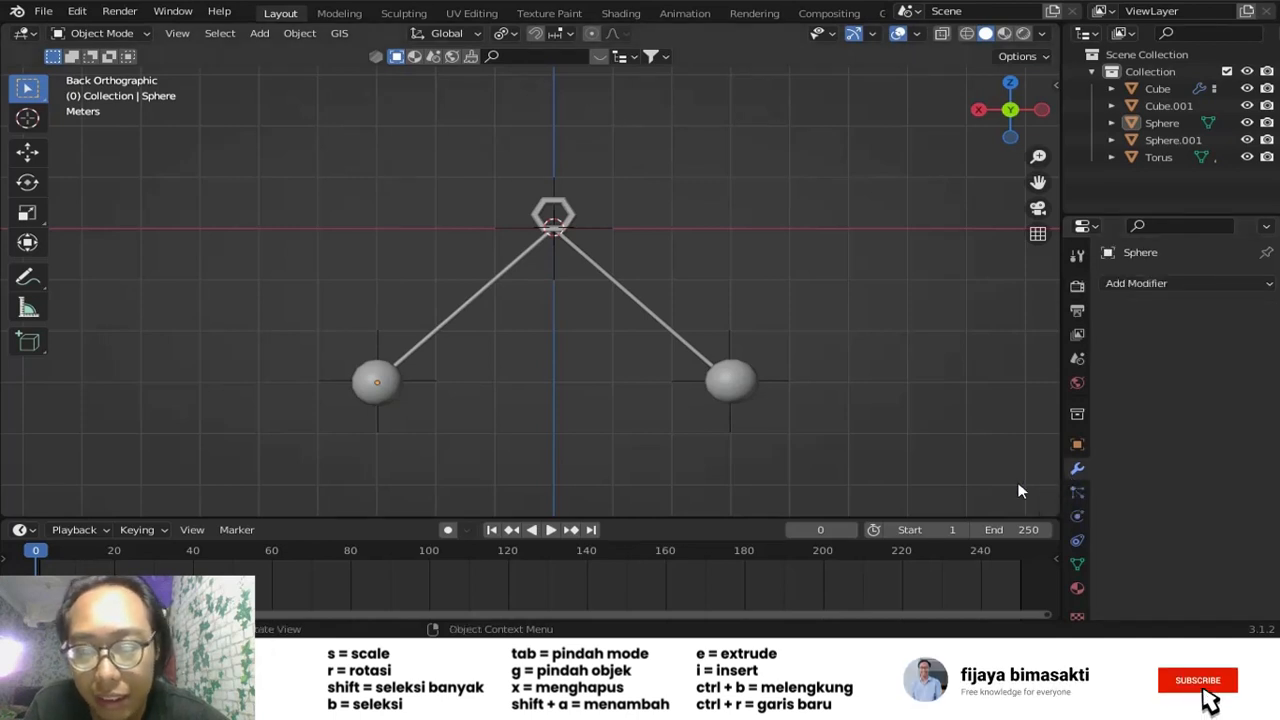
pyautogui.click(471, 298)
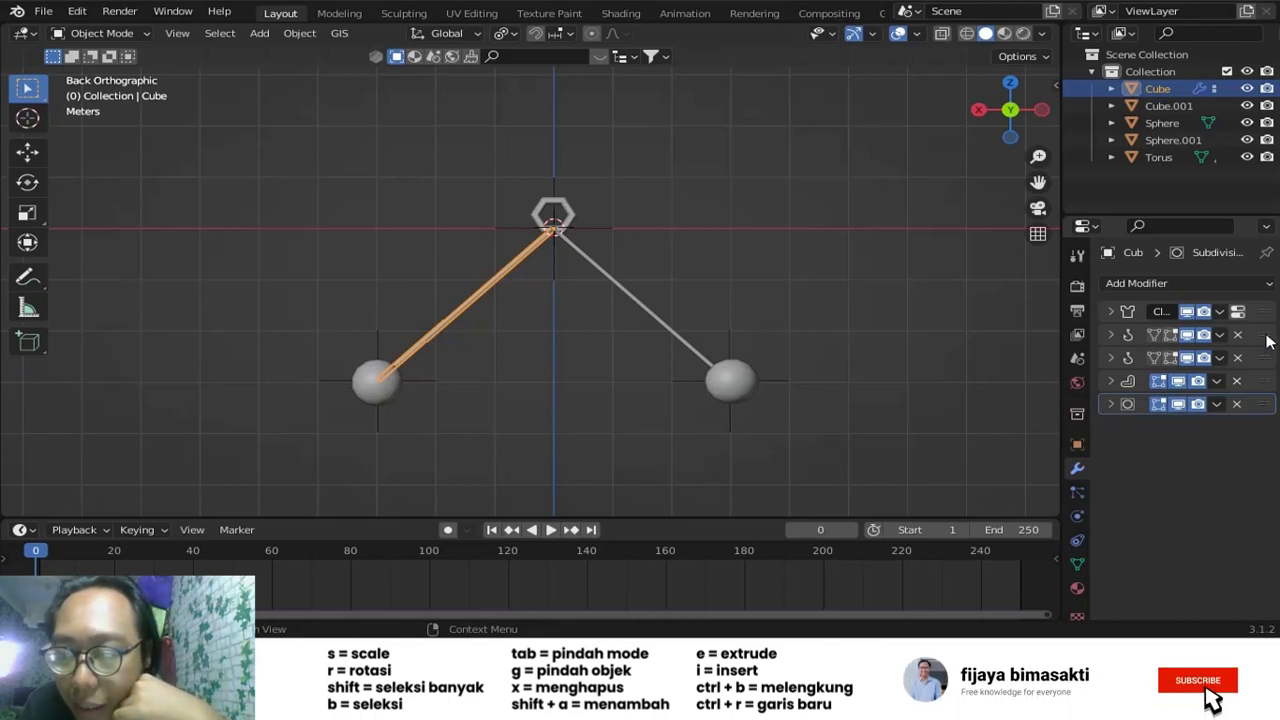
pyautogui.moveTo(1267, 341)
pyautogui.mouseDown()
pyautogui.moveTo(1267, 312)
pyautogui.moveTo(1264, 335)
pyautogui.mouseUp()
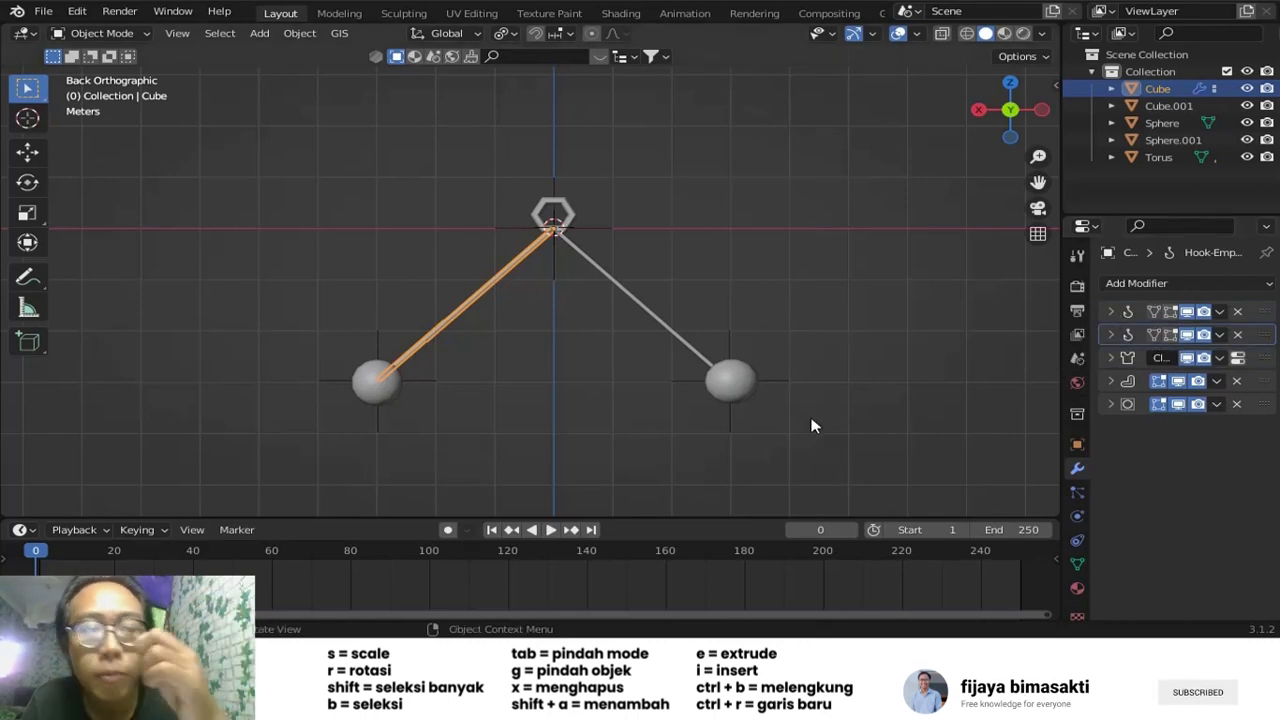
pyautogui.click(660, 330)
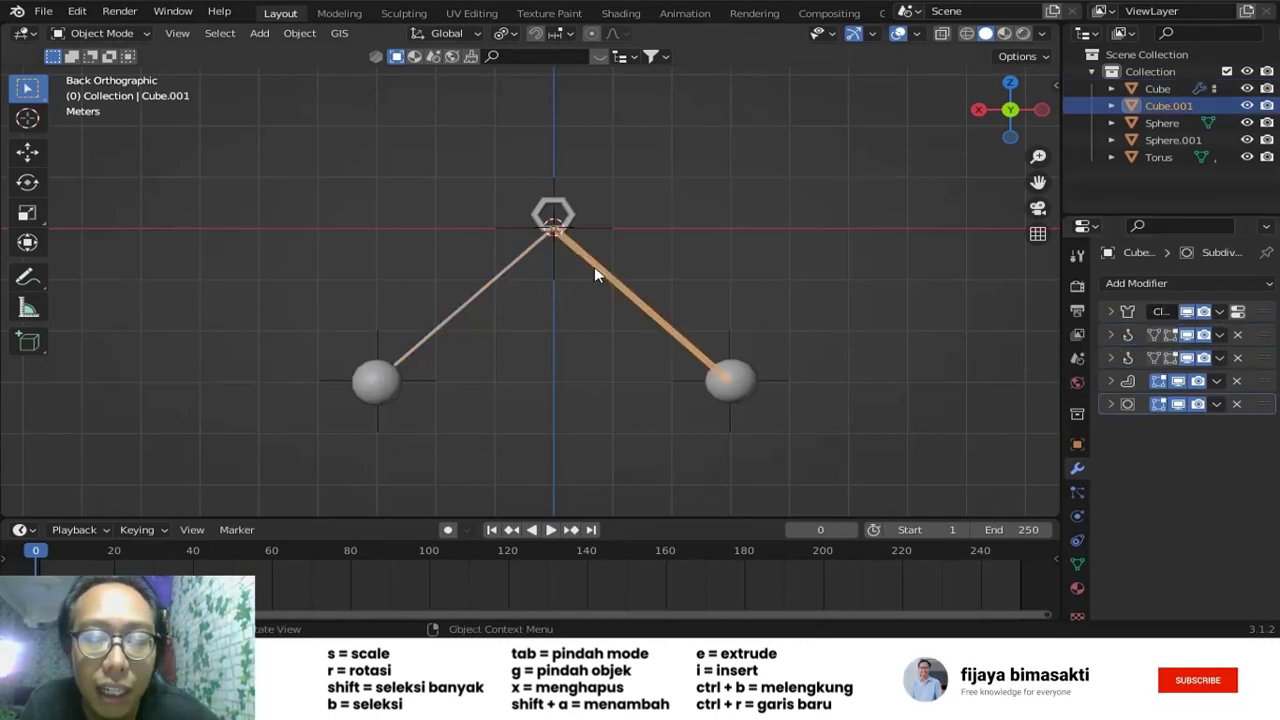
pyautogui.moveTo(1263, 340)
pyautogui.mouseDown()
pyautogui.moveTo(1265, 324)
pyautogui.moveTo(1246, 346)
pyautogui.mouseUp()
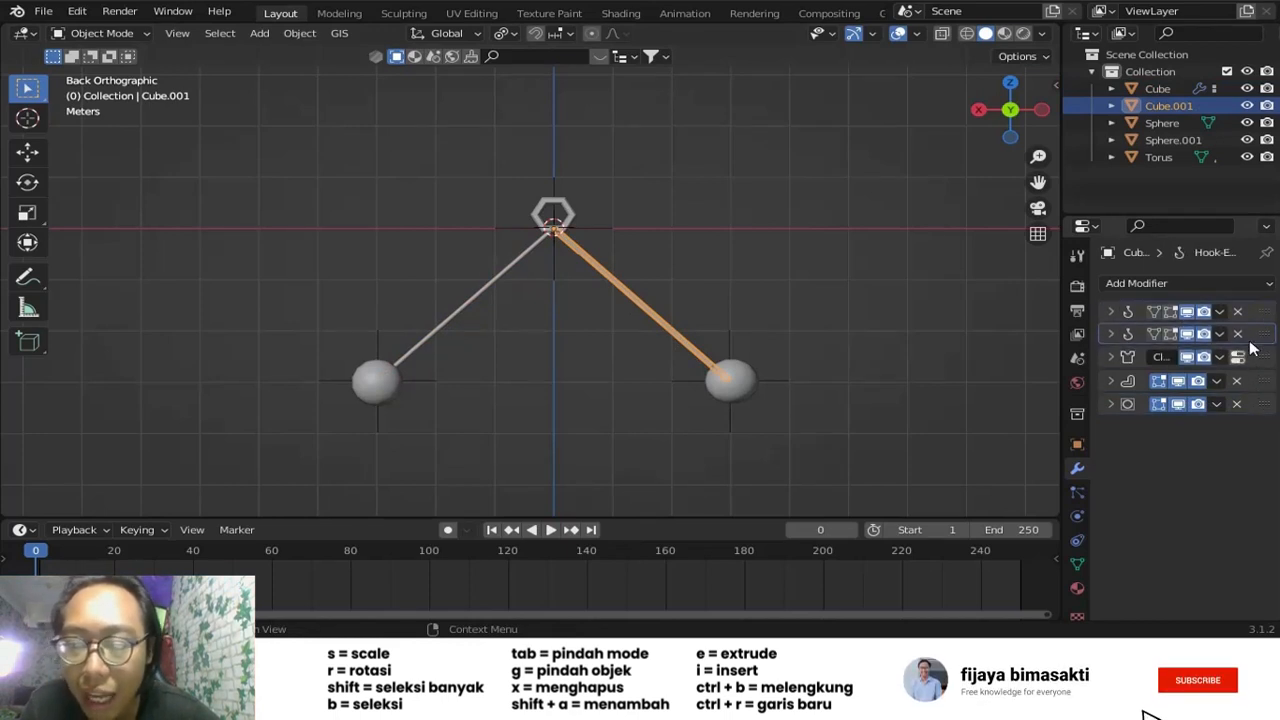
# - Play the cloth simulation and try moving the left ball inward and the right ball up and inward, cancelling the test
pyautogui.click(550, 529)
pyautogui.click(399, 406)
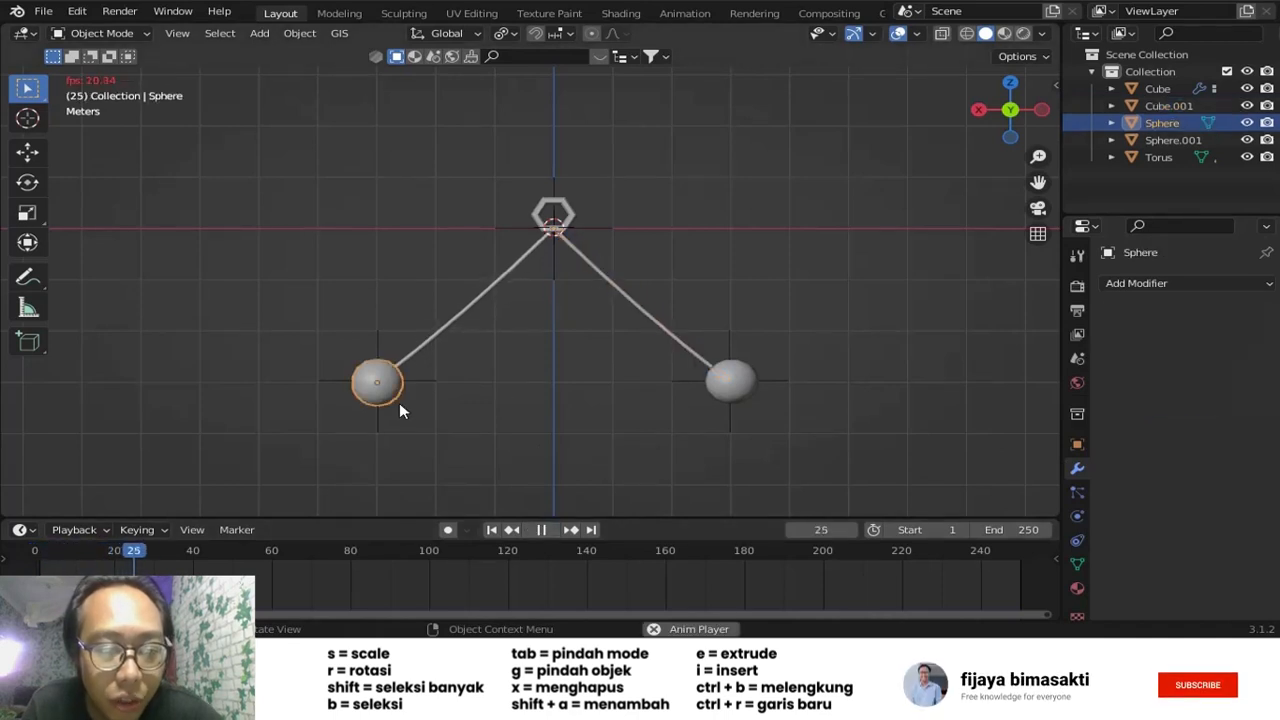
pyautogui.press('g')
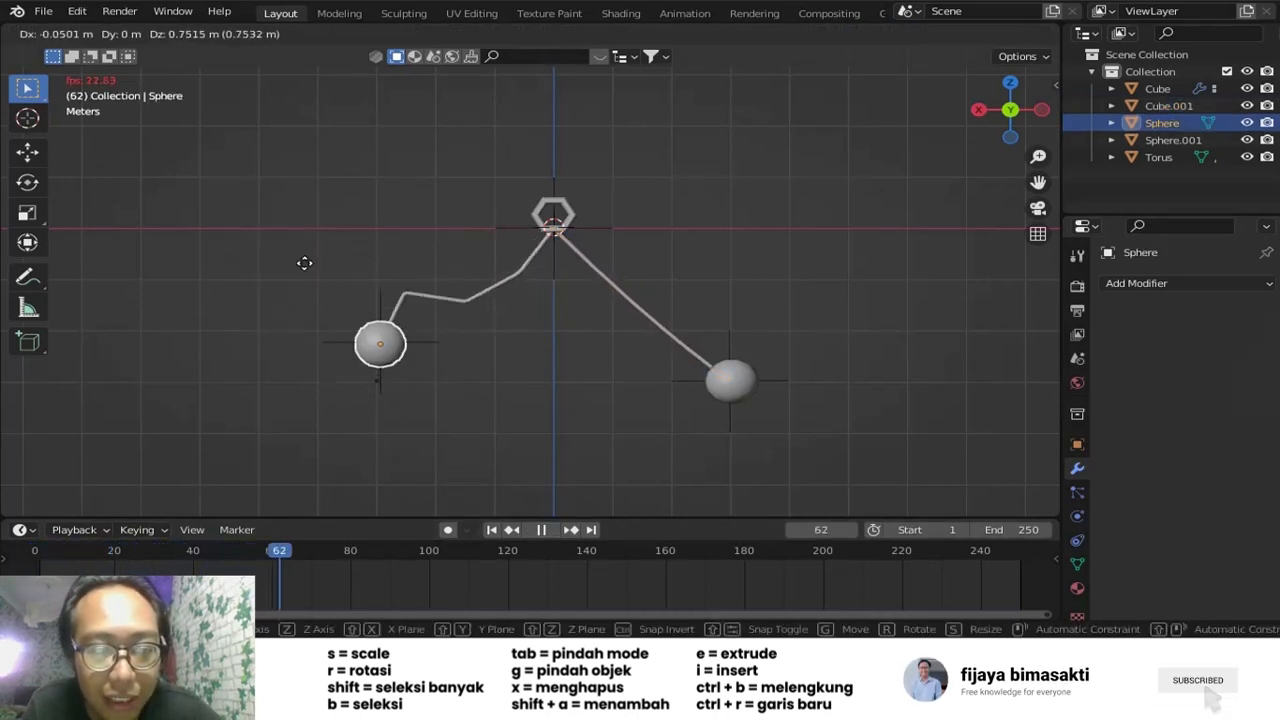
pyautogui.click(386, 293)
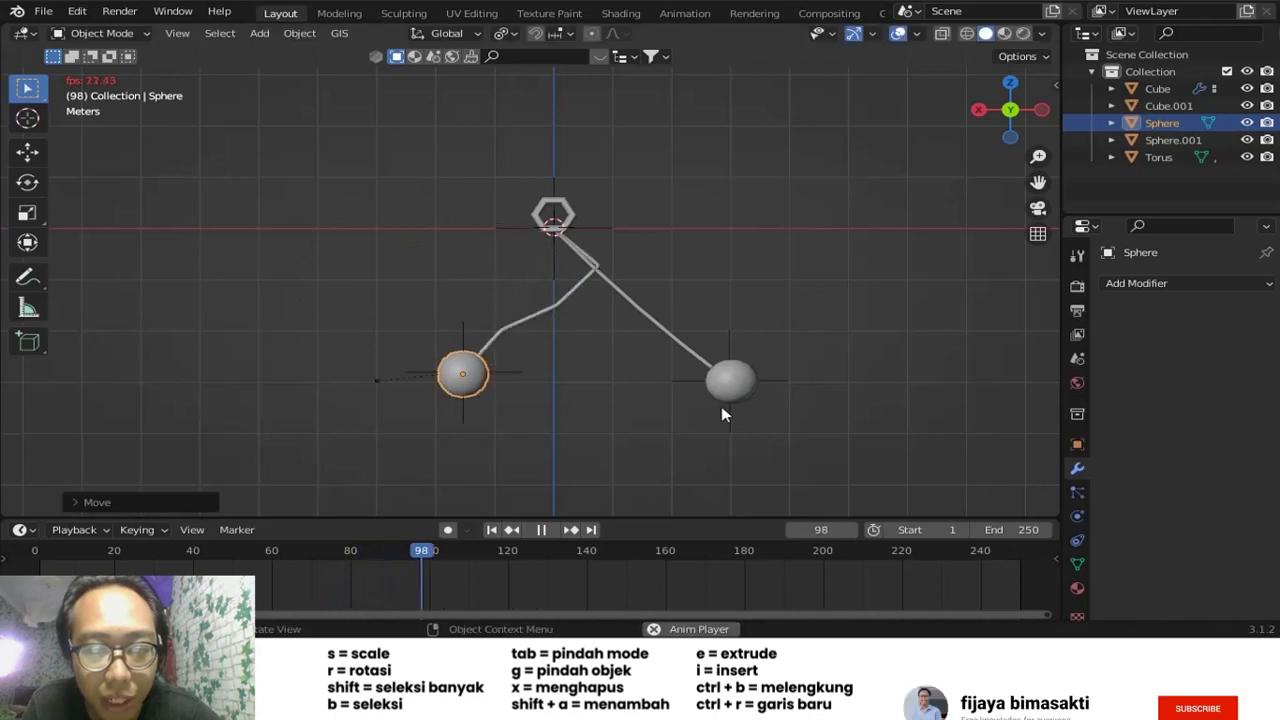
pyautogui.click(758, 392)
pyautogui.press('g')
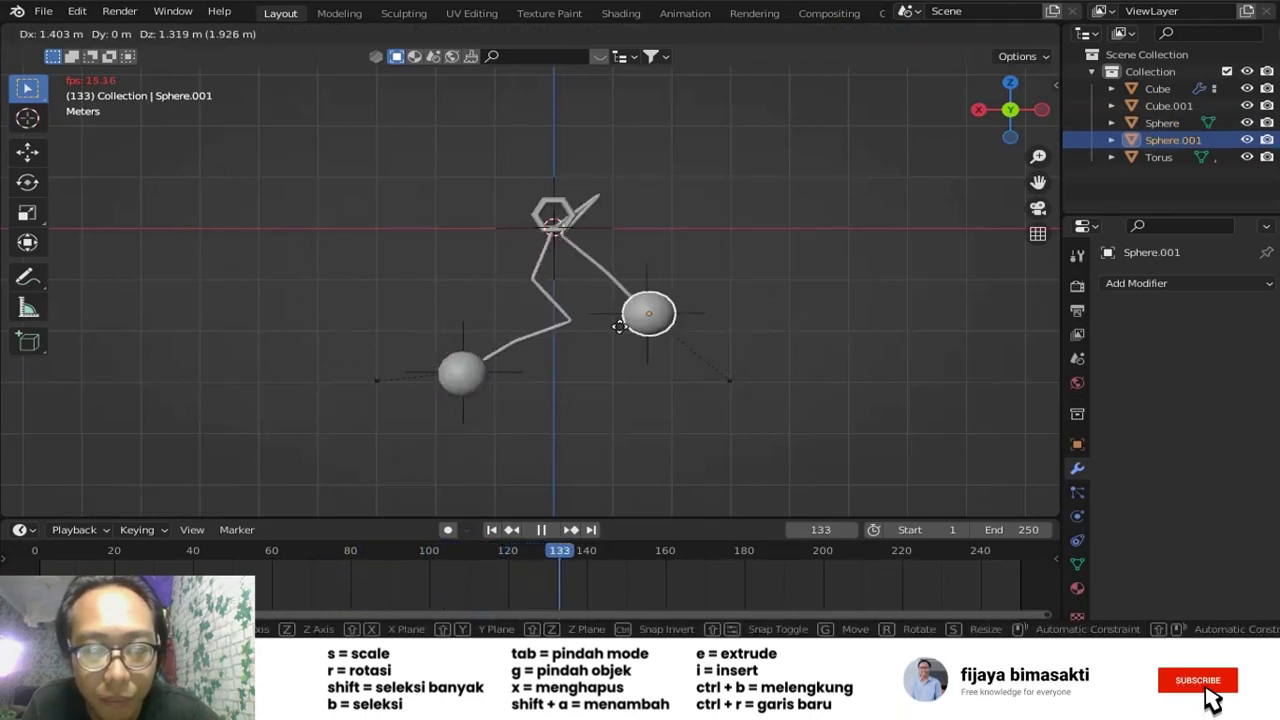
pyautogui.press('Escape')
pyautogui.press('Escape')
# - Add Rigid Body physics of type Active to the left ball and review its collision settings
pyautogui.click(394, 380)
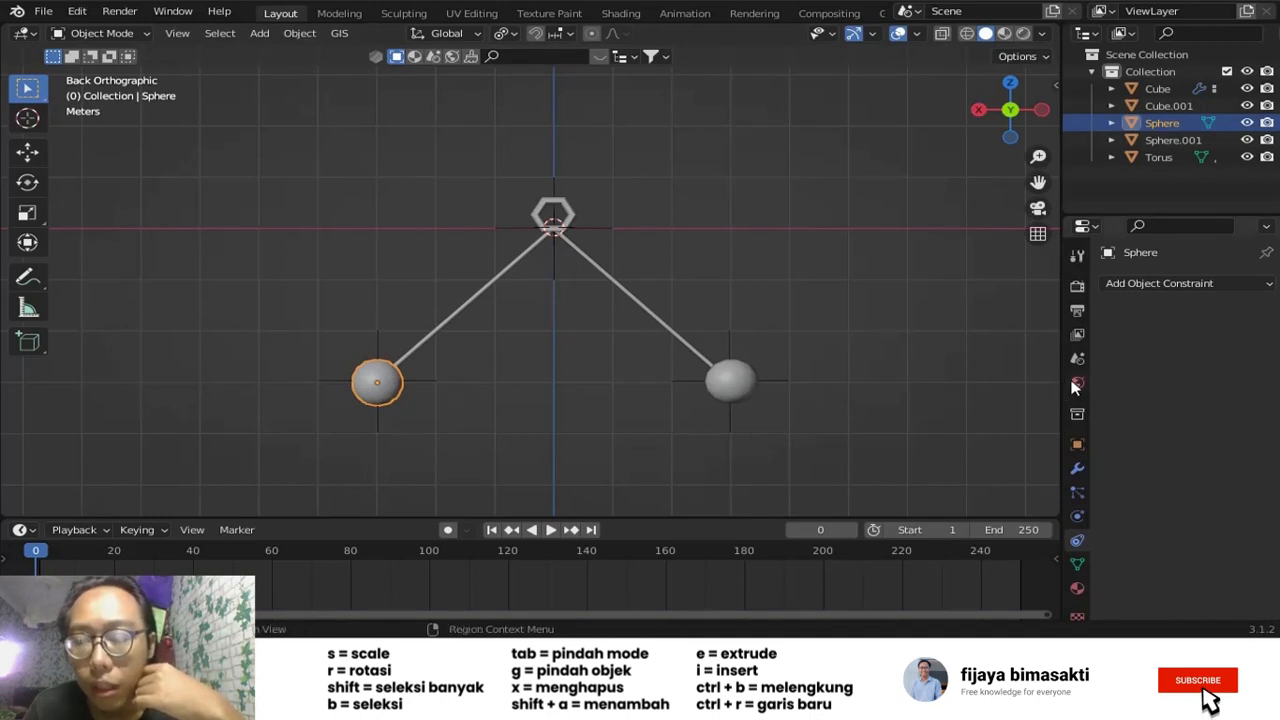
pyautogui.click(1081, 530)
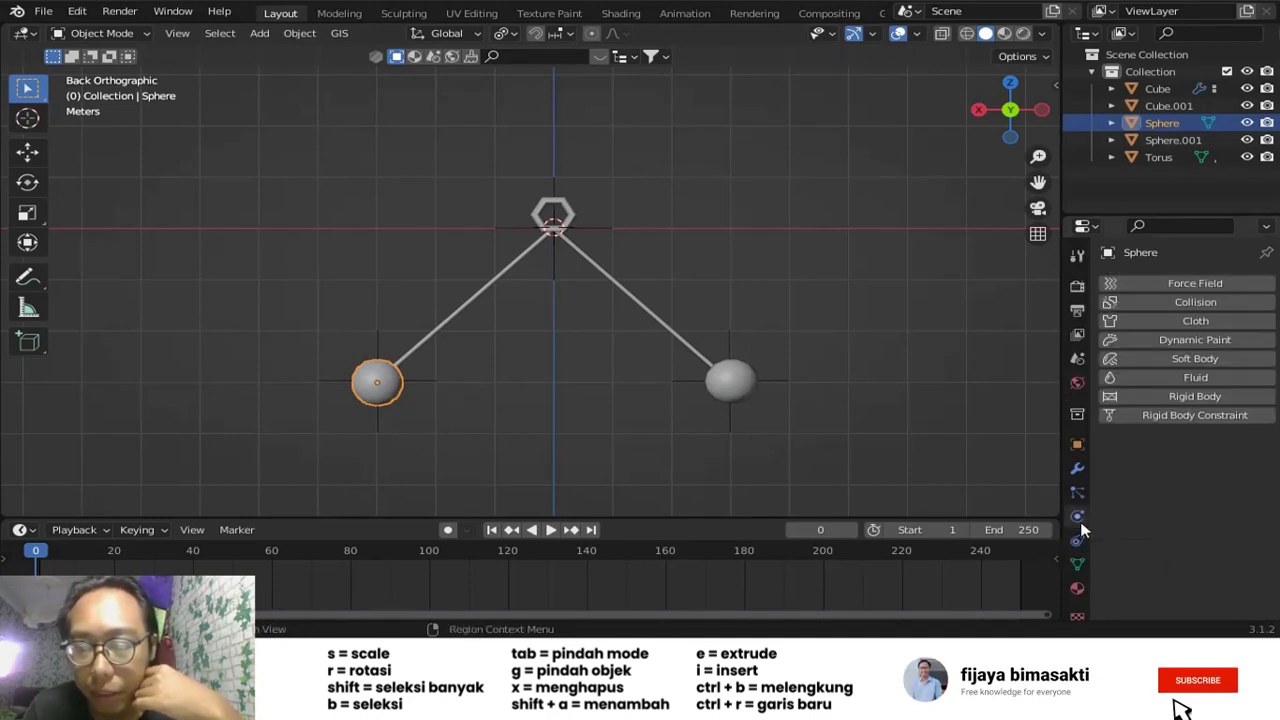
pyautogui.click(1172, 400)
pyautogui.scroll(-1, 1183, 514)
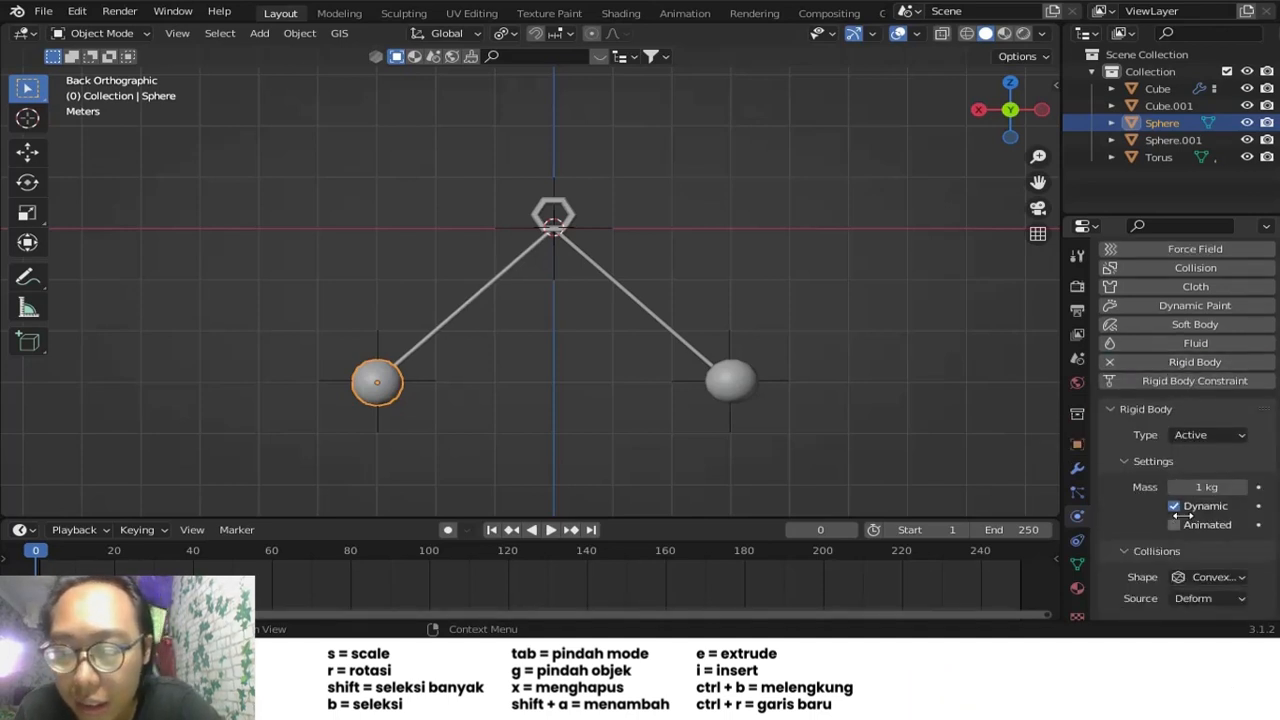
pyautogui.scroll(-2, 1183, 514)
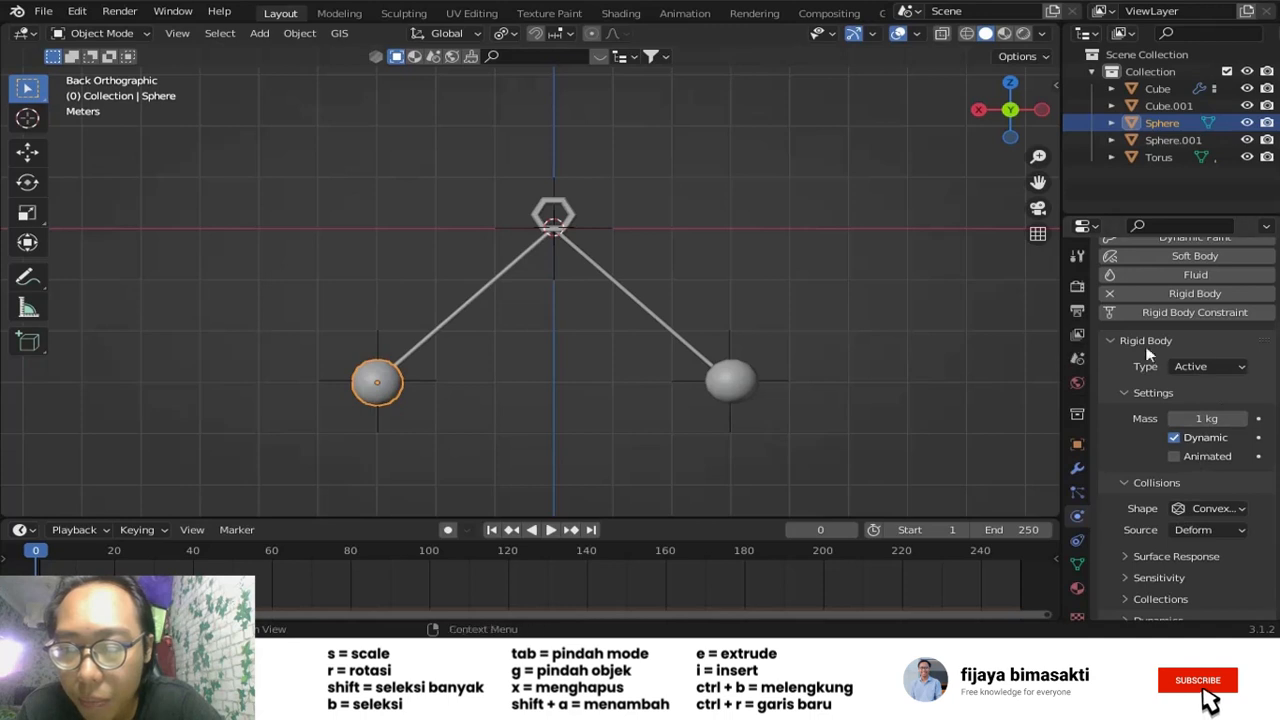
pyautogui.scroll(-1, 1237, 421)
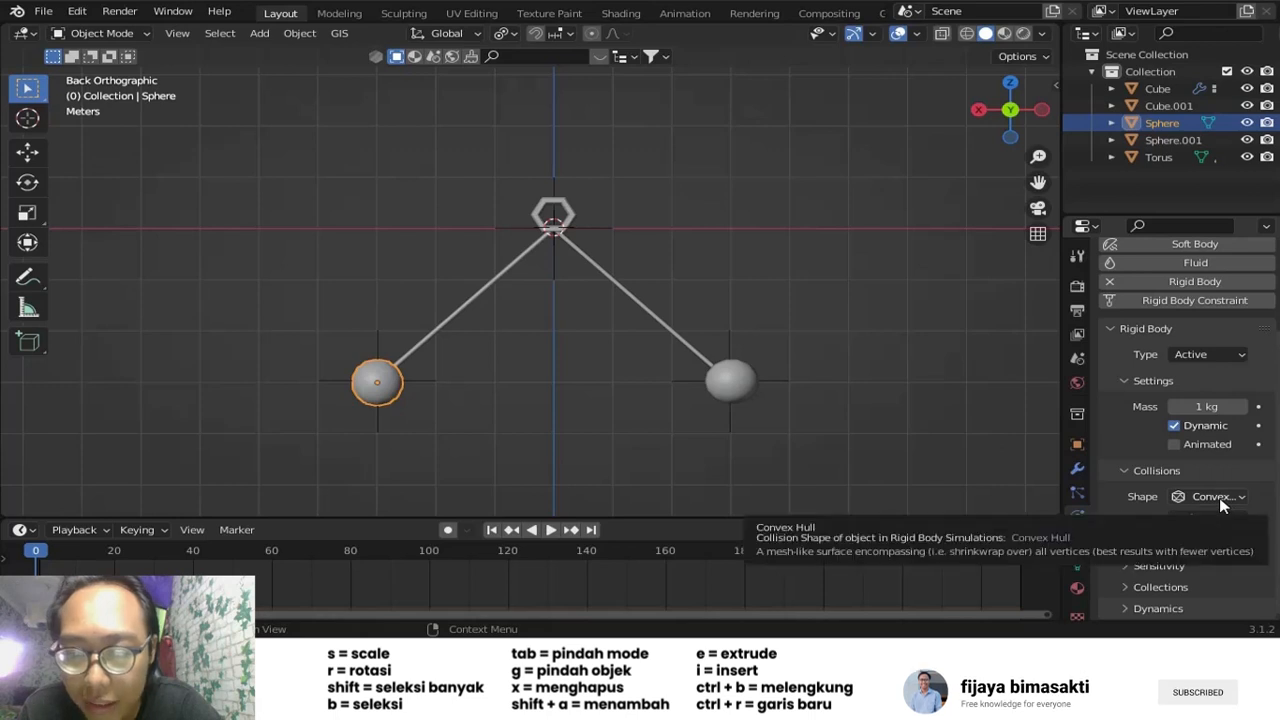
pyautogui.click(610, 406)
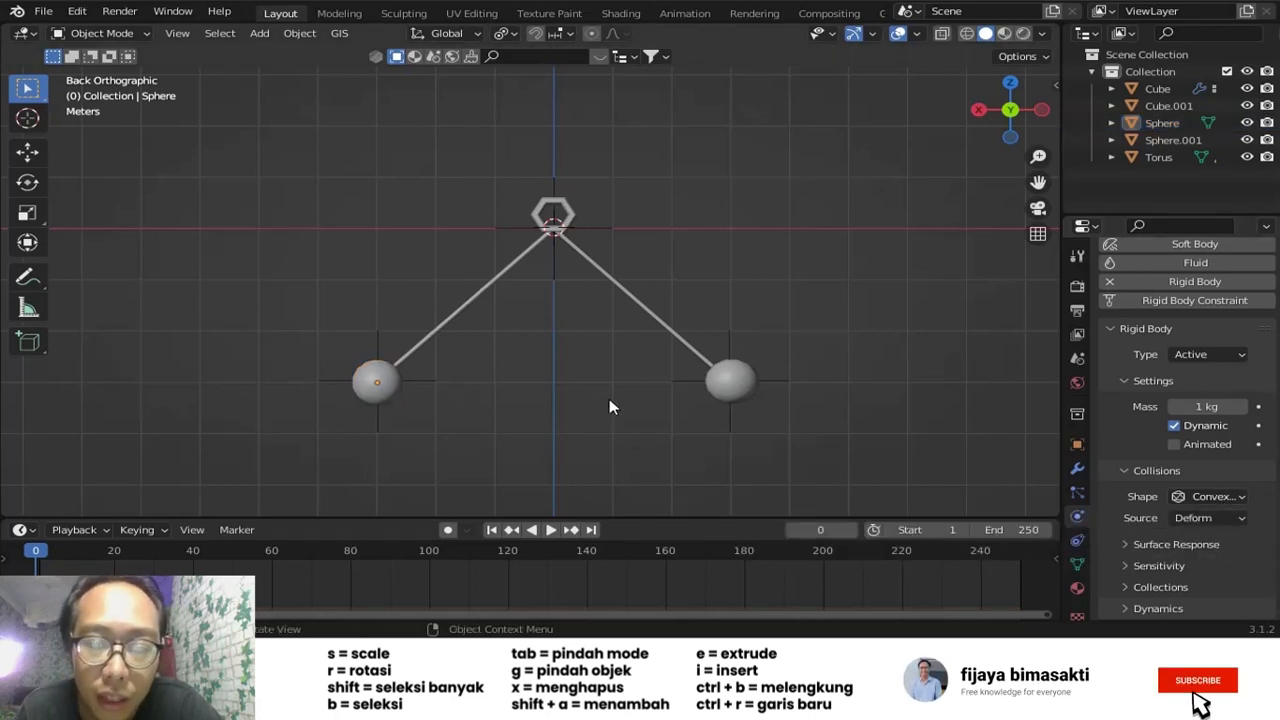
# - Add Rigid Body physics of type Active to the right ball
pyautogui.click(736, 383)
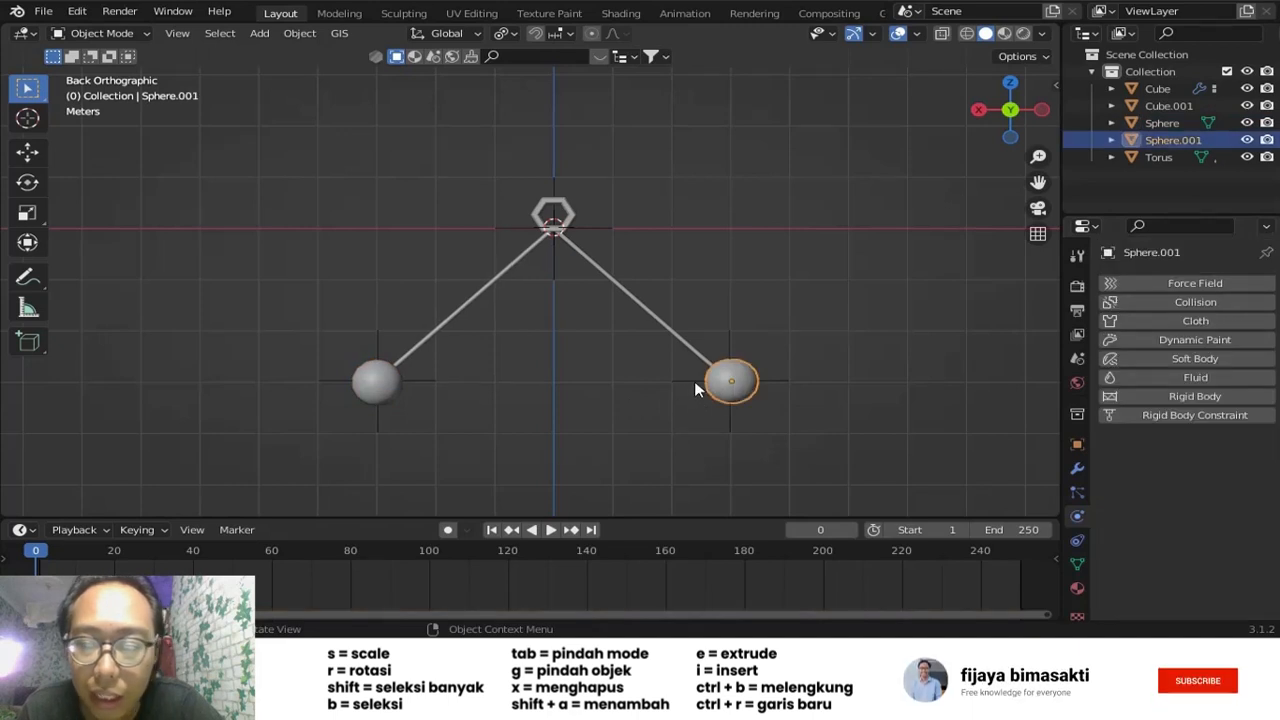
pyautogui.click(1146, 395)
pyautogui.scroll(-3, 1130, 440)
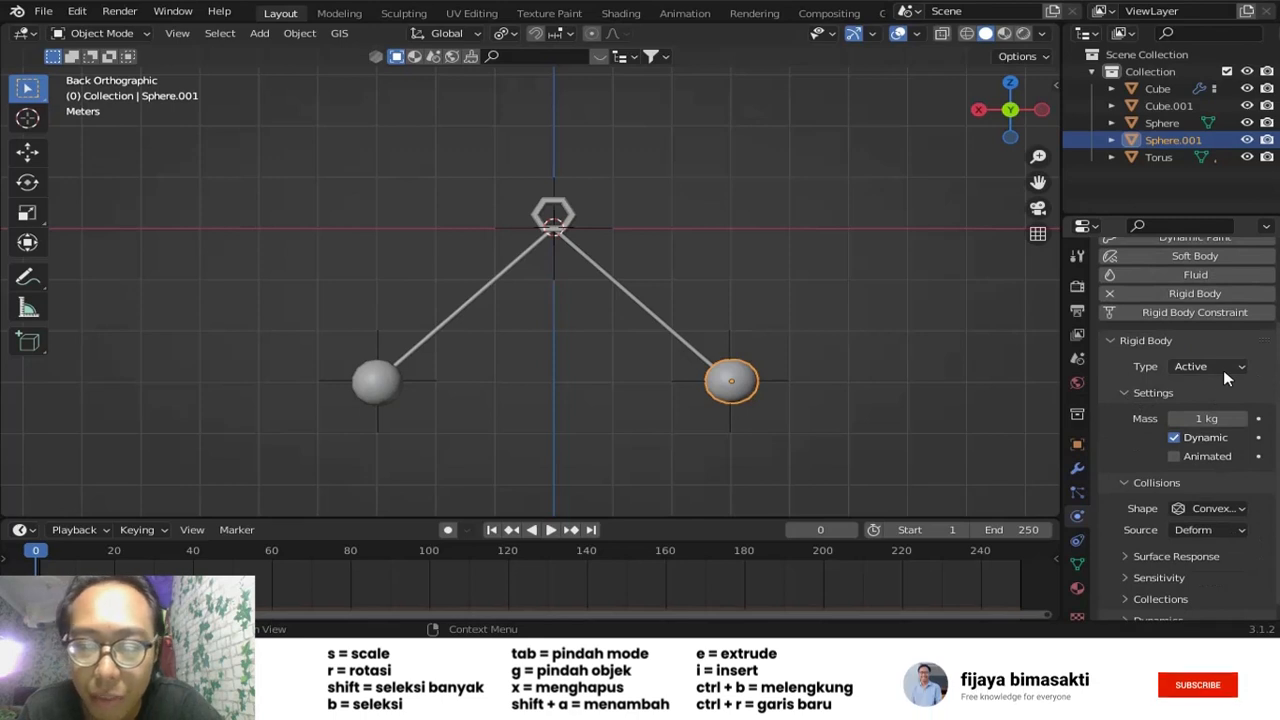
pyautogui.scroll(-1, 1248, 532)
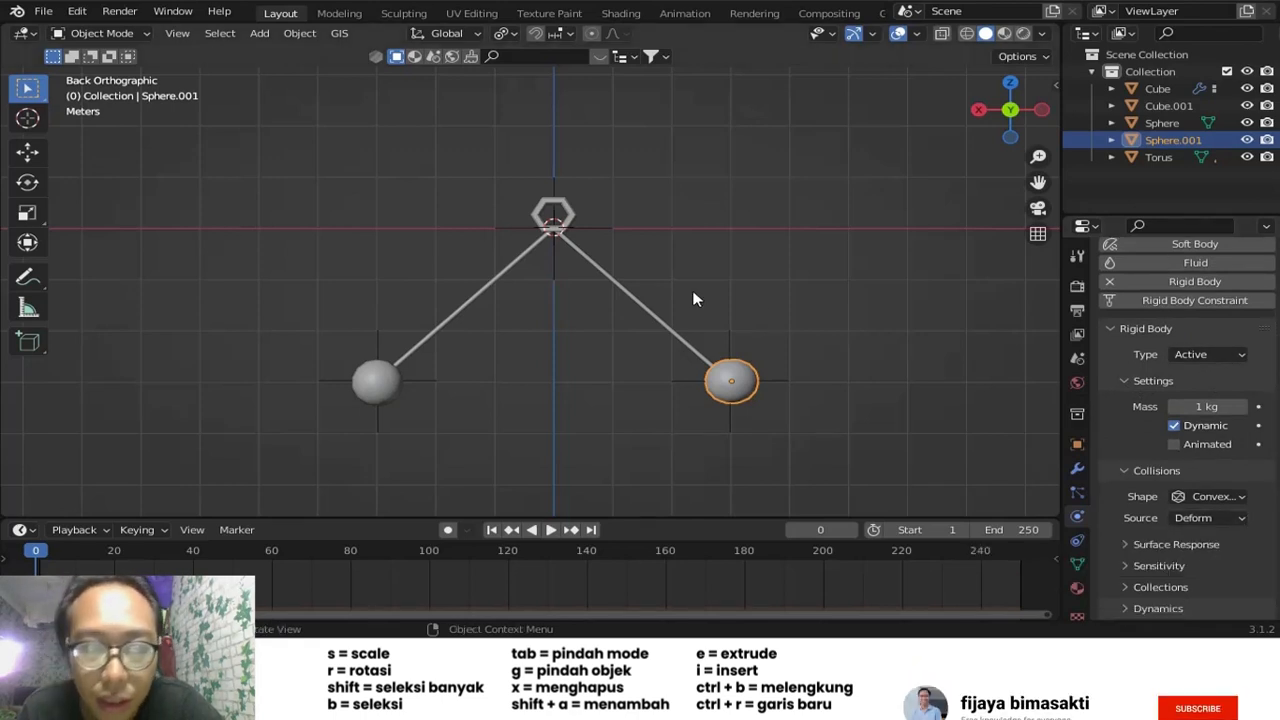
# - Add Rigid Body physics to the torus ring and set its type to Passive
pyautogui.click(561, 205)
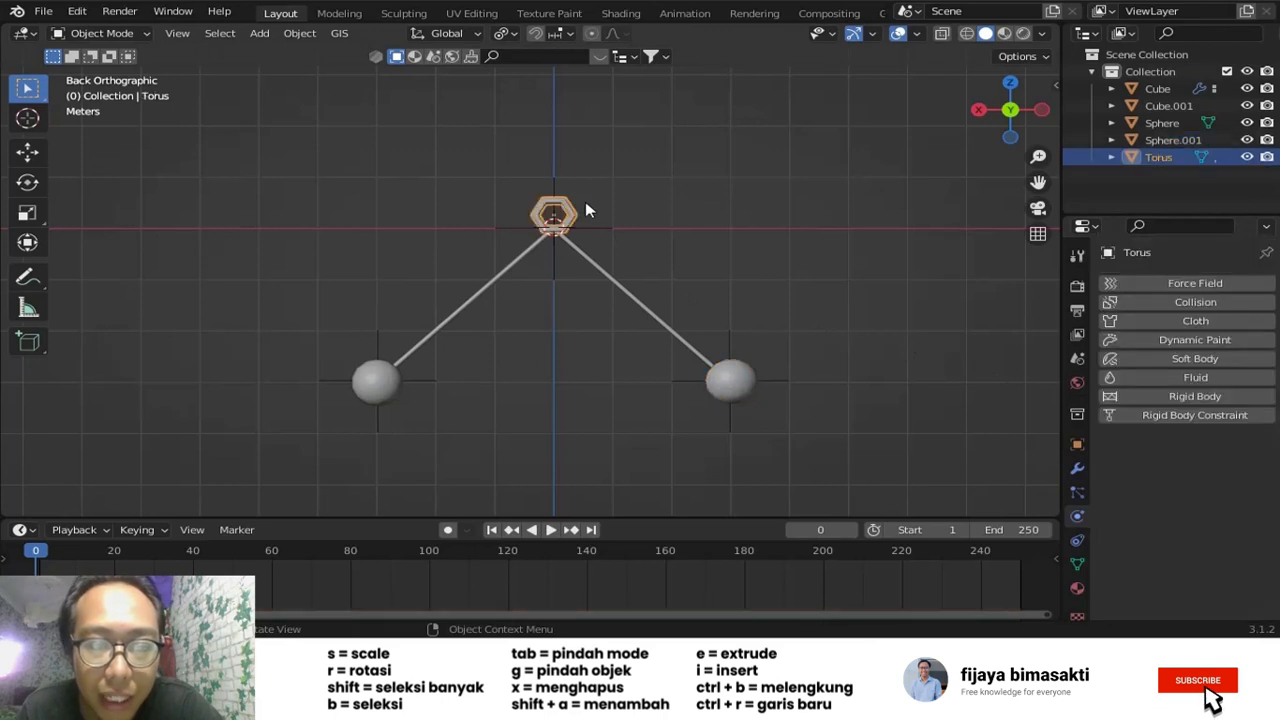
pyautogui.click(1163, 396)
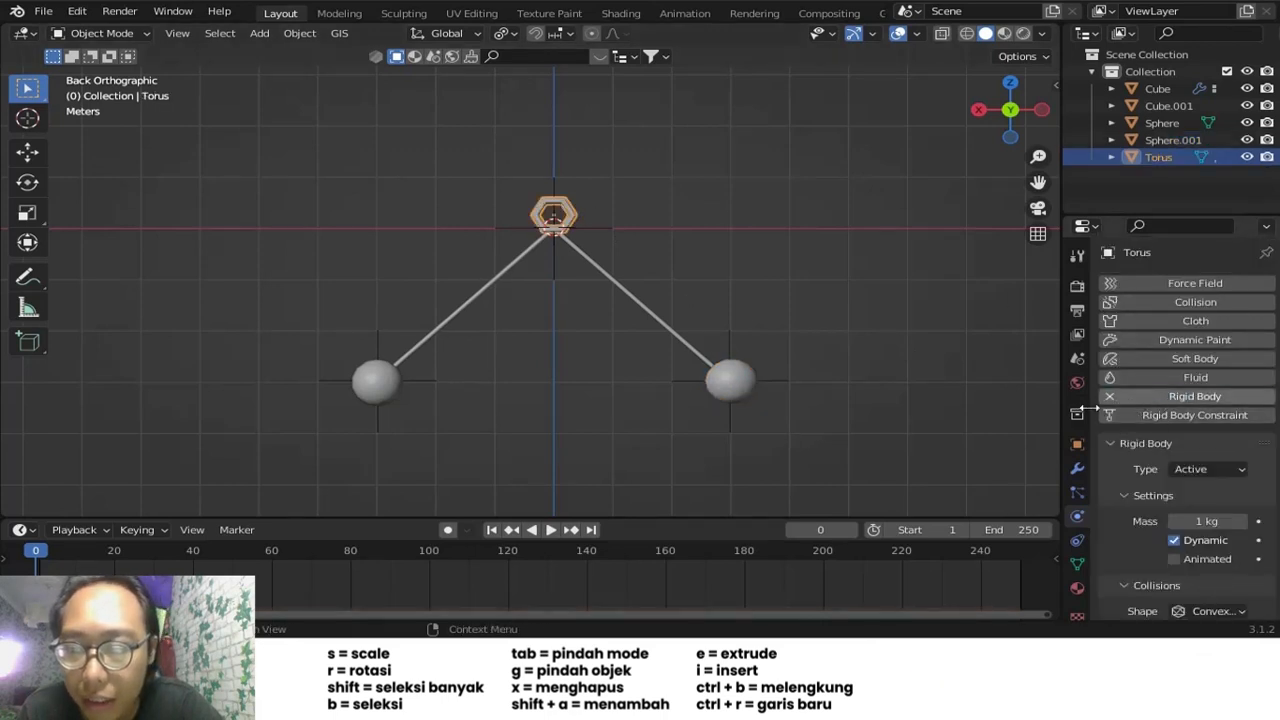
pyautogui.scroll(-1, 1213, 513)
pyautogui.scroll(-2, 1213, 513)
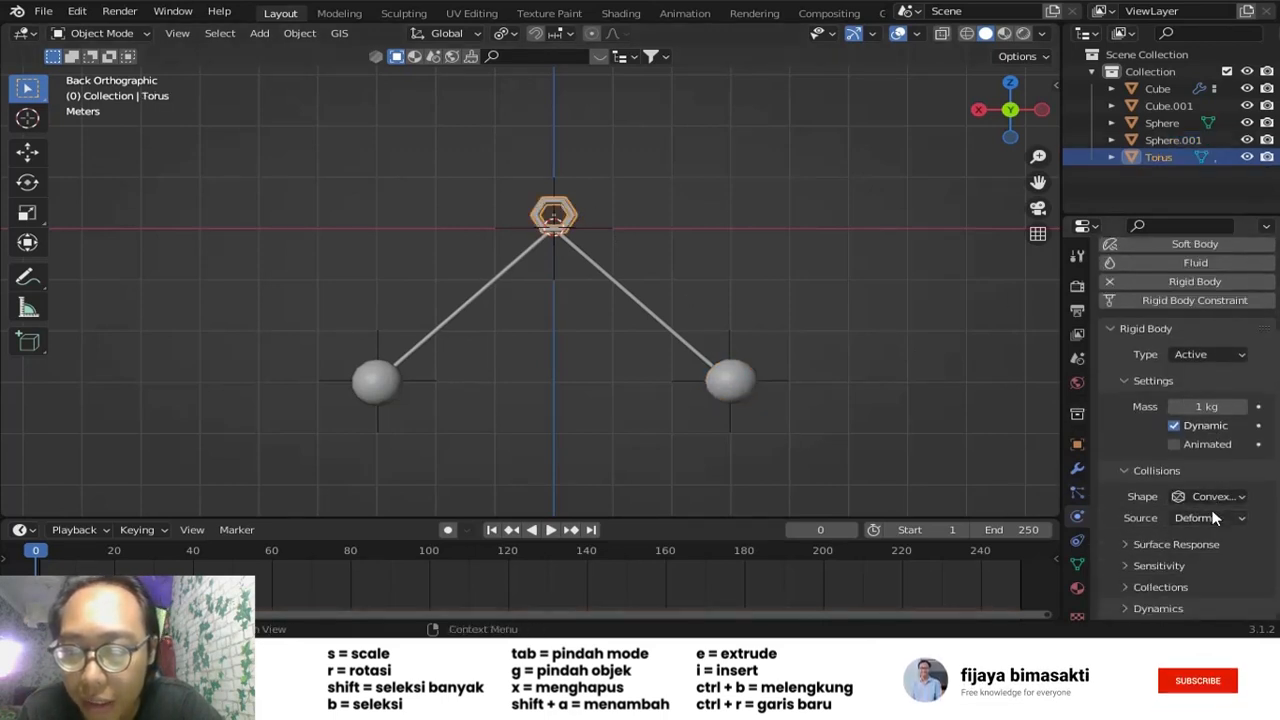
pyautogui.click(1237, 358)
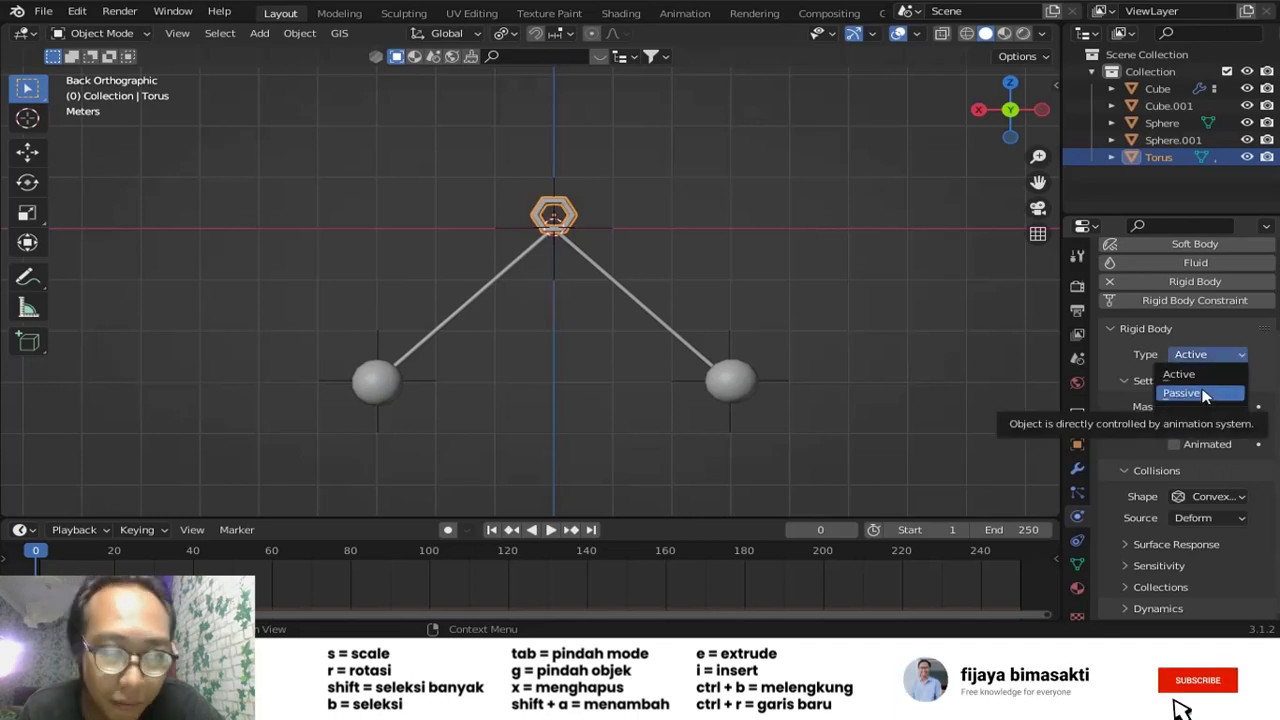
pyautogui.click(1200, 393)
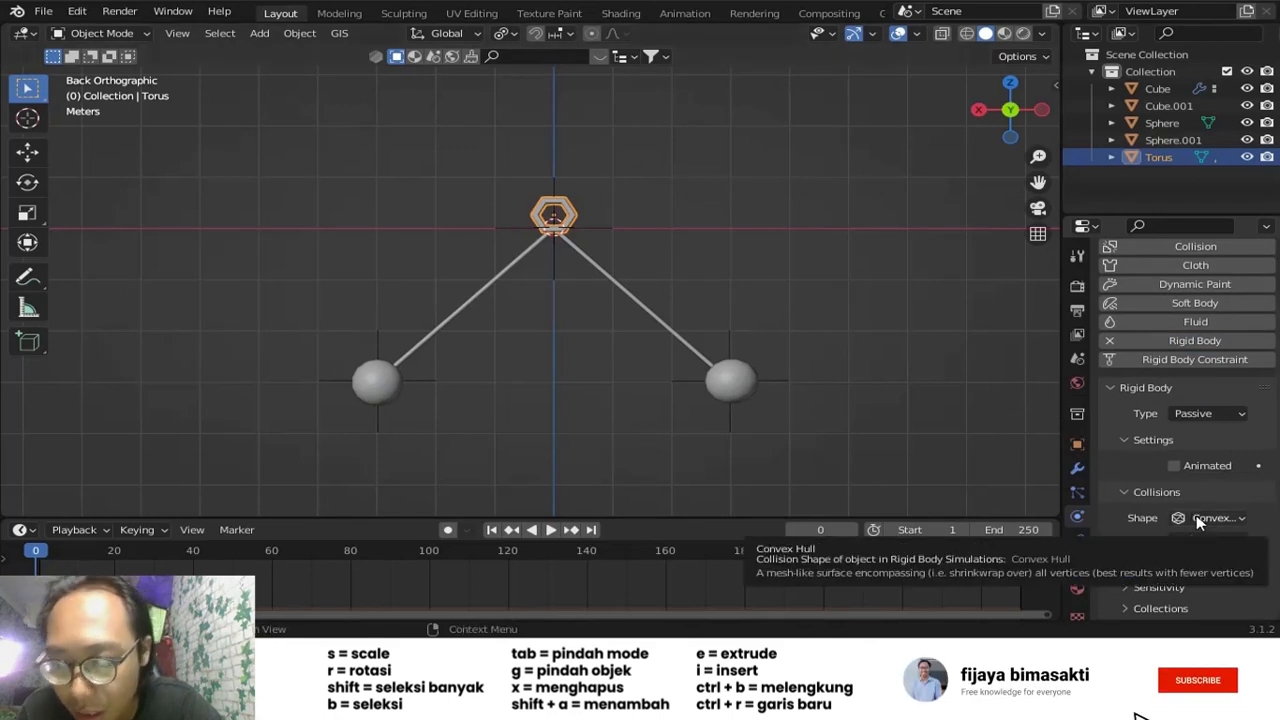
pyautogui.click(848, 403)
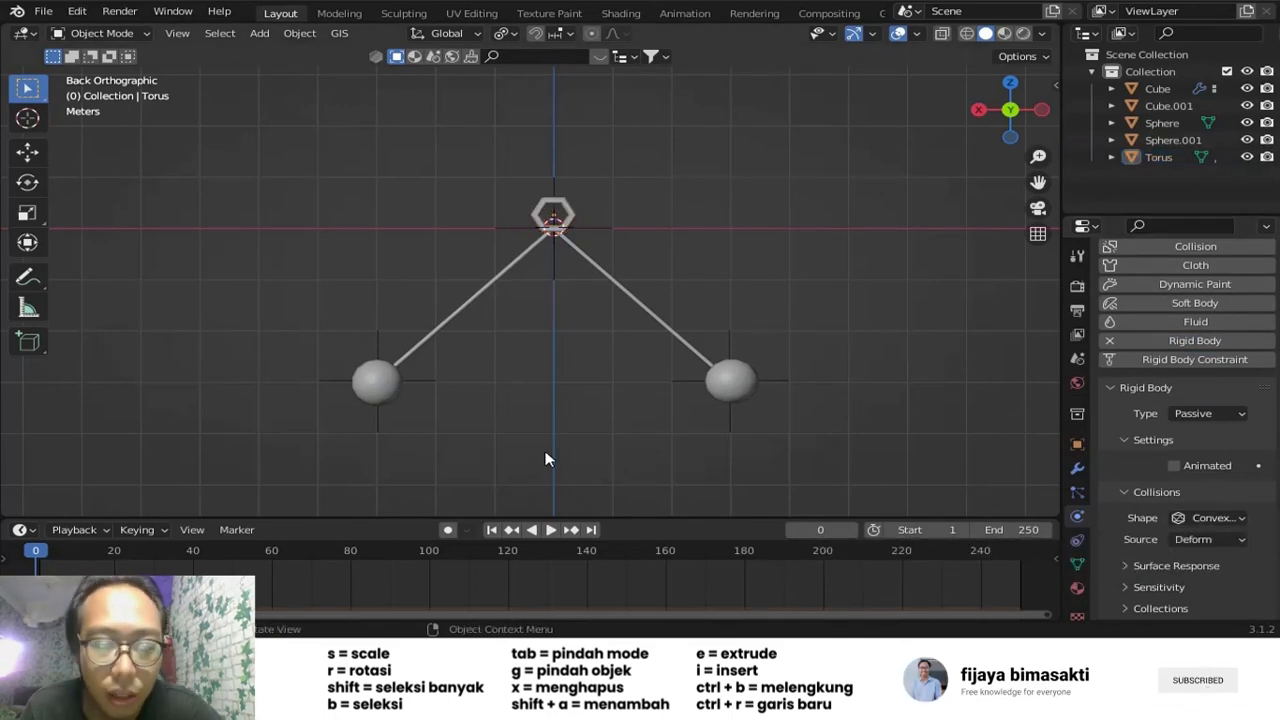
# - Play the rigid body simulation to check how the balls fall from the ring, and return to the start frame
pyautogui.click(553, 529)
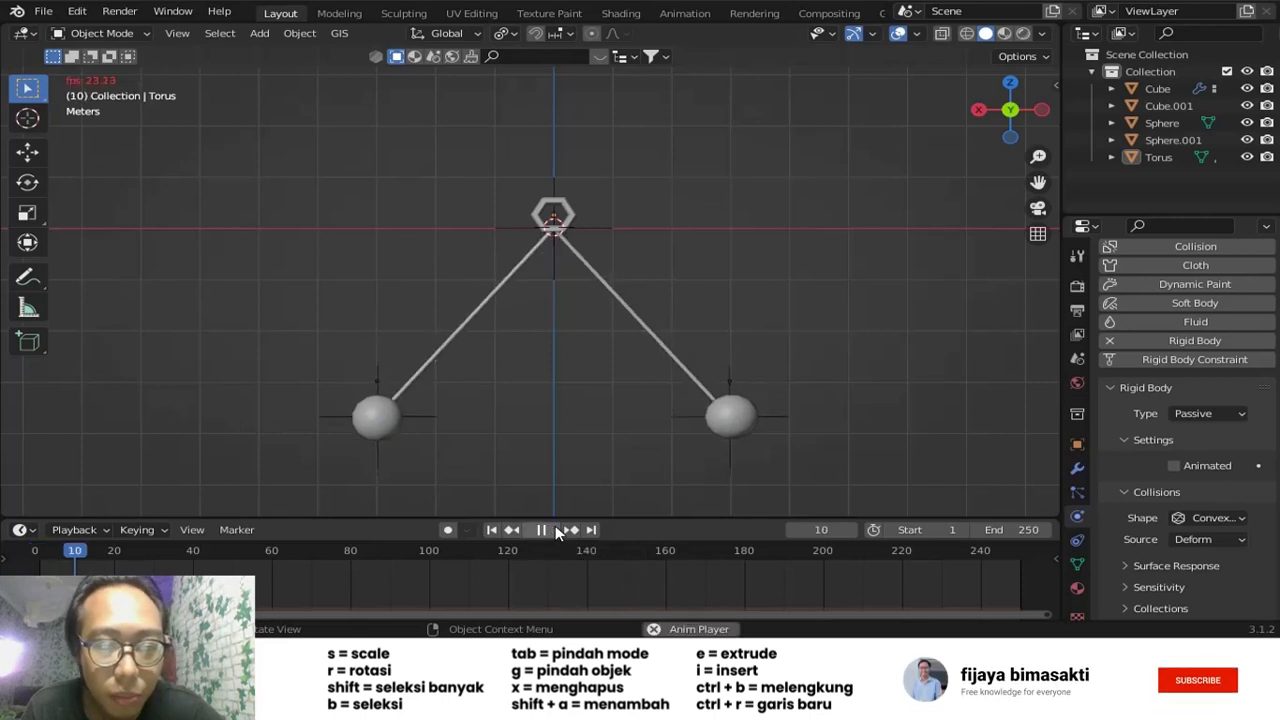
pyautogui.press('space')
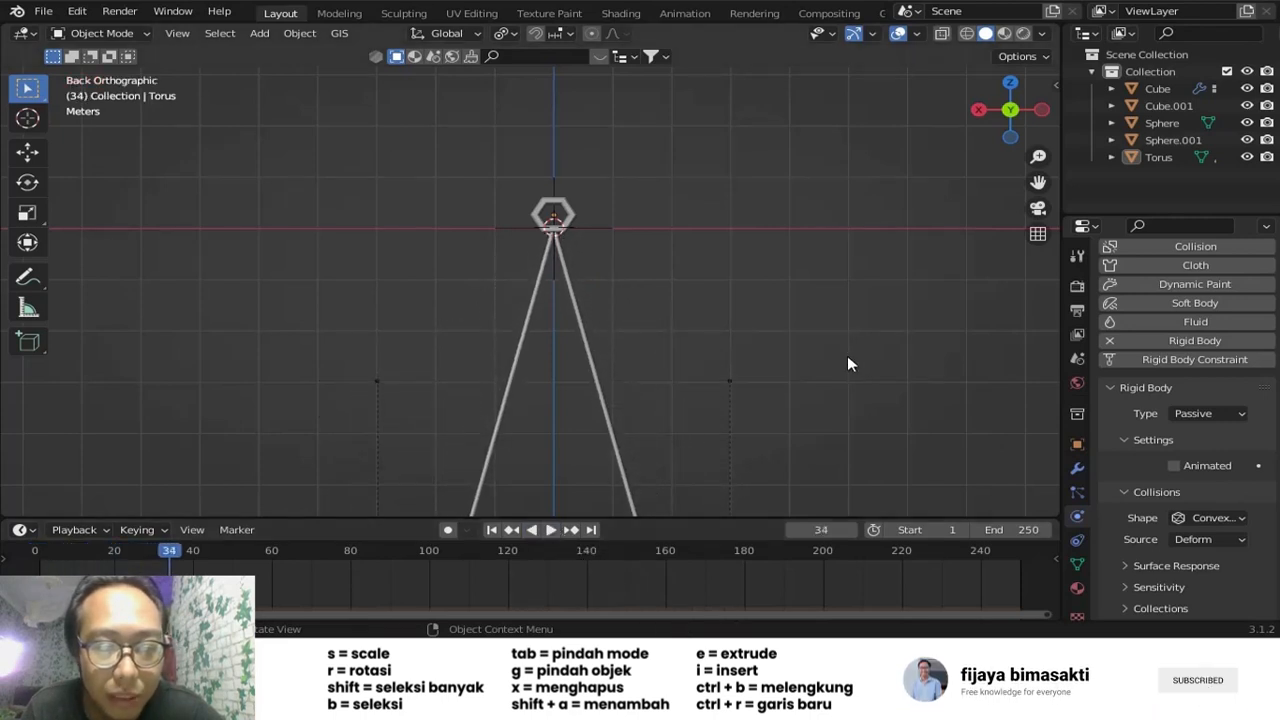
pyautogui.hotkey('shift', 'Left')
pyautogui.click(552, 535)
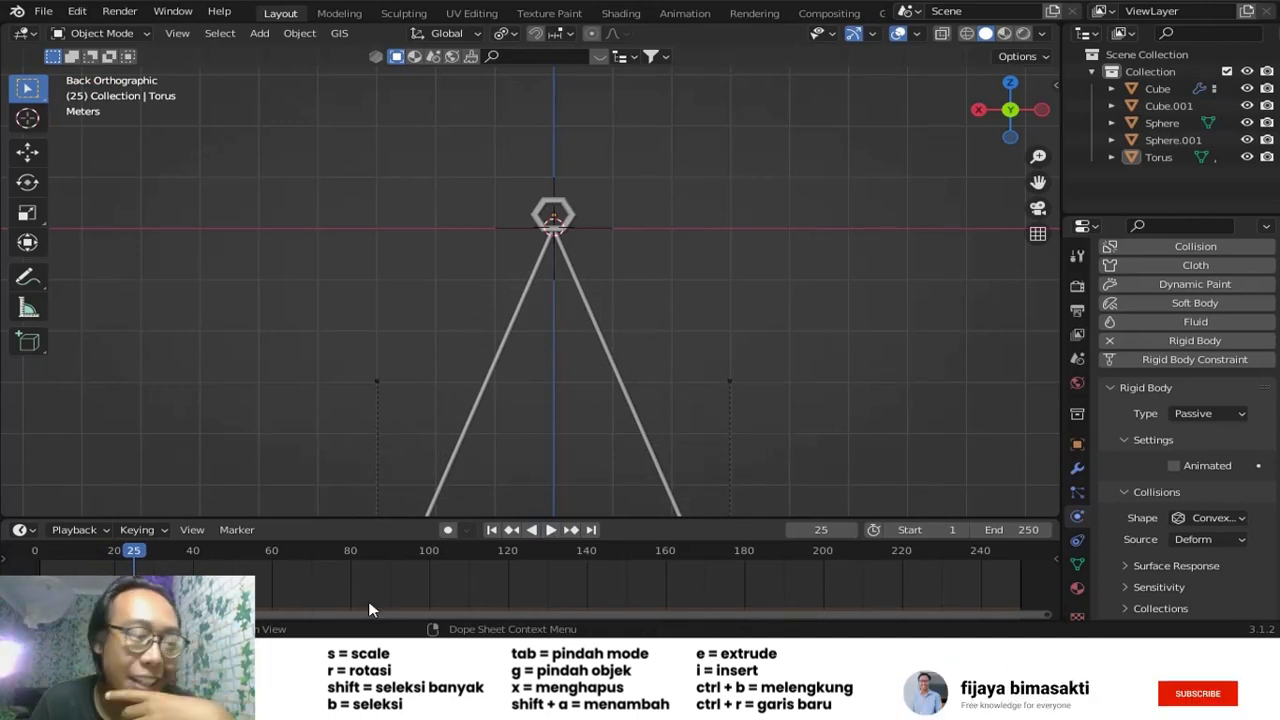
pyautogui.hotkey('shift', 'Left')
# - Connect the left ball to the torus ring with a rigid body constraint, keeping the torus as the active object
pyautogui.click(378, 401)
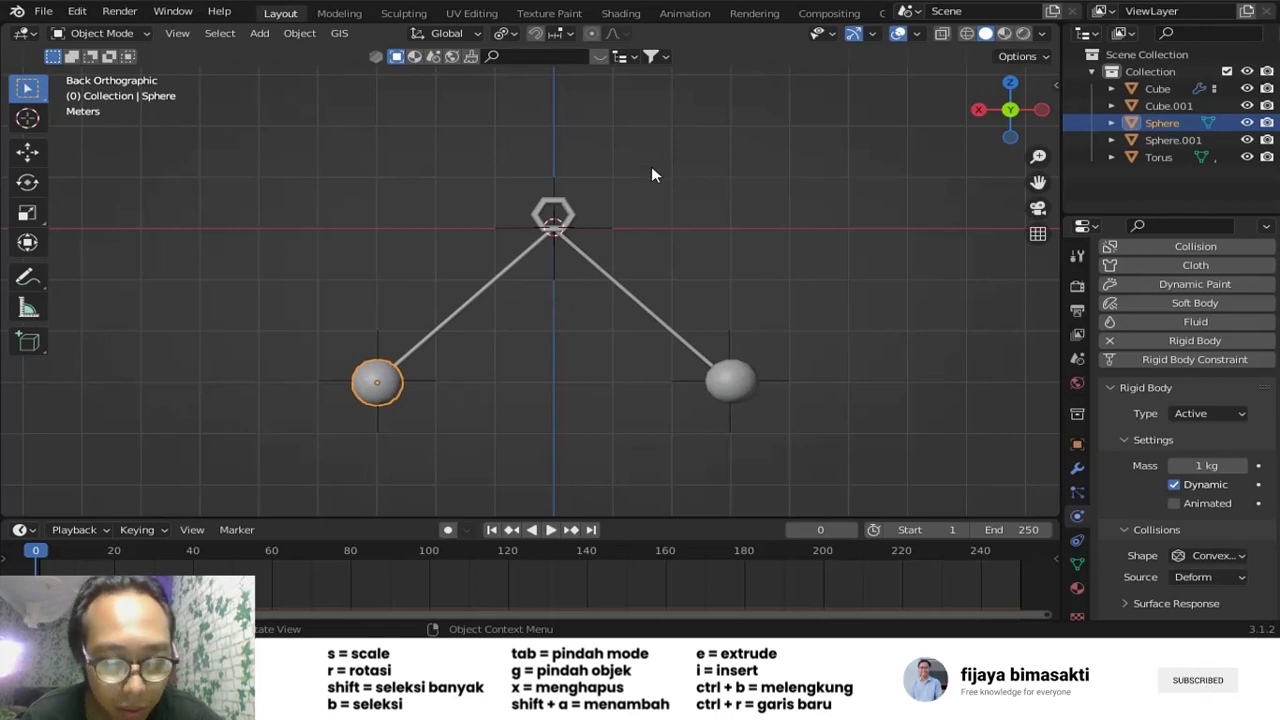
pyautogui.keyDown('shift'); pyautogui.click(571, 215); pyautogui.keyUp('shift')
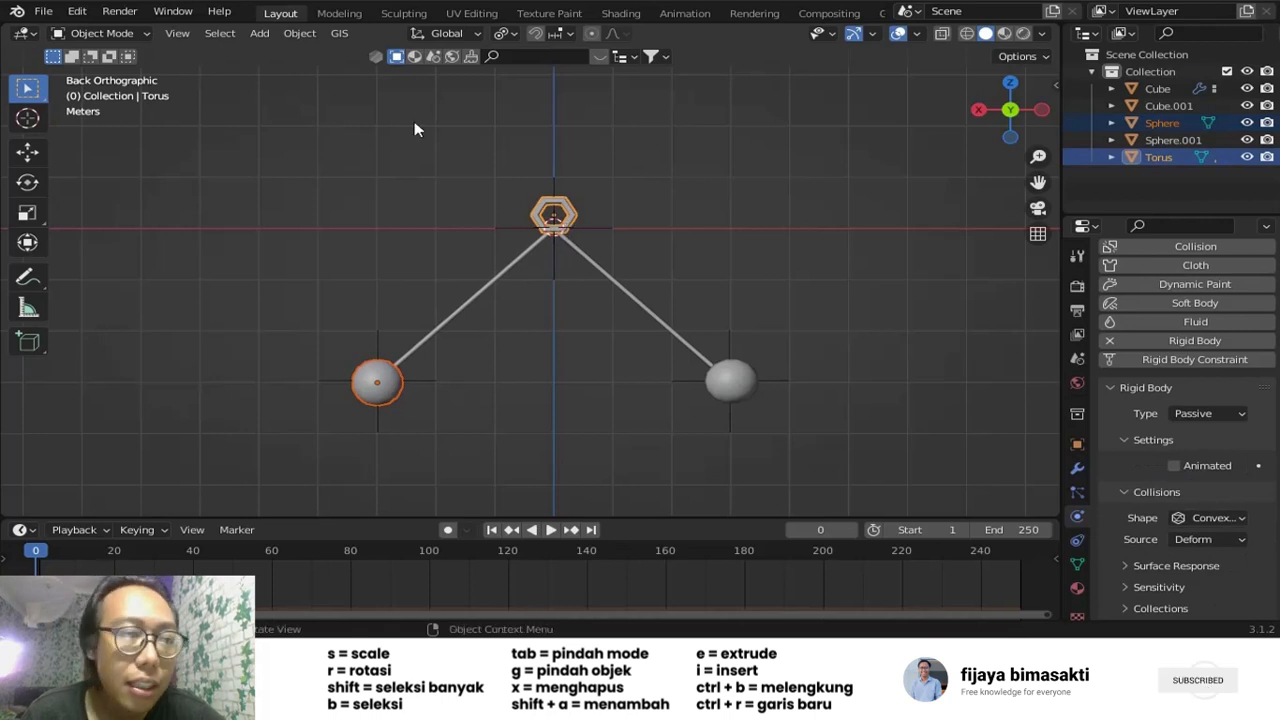
pyautogui.click(298, 37)
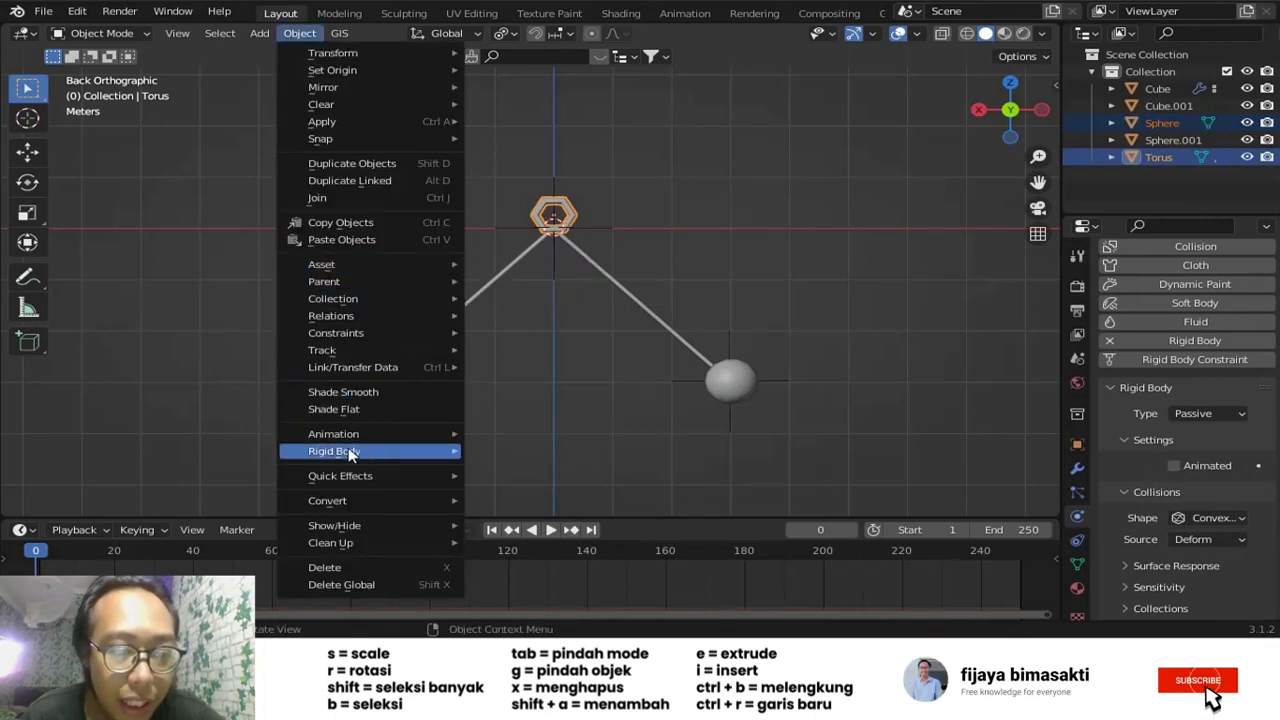
pyautogui.moveTo(389, 451)
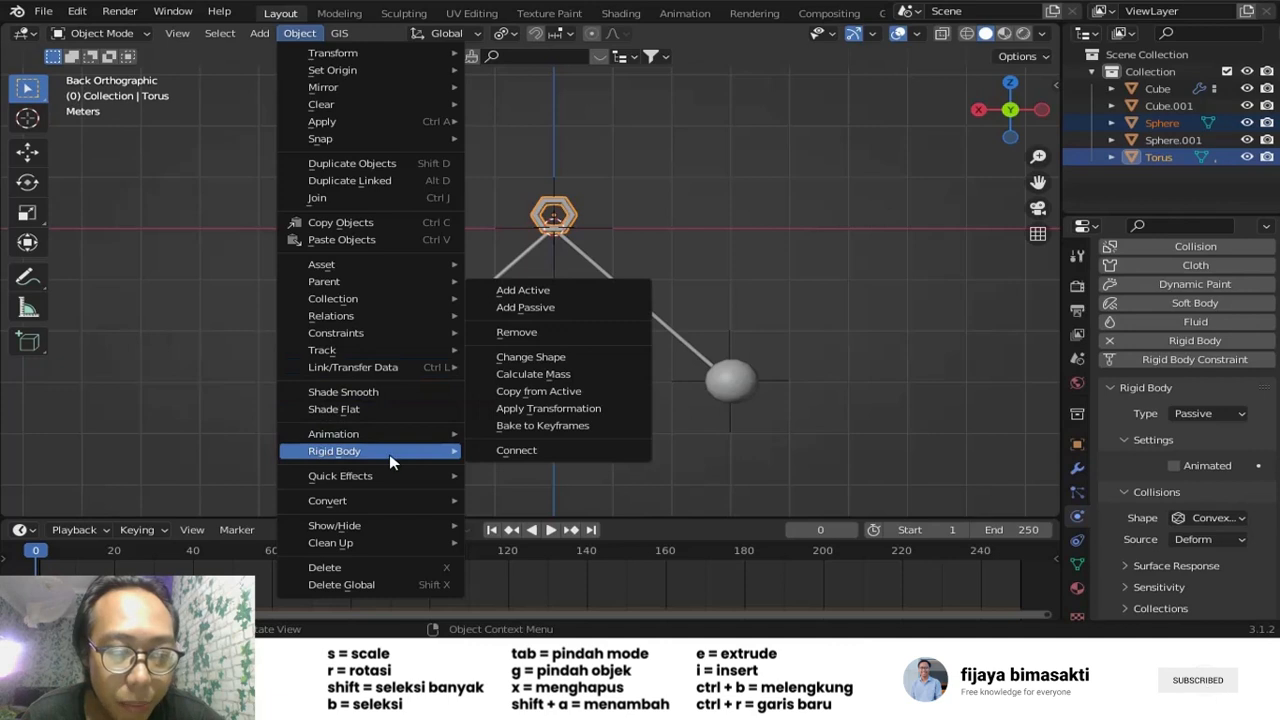
pyautogui.click(509, 451)
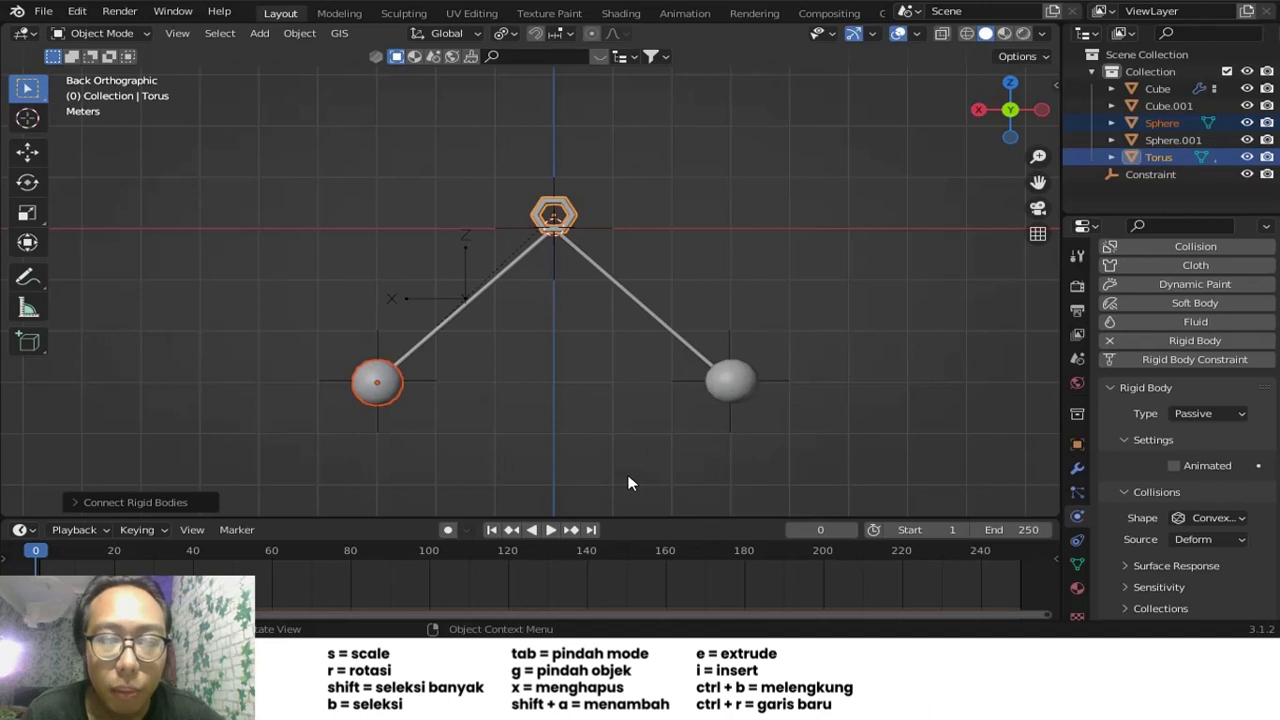
# - Select the right ball
pyautogui.click(717, 386)
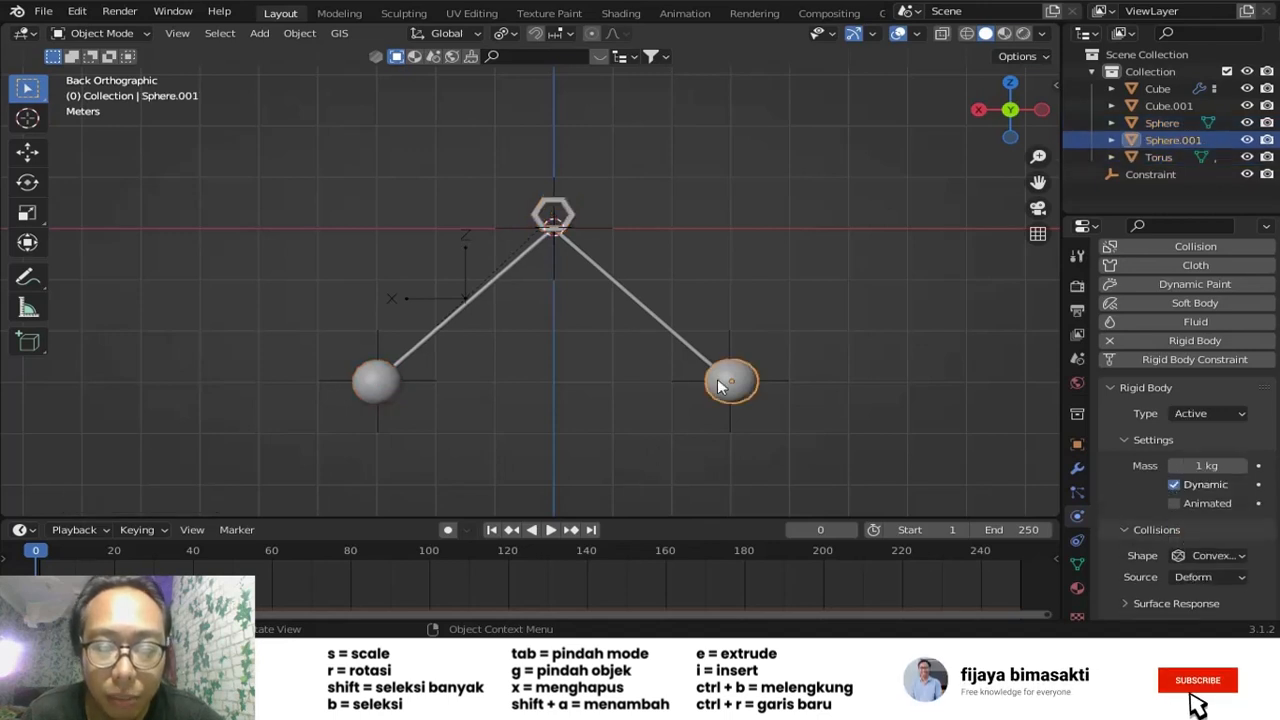
# - Connect the selected sphere to the torus with a rigid body constraint, with the torus as the active object
pyautogui.keyDown('shift'); pyautogui.click(555, 215); pyautogui.keyUp('shift')
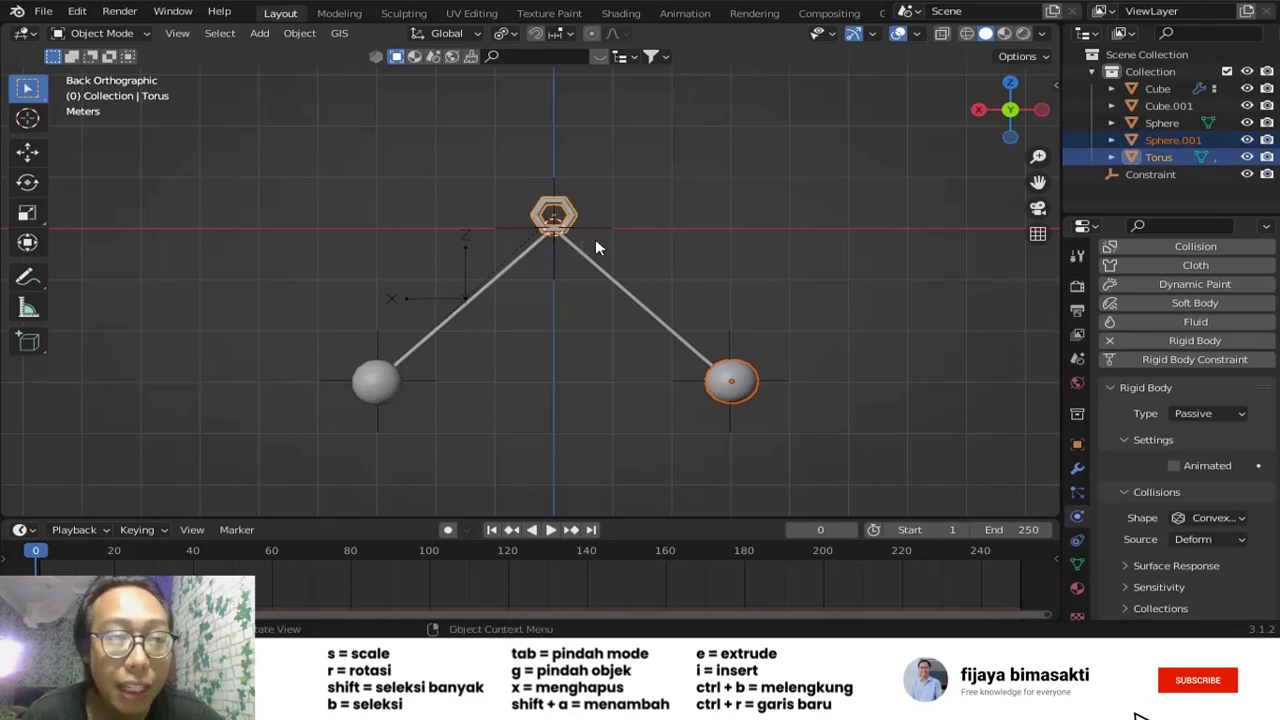
pyautogui.click(313, 35)
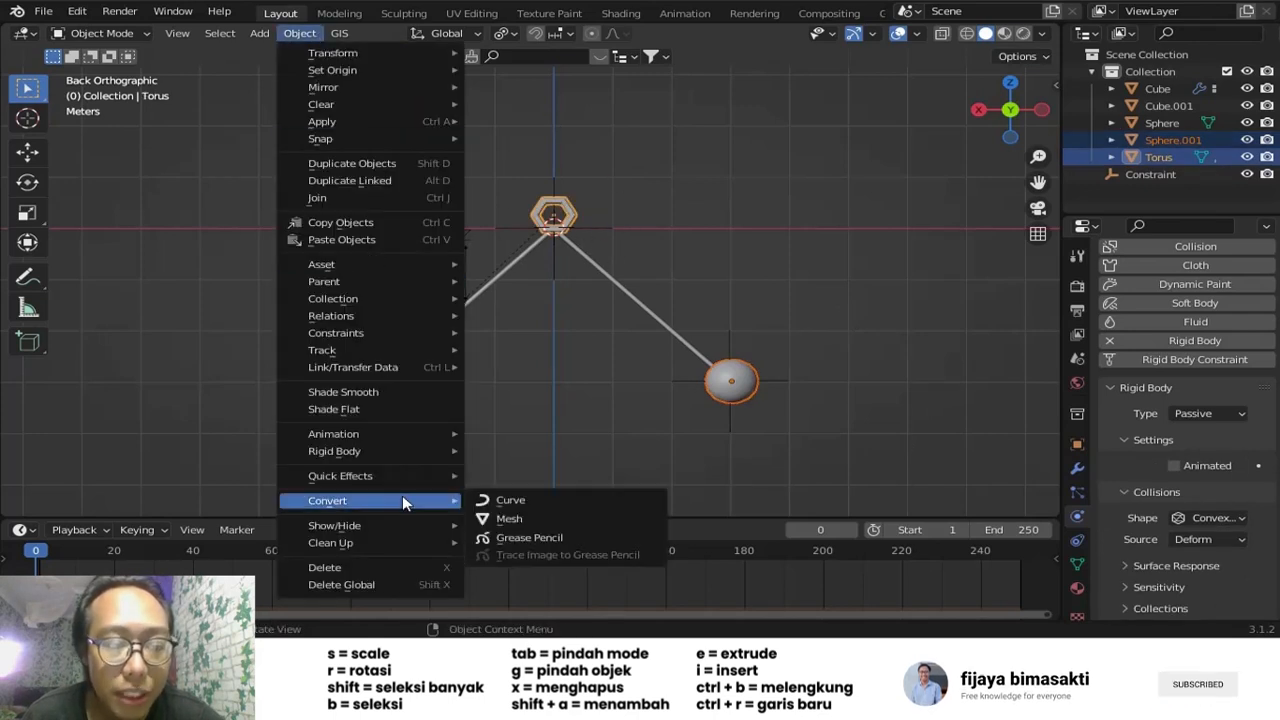
pyautogui.moveTo(408, 449)
pyautogui.click(519, 445)
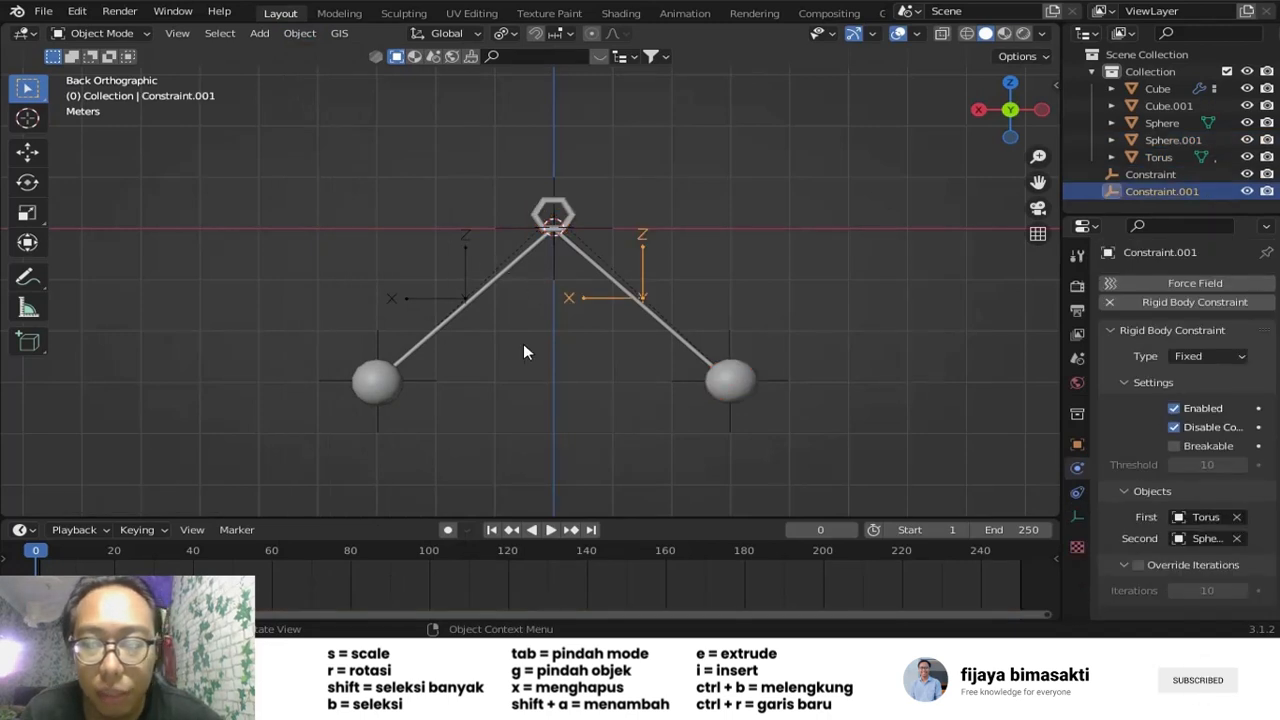
pyautogui.click(592, 338)
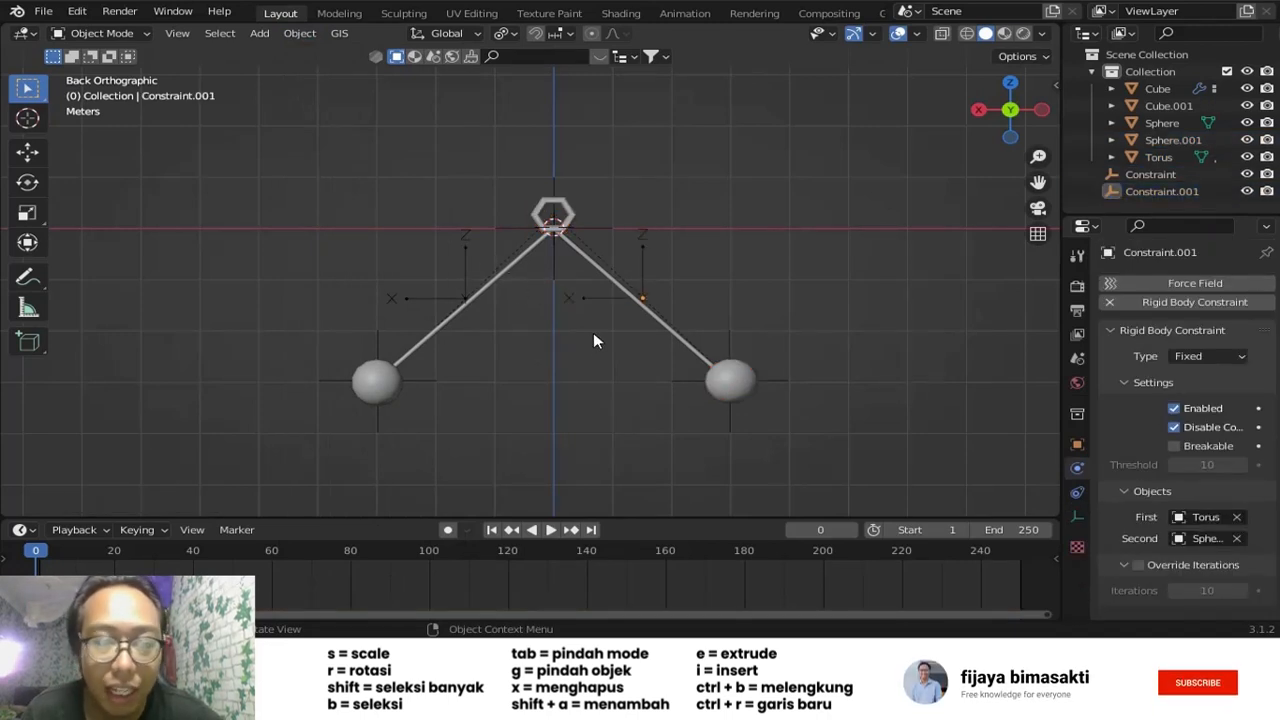
# - Change the first rigid body constraint, above the left rod, to Generic Spring and enable its X, Y and Z angle limits
pyautogui.click(475, 281)
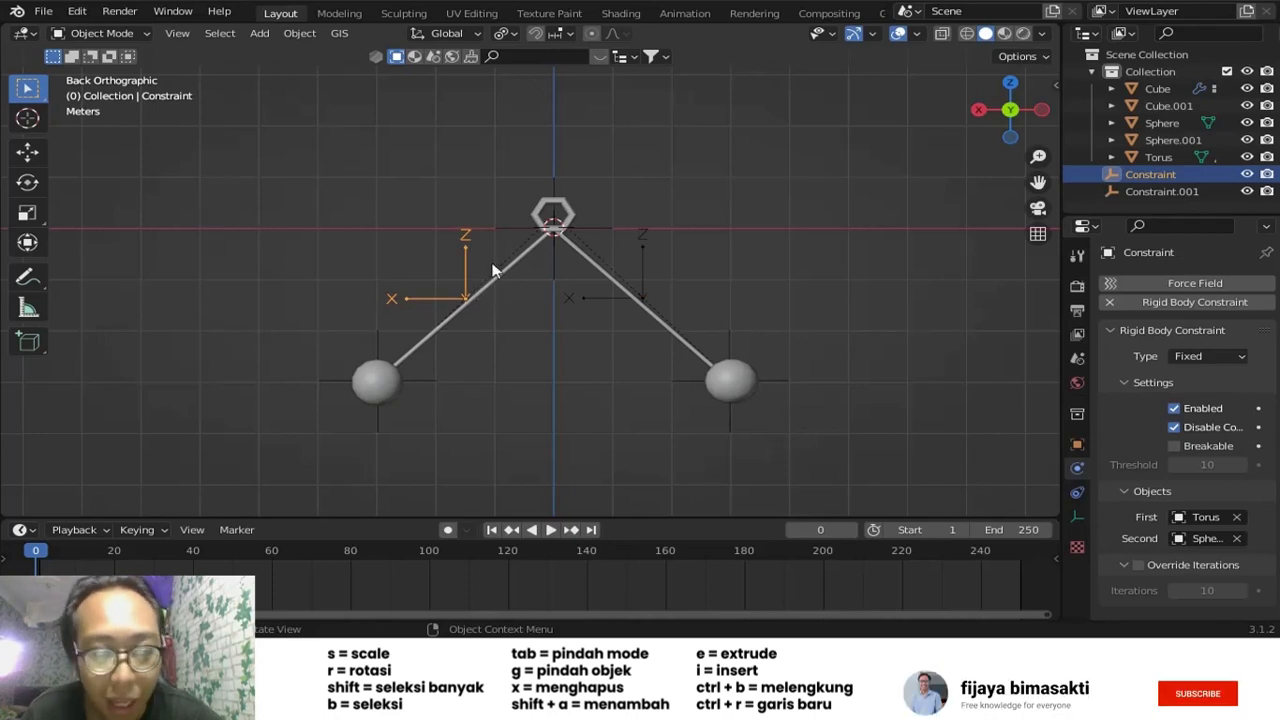
pyautogui.click(1236, 362)
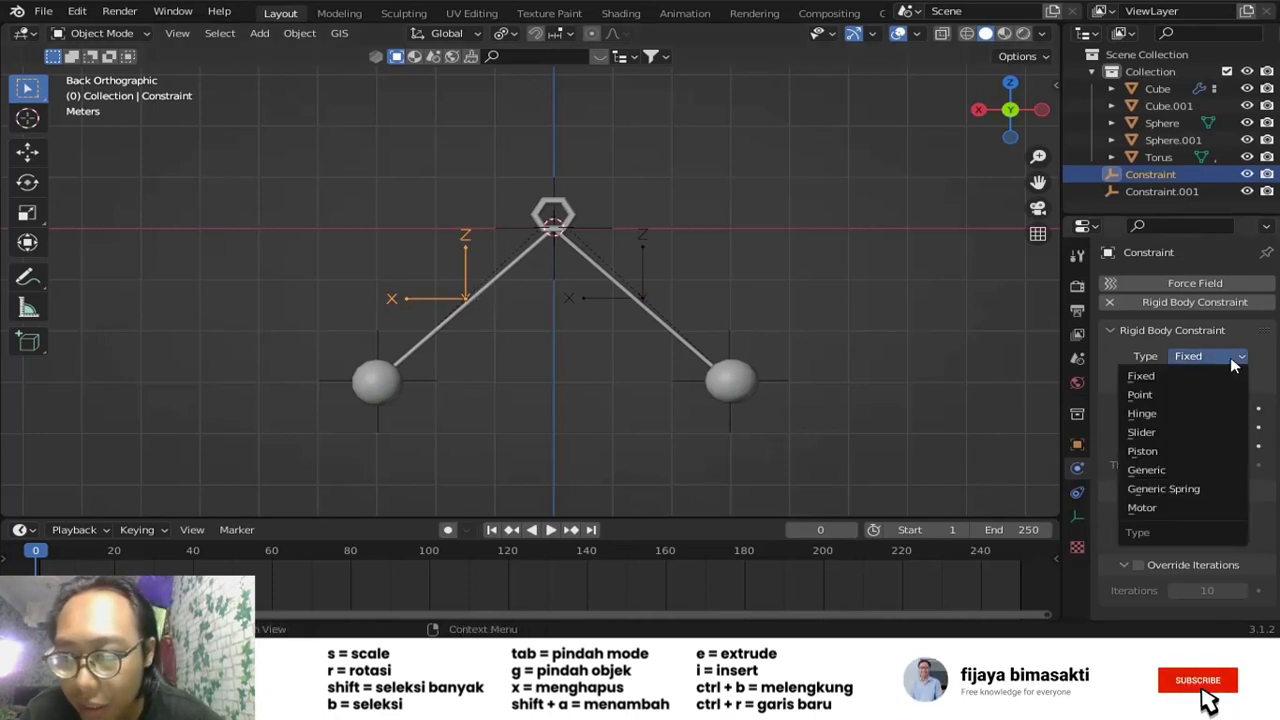
pyautogui.click(1190, 489)
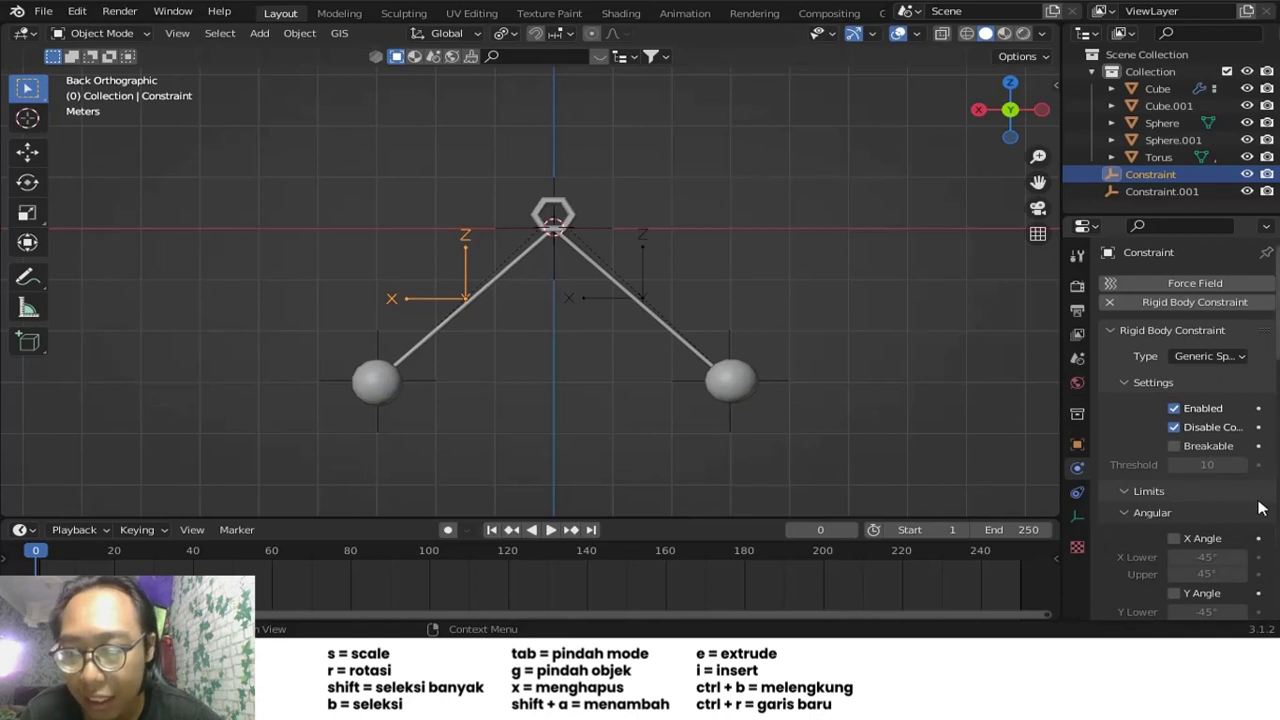
pyautogui.scroll(-5, 1258, 508)
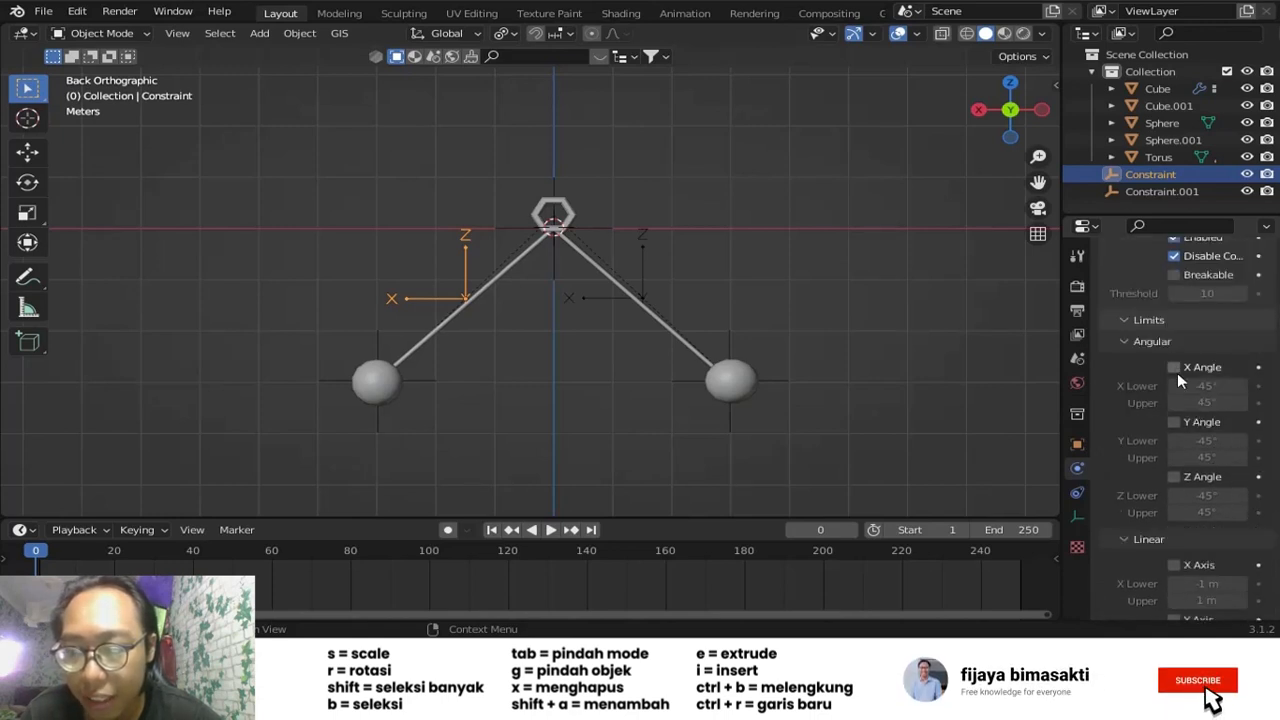
pyautogui.click(1175, 369)
pyautogui.click(1175, 423)
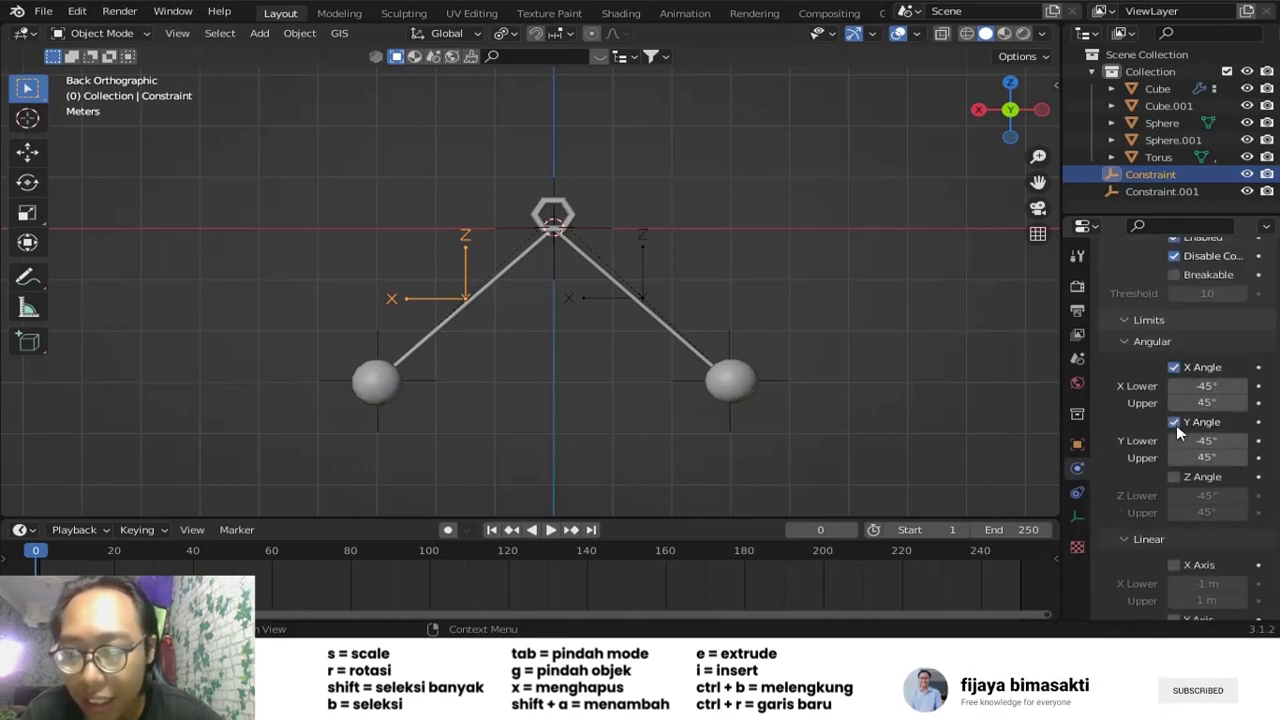
pyautogui.click(1173, 476)
# - Enable the X, Y and Z linear axis limits on the first constraint, and deselect it
pyautogui.scroll(-4, 1238, 488)
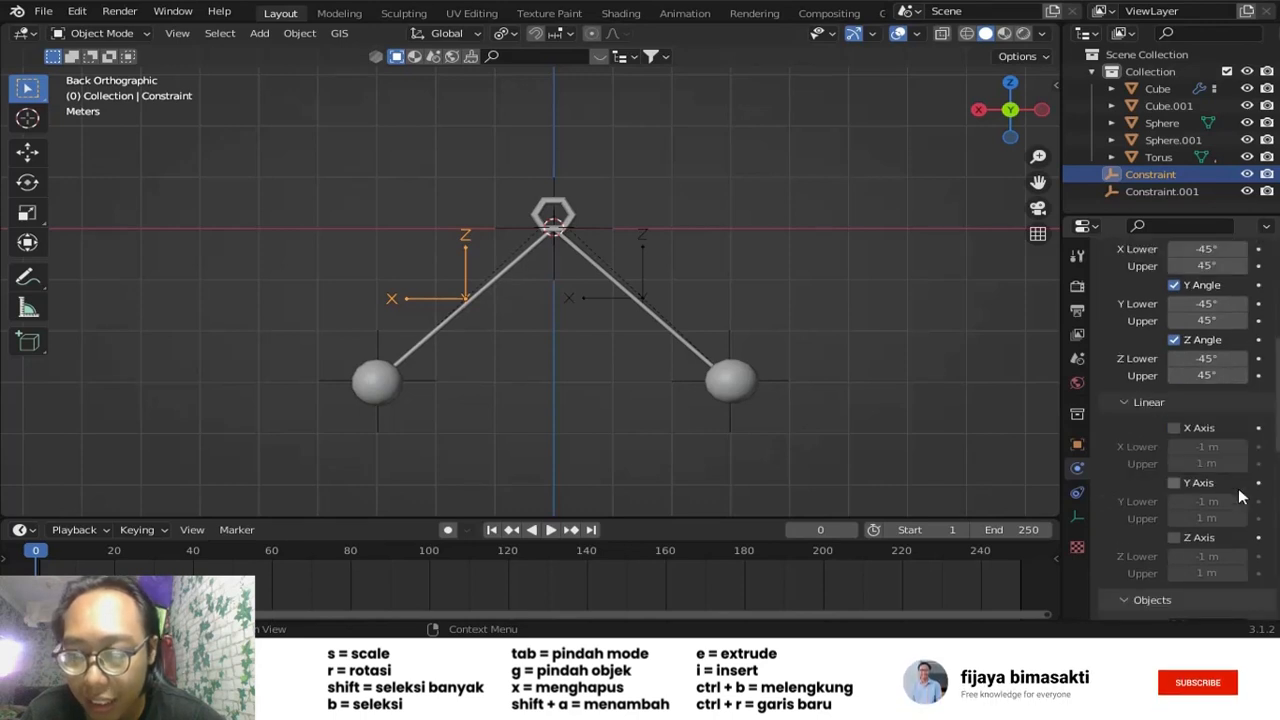
pyautogui.click(1174, 428)
pyautogui.click(1174, 483)
pyautogui.scroll(-2, 1202, 490)
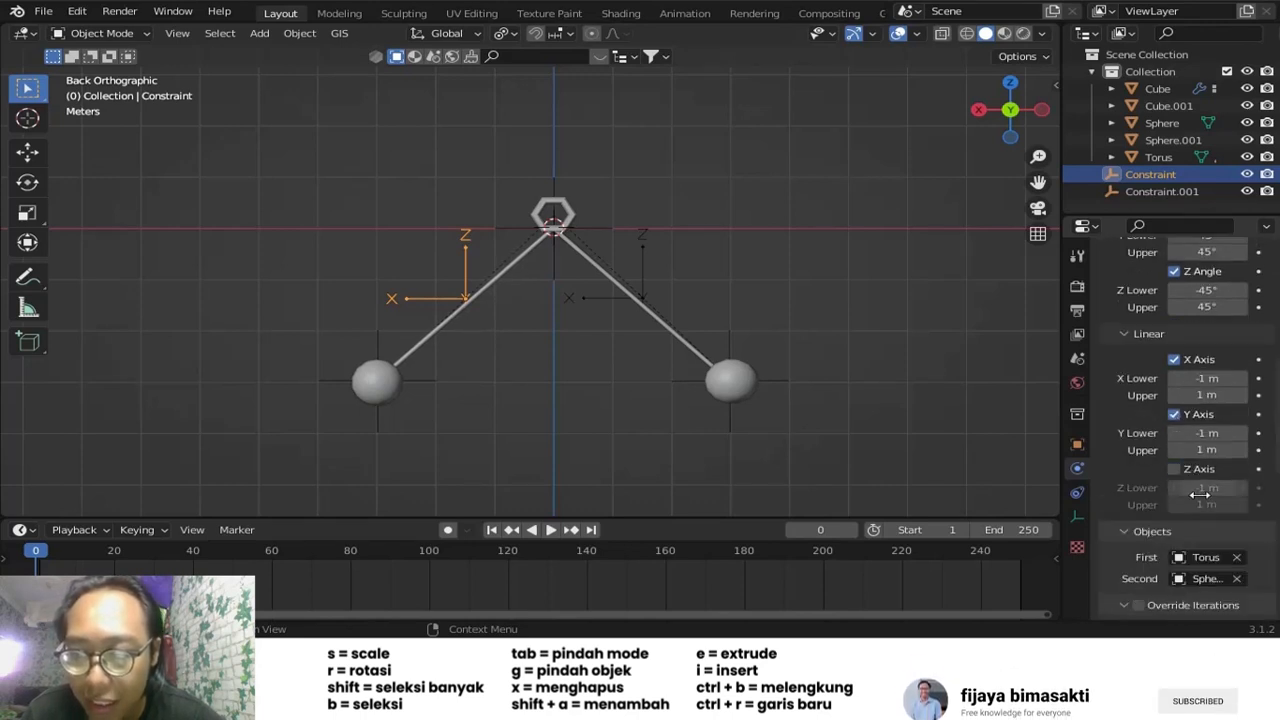
pyautogui.click(1175, 470)
pyautogui.click(648, 455)
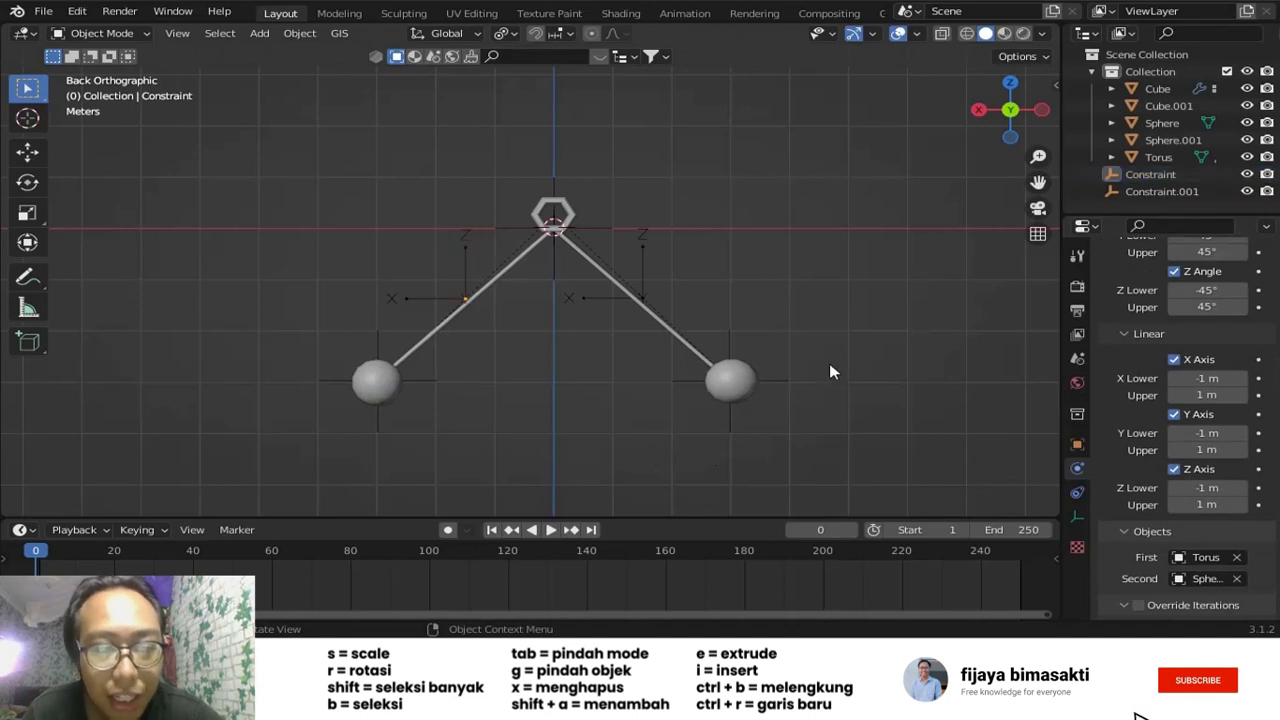
# - Change Constraint.001, above the right rod, to Generic Spring and enable its X, Y and Z angle limits
pyautogui.click(640, 264)
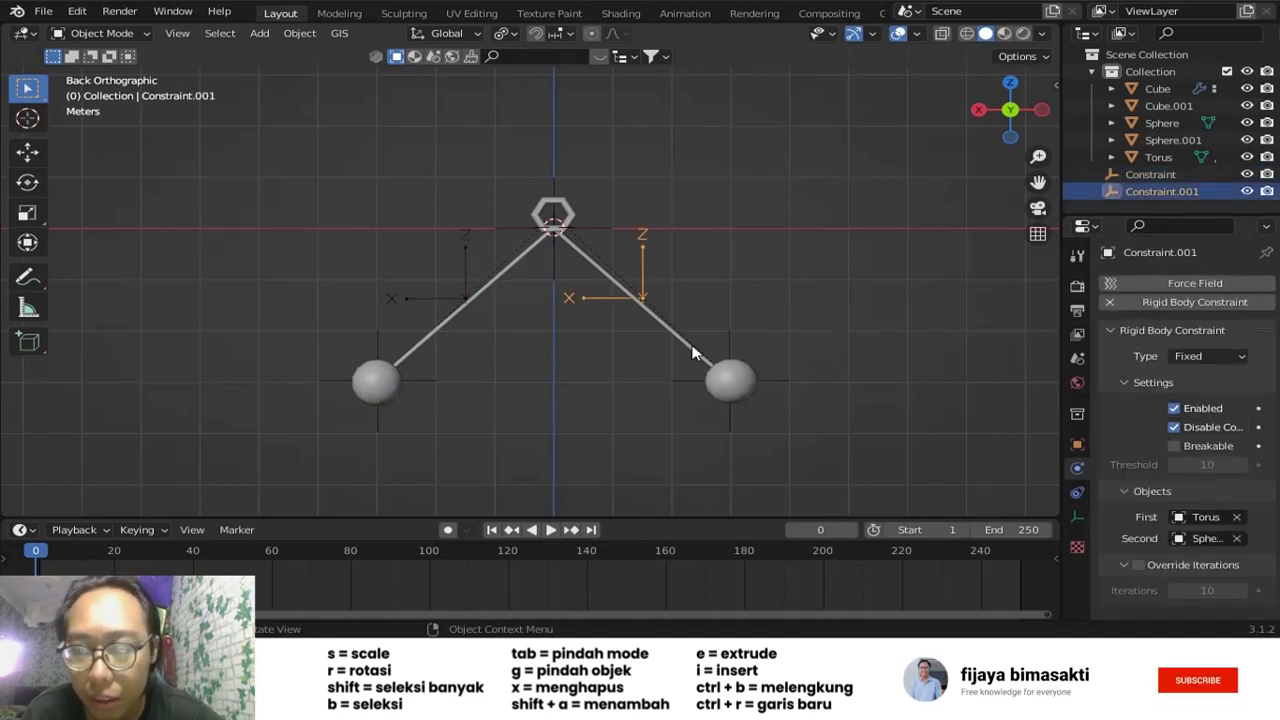
pyautogui.click(1210, 356)
pyautogui.click(1193, 486)
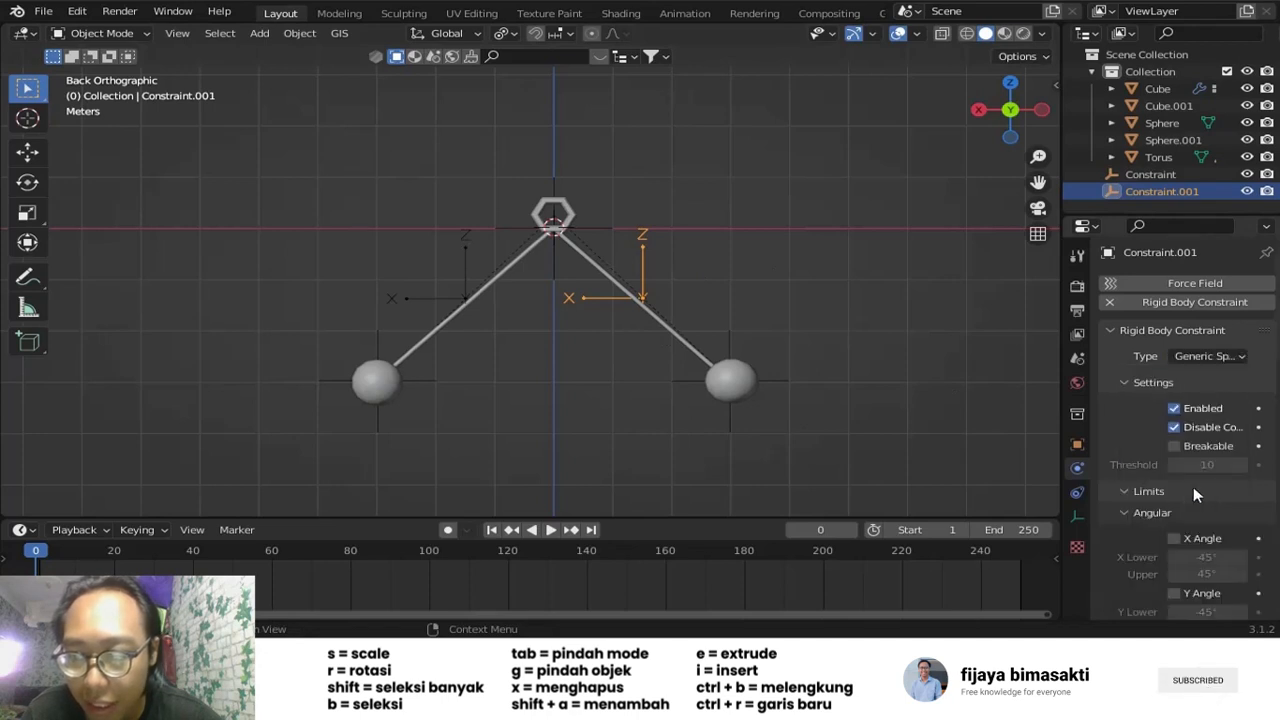
pyautogui.scroll(-3, 1210, 480)
pyautogui.scroll(-1, 1218, 480)
pyautogui.click(1172, 401)
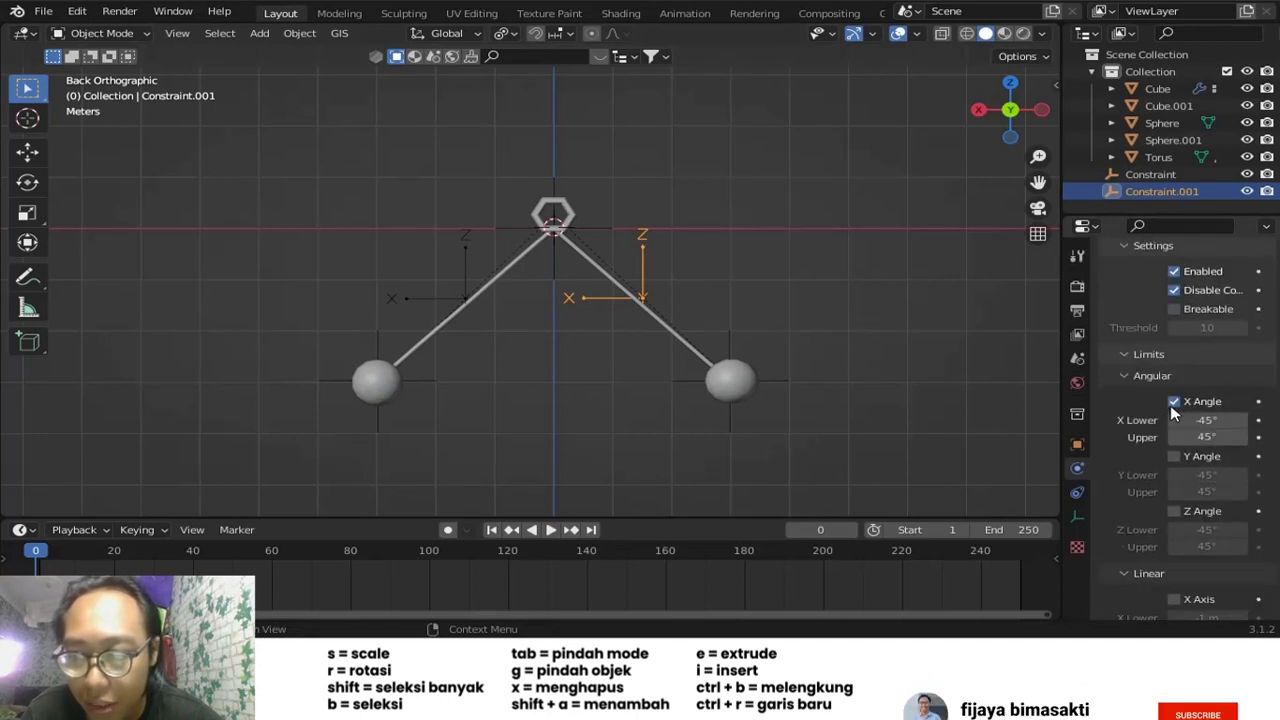
pyautogui.click(1181, 458)
pyautogui.click(1175, 511)
# - Enable the X, Y and Z linear axis limits on Constraint.001
pyautogui.scroll(-3, 1187, 511)
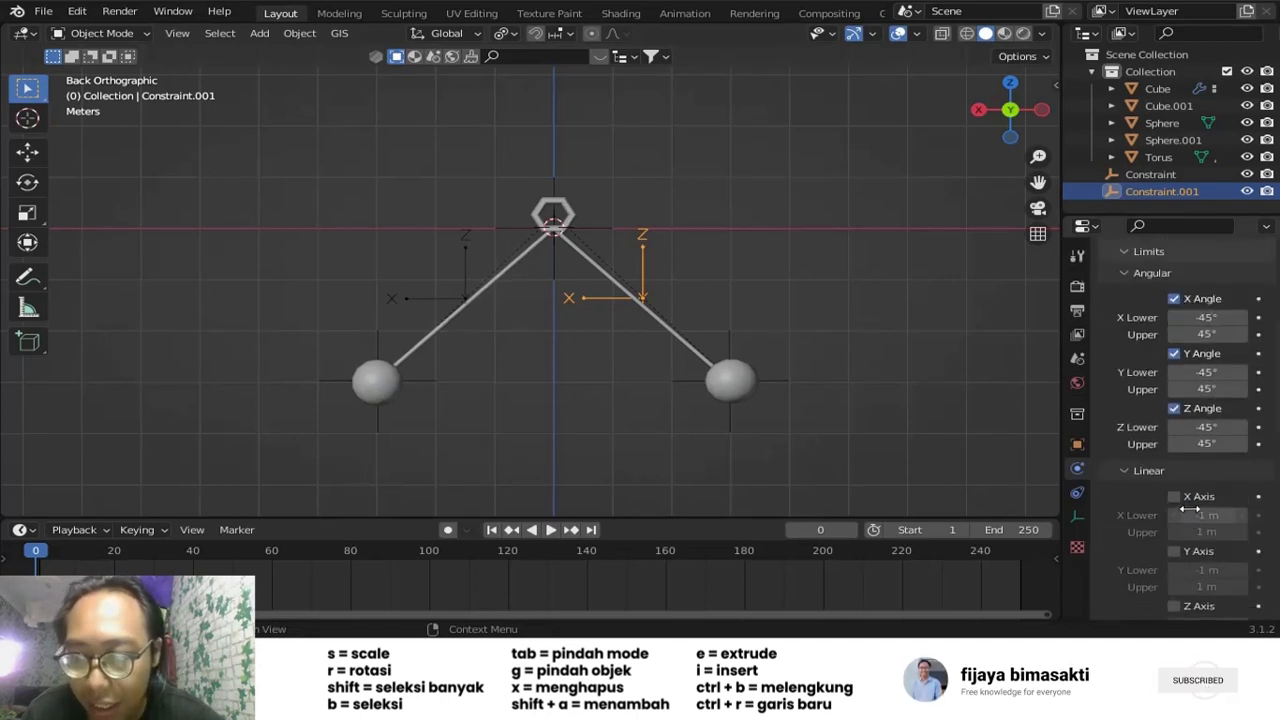
pyautogui.click(1187, 499)
pyautogui.click(1175, 551)
pyautogui.click(1175, 606)
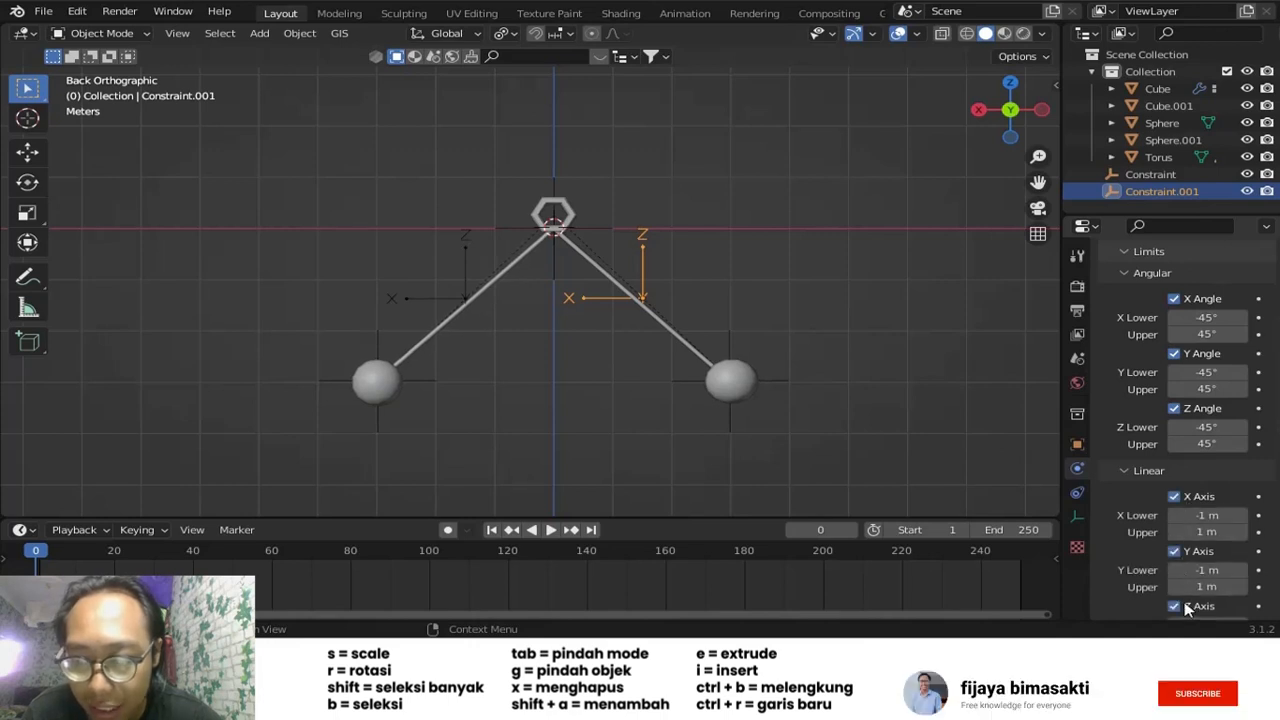
# - Play the simulation to check how the two balls swing, then return the timeline to frame 0
pyautogui.click(552, 534)
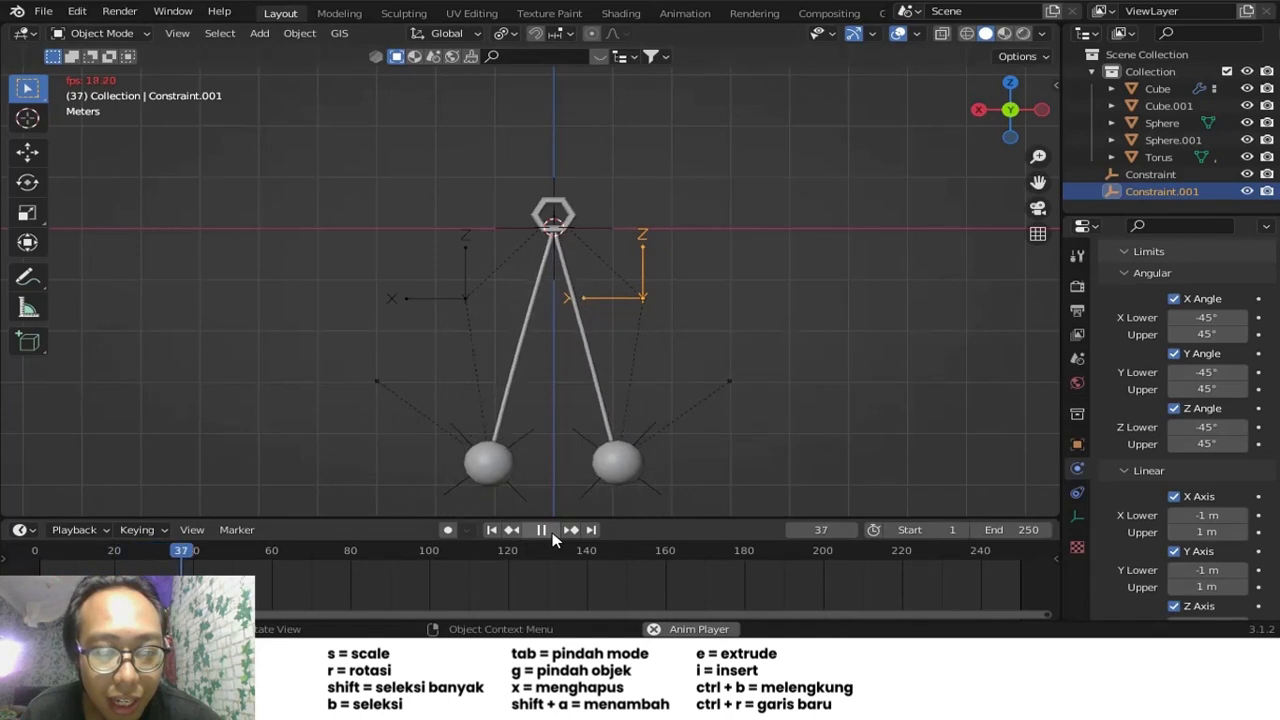
pyautogui.click(552, 532)
pyautogui.scroll(-3, 703, 457)
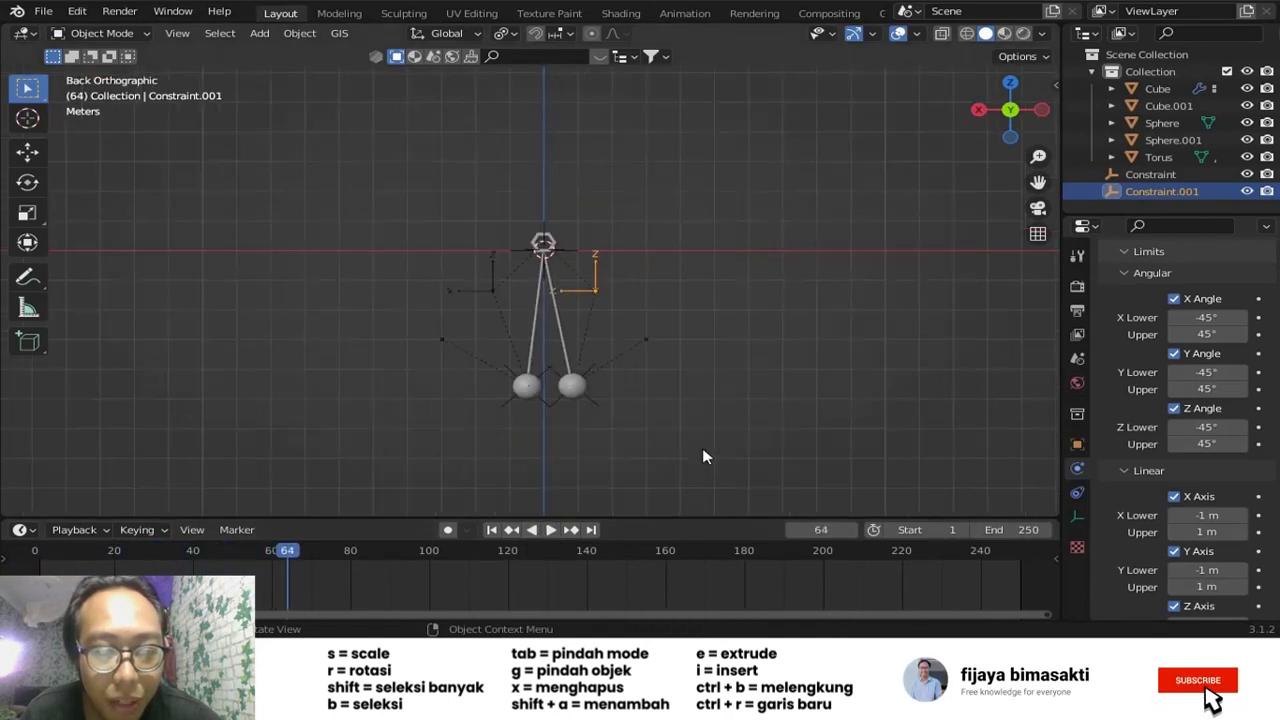
pyautogui.scroll(2, 703, 457)
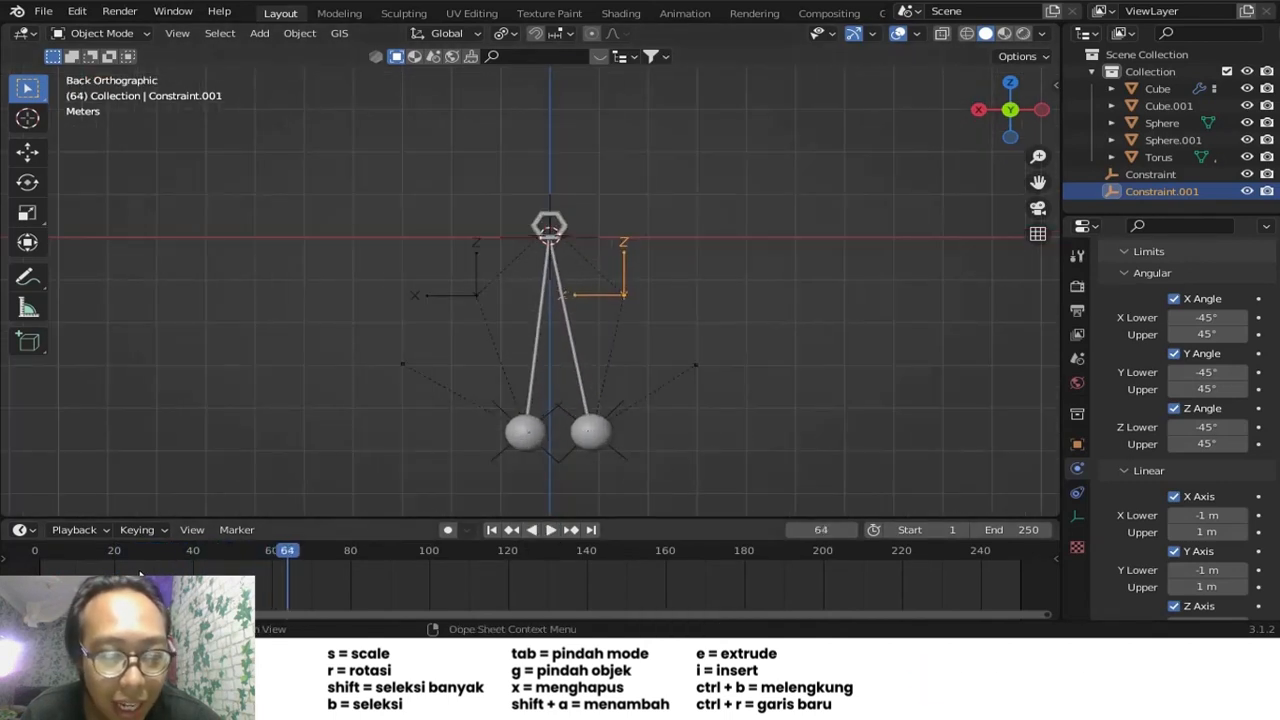
pyautogui.moveTo(141, 560); pyautogui.dragTo(1032, 560)
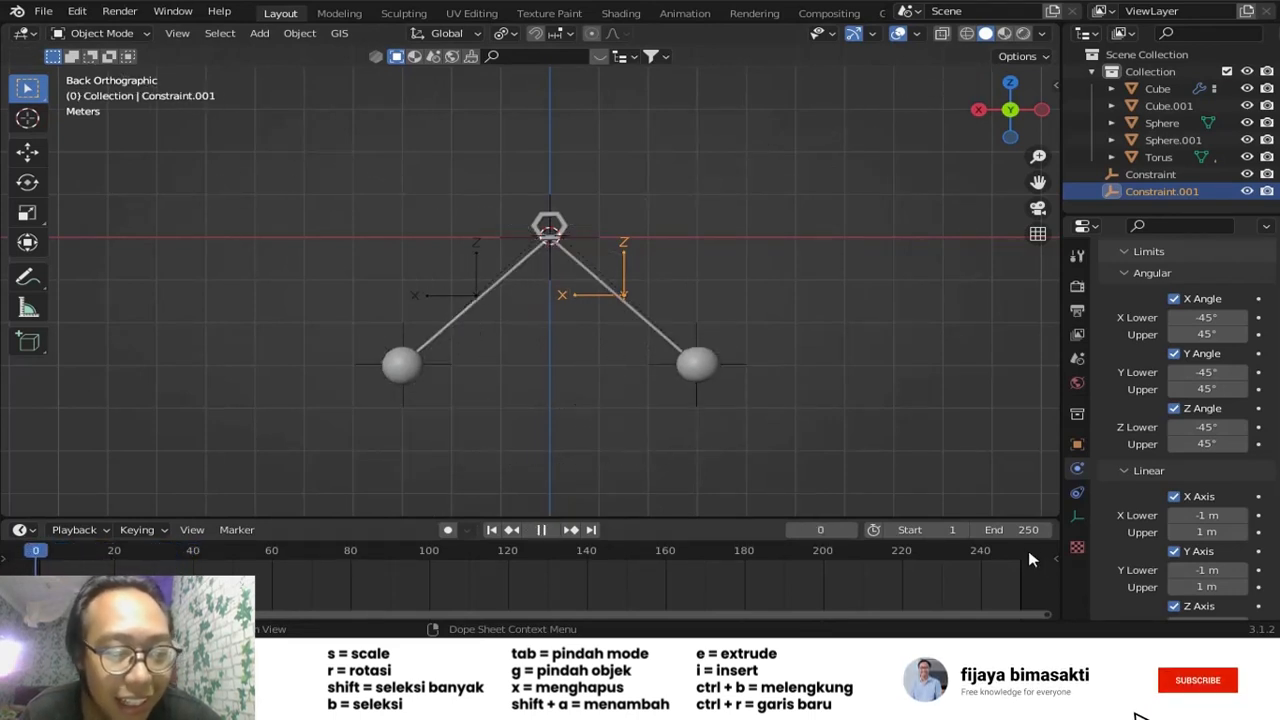
# - Move both constraint empties from beside the rods to the base of the torus, where the two rods meet
pyautogui.scroll(3, 610, 441)
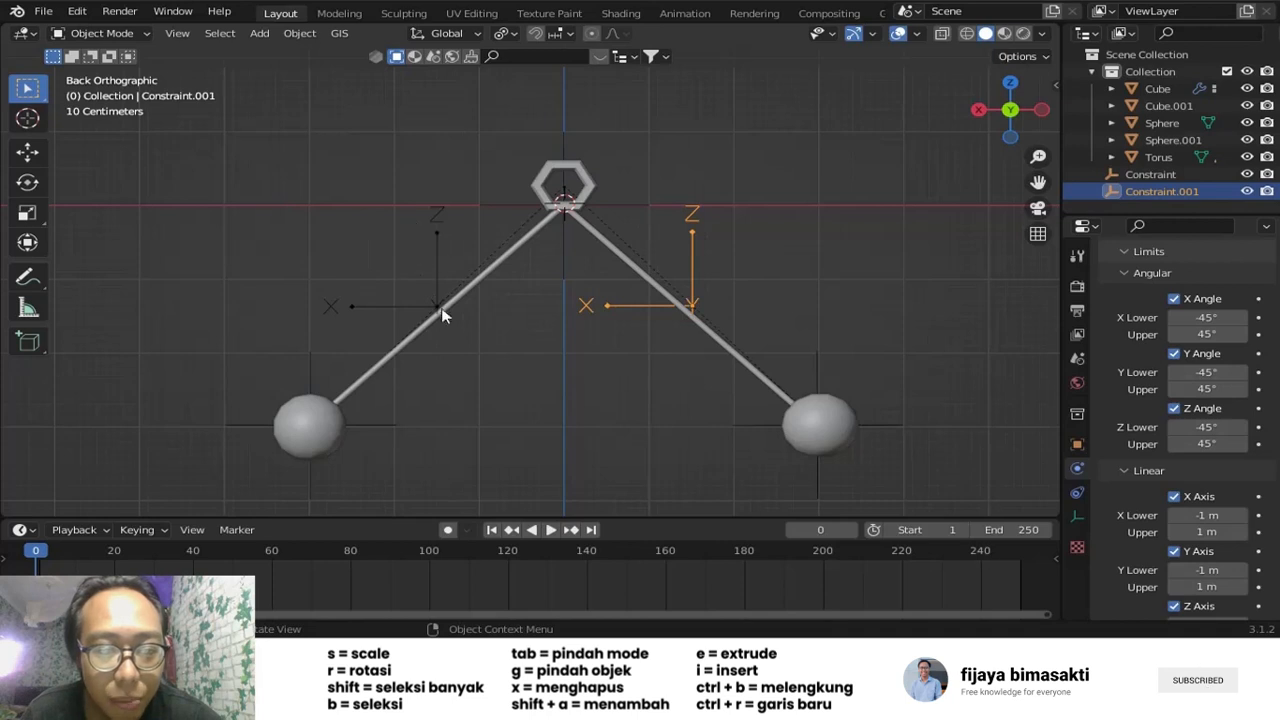
pyautogui.click(505, 349)
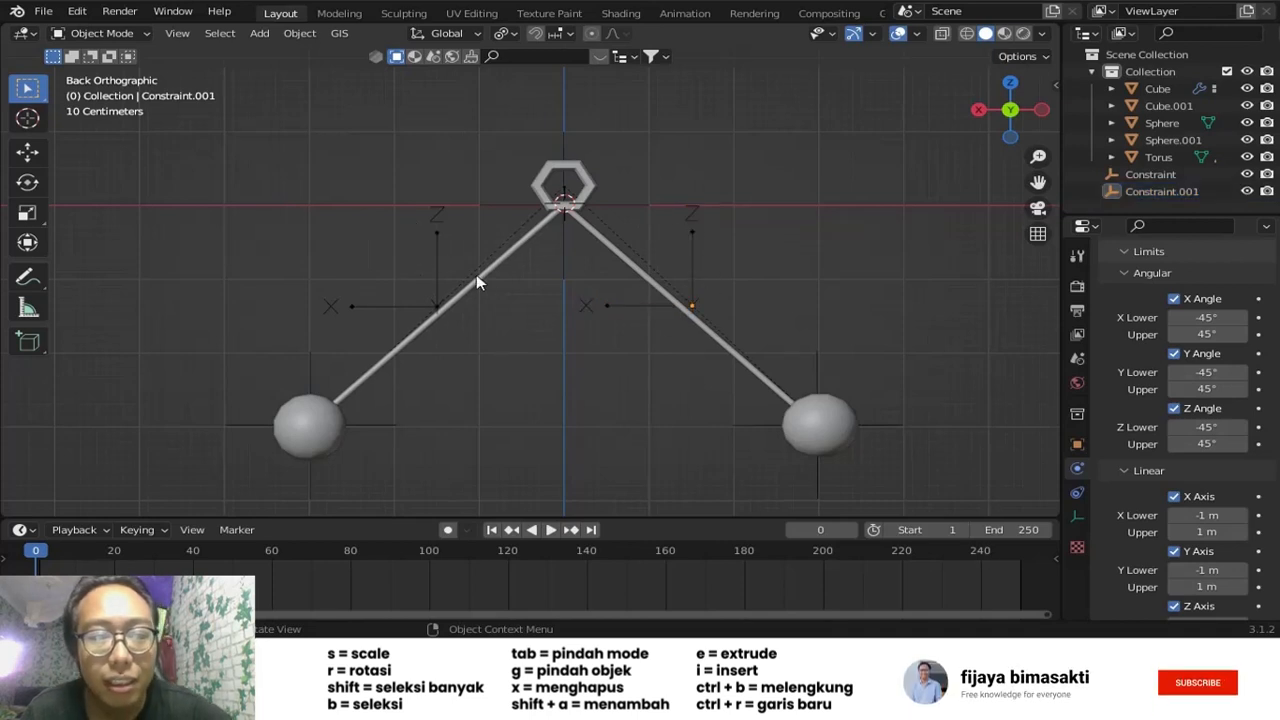
pyautogui.click(438, 281)
pyautogui.press('g')
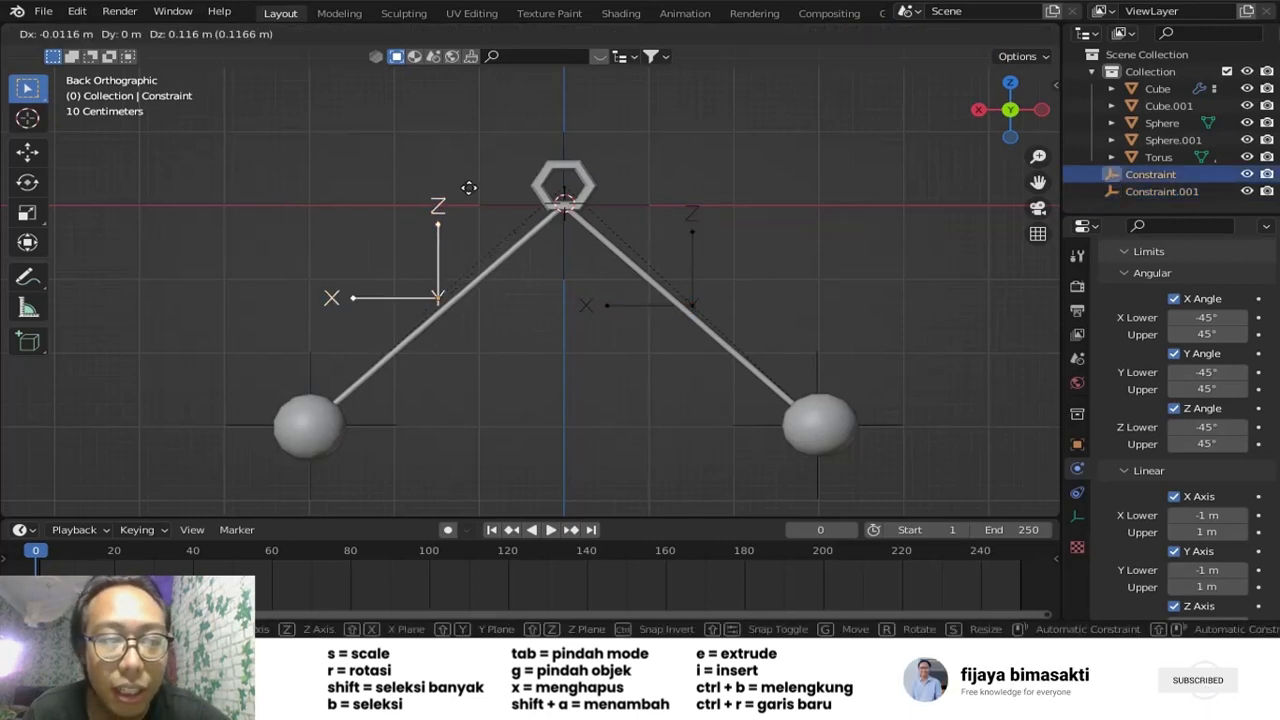
pyautogui.click(565, 172)
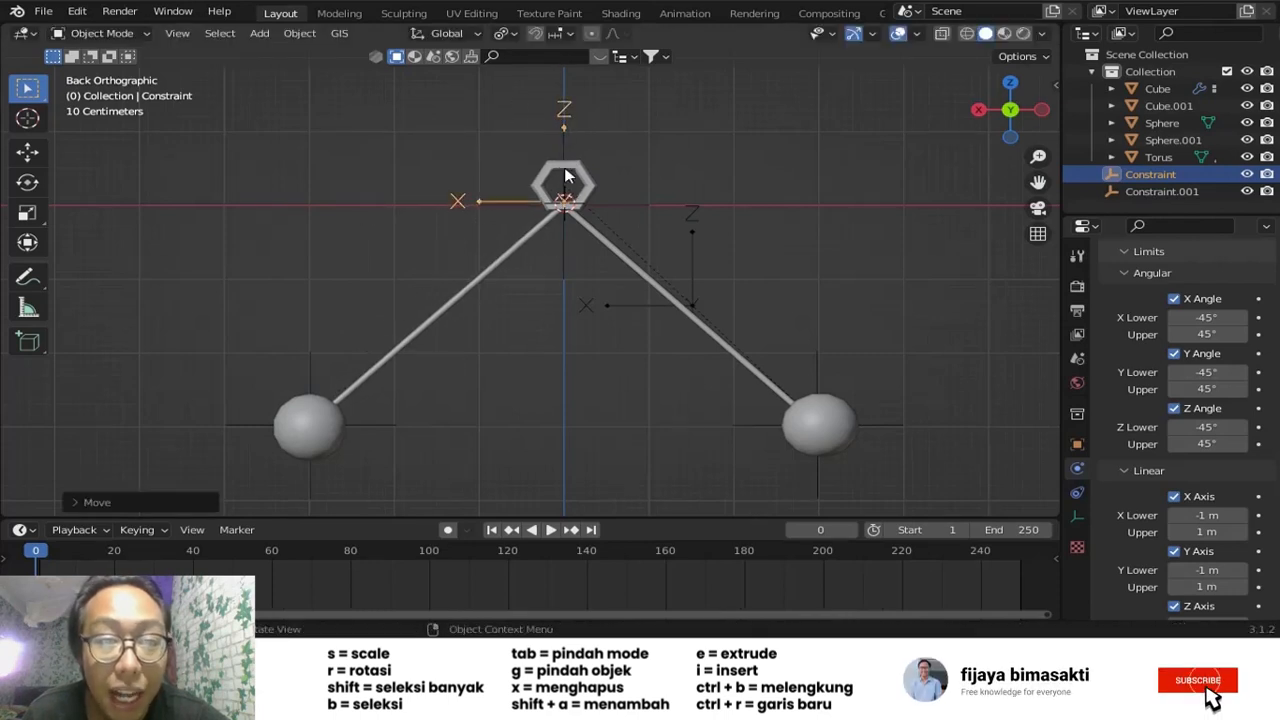
pyautogui.click(693, 275)
pyautogui.press('g')
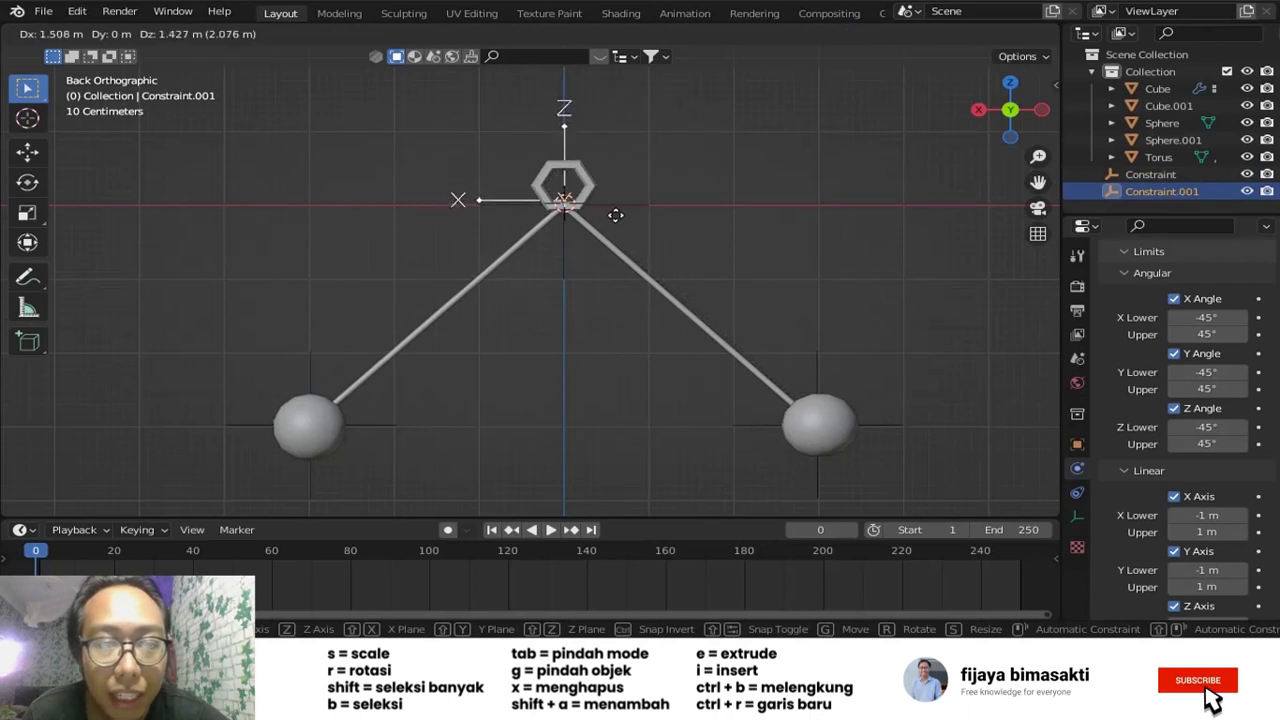
pyautogui.click(615, 215)
# - Set the cloth collision quality of the left rod to 4
pyautogui.scroll(-4, 615, 215)
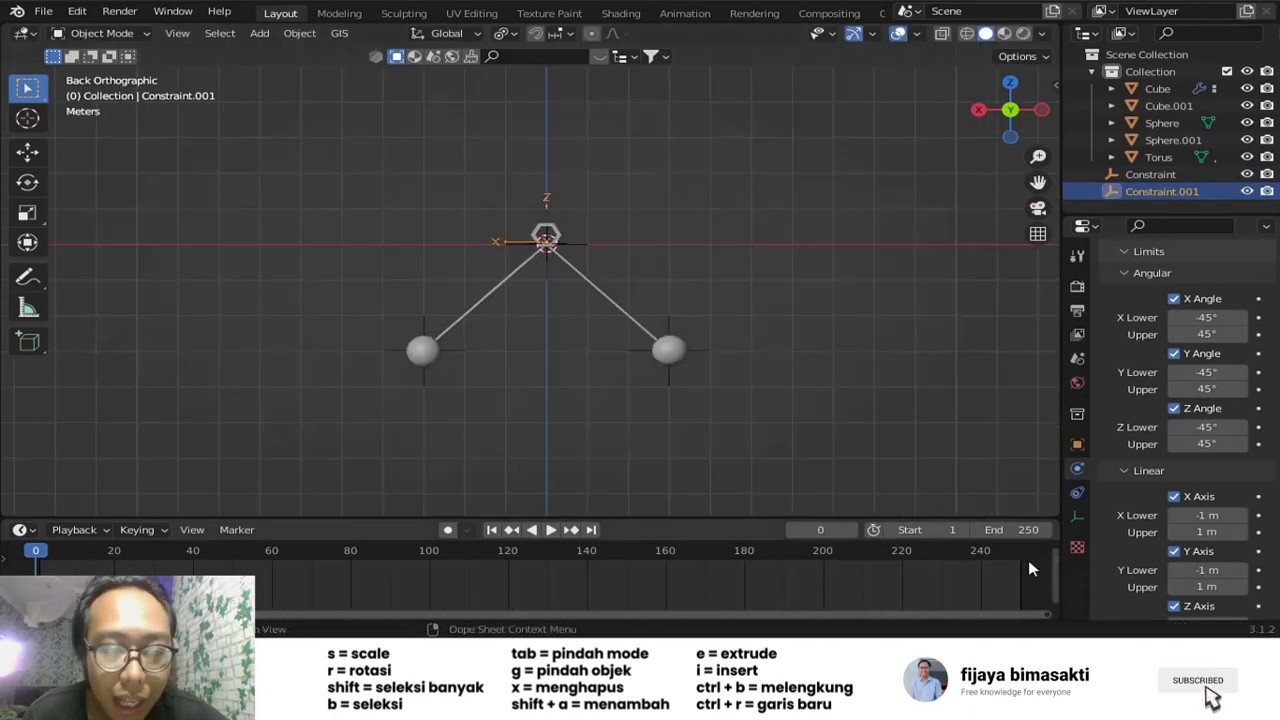
pyautogui.click(486, 292)
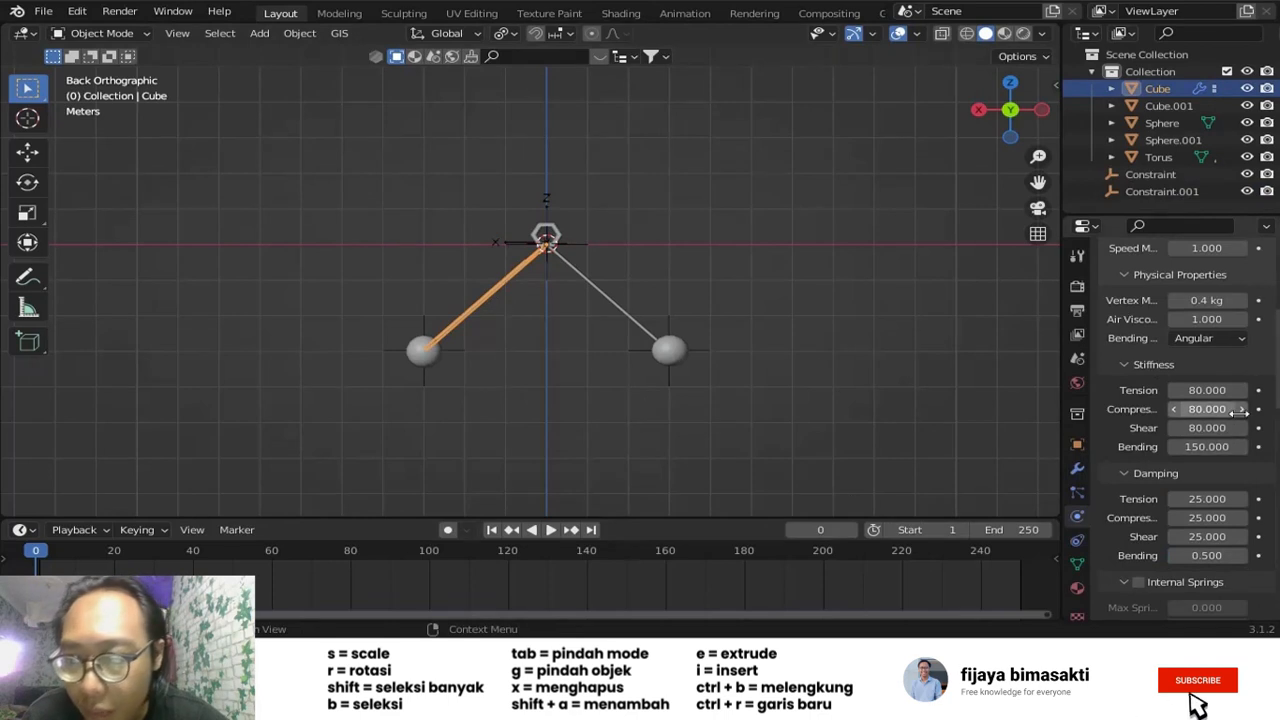
pyautogui.scroll(-8, 1215, 501)
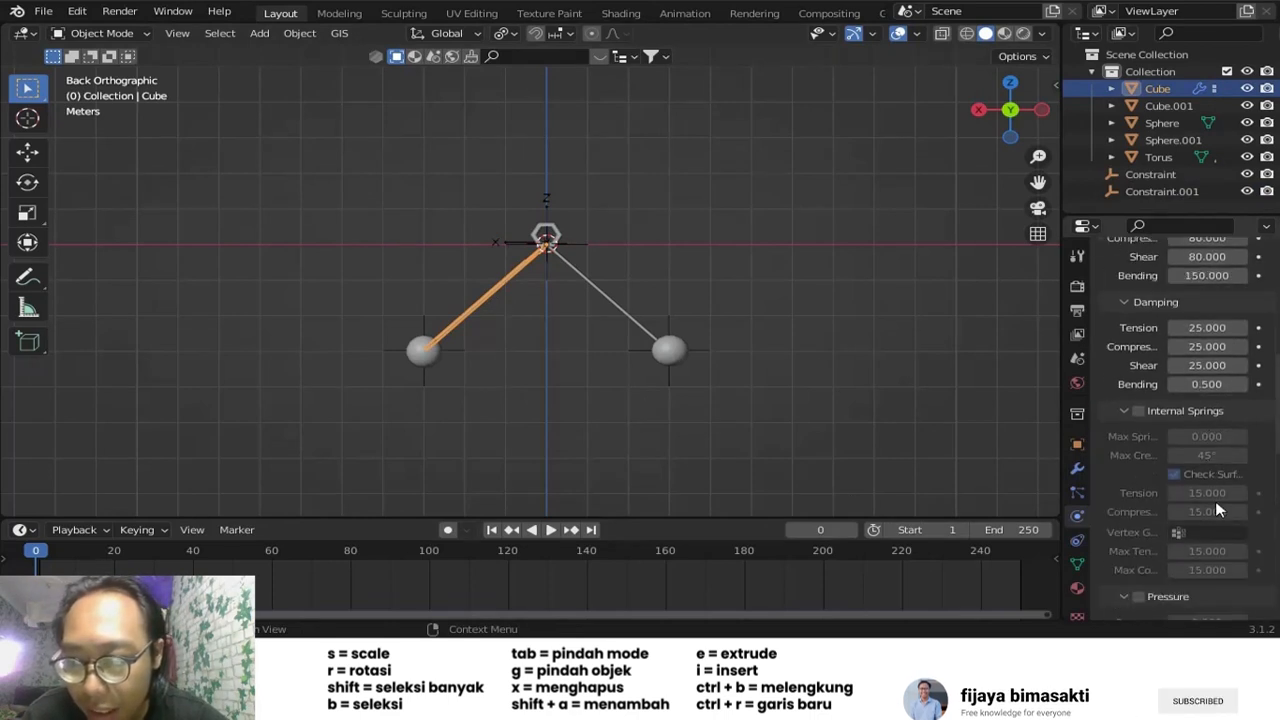
pyautogui.scroll(-8, 1215, 501)
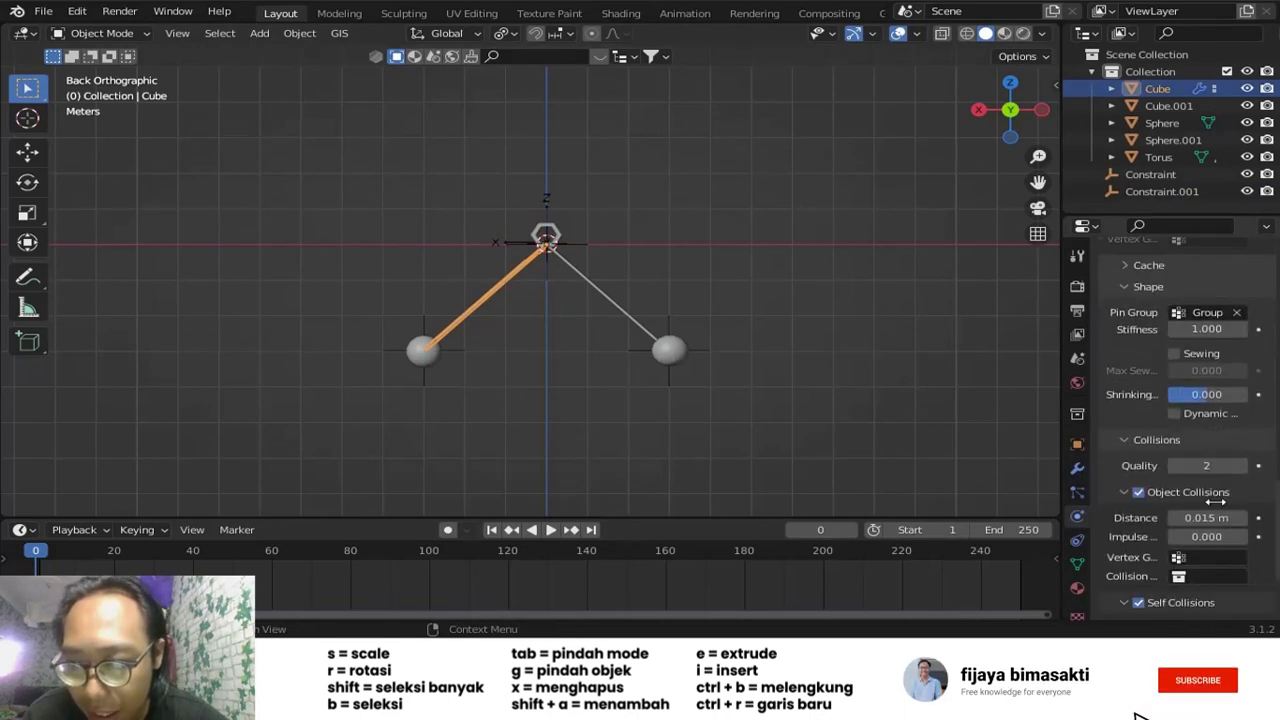
pyautogui.click(1196, 465)
pyautogui.write('4')
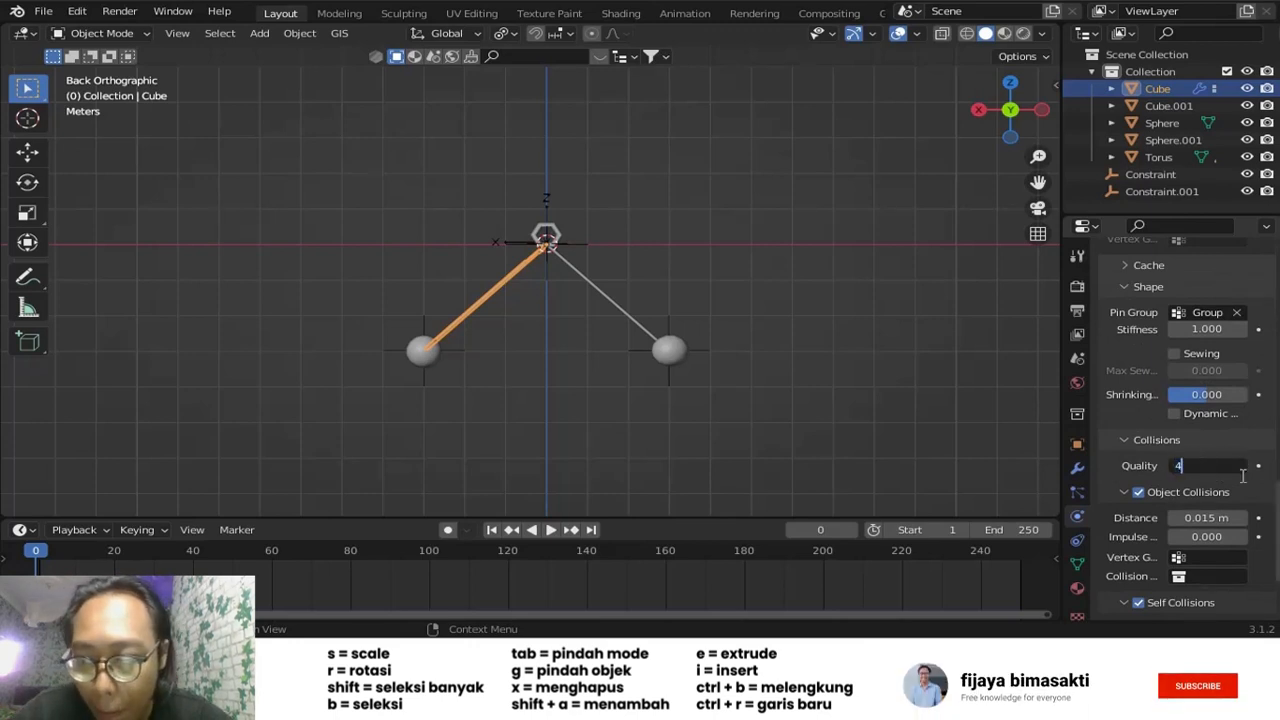
pyautogui.press('Return')
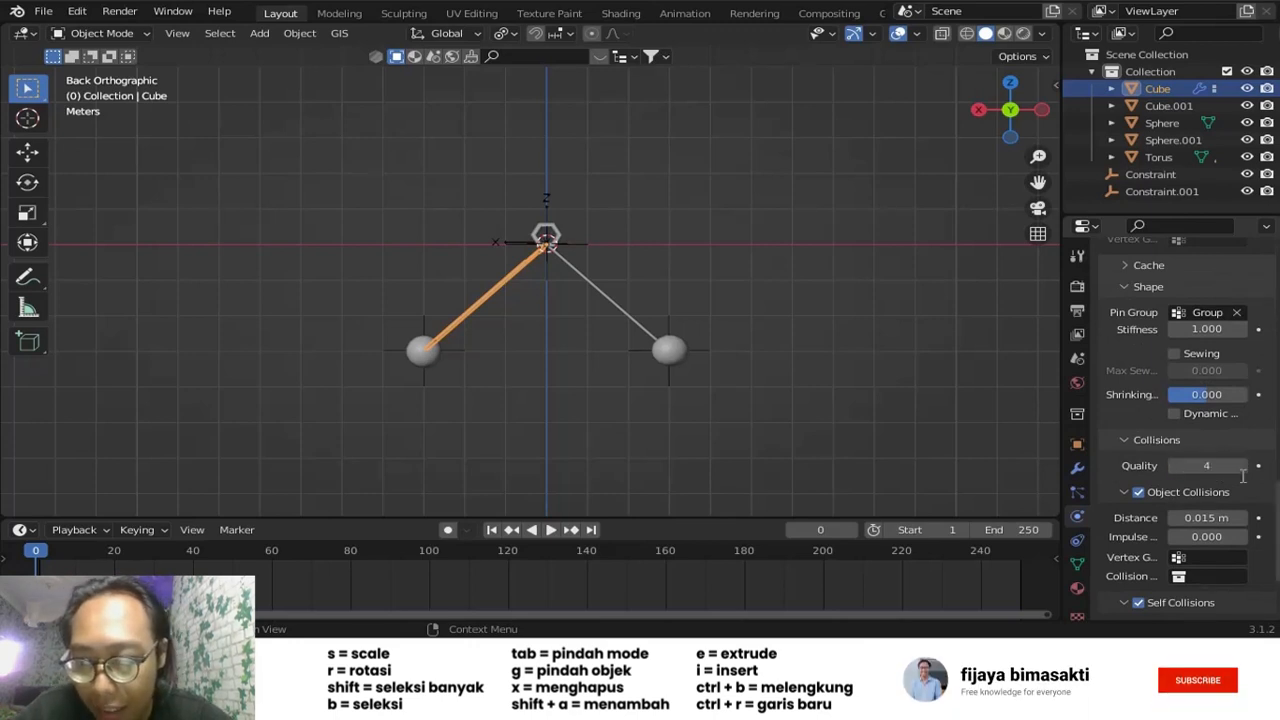
# - Set the left rod's object collision distance to 0.03 m and collapse the cloth collision subsections
pyautogui.click(1212, 518)
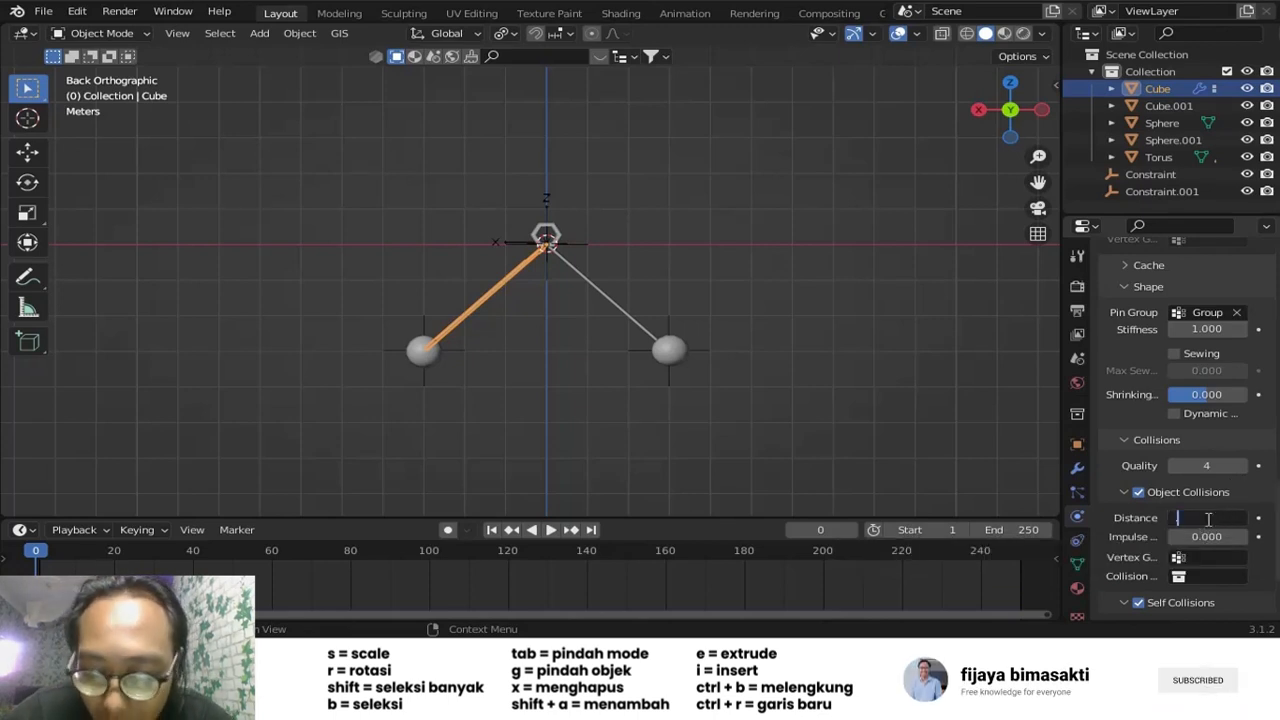
pyautogui.write('.03')
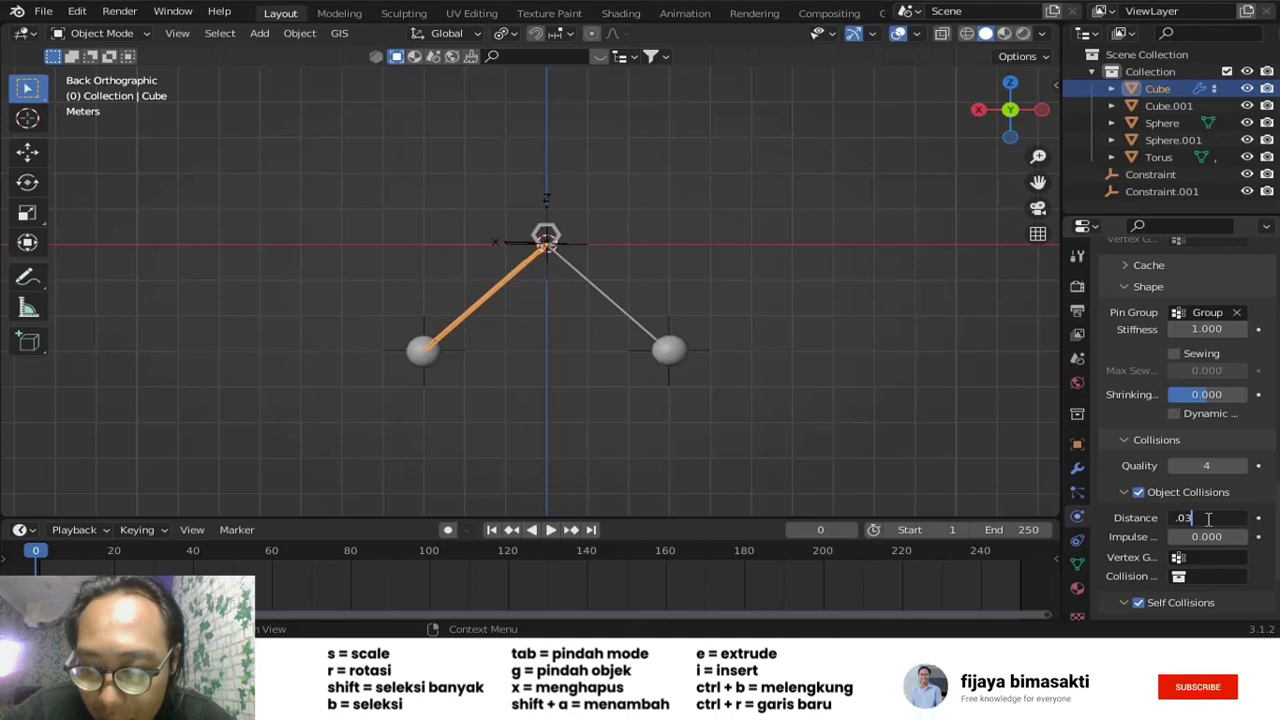
pyautogui.press('Return')
pyautogui.keyDown('ctrl'); pyautogui.click(1120, 441); pyautogui.keyUp('ctrl')
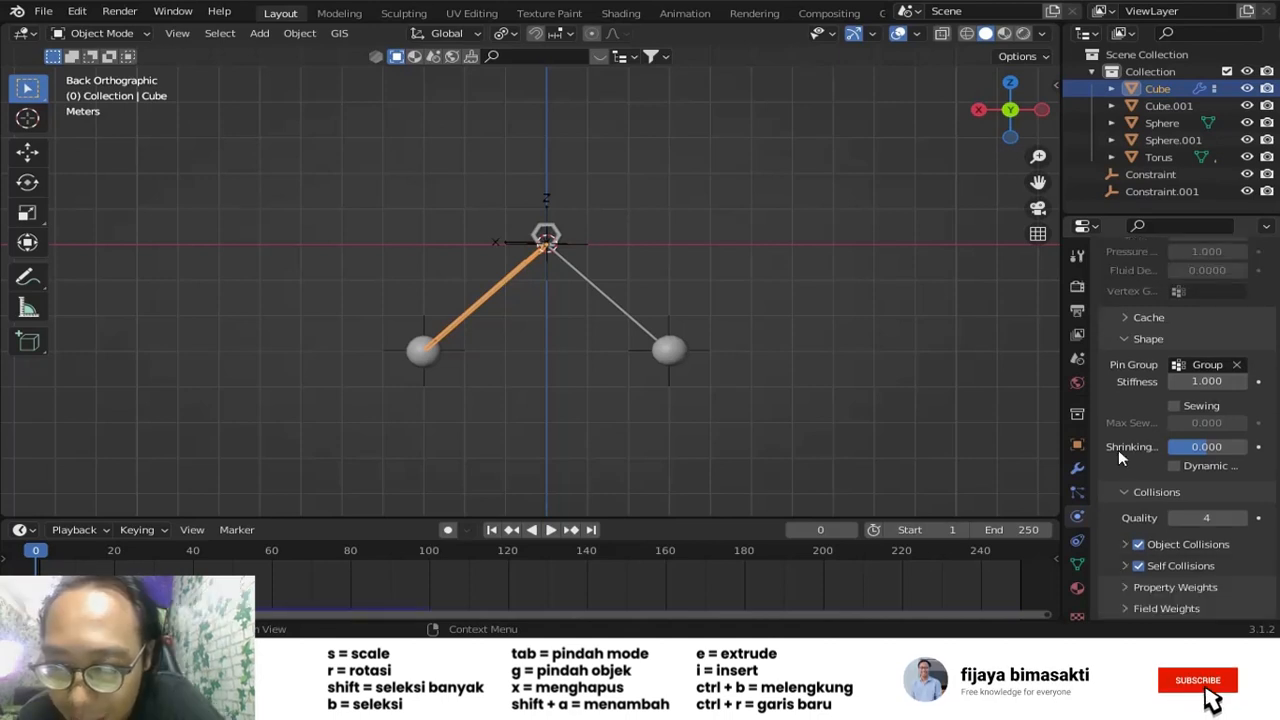
# - Expand the left rod's cloth cache settings and reset its active point cache index to the default value
pyautogui.click(1128, 318)
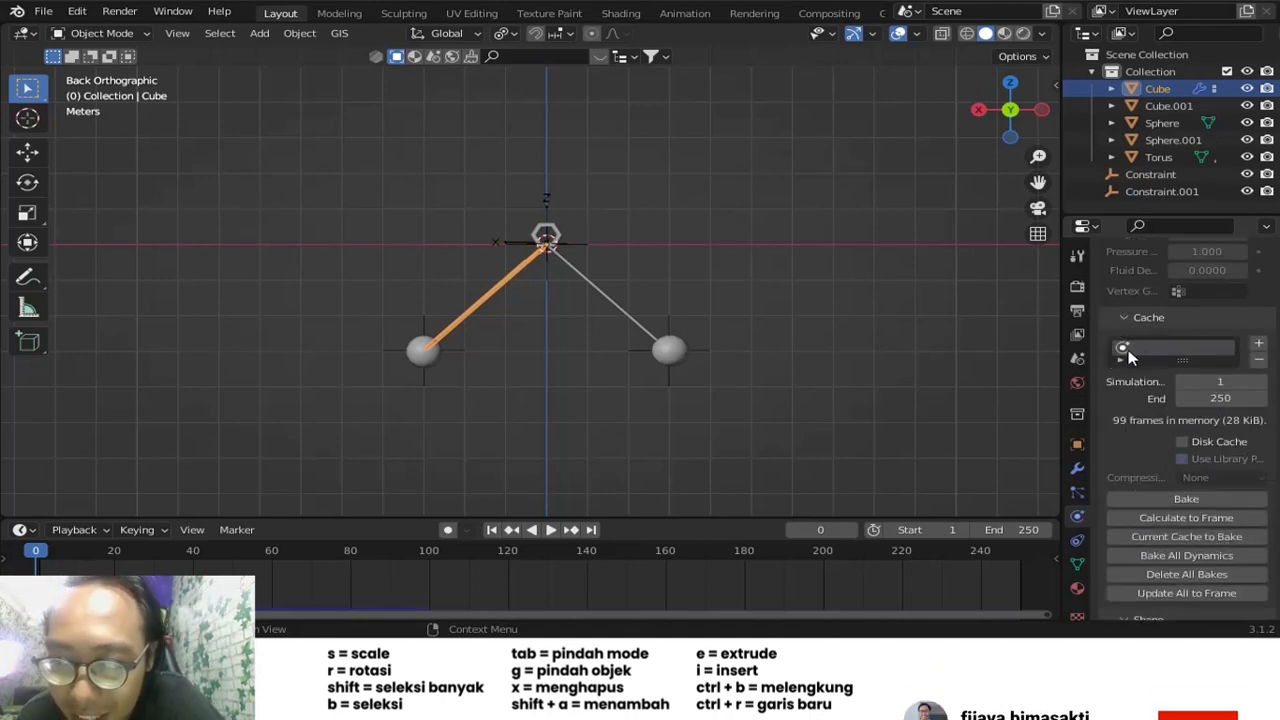
pyautogui.click(1128, 350)
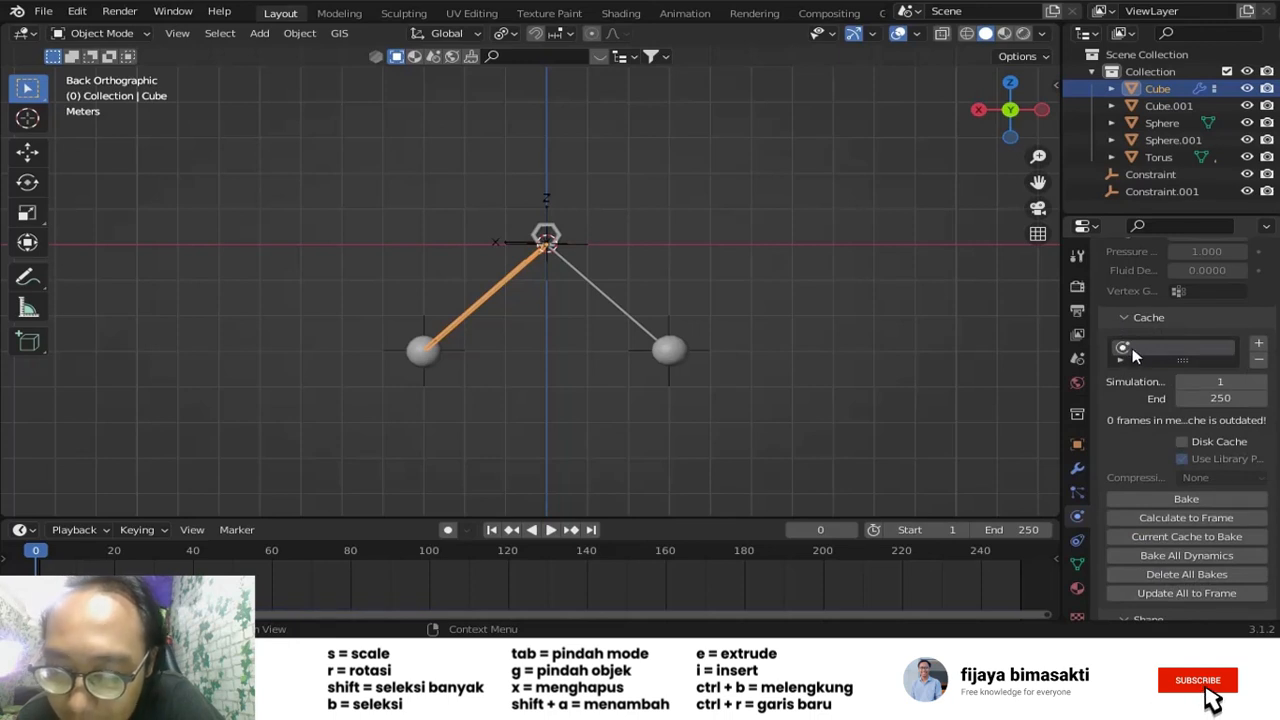
pyautogui.rightClick(1127, 348)
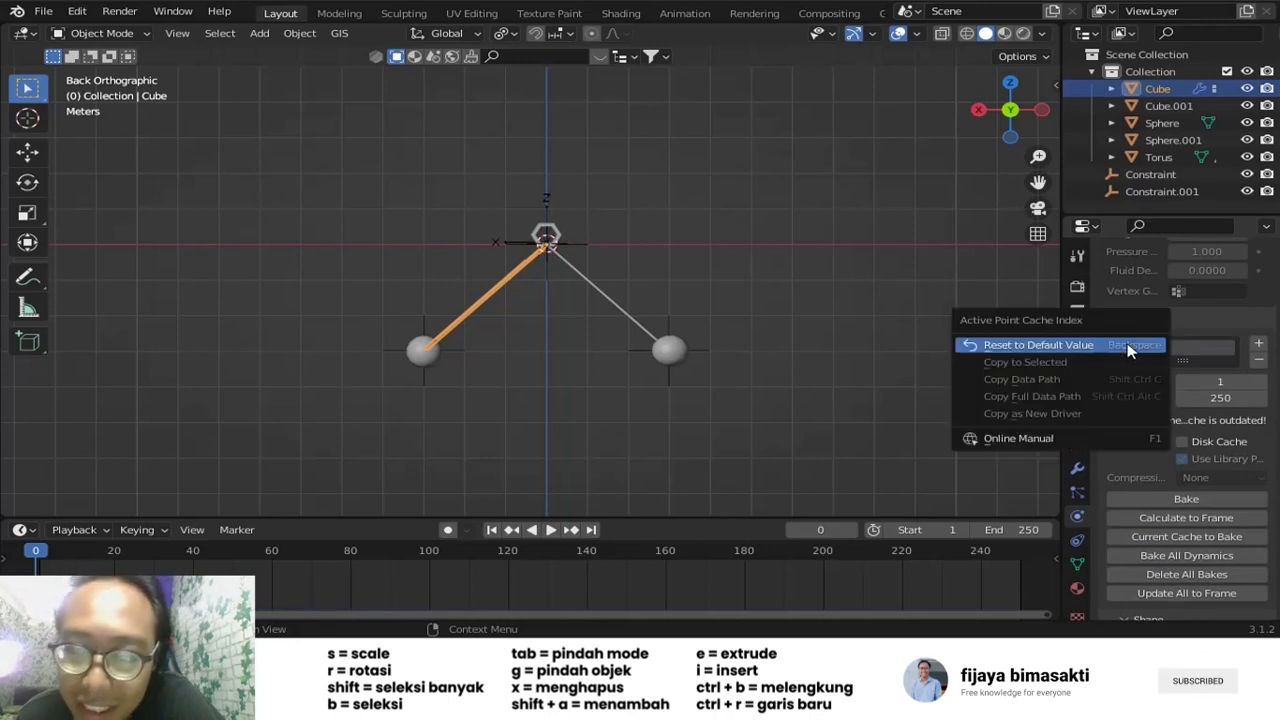
pyautogui.click(1048, 347)
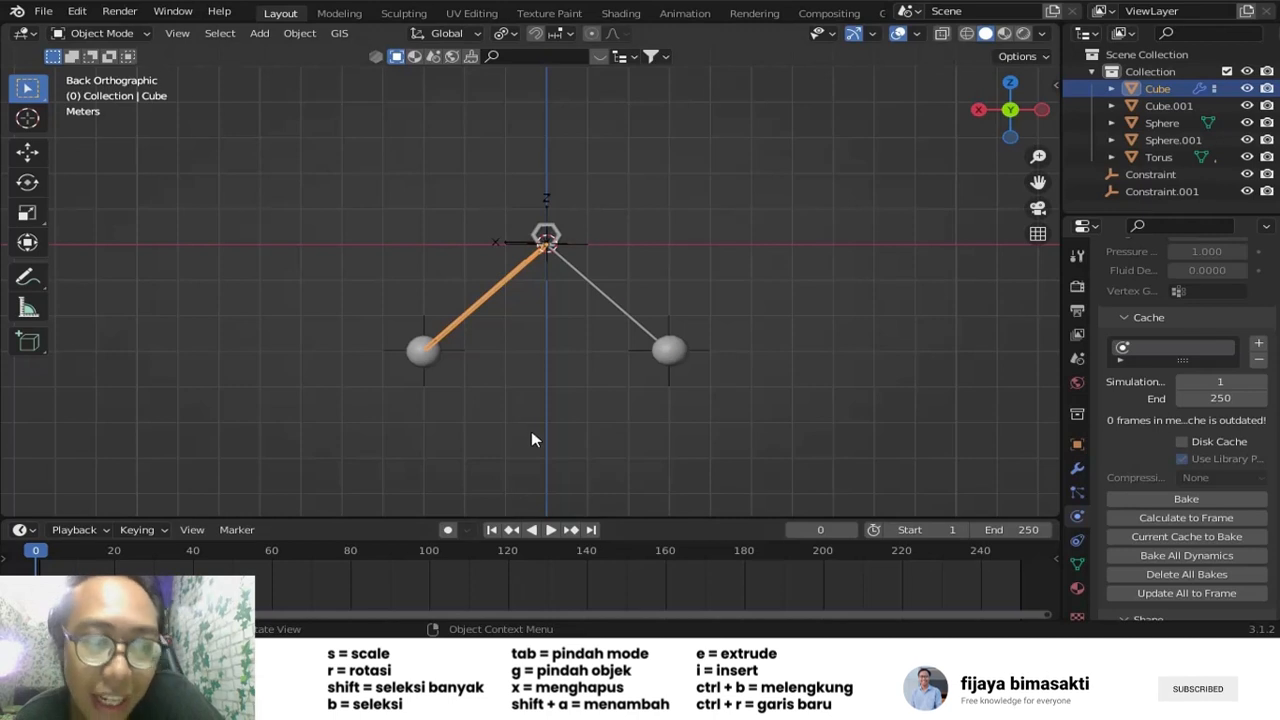
# - Set the cloth collision quality of the right rod to 4
pyautogui.click(597, 296)
pyautogui.scroll(15, 1195, 419)
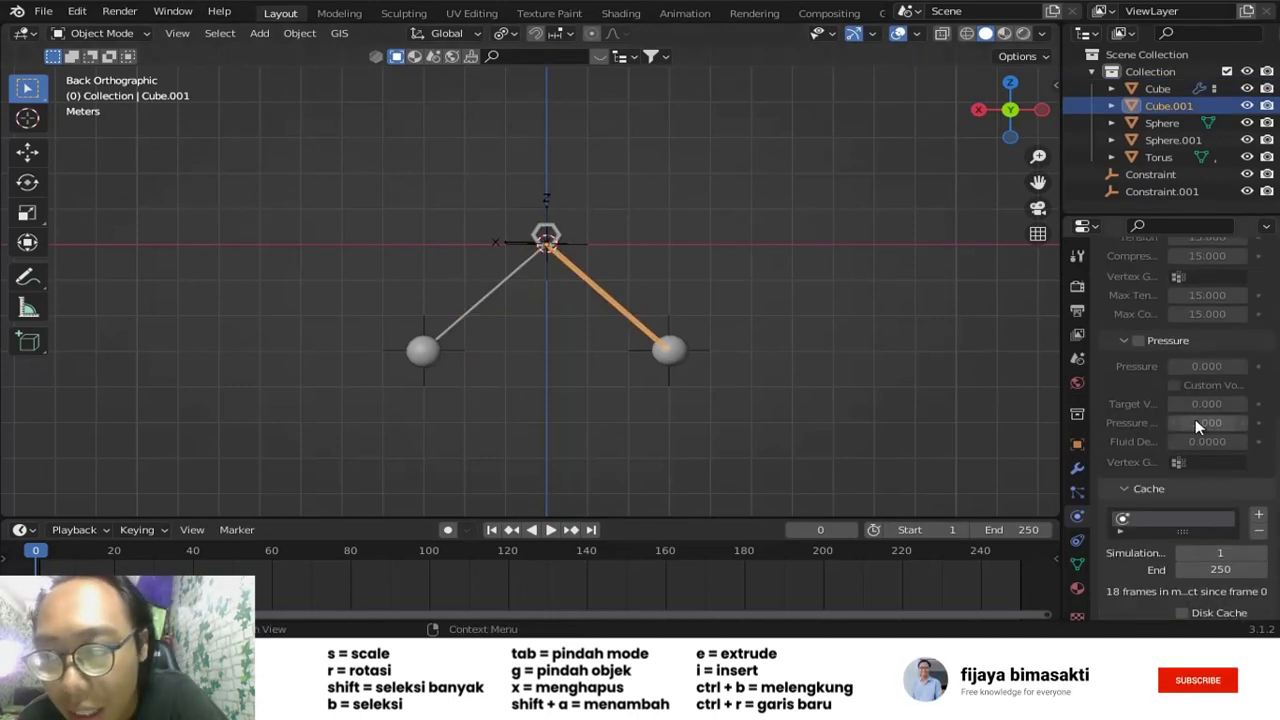
pyautogui.scroll(-4, 1195, 419)
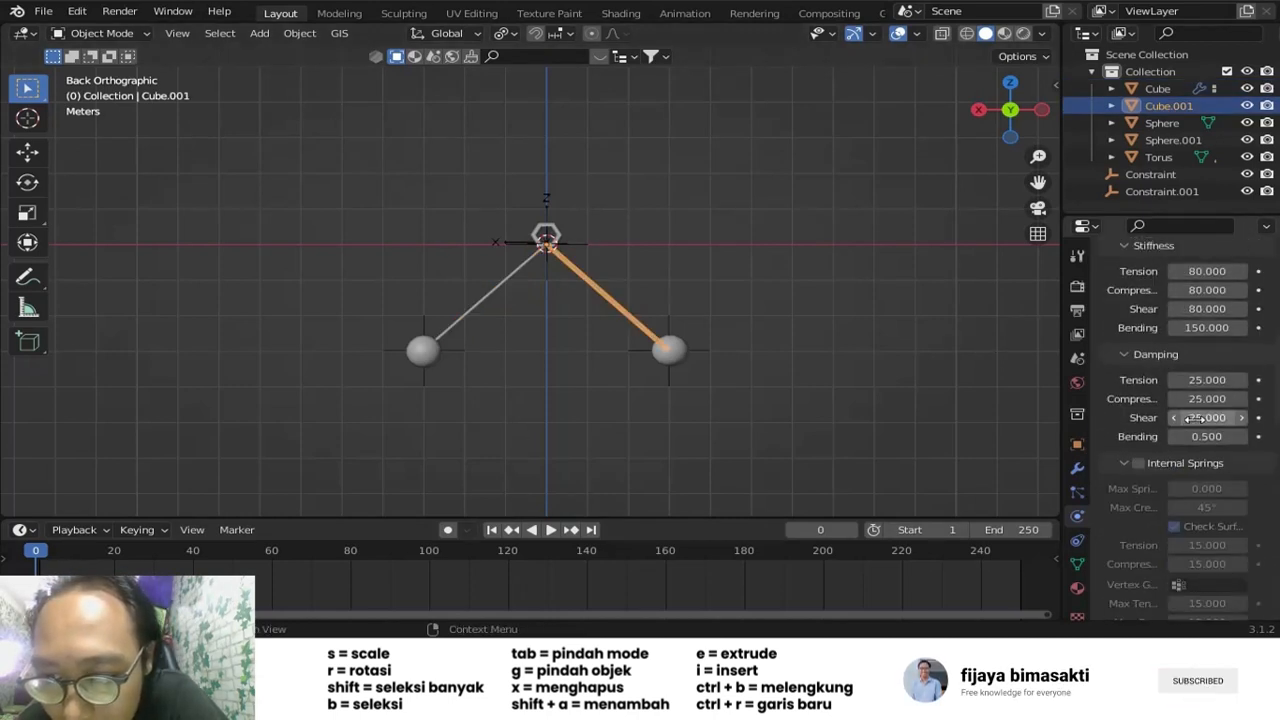
pyautogui.scroll(4, 1195, 419)
pyautogui.scroll(-5, 1195, 419)
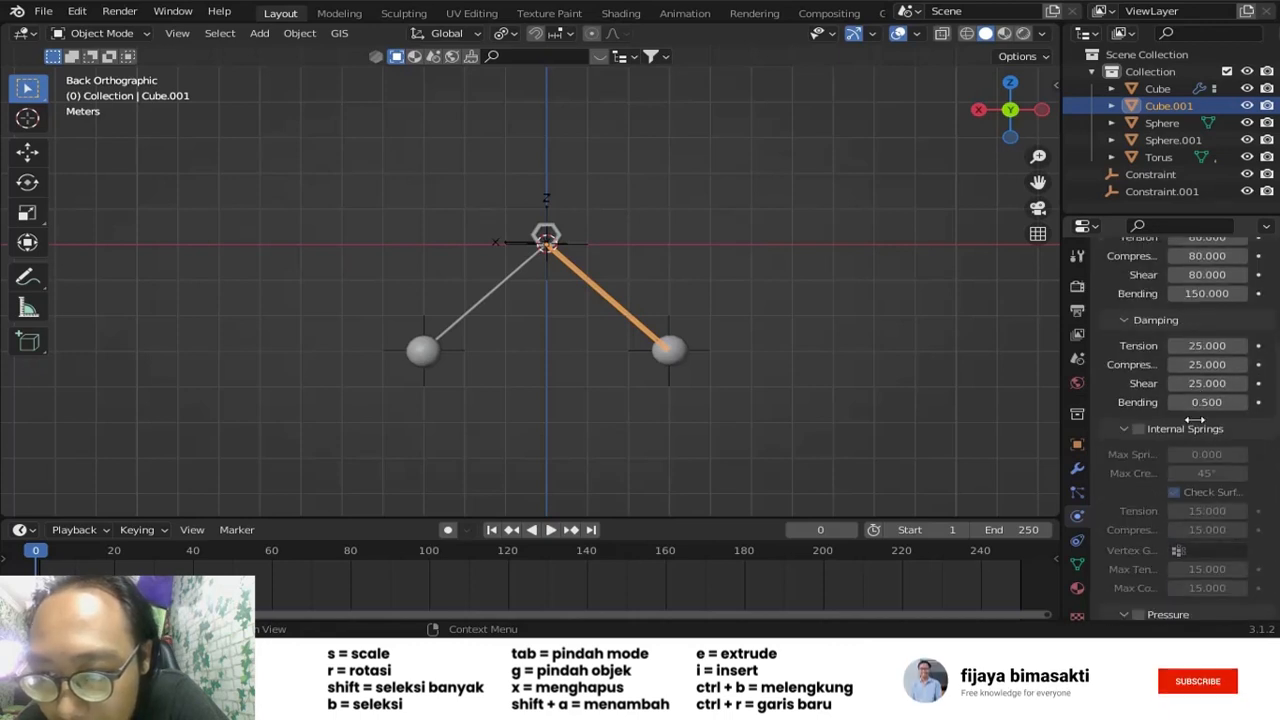
pyautogui.scroll(-10, 1195, 419)
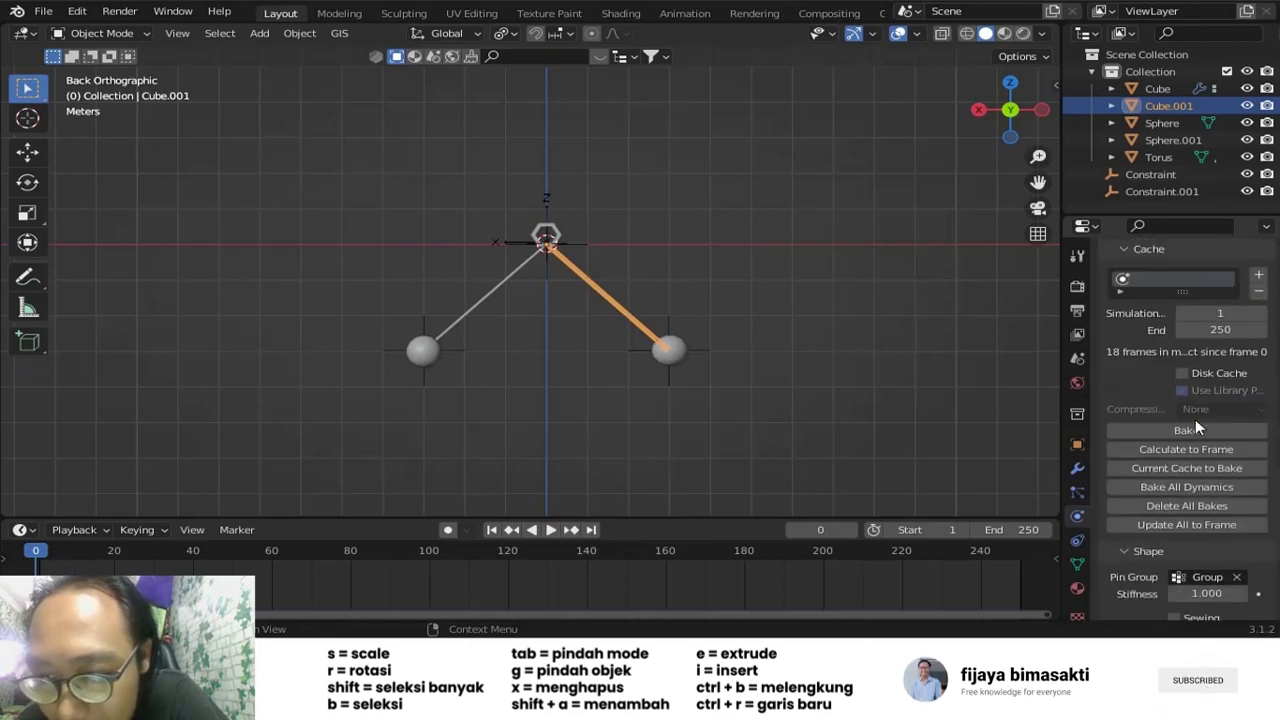
pyautogui.scroll(-6, 1178, 447)
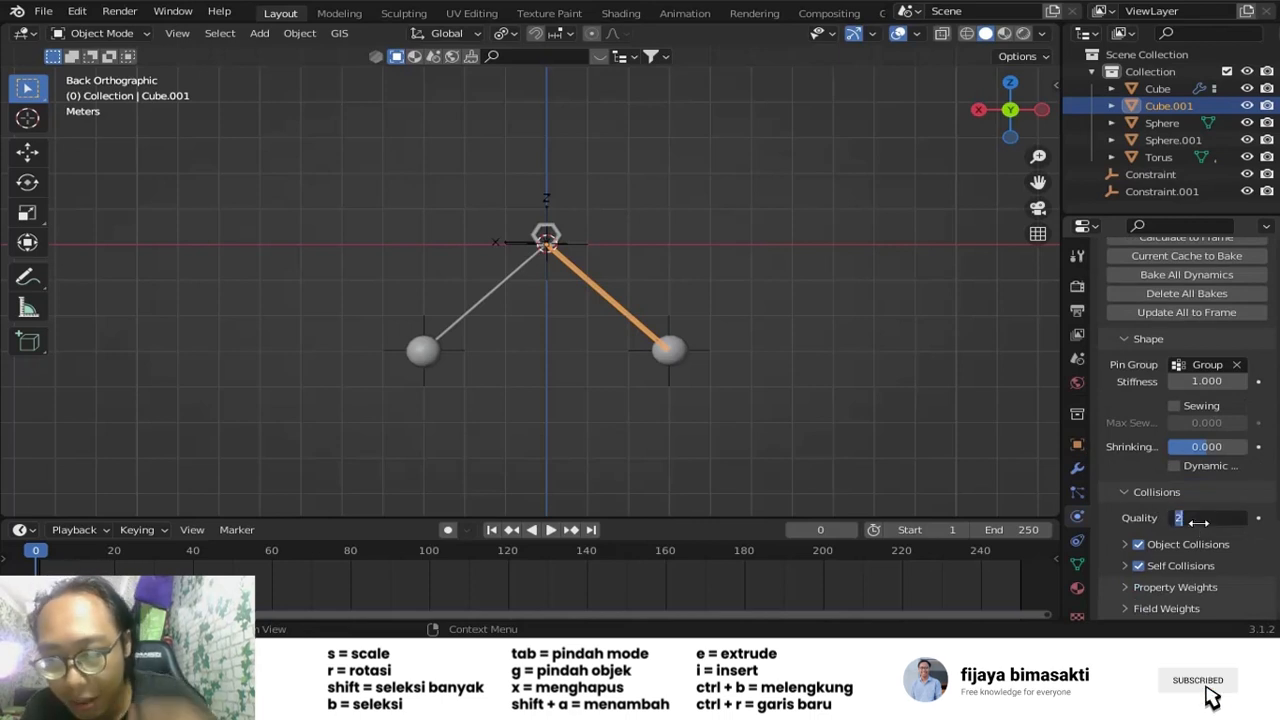
pyautogui.write('4')
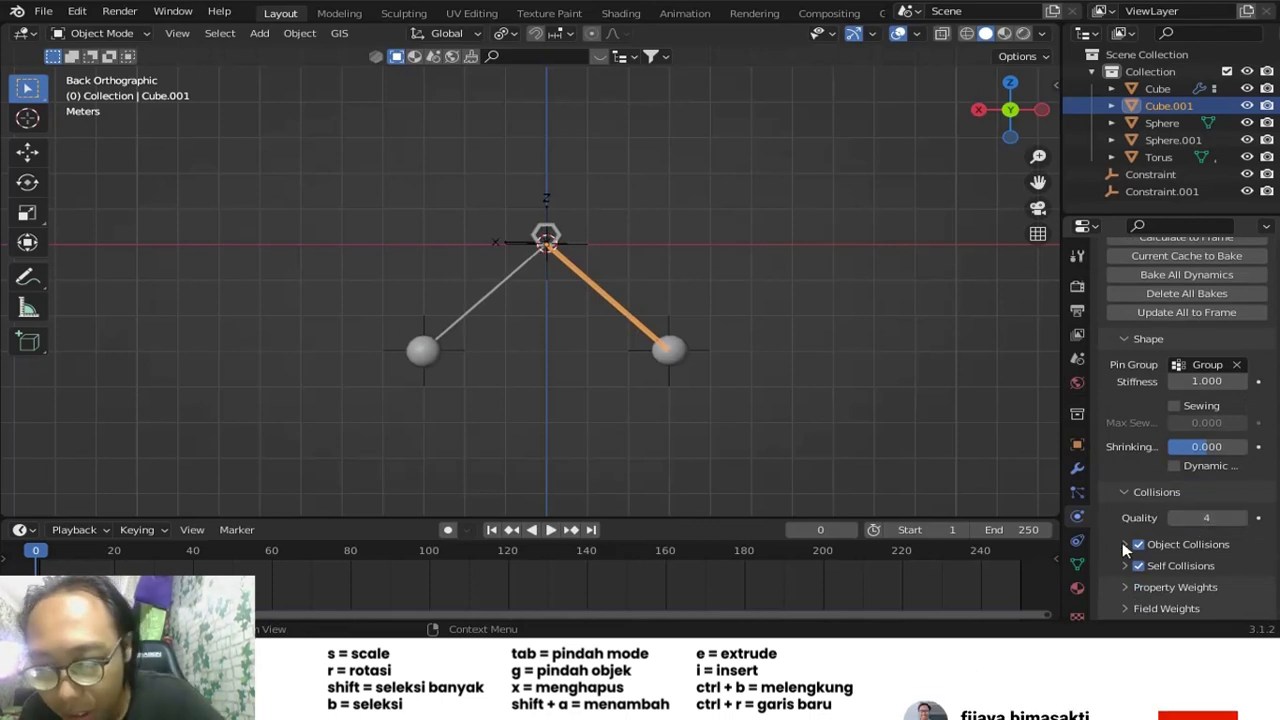
# - Set the right rod's object collision distance to 0.03 m
pyautogui.click(1124, 544)
pyautogui.scroll(-2, 1200, 532)
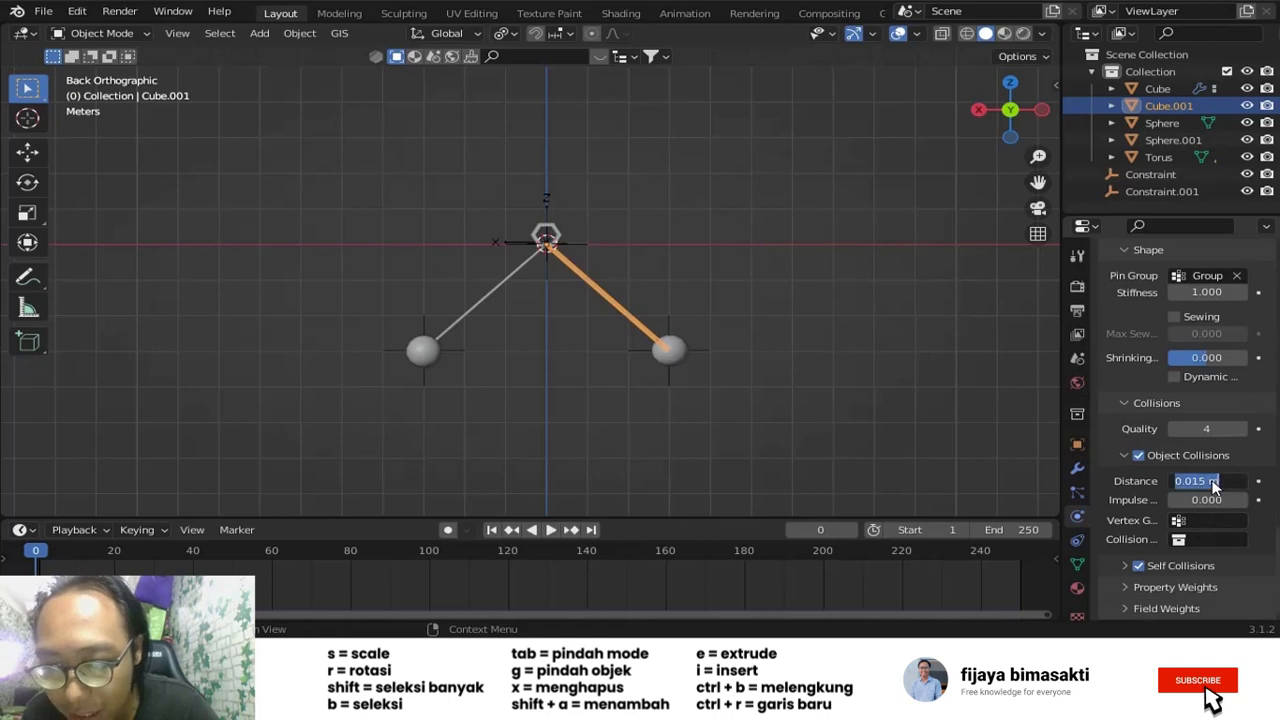
pyautogui.press('BackSpace')
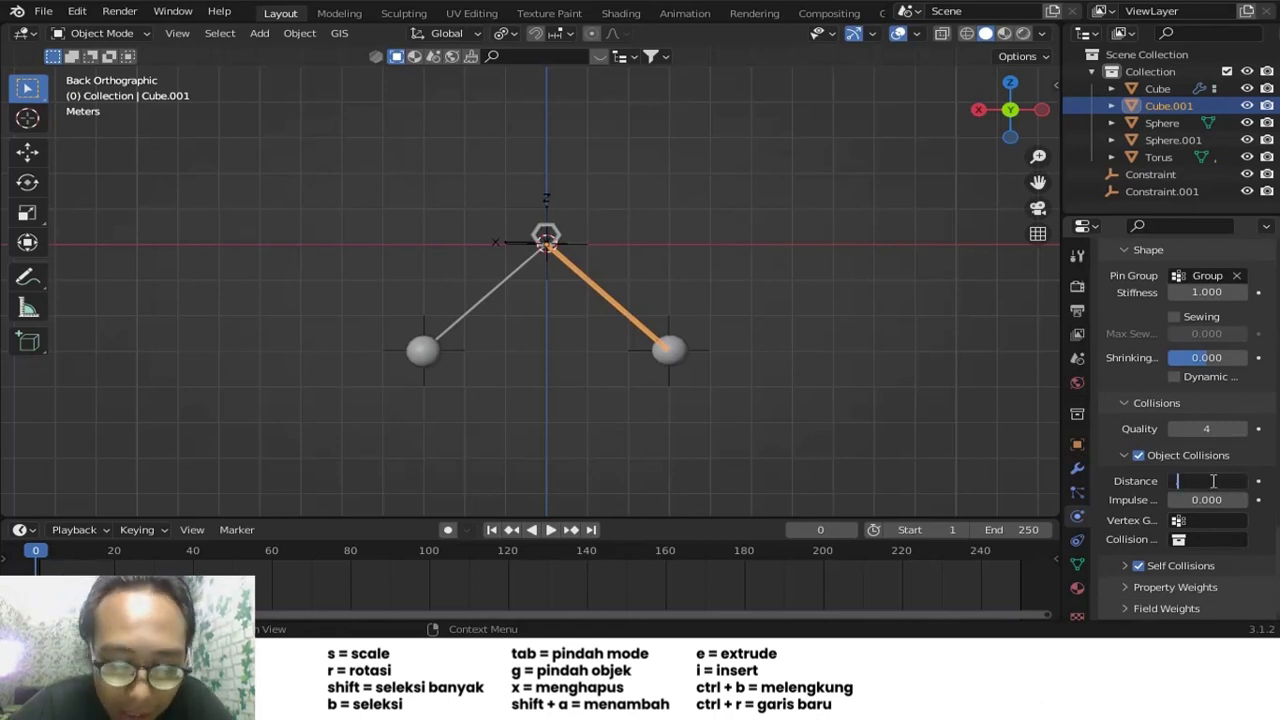
pyautogui.write('0.03')
pyautogui.press('Return')
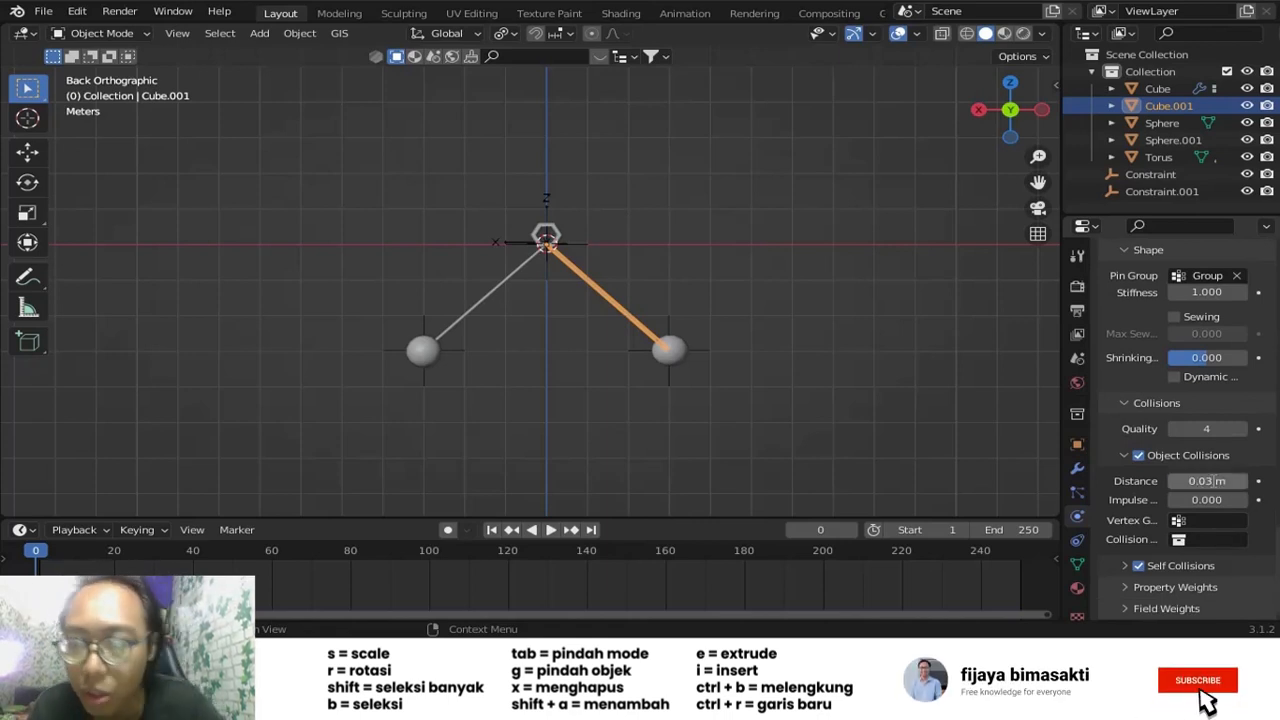
# - Reset the right rod's active point cache index to the default value and deselect the rod
pyautogui.scroll(8, 1249, 455)
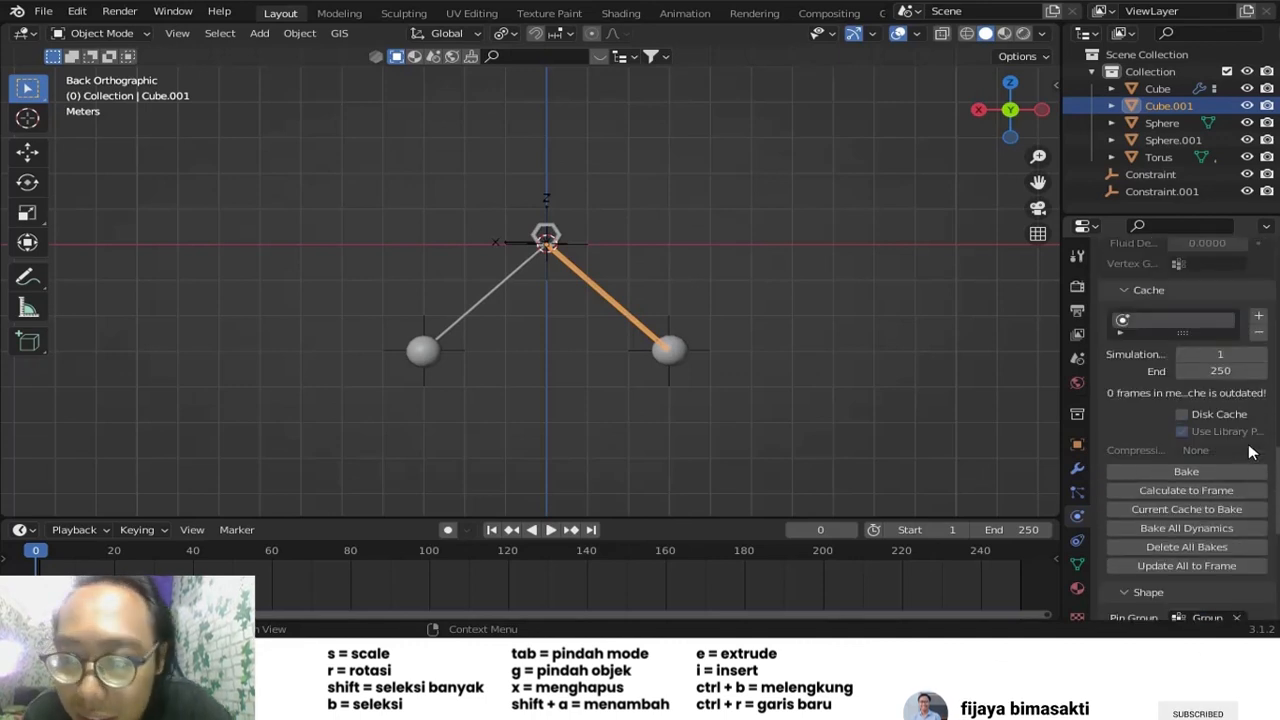
pyautogui.rightClick(1135, 322)
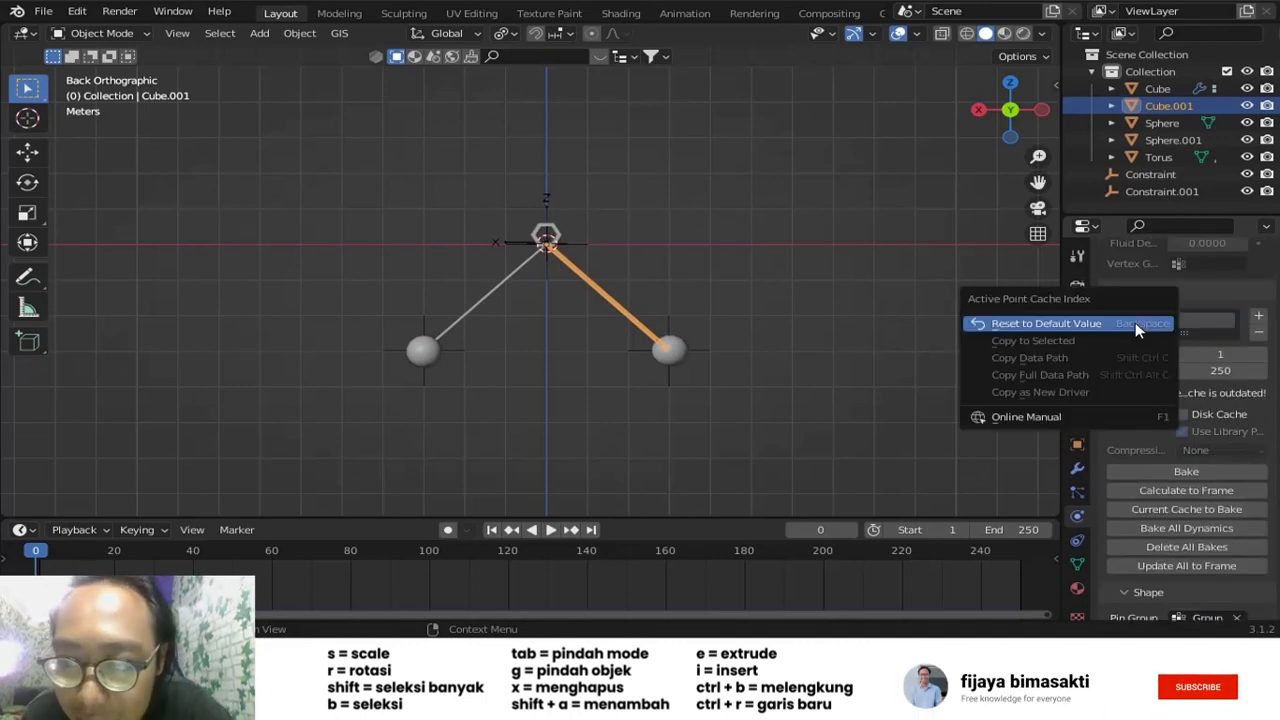
pyautogui.click(1040, 326)
pyautogui.click(792, 382)
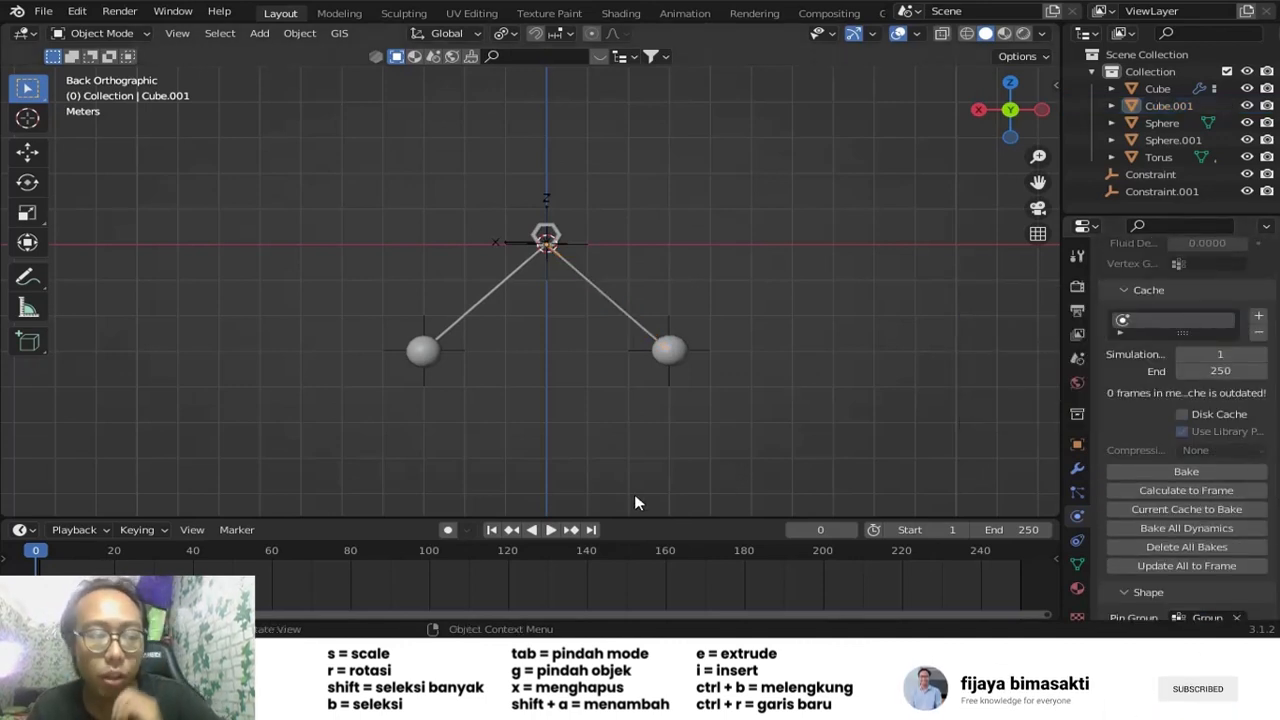
# - Play the simulation to check how the balls swing with the new collision settings, then return to frame 0
pyautogui.click(550, 531)
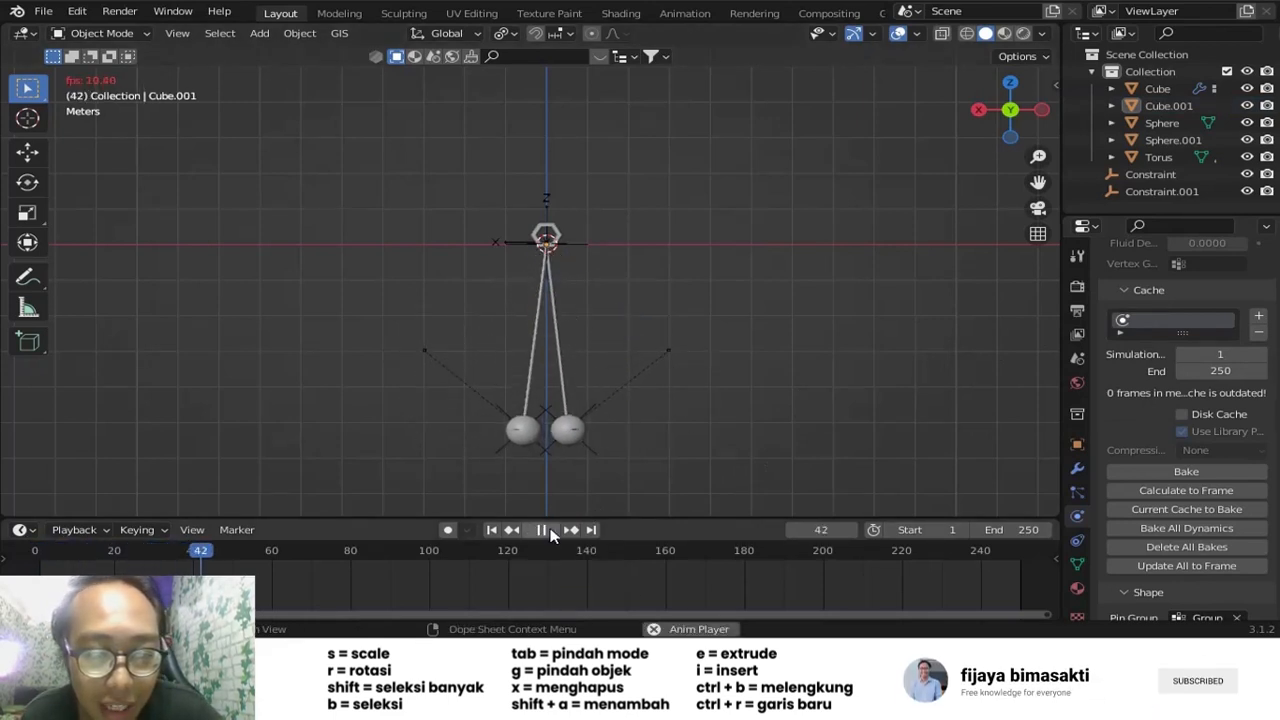
pyautogui.click(541, 530)
pyautogui.scroll(1, 565, 405)
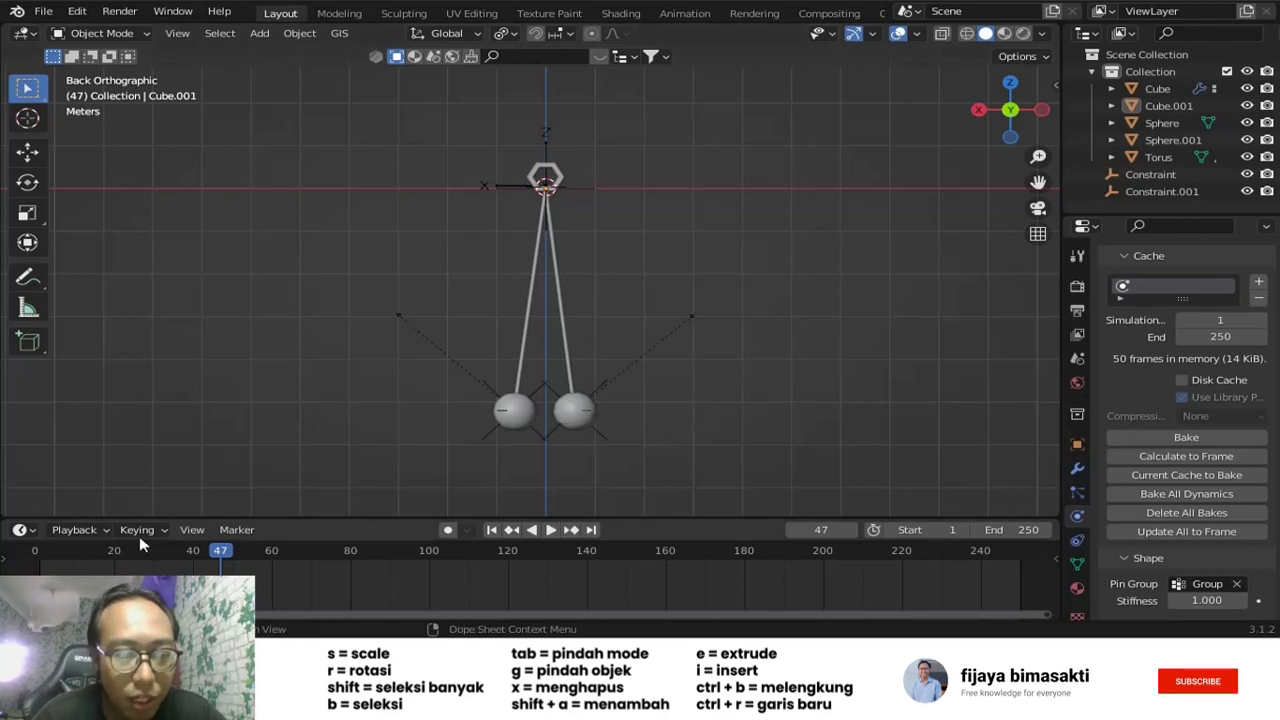
pyautogui.moveTo(140, 549); pyautogui.dragTo(1056, 538)
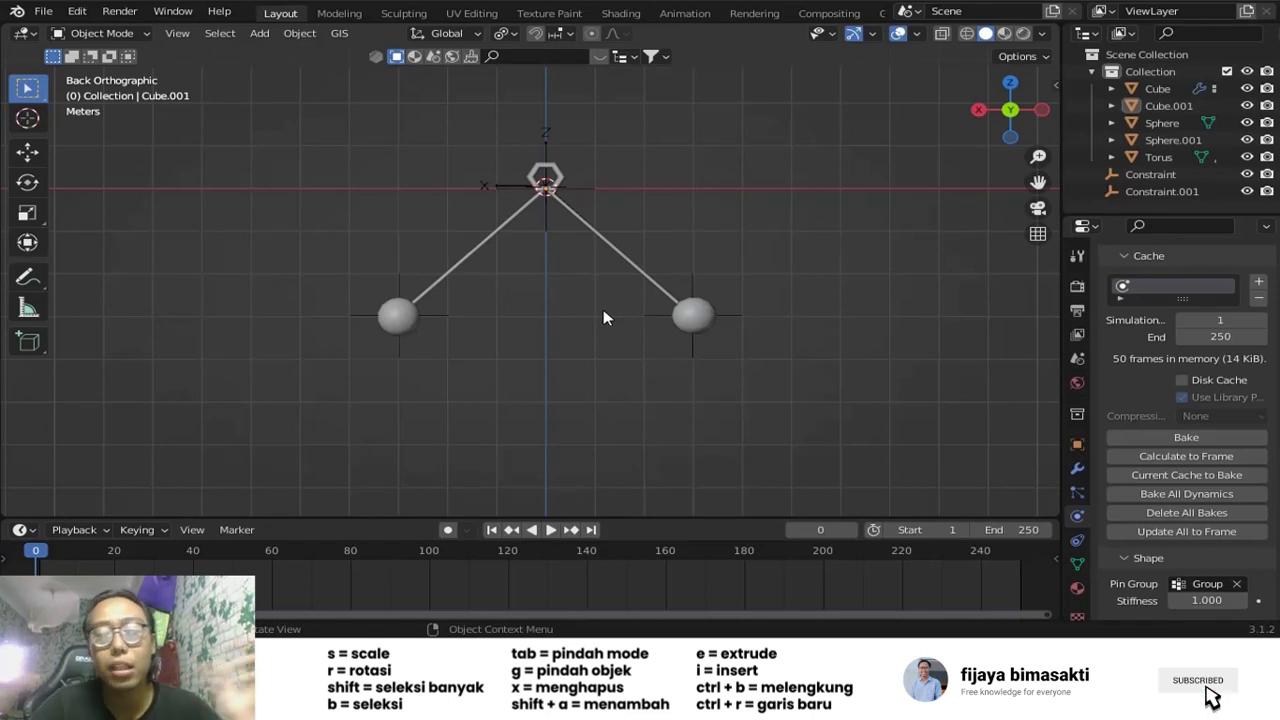
# - Set the left ball's rigid body surface response bounciness to 1
pyautogui.click(398, 316)
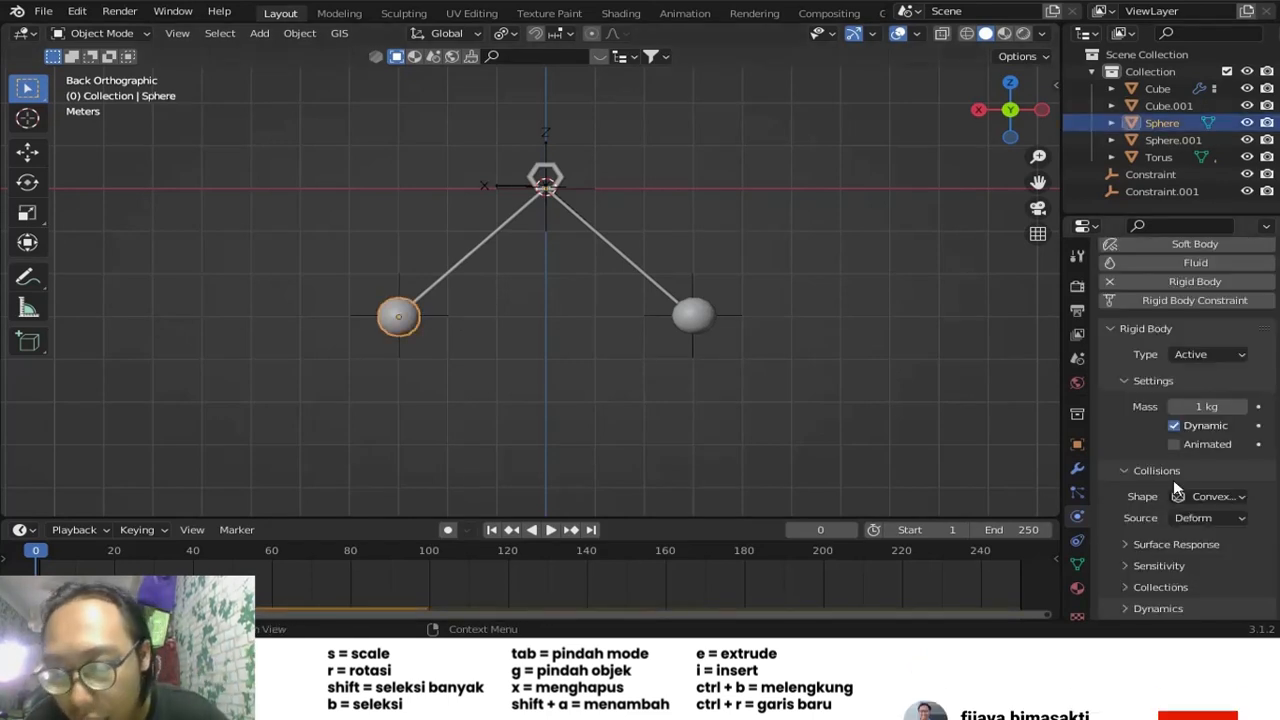
pyautogui.click(1162, 587)
pyautogui.scroll(-2, 1192, 574)
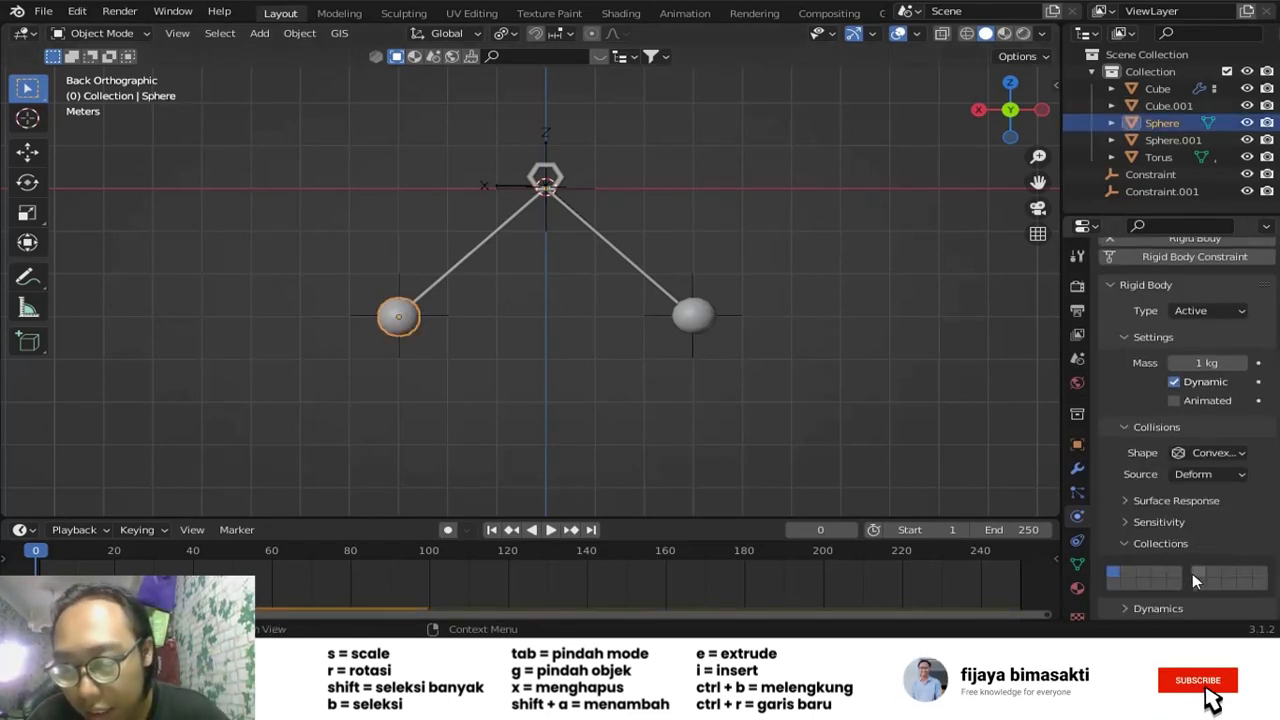
pyautogui.click(1175, 547)
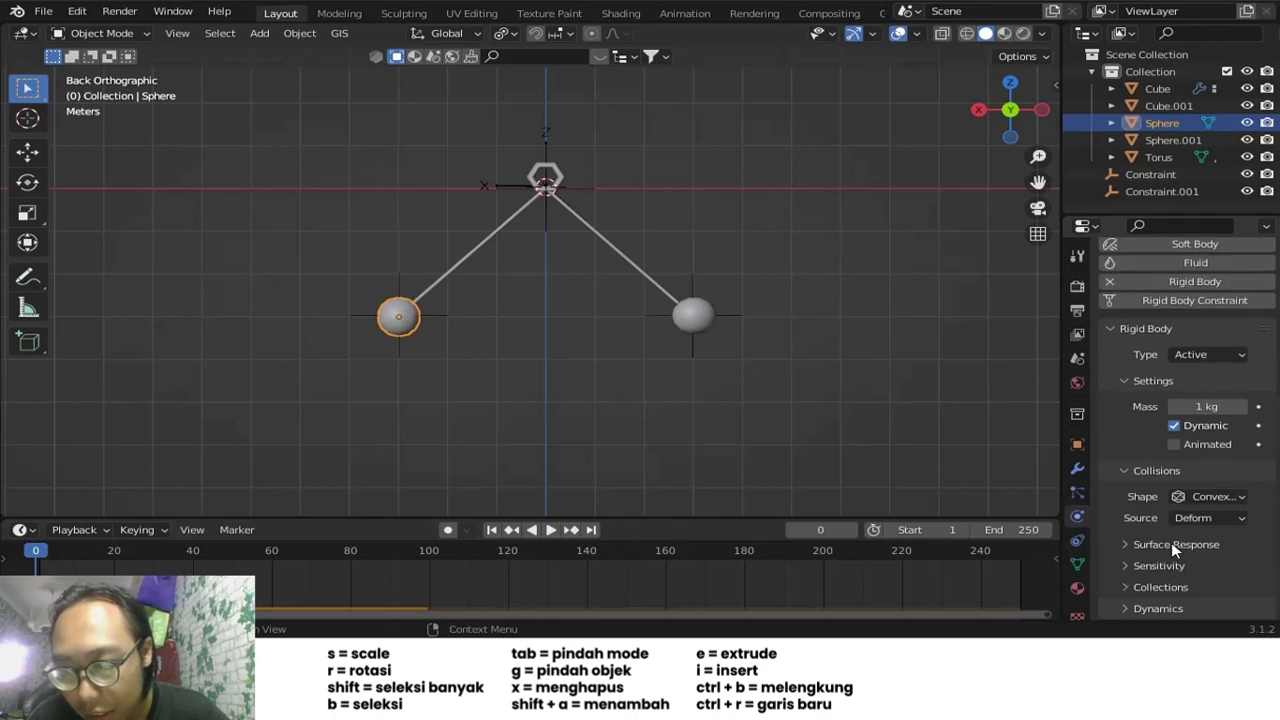
pyautogui.click(1178, 548)
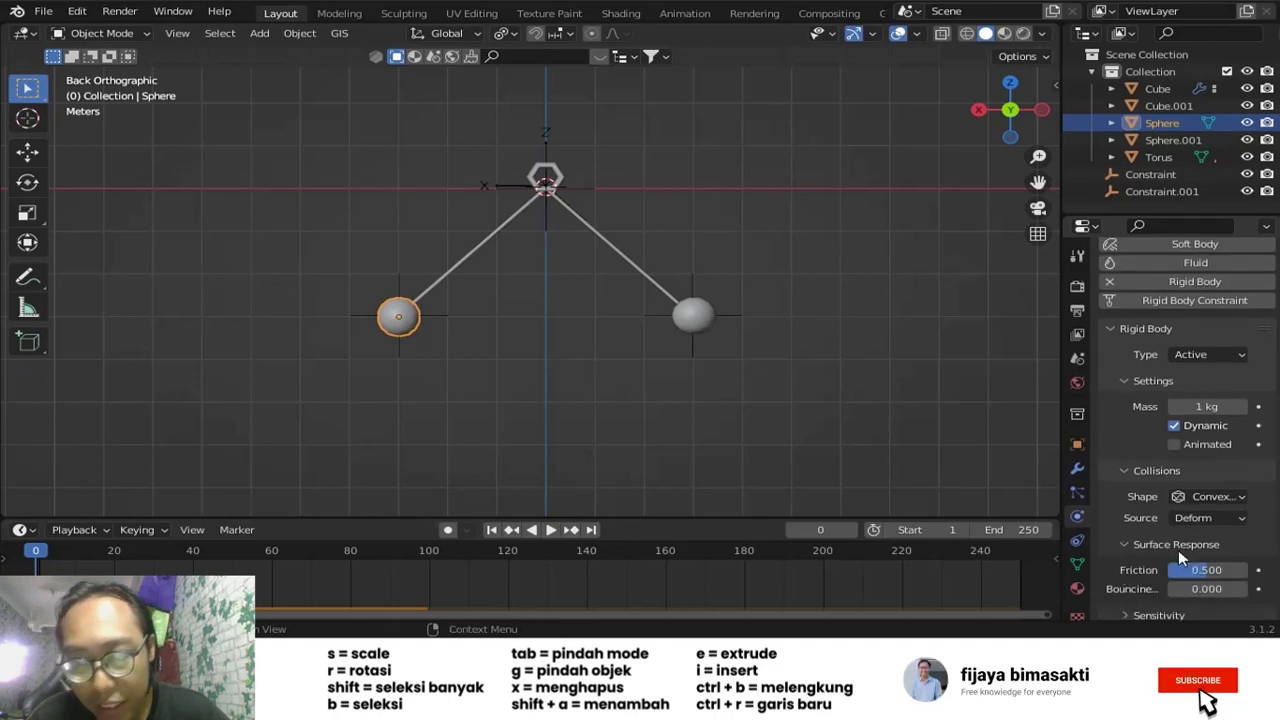
pyautogui.scroll(-1, 1178, 550)
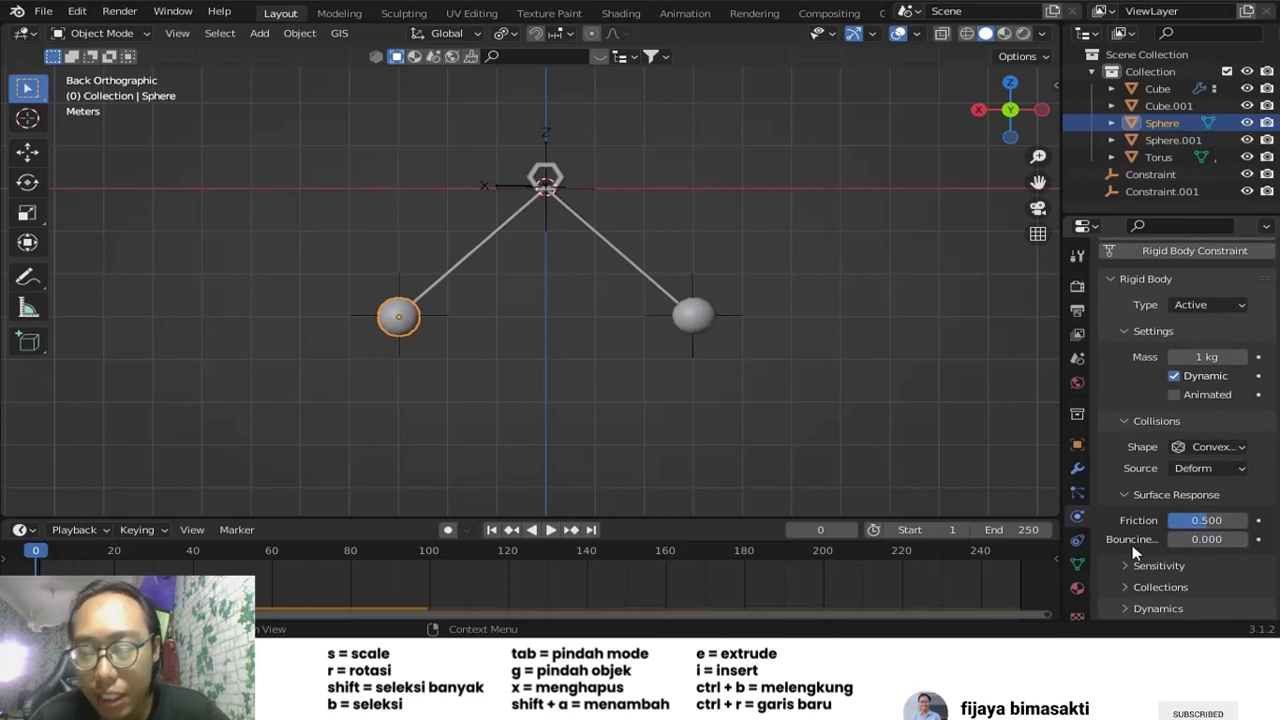
pyautogui.moveTo(1175, 541); pyautogui.dragTo(1237, 545)
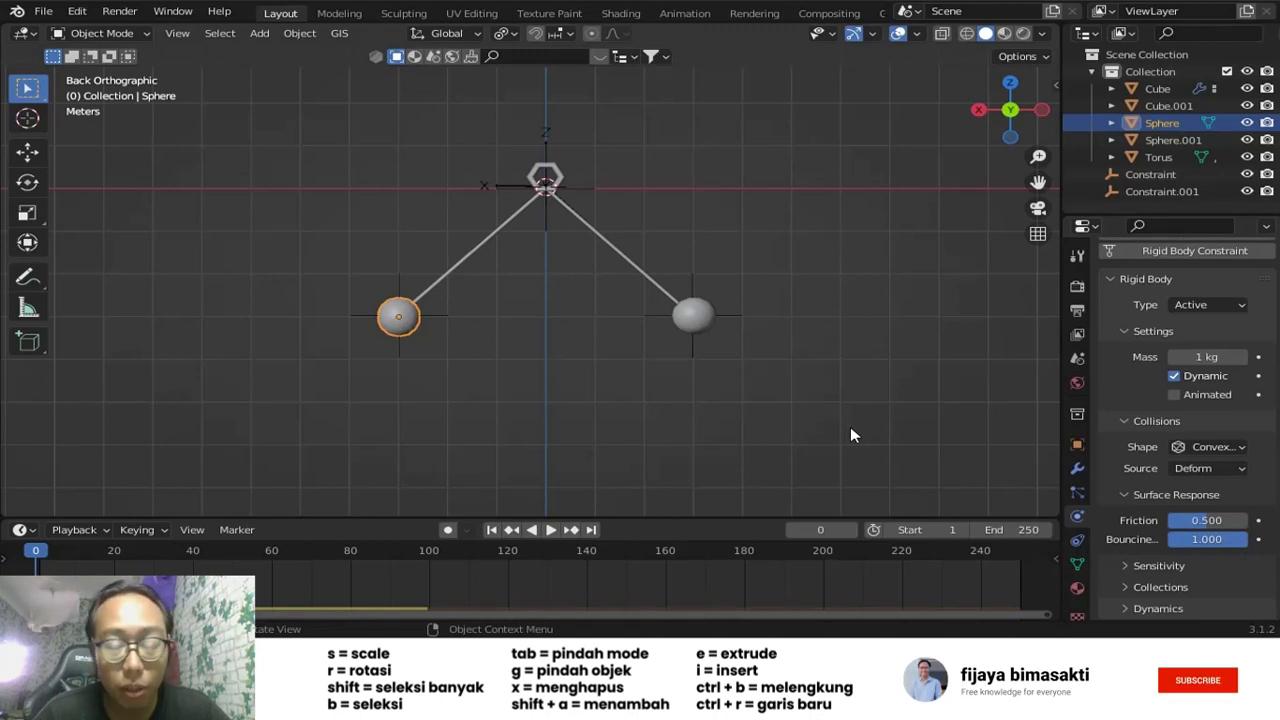
# - Set the right ball's rigid body bounciness to 1 and play the simulation to check the bounce
pyautogui.click(693, 314)
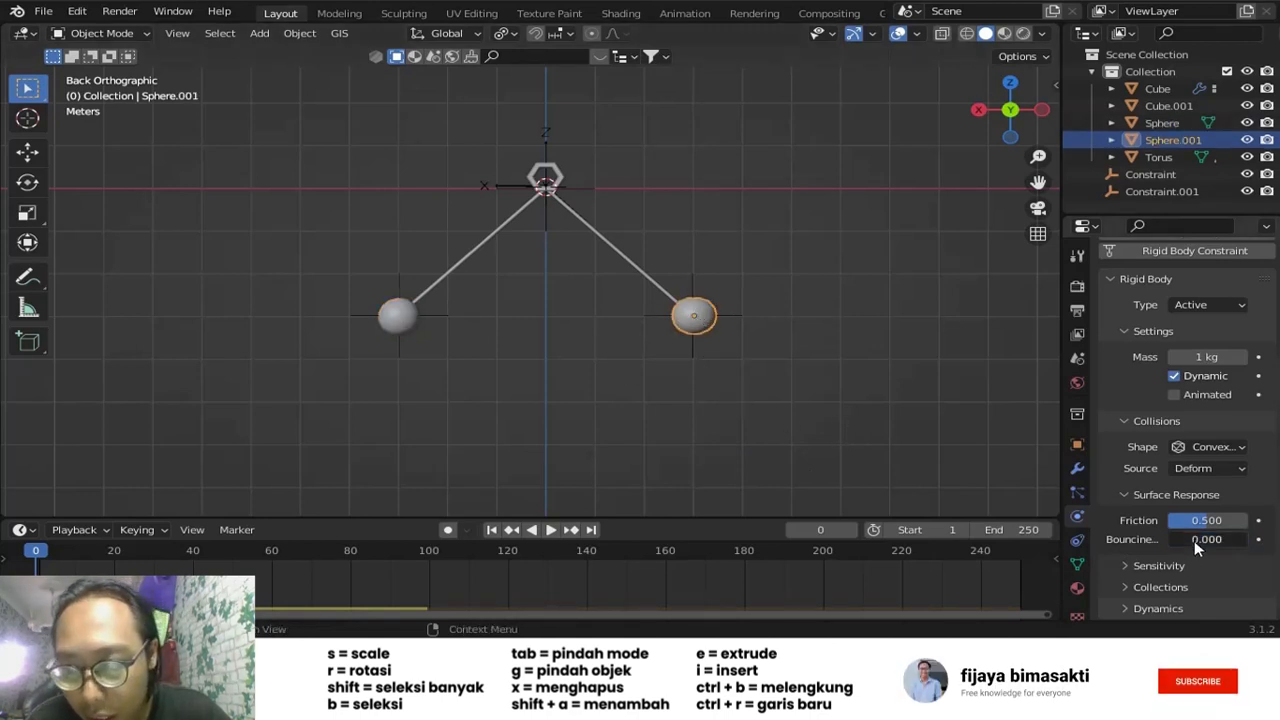
pyautogui.moveTo(1194, 540); pyautogui.dragTo(1248, 539)
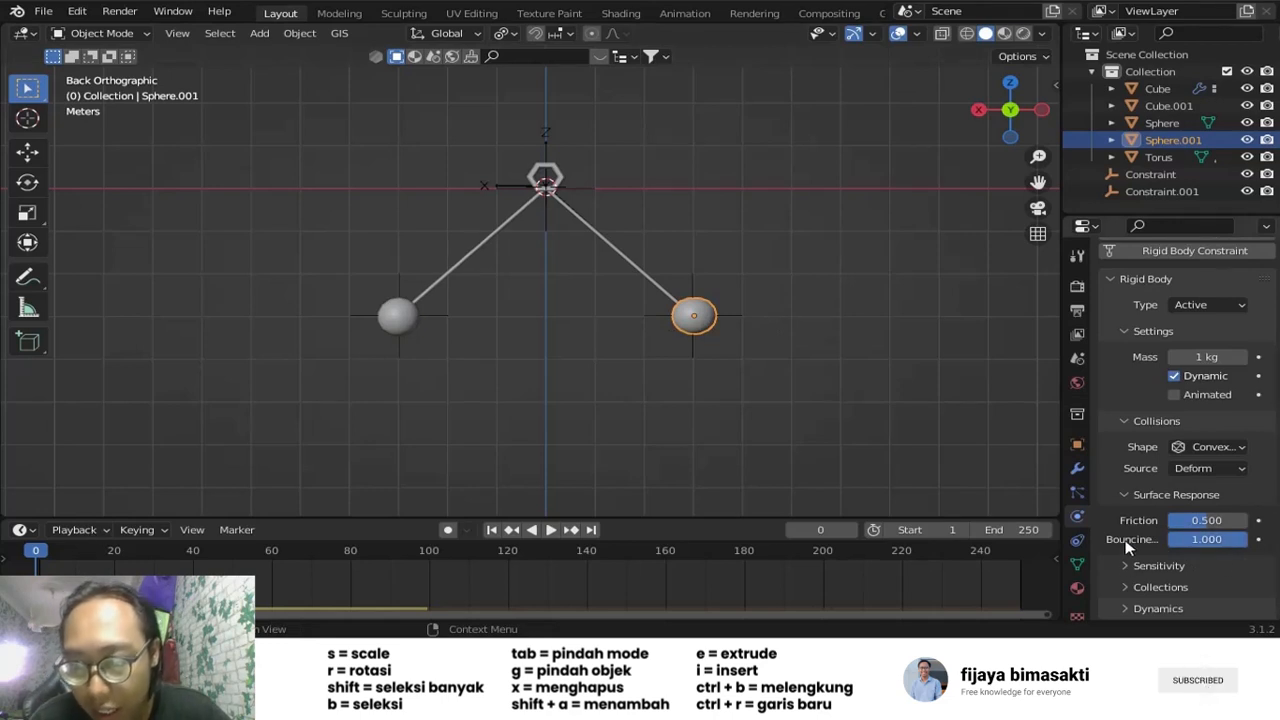
pyautogui.click(554, 529)
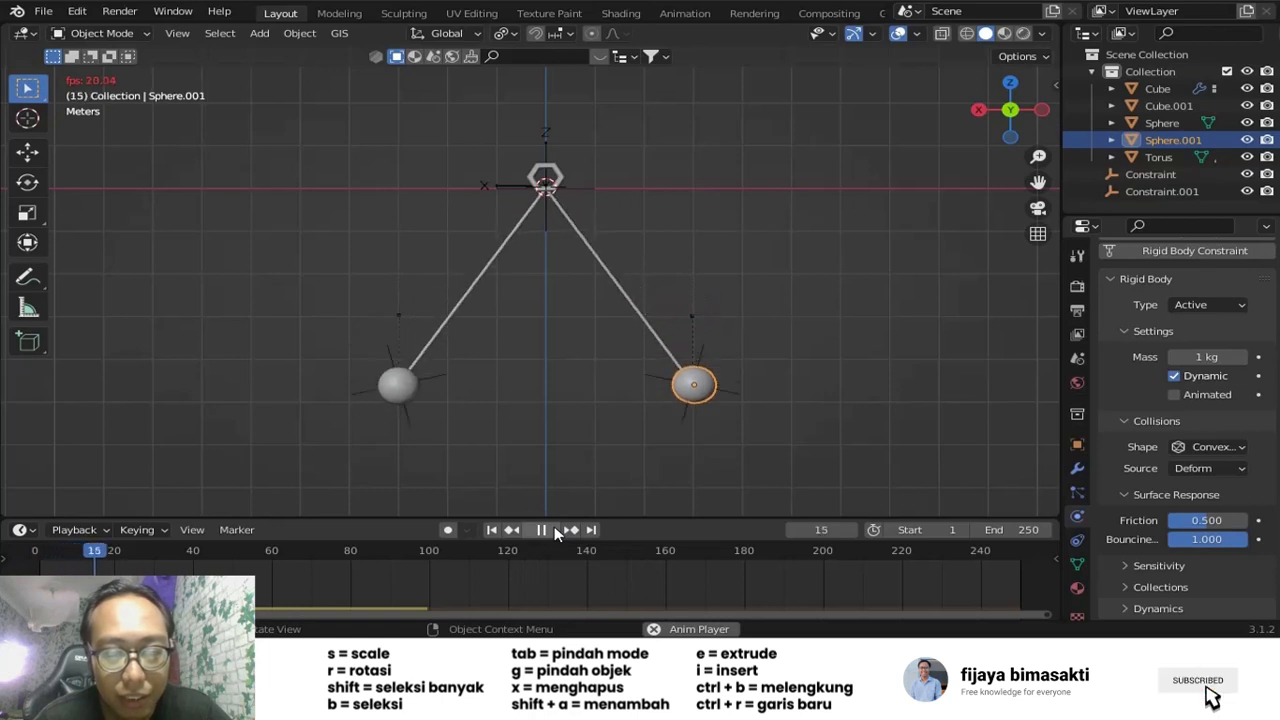
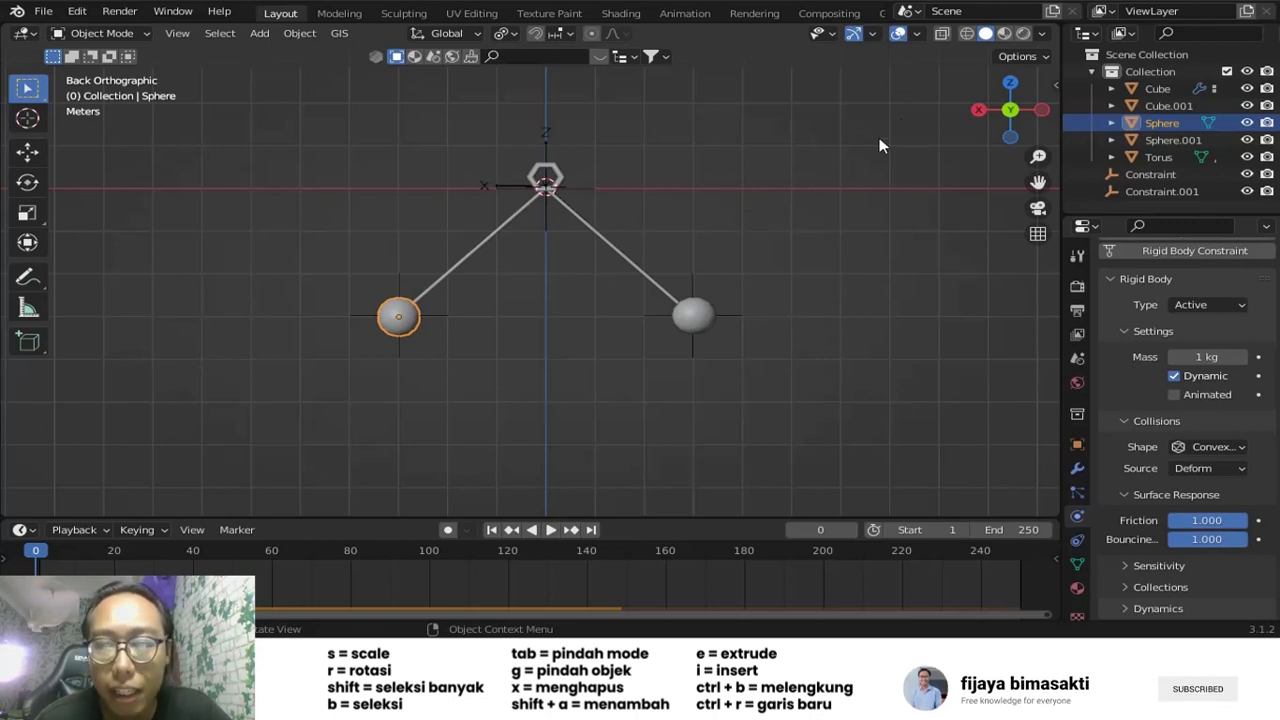
# - Switch the viewport shading to material preview and save the file
pyautogui.click(998, 38)
pyautogui.hotkey('ctrl', 's')
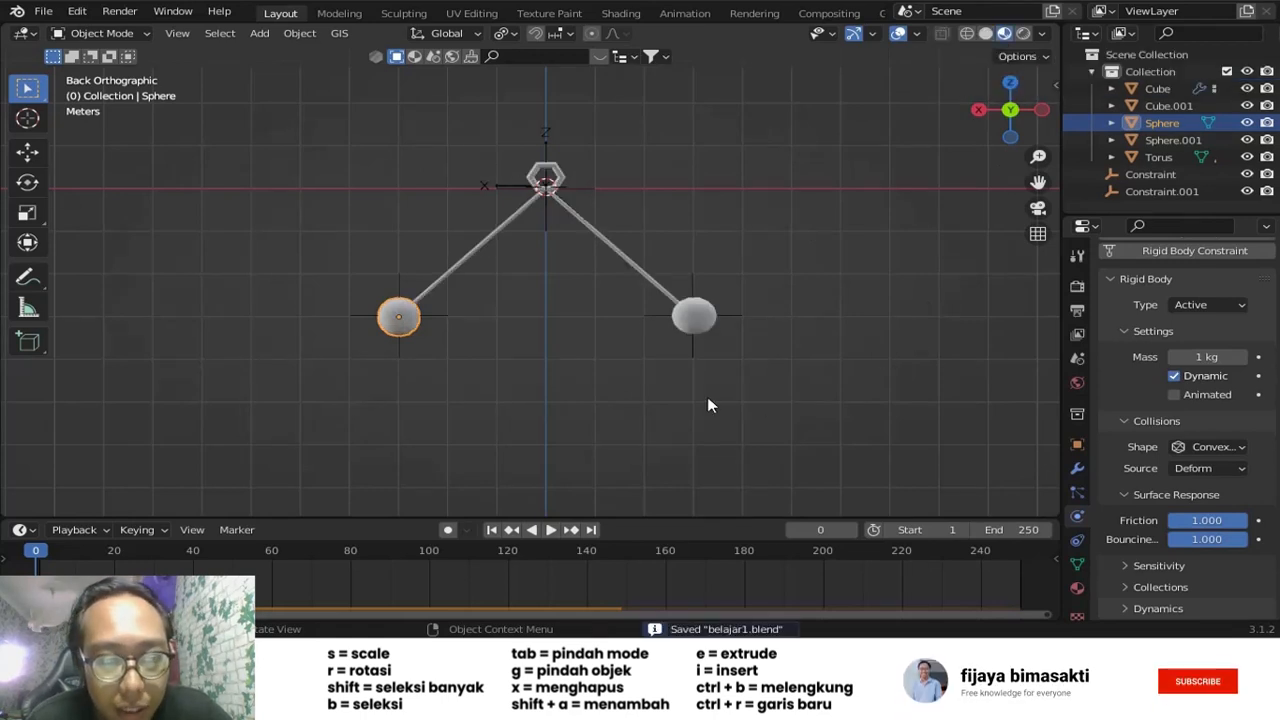
pyautogui.scroll(5, 707, 405)
pyautogui.scroll(-3, 707, 405)
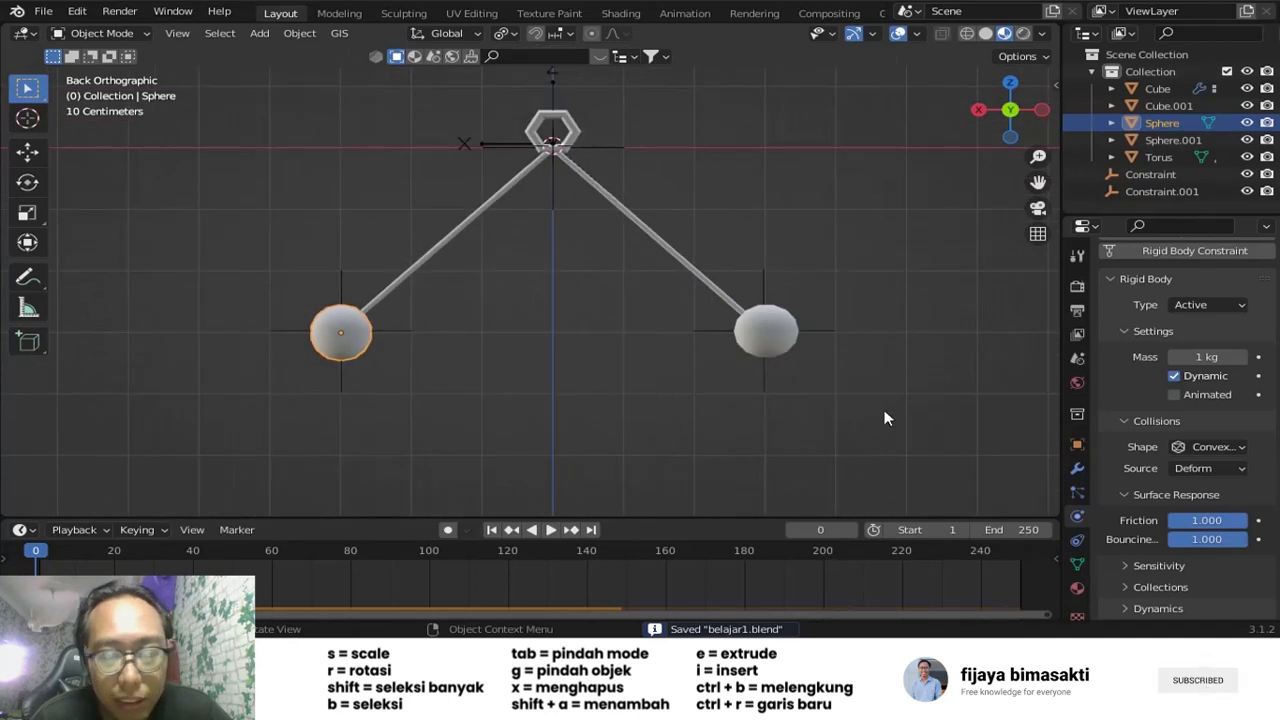
# - Create a new material on the left ball and set its base color to red (H 1.000, S 0.995, V 0.800)
pyautogui.click(530, 411)
pyautogui.click(371, 350)
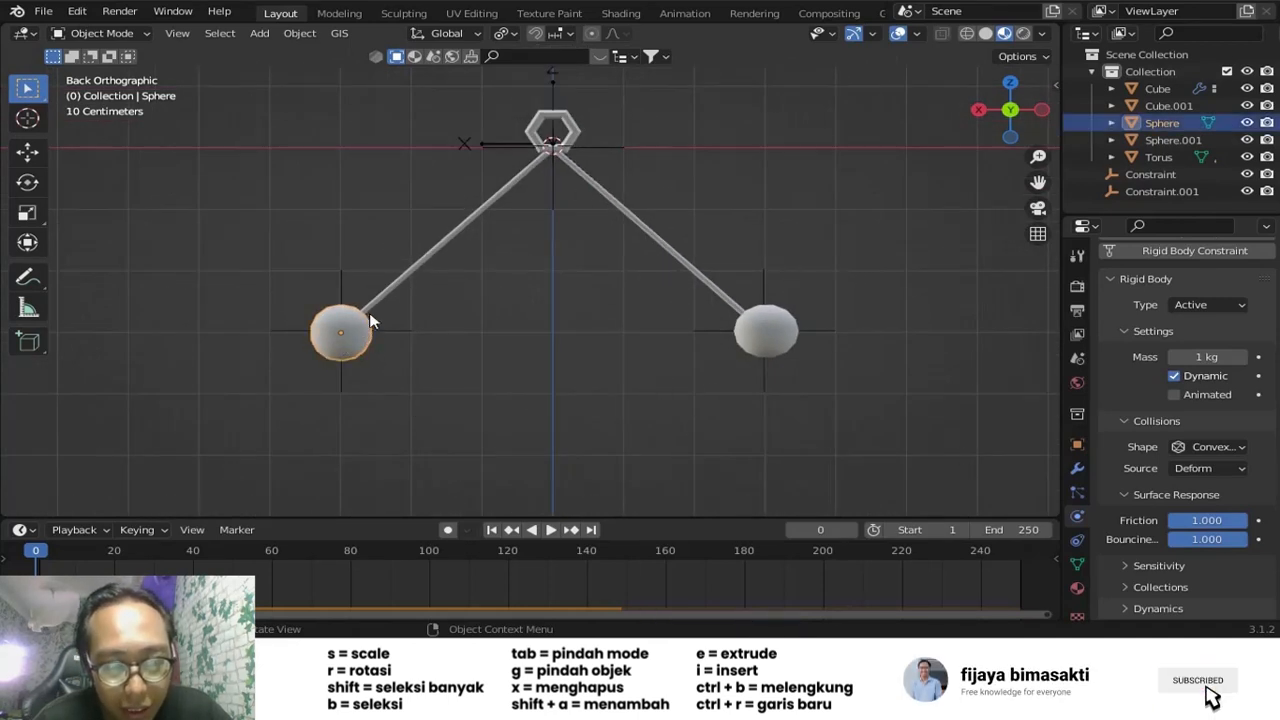
pyautogui.click(1076, 590)
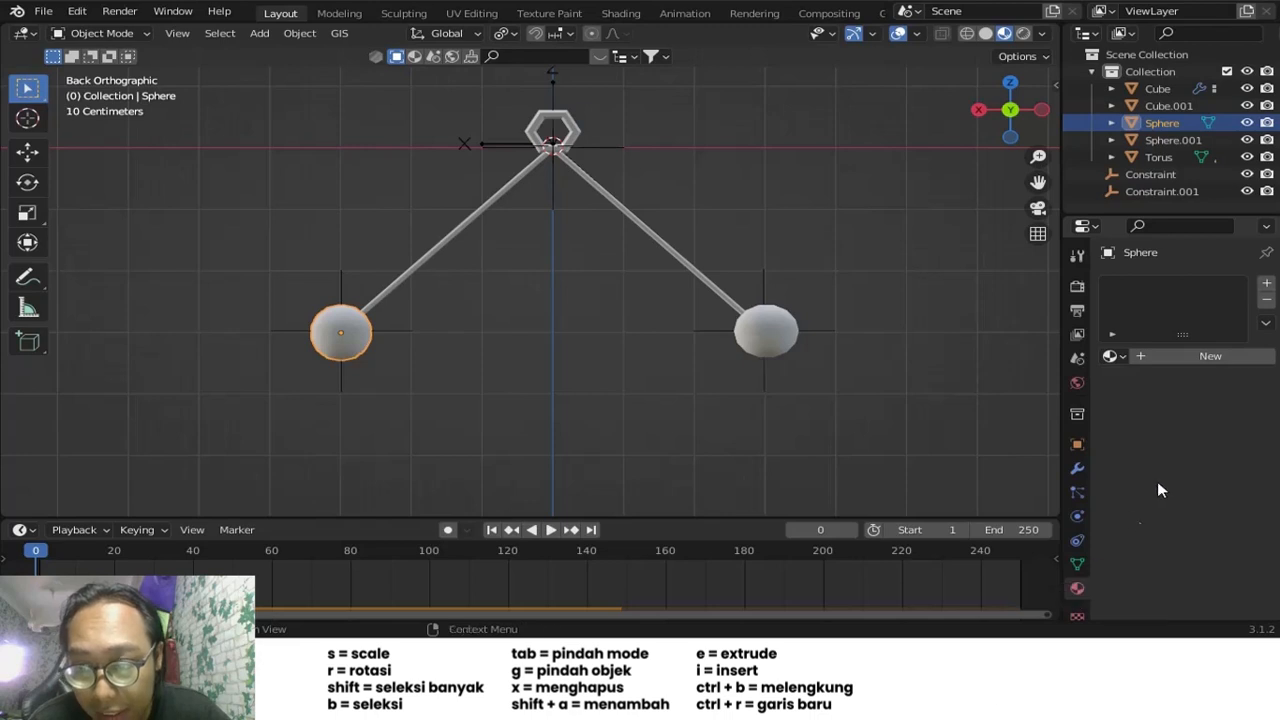
pyautogui.click(1178, 358)
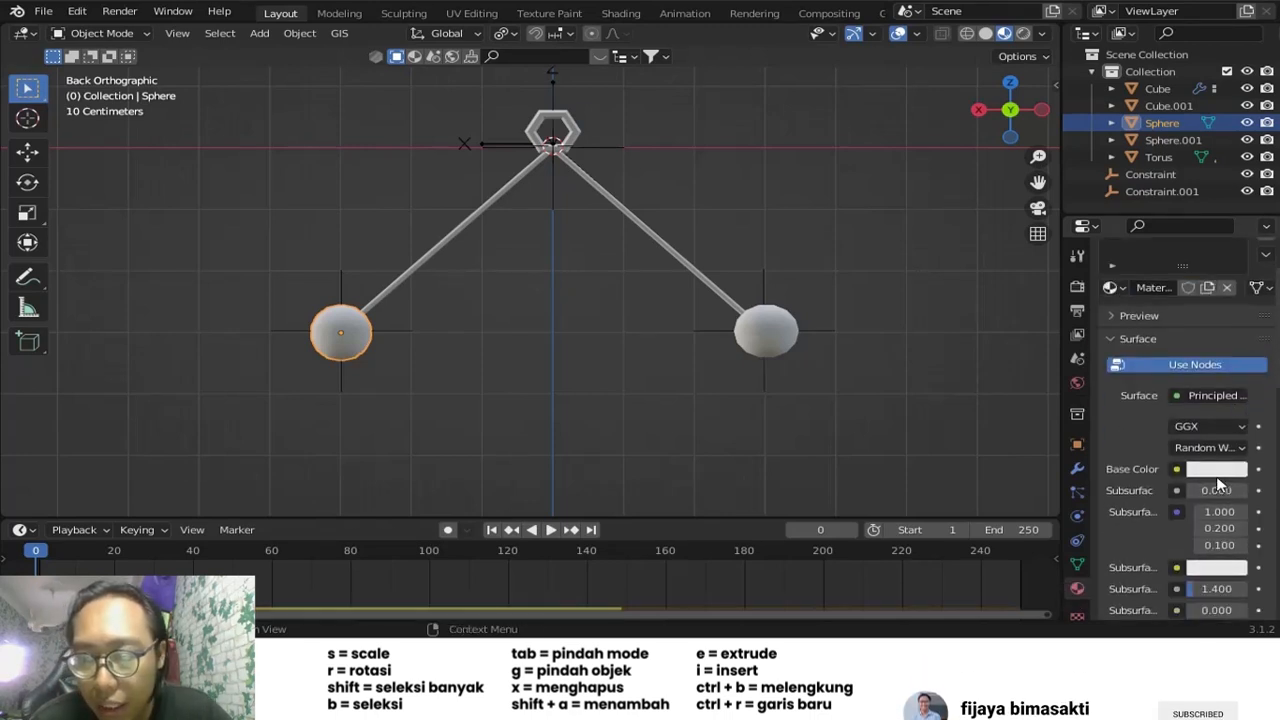
pyautogui.click(1216, 470)
pyautogui.click(1149, 350)
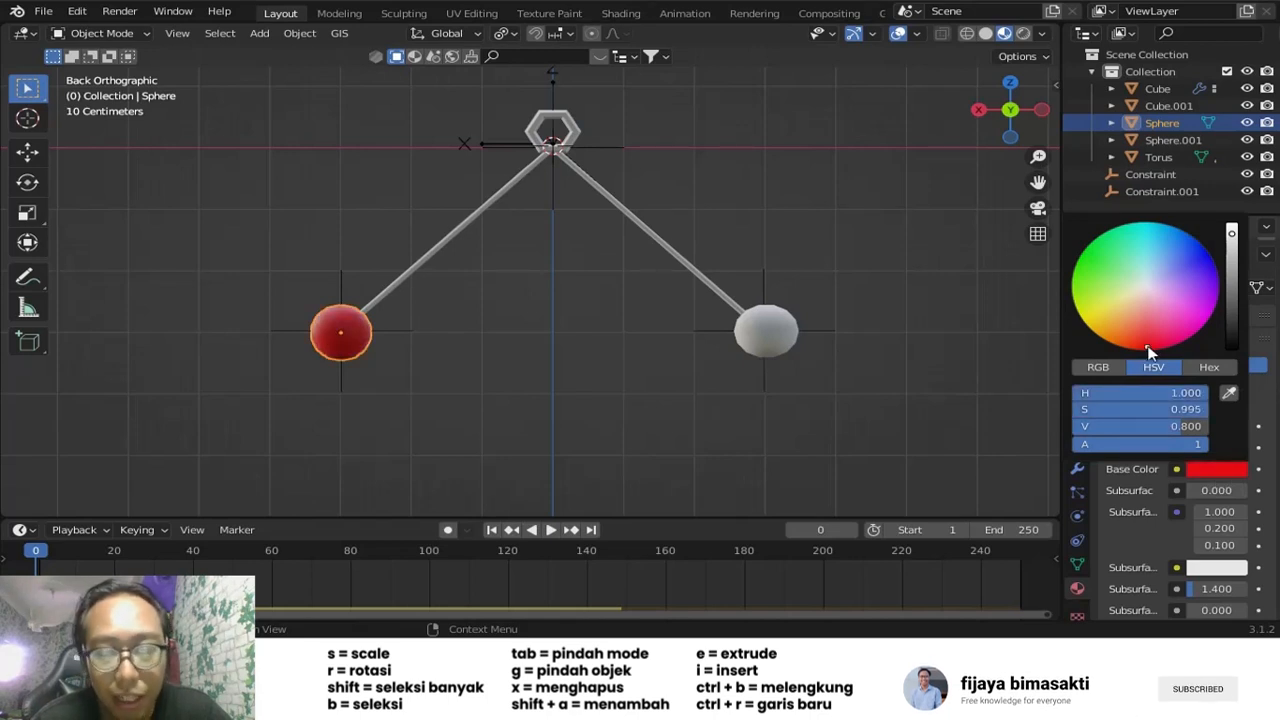
# - Assign the existing red Material.001 to the right ball and rename the material bola
pyautogui.click(789, 314)
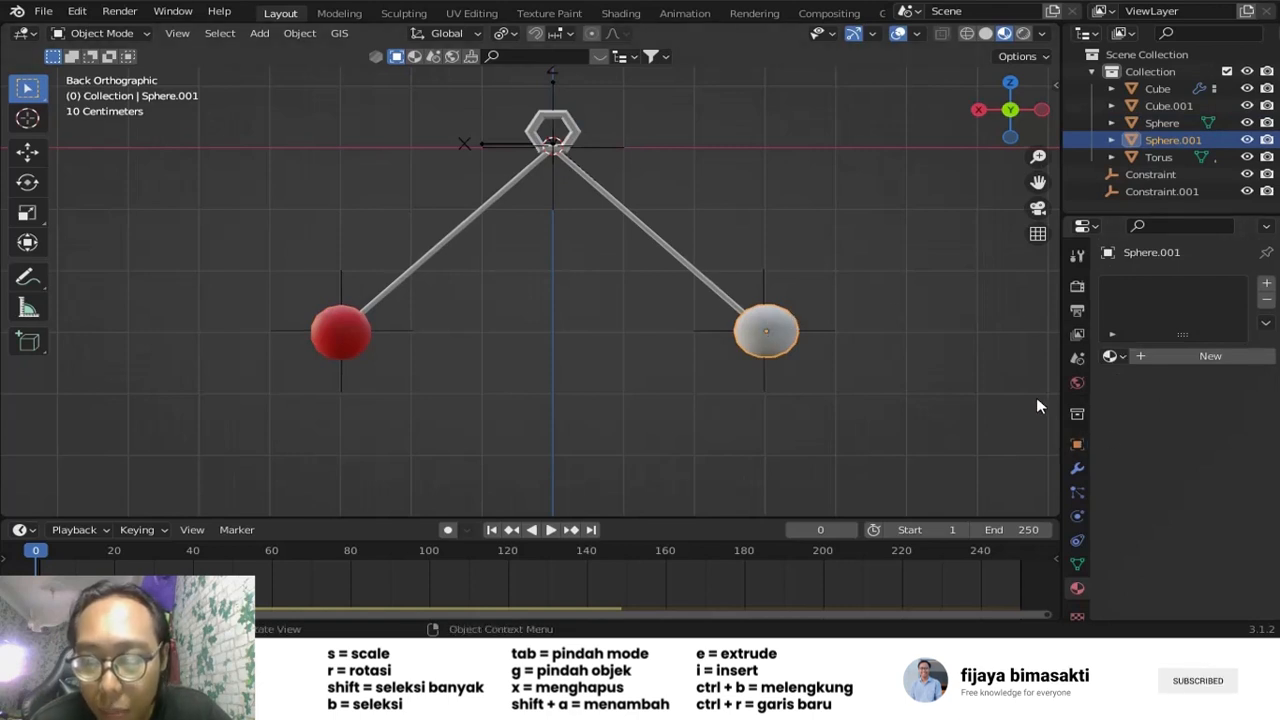
pyautogui.click(1108, 362)
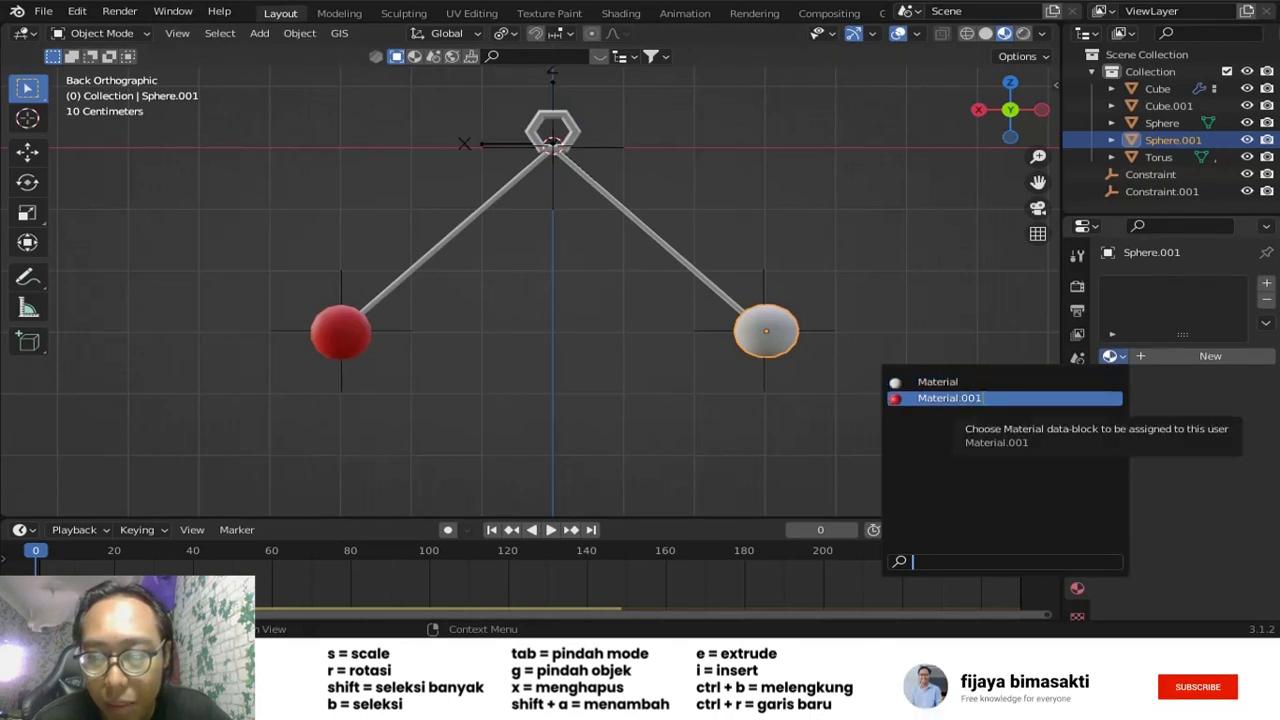
pyautogui.click(983, 398)
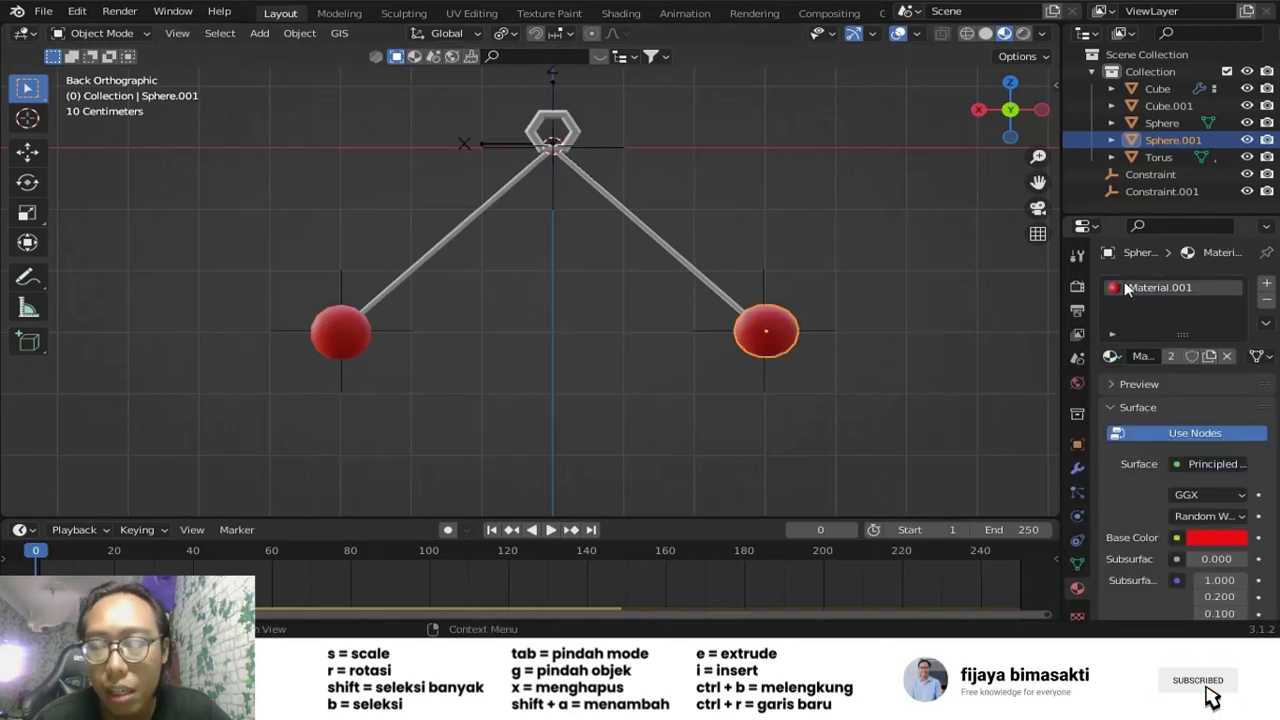
pyautogui.doubleClick(1155, 290)
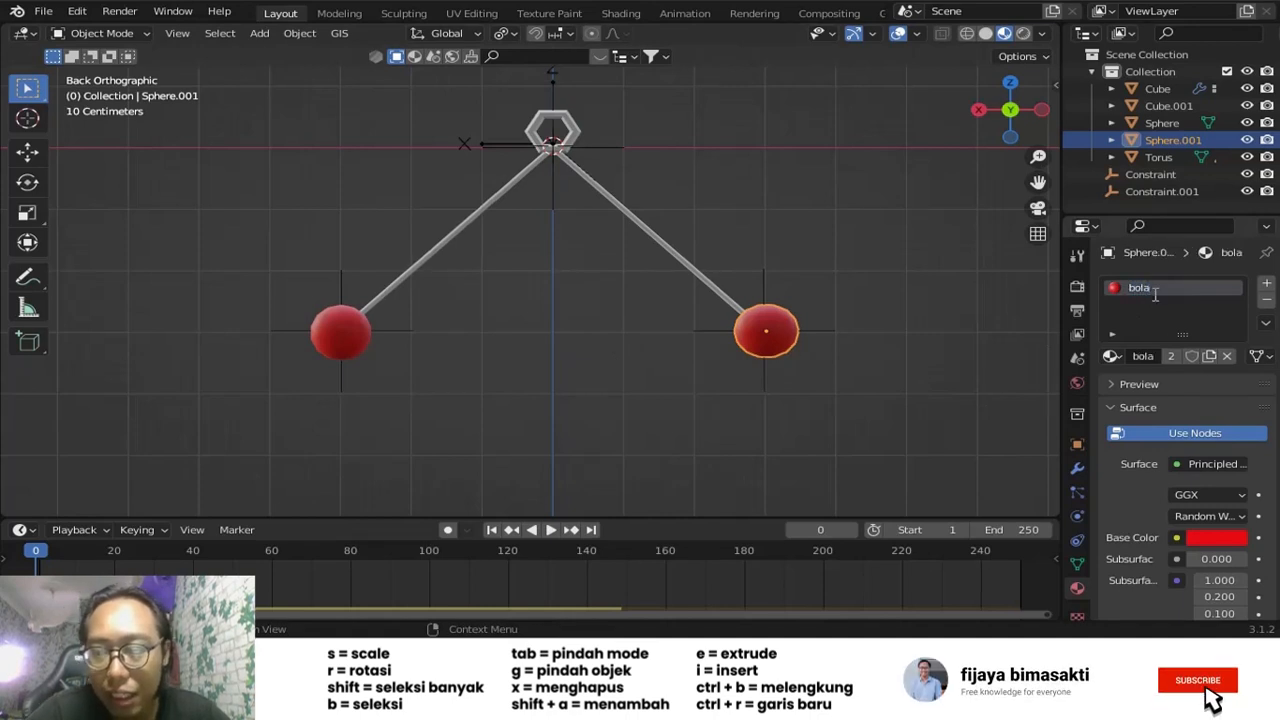
# - Set the base color of the rods' shared material to green (H 0.341, S 0.818, V 1.000)
pyautogui.click(475, 229)
pyautogui.click(475, 215)
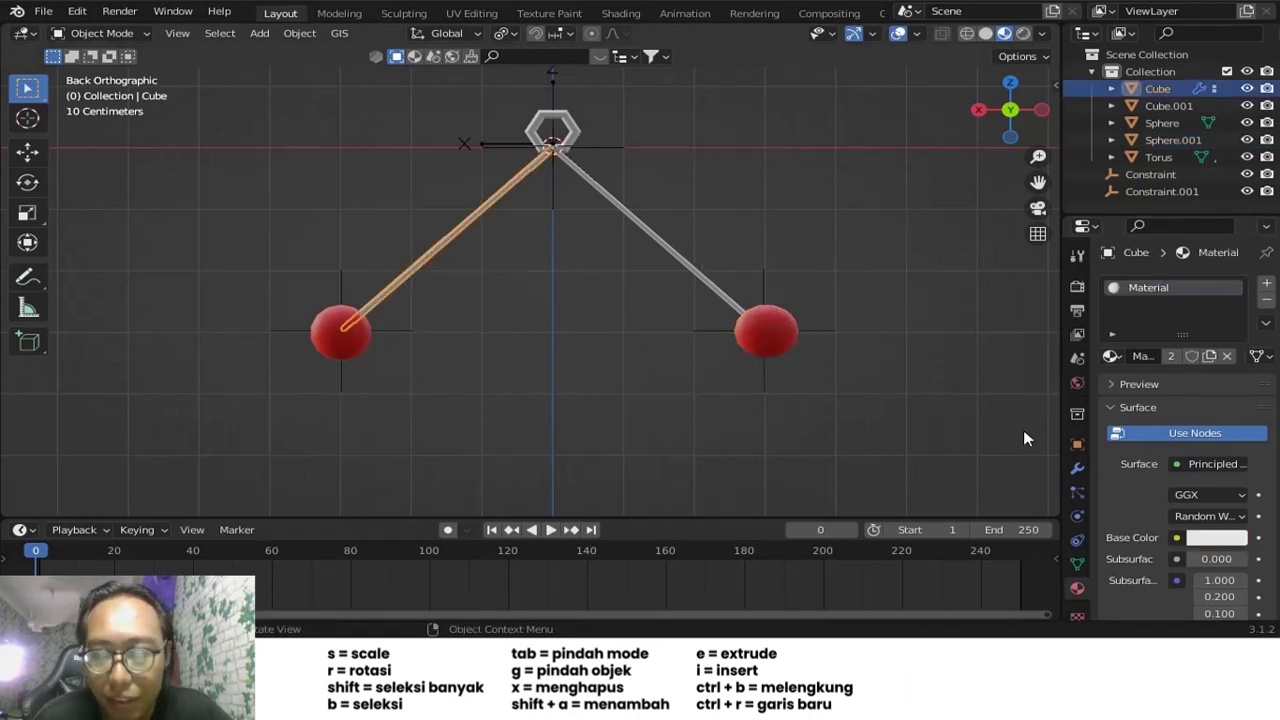
pyautogui.click(571, 283)
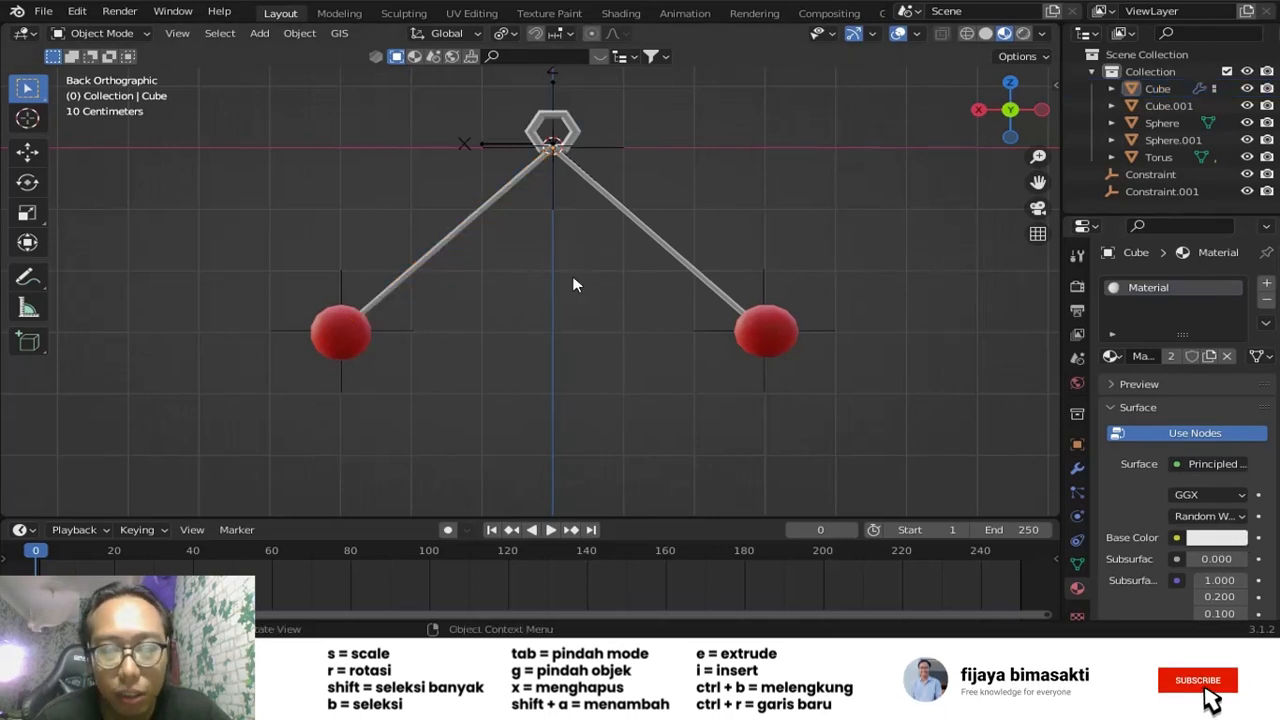
pyautogui.click(480, 206)
pyautogui.click(1231, 539)
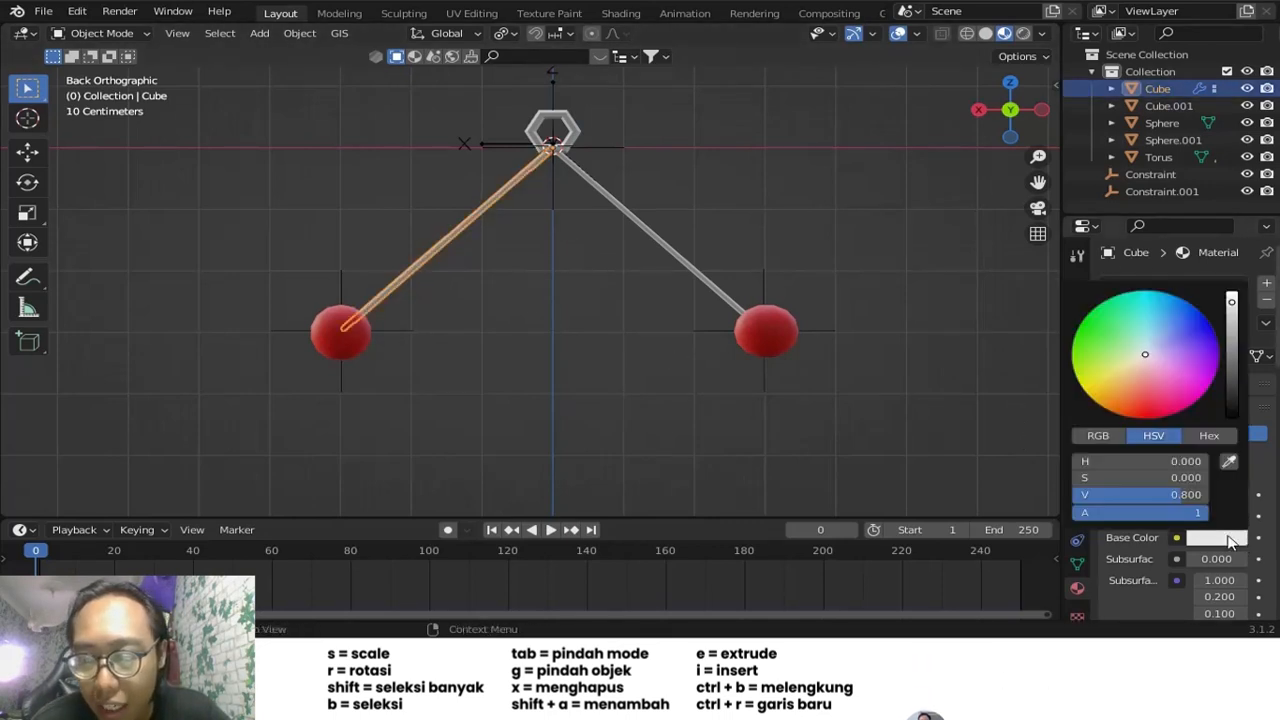
pyautogui.moveTo(1233, 334); pyautogui.dragTo(1231, 202)
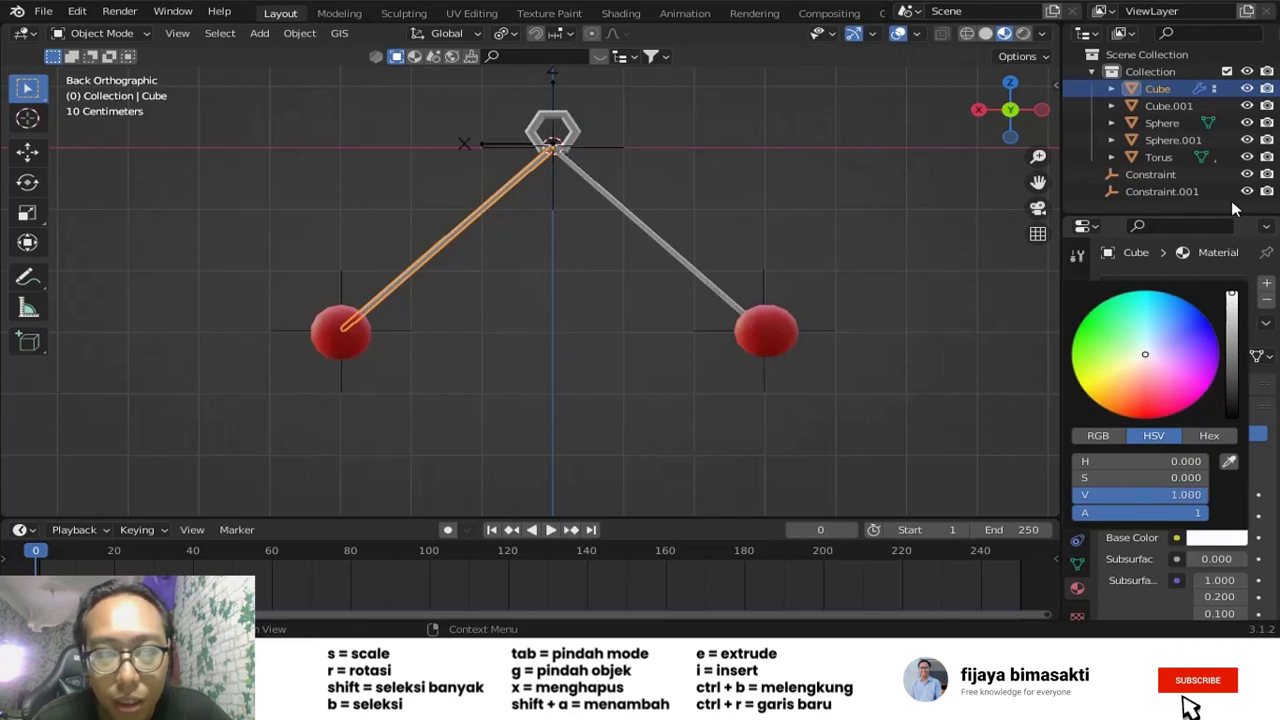
pyautogui.click(1118, 346)
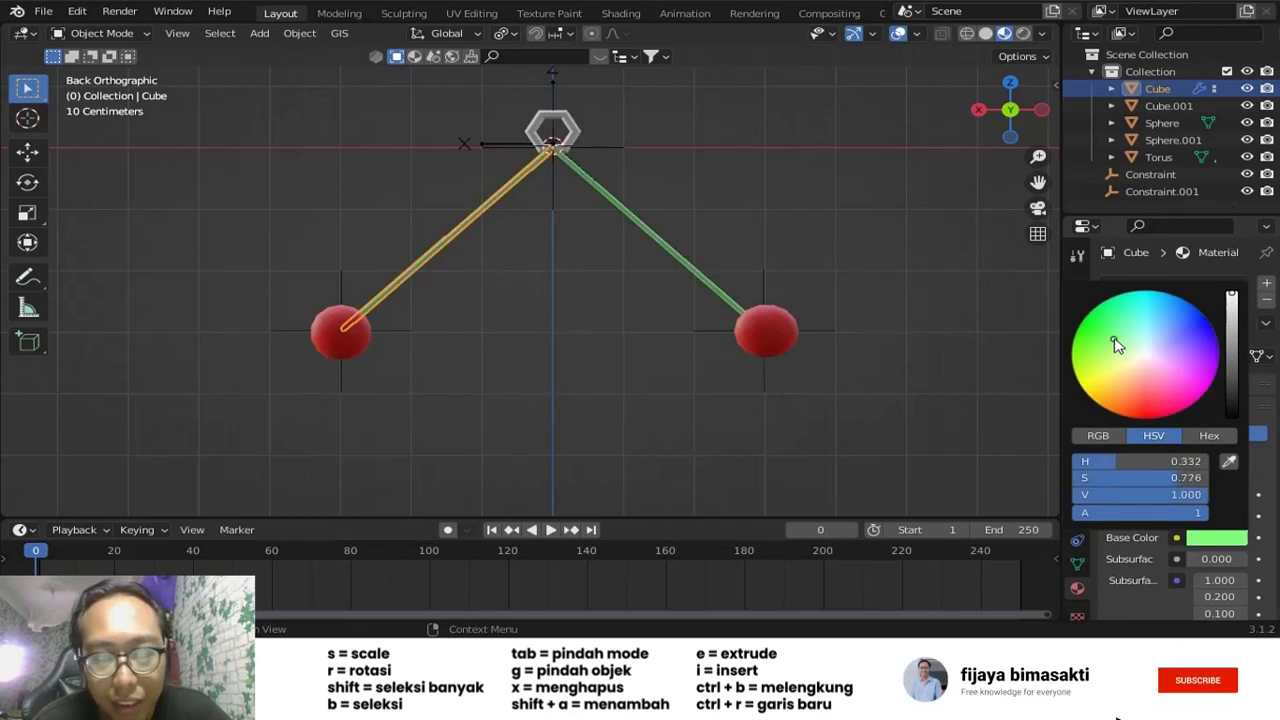
pyautogui.moveTo(1116, 340); pyautogui.dragTo(1114, 337)
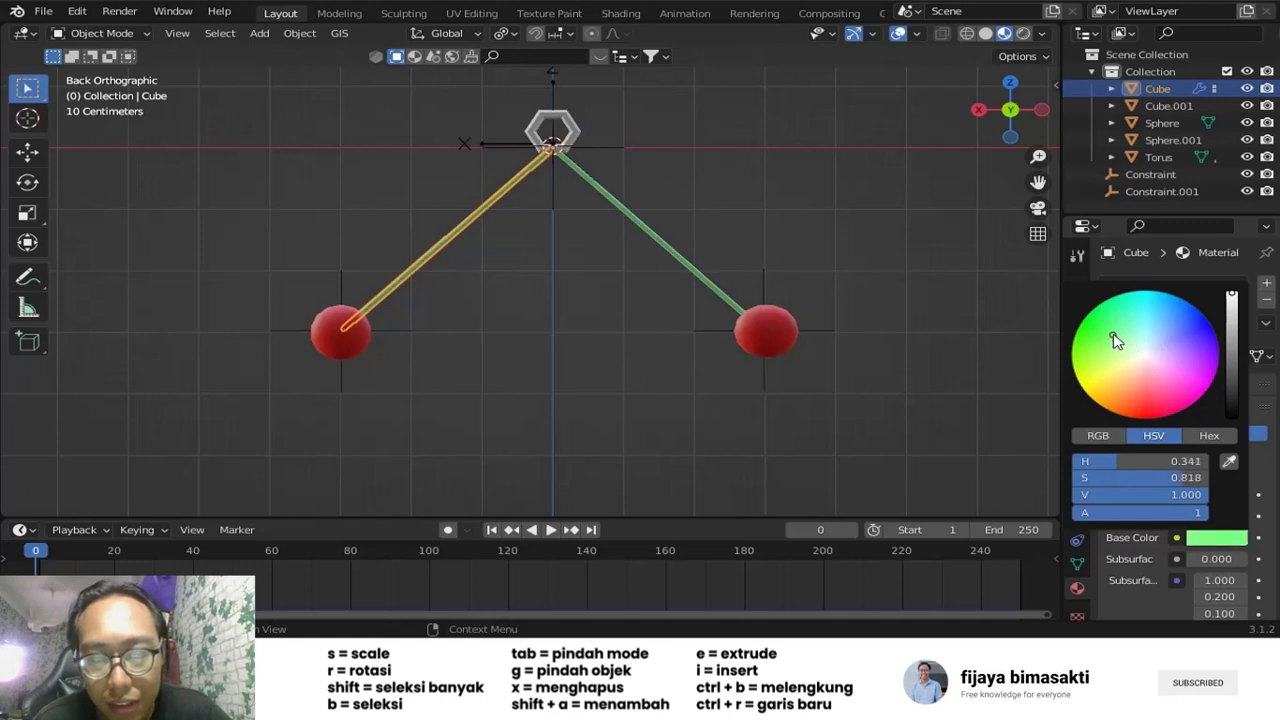
# - Rename the torus's material pengaitmtr and set its base color to deep blue
pyautogui.click(566, 129)
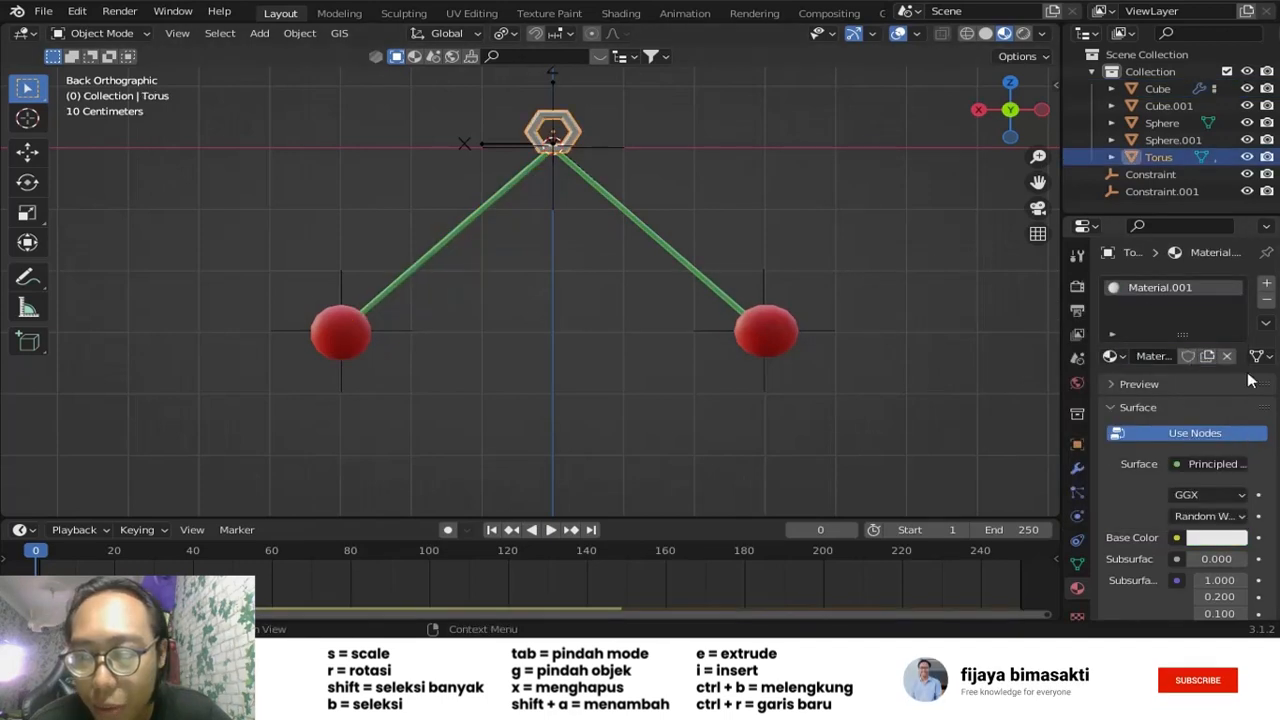
pyautogui.click(1170, 287)
pyautogui.write('p')
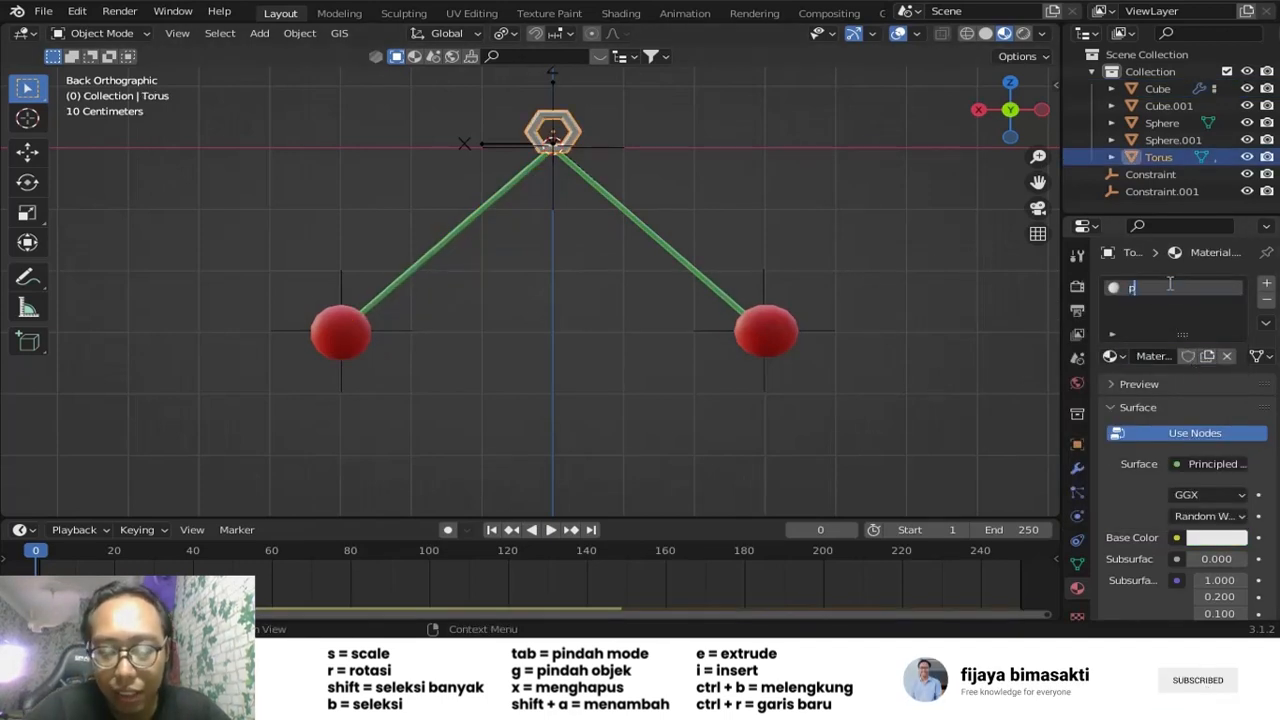
pyautogui.write('engaitctr')
pyautogui.press('Return')
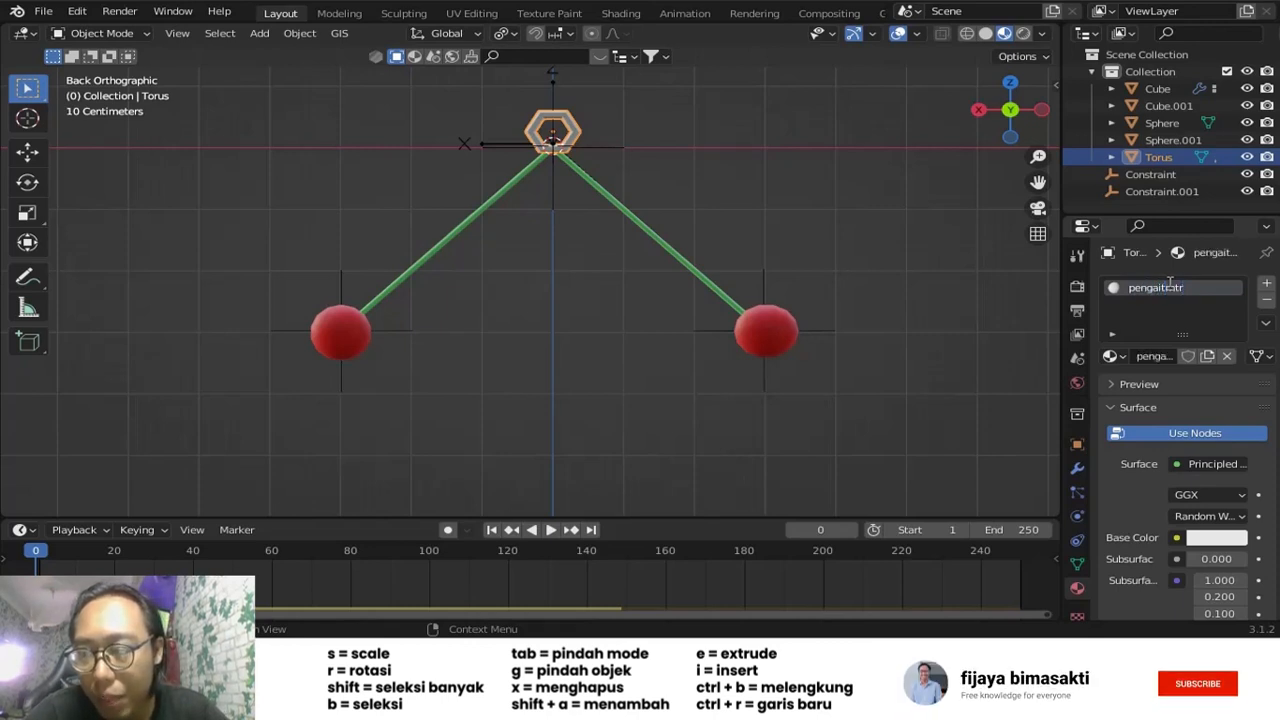
pyautogui.click(1217, 541)
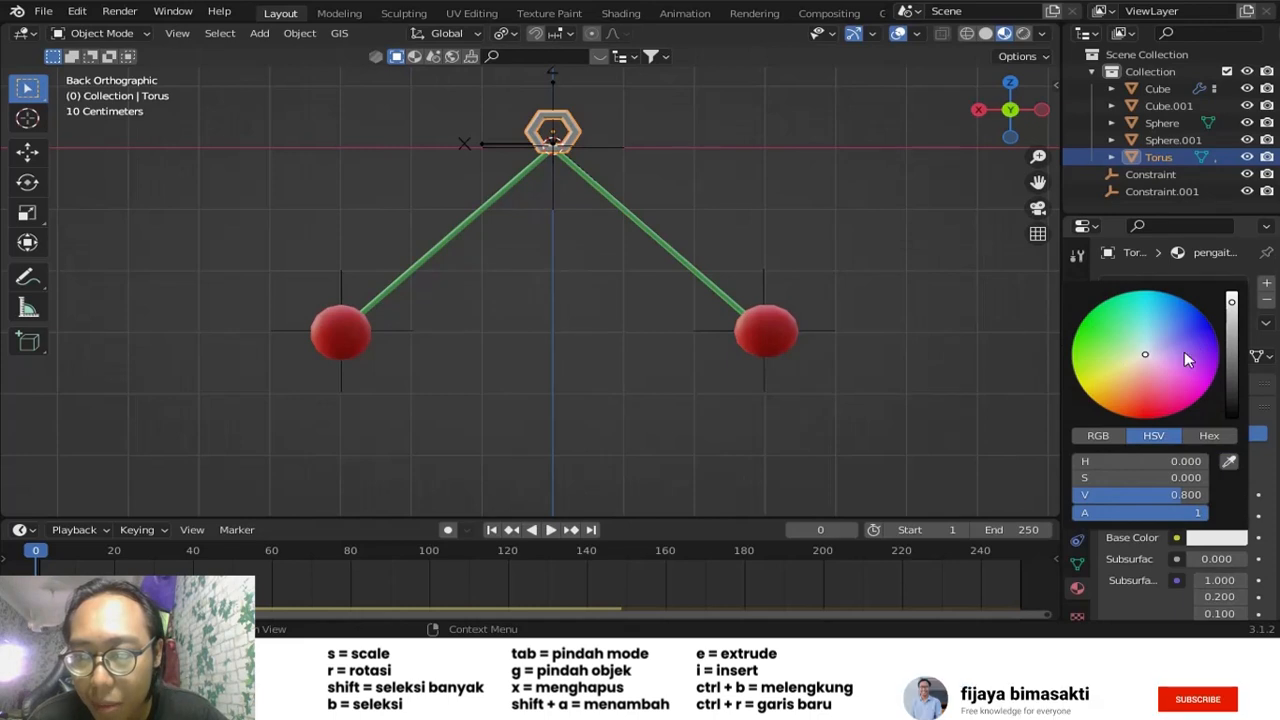
pyautogui.moveTo(1180, 385); pyautogui.dragTo(1196, 301)
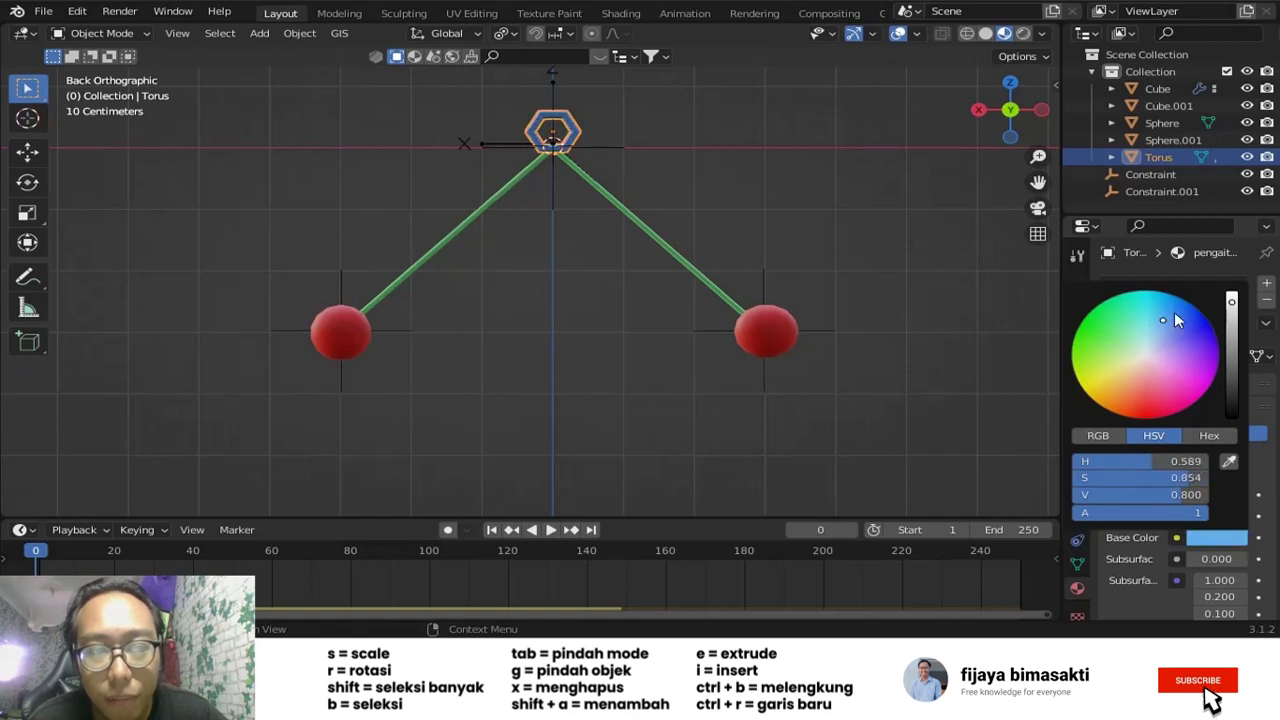
pyautogui.click(814, 410)
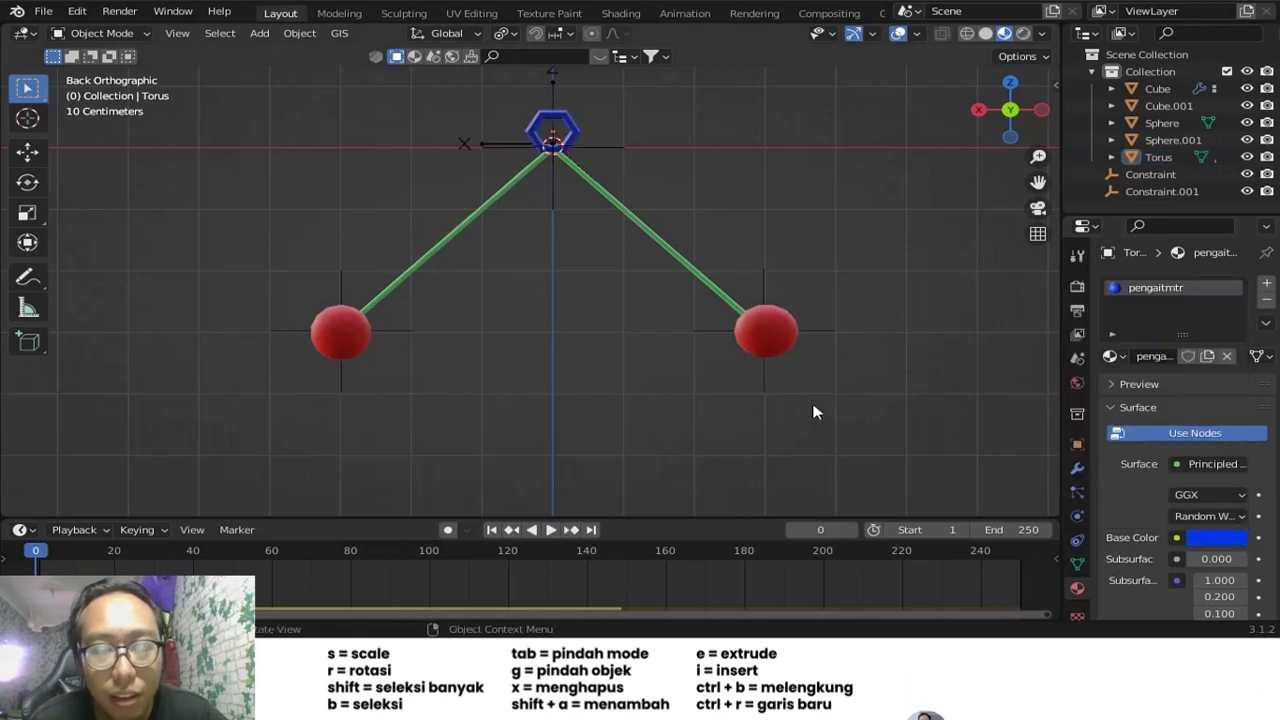
# - Play the simulation to check the colored swinging balls, then stop it and return to frame 0
pyautogui.click(551, 531)
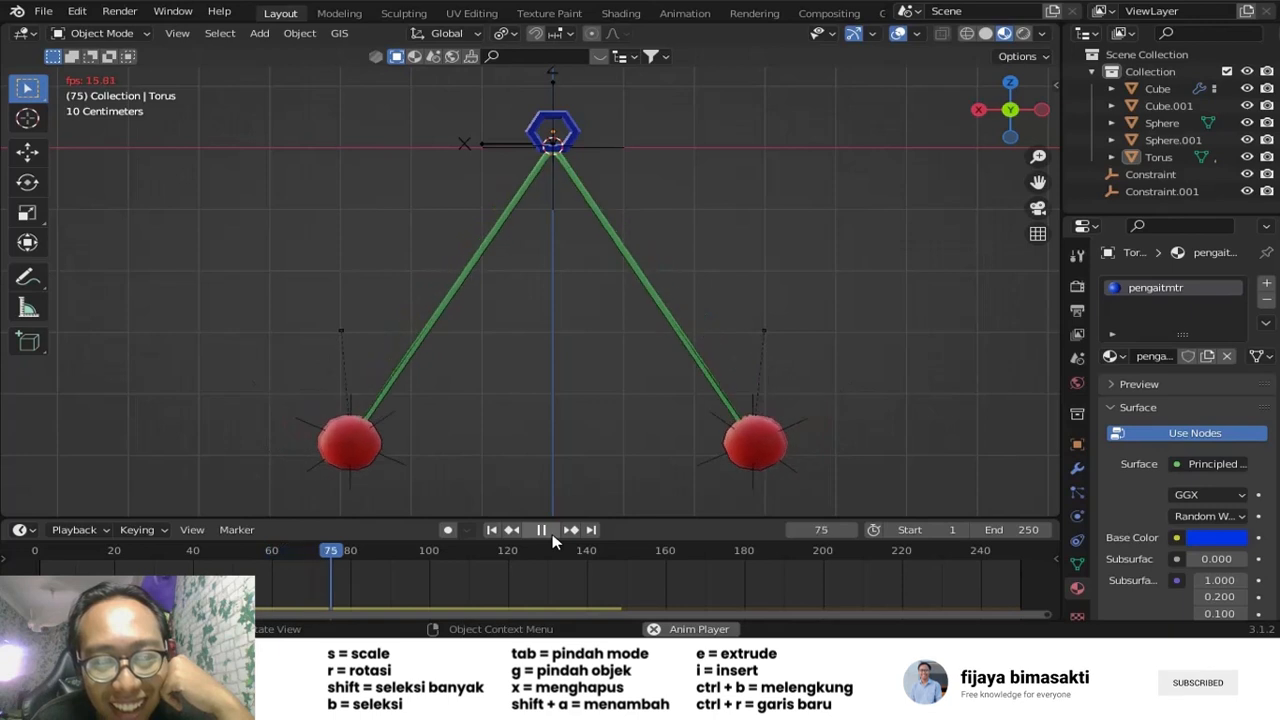
pyautogui.click(549, 532)
pyautogui.moveTo(283, 553); pyautogui.dragTo(36, 557)
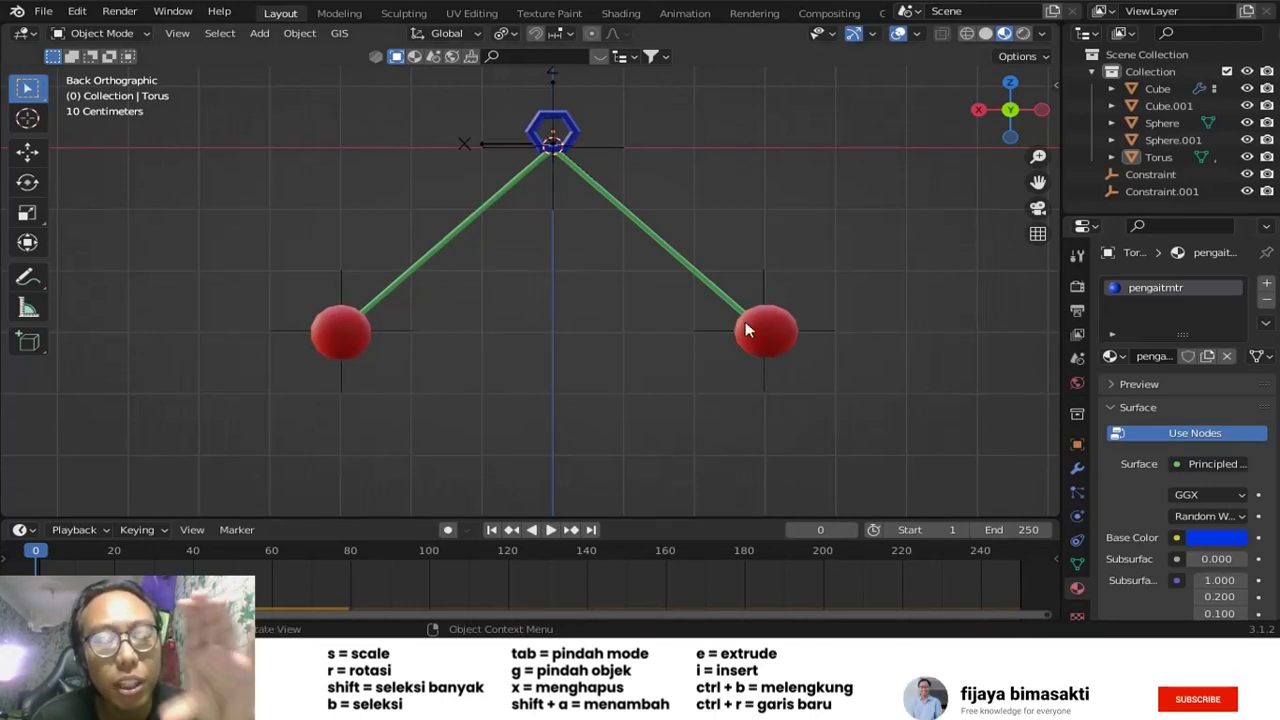
# - Switch the viewport to rendered shading and add an area light to the scene
pyautogui.click(1077, 285)
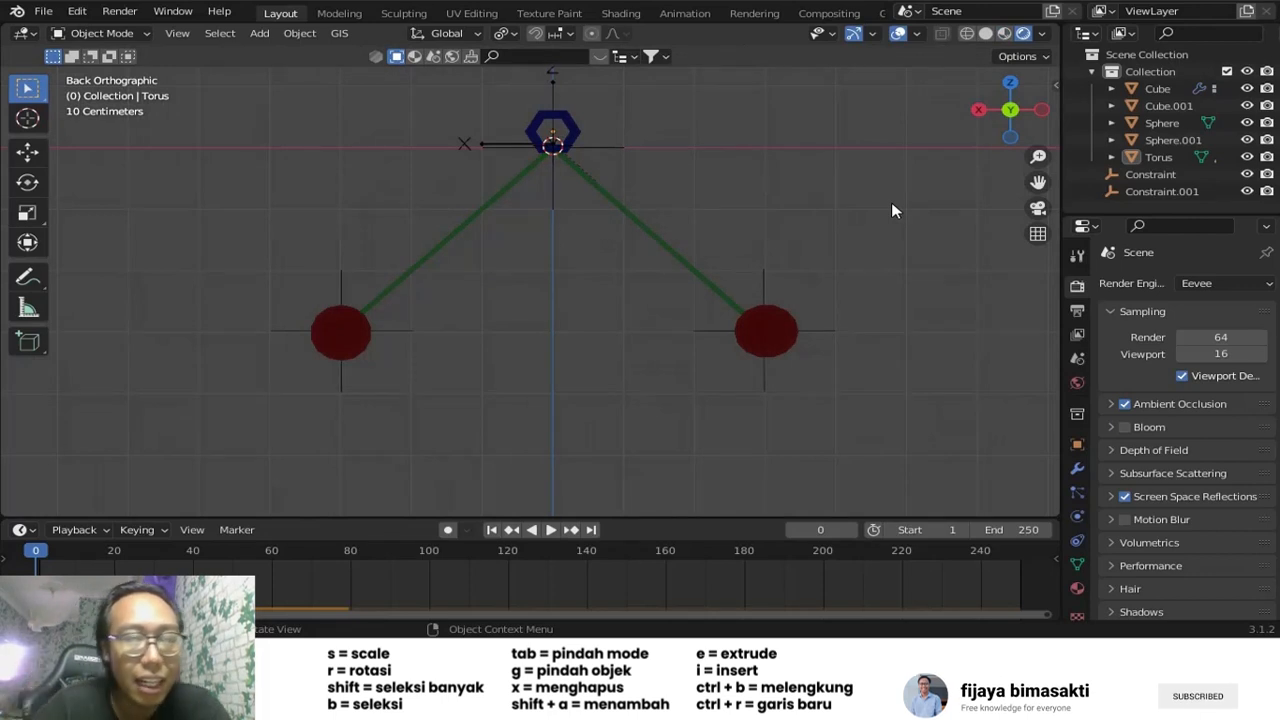
pyautogui.keyDown('shift'); pyautogui.moveTo(891, 202); pyautogui.dragTo(885, 252, button='middle'); pyautogui.keyUp('shift')
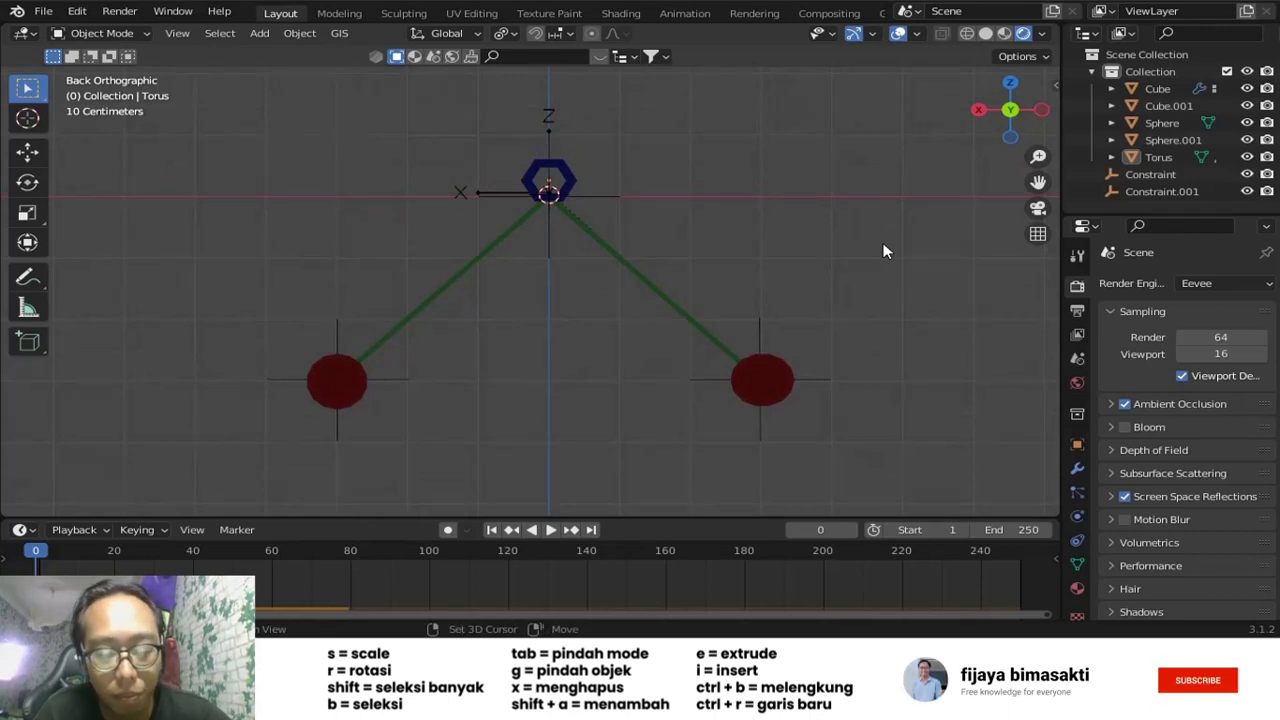
pyautogui.hotkey('shift', 'a')
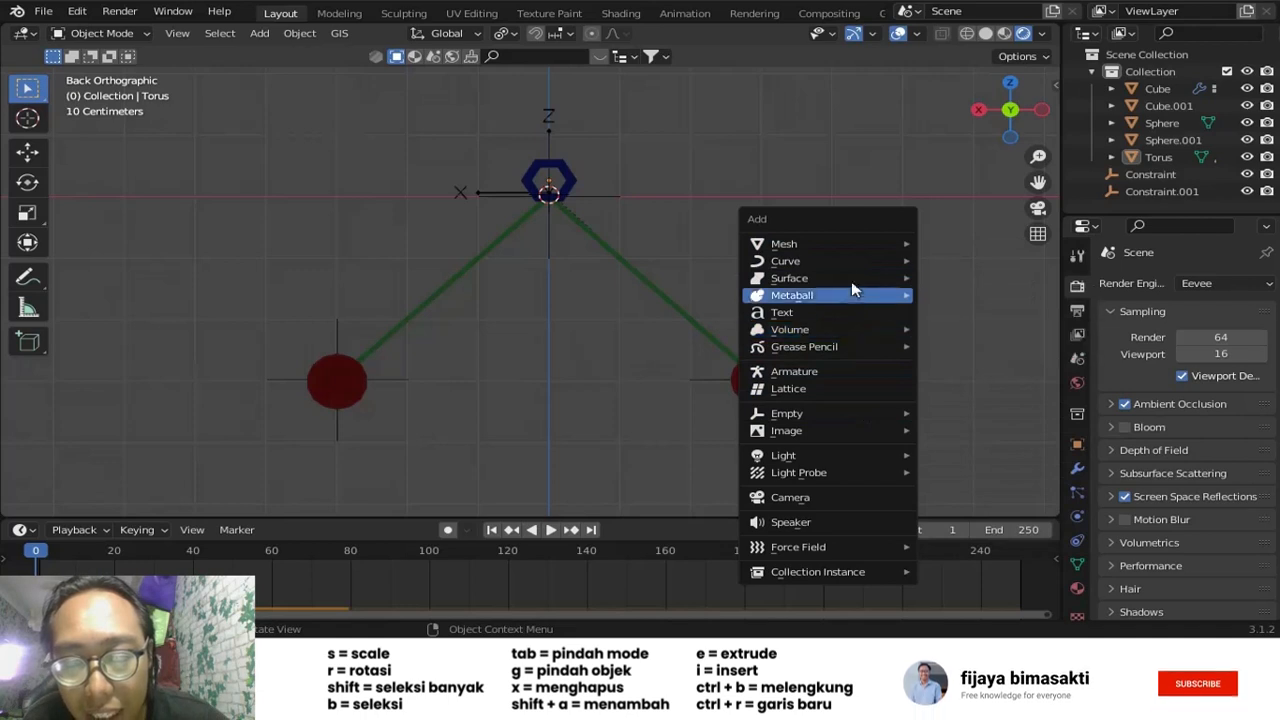
pyautogui.moveTo(862, 455)
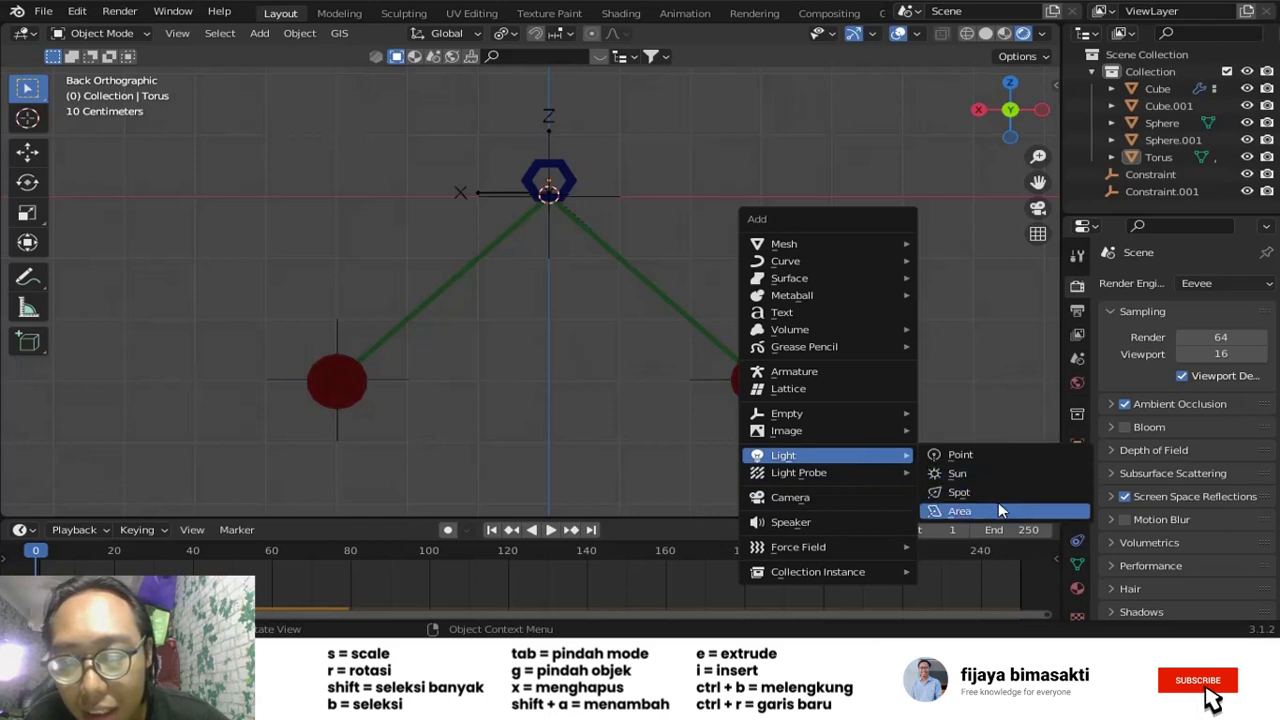
pyautogui.click(999, 509)
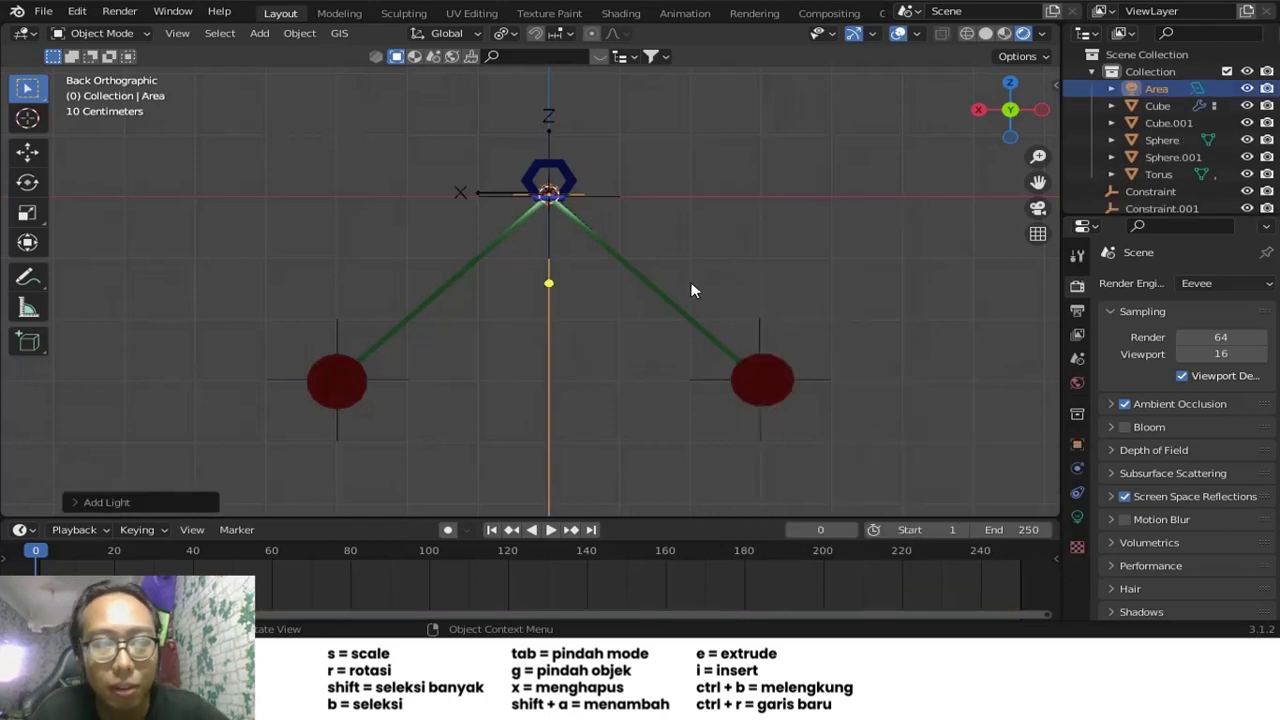
# - Place the area light a short distance above the torus along Z and scale it up about 2.8 times
pyautogui.scroll(-4, 683, 294)
pyautogui.press('g')
pyautogui.press('z')
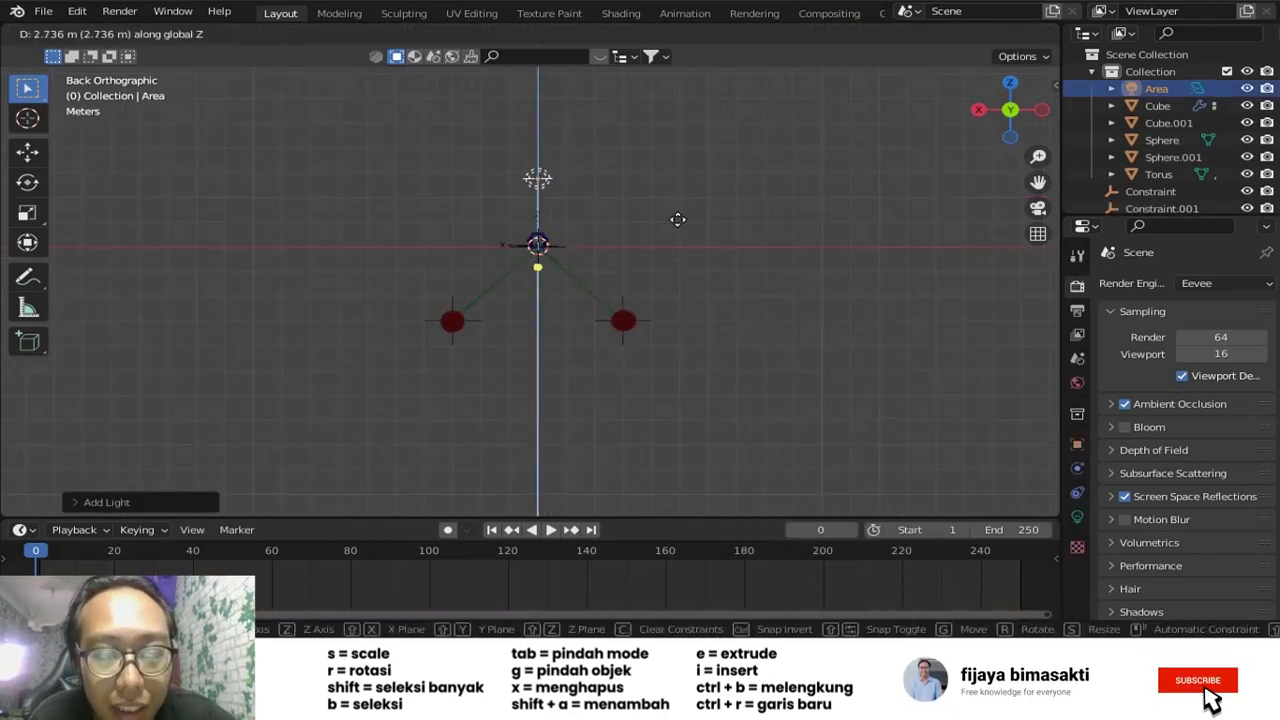
pyautogui.click(678, 219)
pyautogui.scroll(2, 650, 230)
pyautogui.press('s')
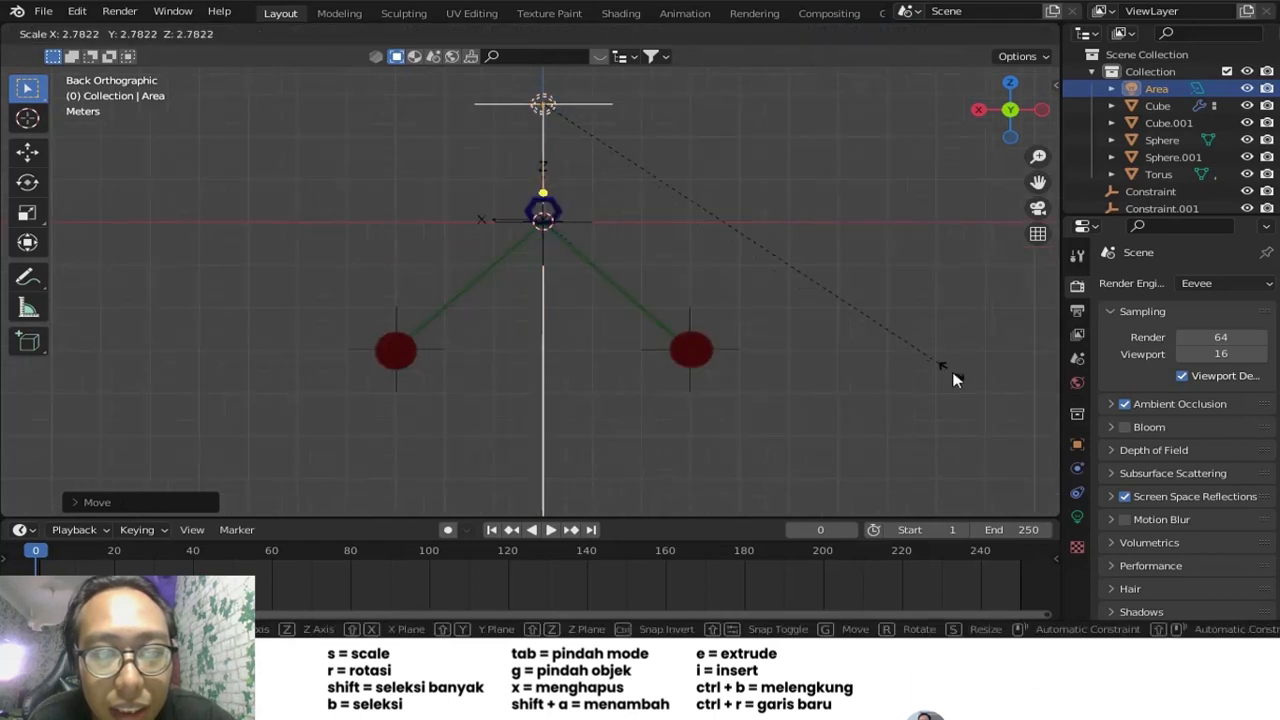
pyautogui.click(771, 320)
pyautogui.press('g')
pyautogui.press('z')
pyautogui.click(765, 356)
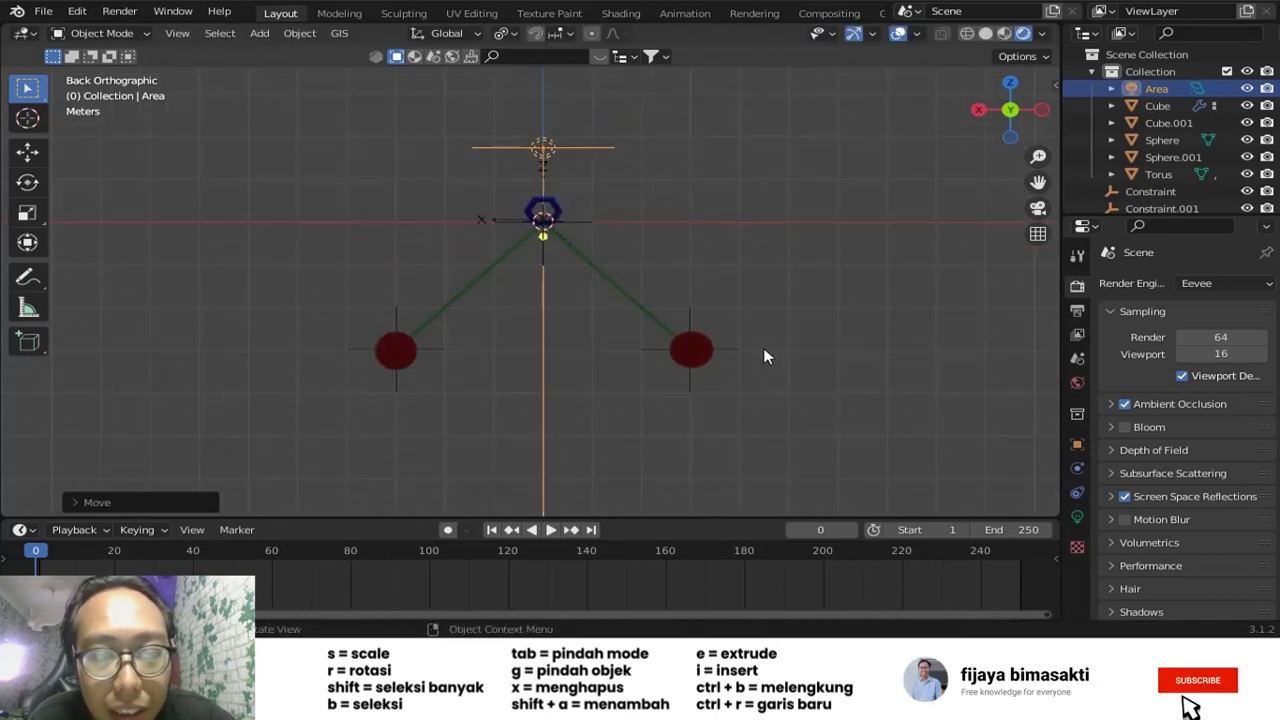
# - Set the area light's power to 500 W
pyautogui.scroll(3, 760, 350)
pyautogui.scroll(-3, 757, 347)
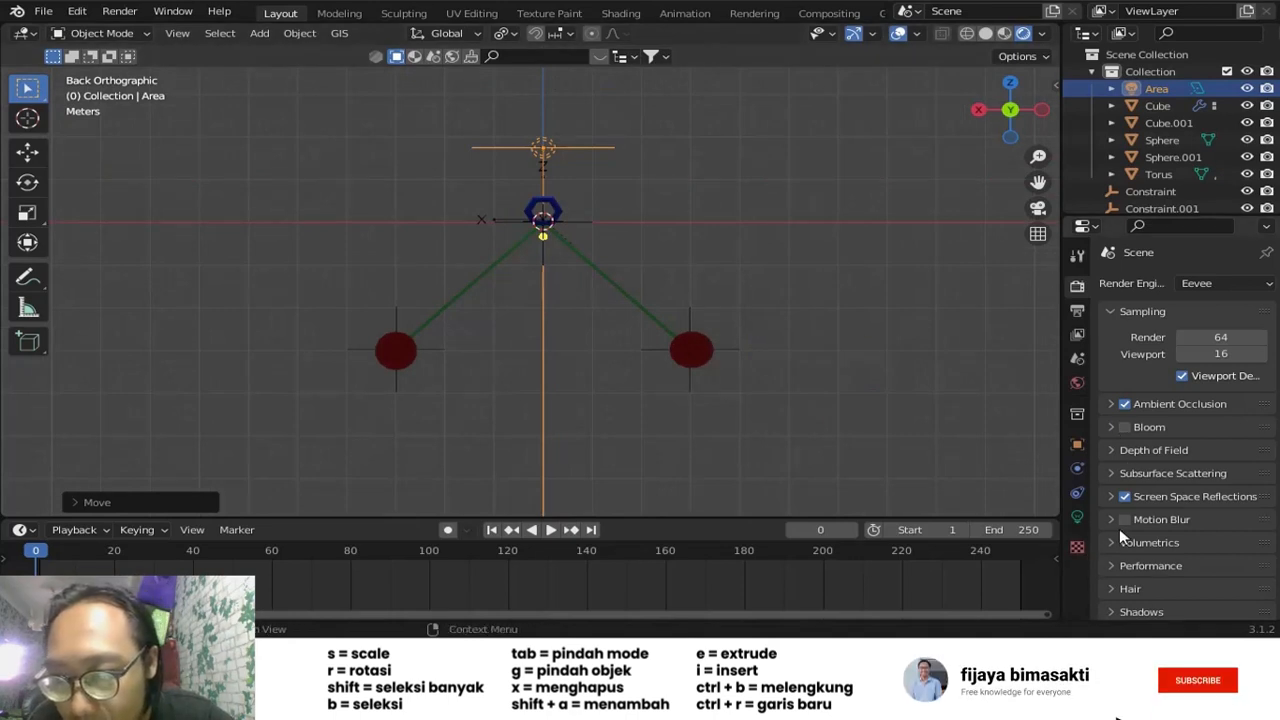
pyautogui.click(1076, 517)
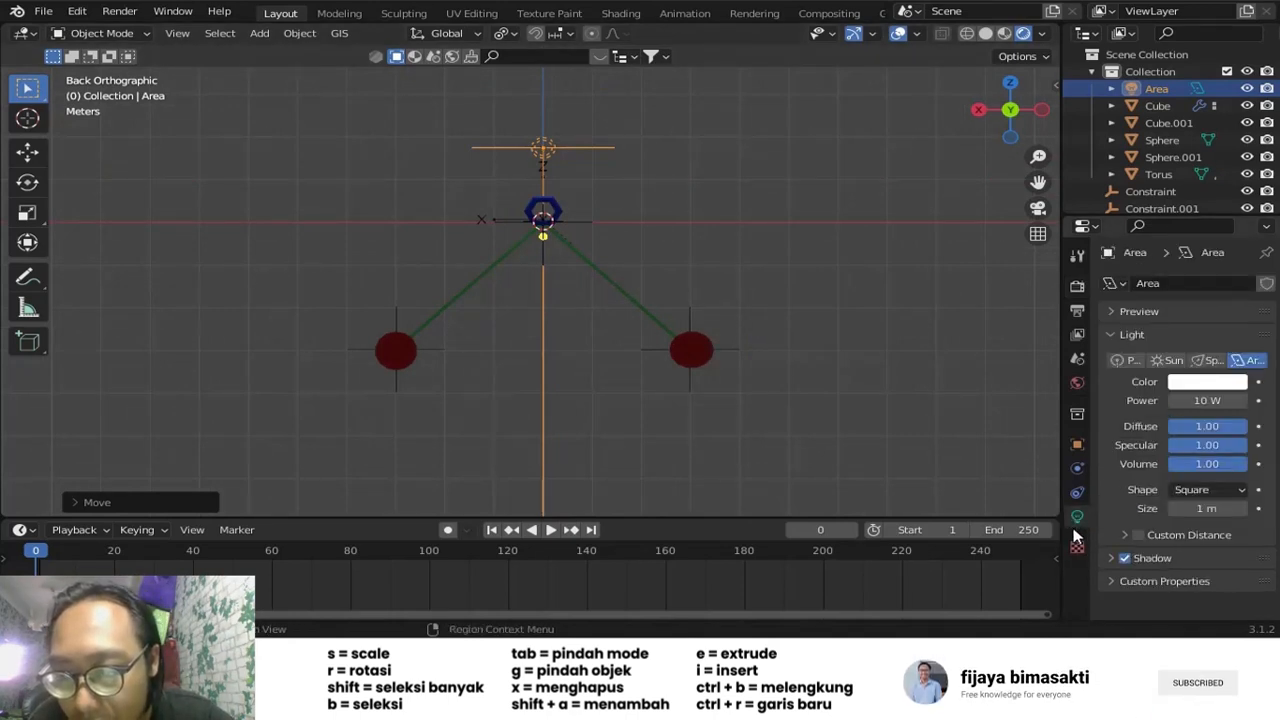
pyautogui.click(1207, 400)
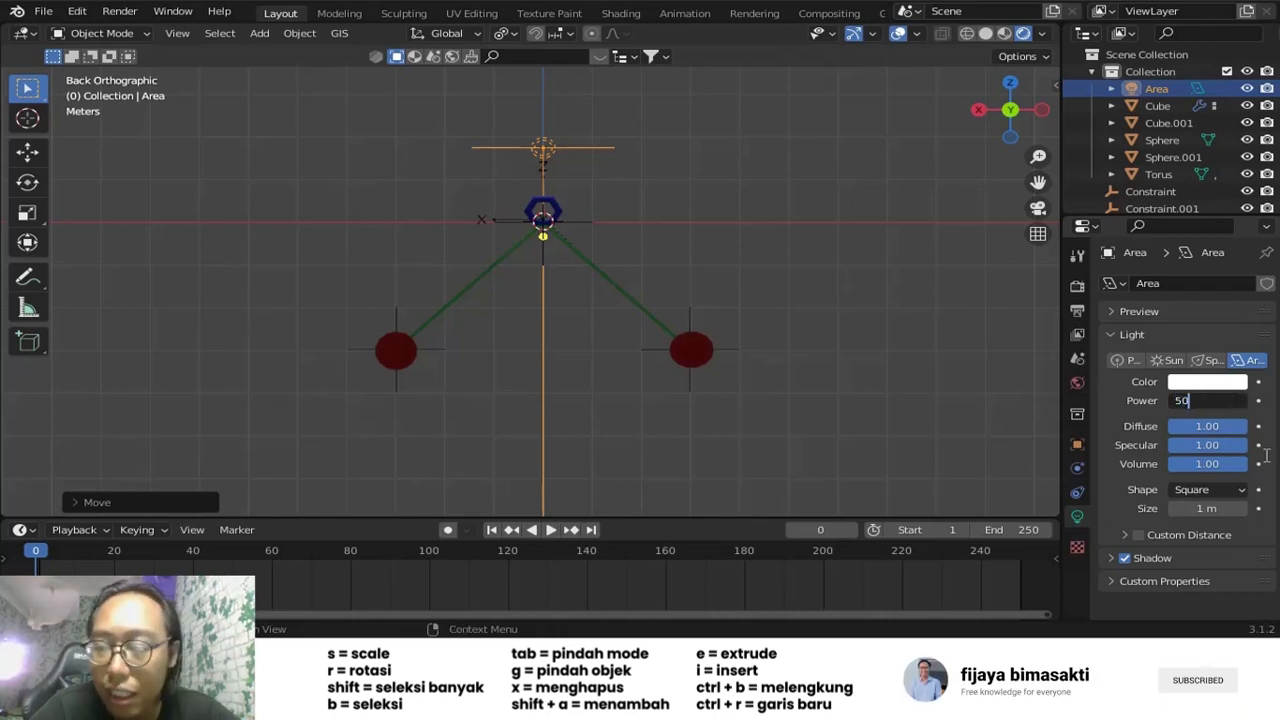
pyautogui.write('0')
pyautogui.press('Return')
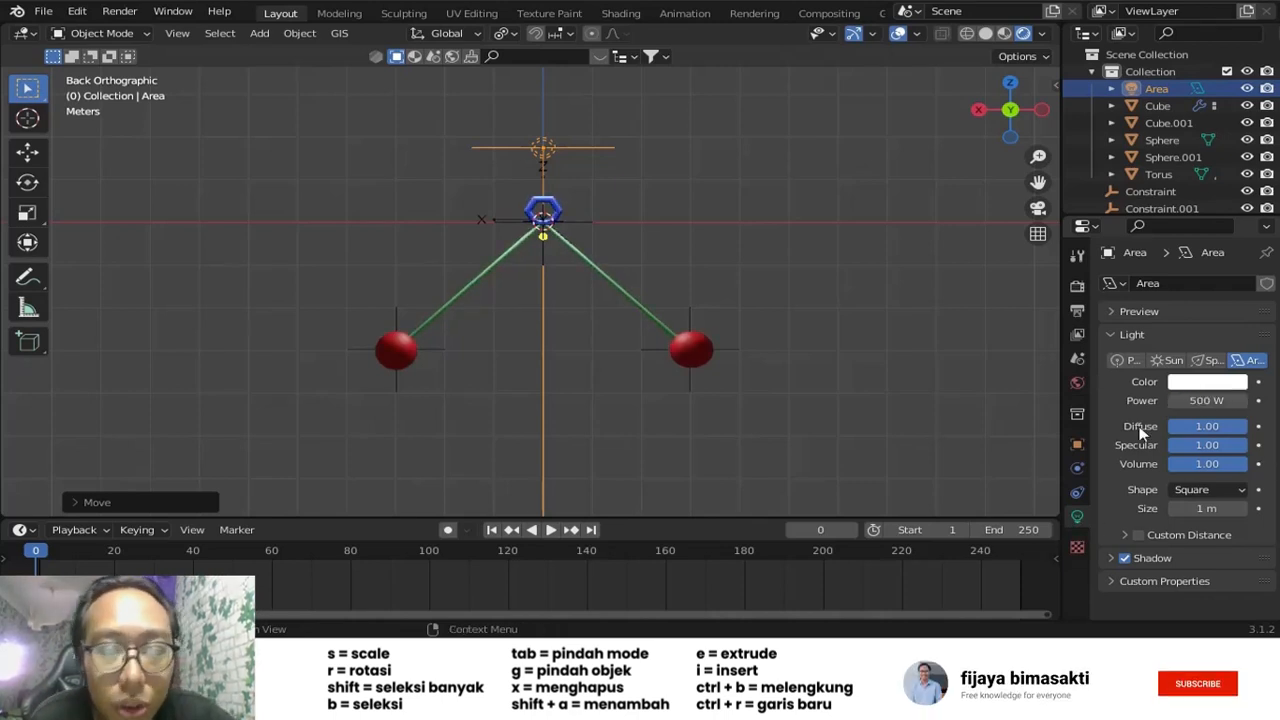
# - Duplicate the area light above the torus and place the copy well away from it along the positive Y axis
pyautogui.click(738, 274)
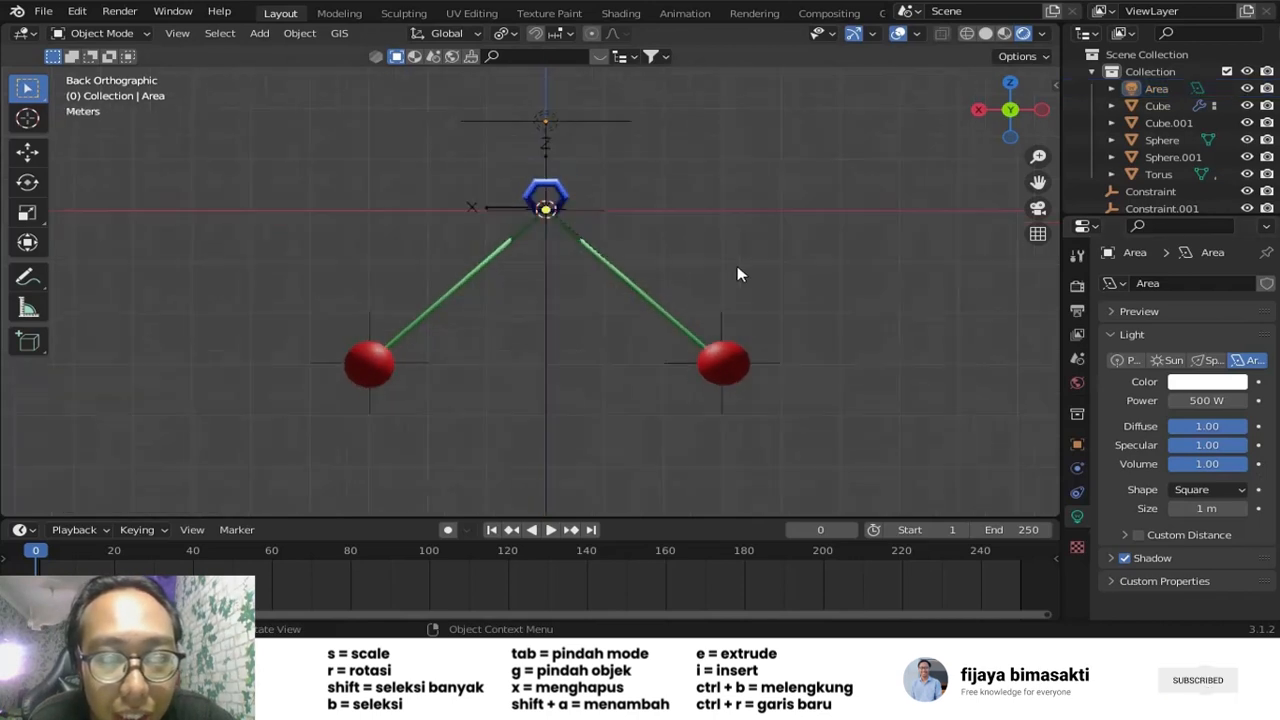
pyautogui.moveTo(738, 274); pyautogui.dragTo(706, 310, button='middle')
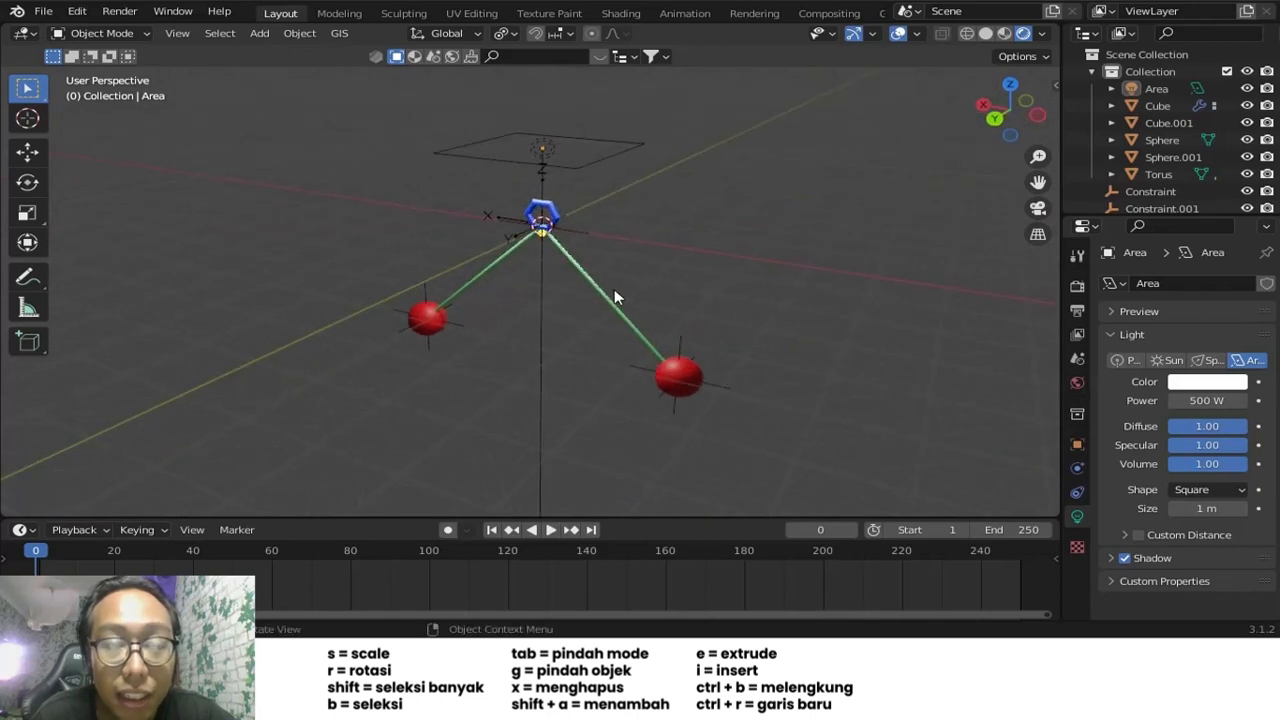
pyautogui.moveTo(671, 226); pyautogui.dragTo(640, 221, button='middle')
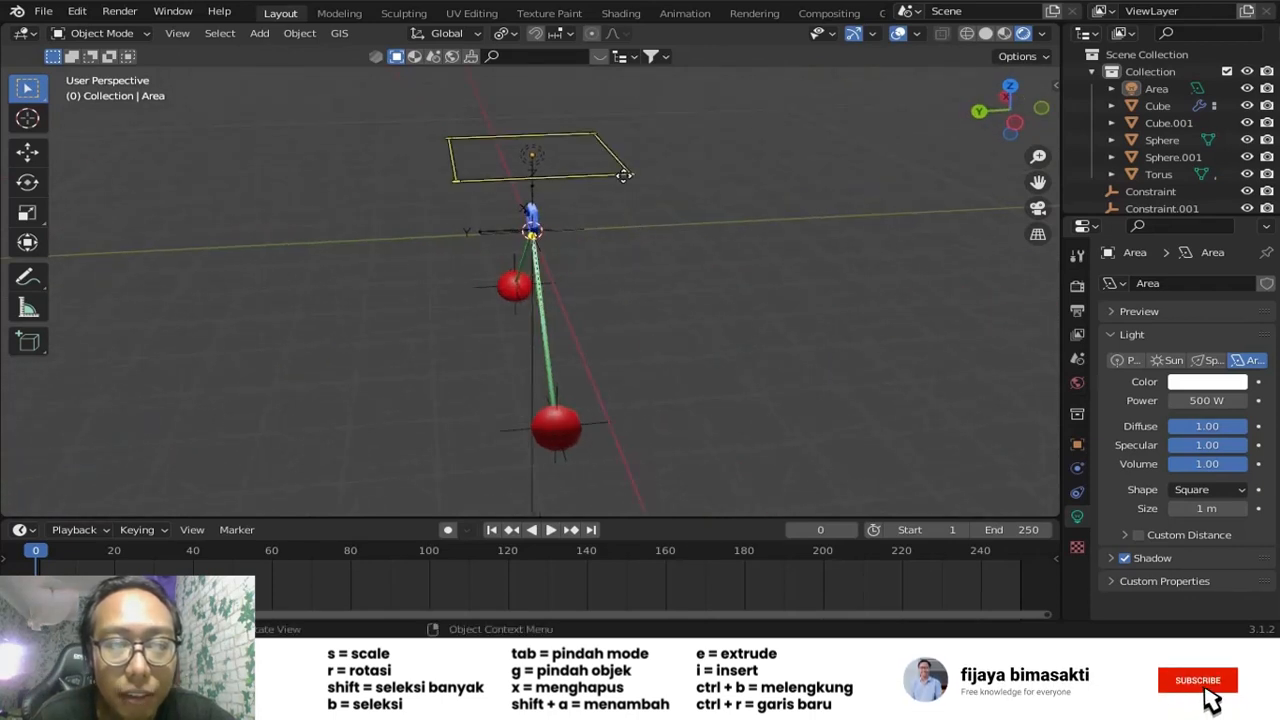
pyautogui.click(623, 175)
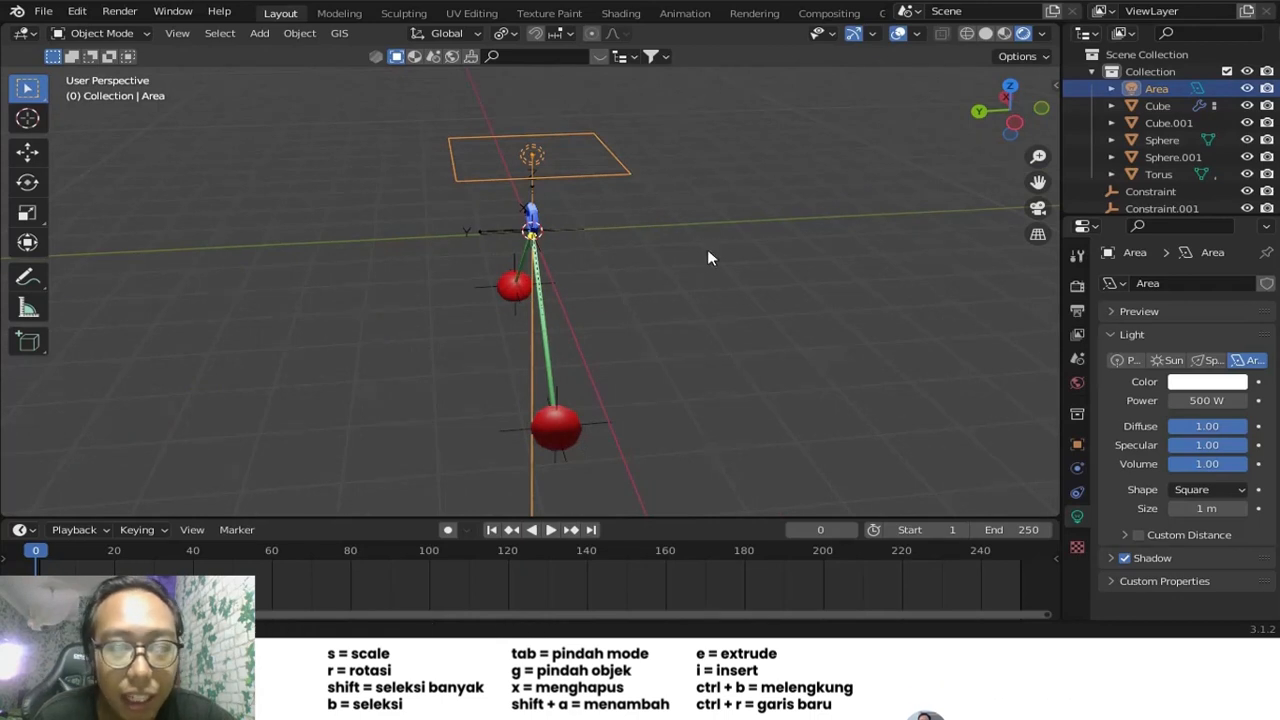
pyautogui.moveTo(714, 268); pyautogui.dragTo(706, 250, button='middle')
pyautogui.hotkey('shift', 'd')
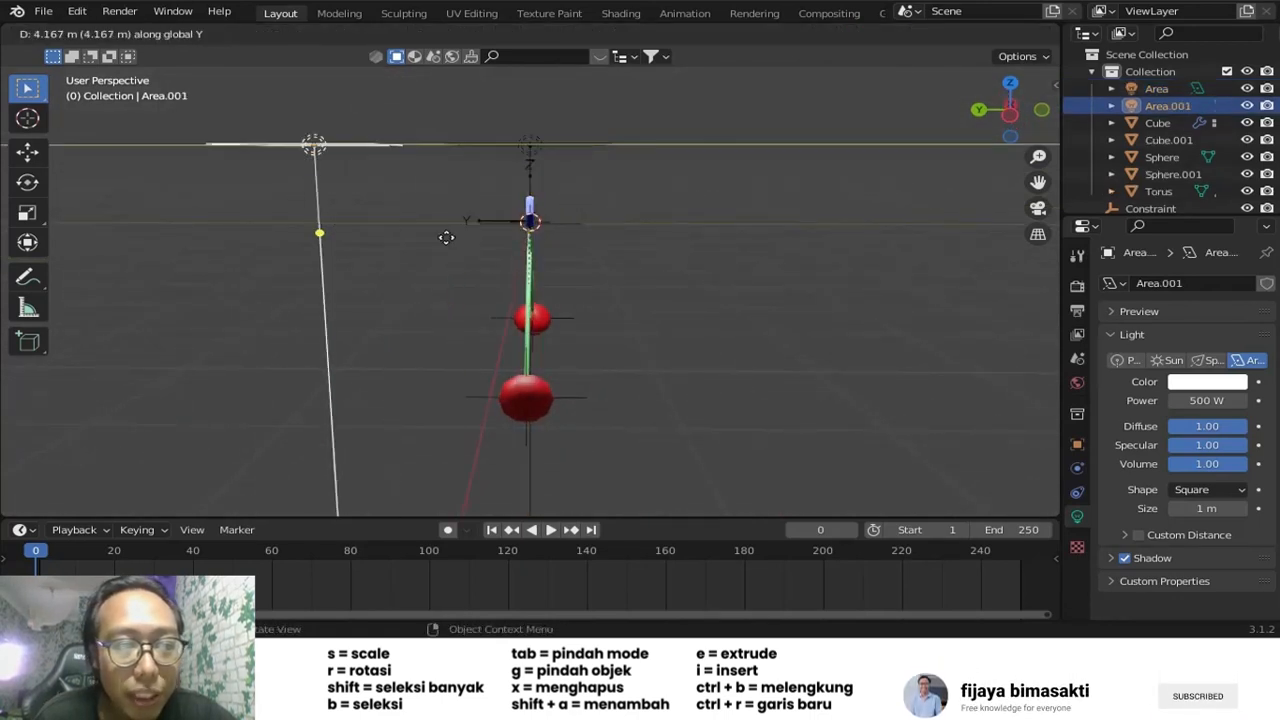
pyautogui.click(357, 246)
# - Rotate the duplicated area light 90° about the global X axis so it faces the balls
pyautogui.moveTo(592, 260); pyautogui.dragTo(602, 258, button='middle')
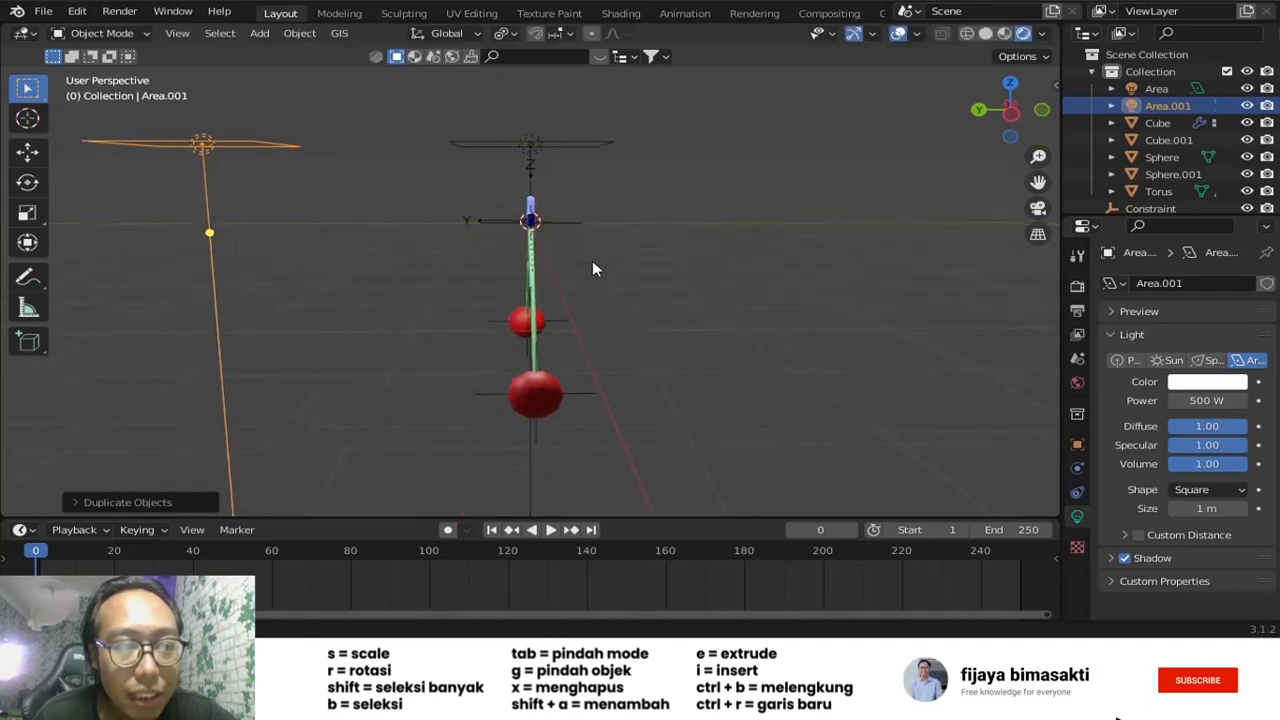
pyautogui.press('r')
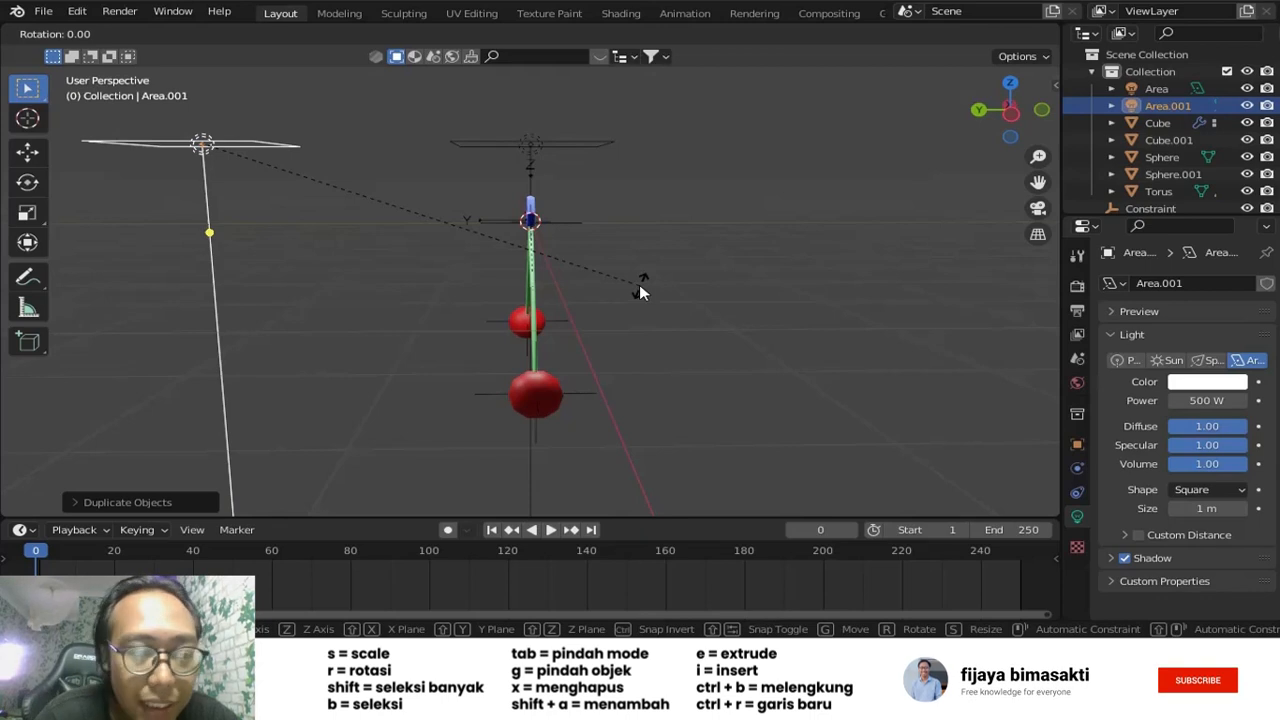
pyautogui.press('x')
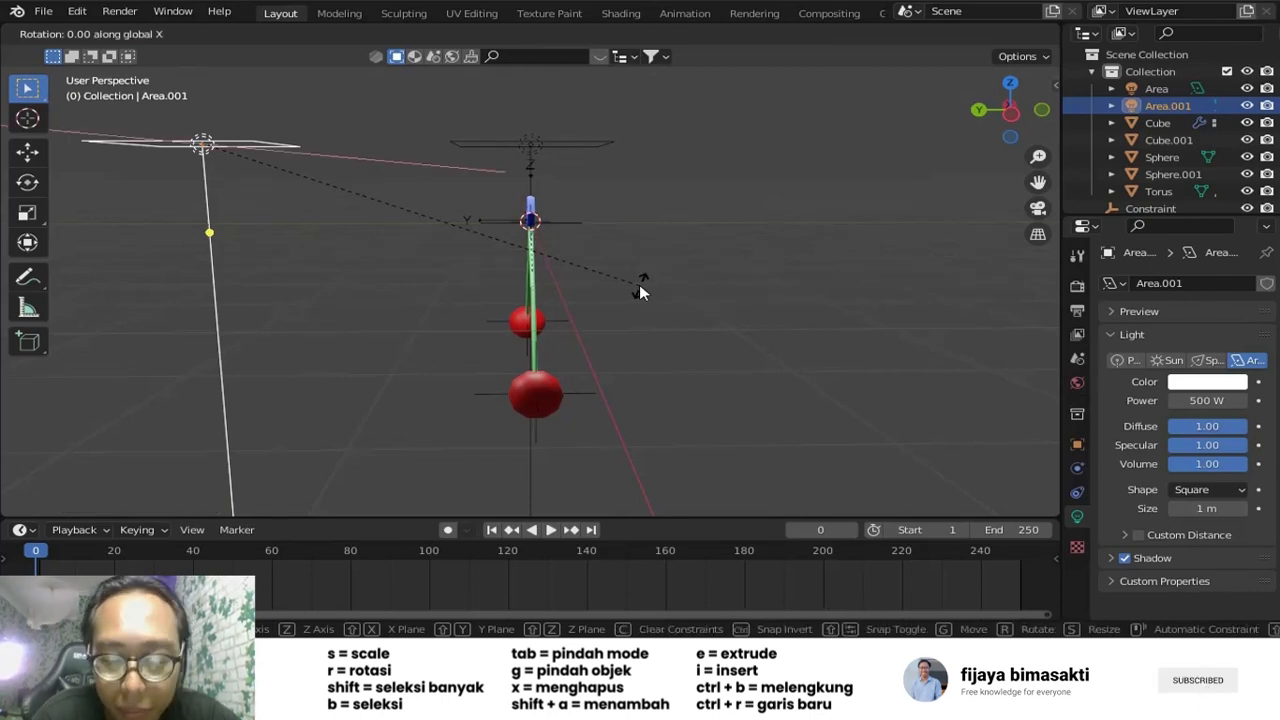
pyautogui.write('90')
pyautogui.press('Return')
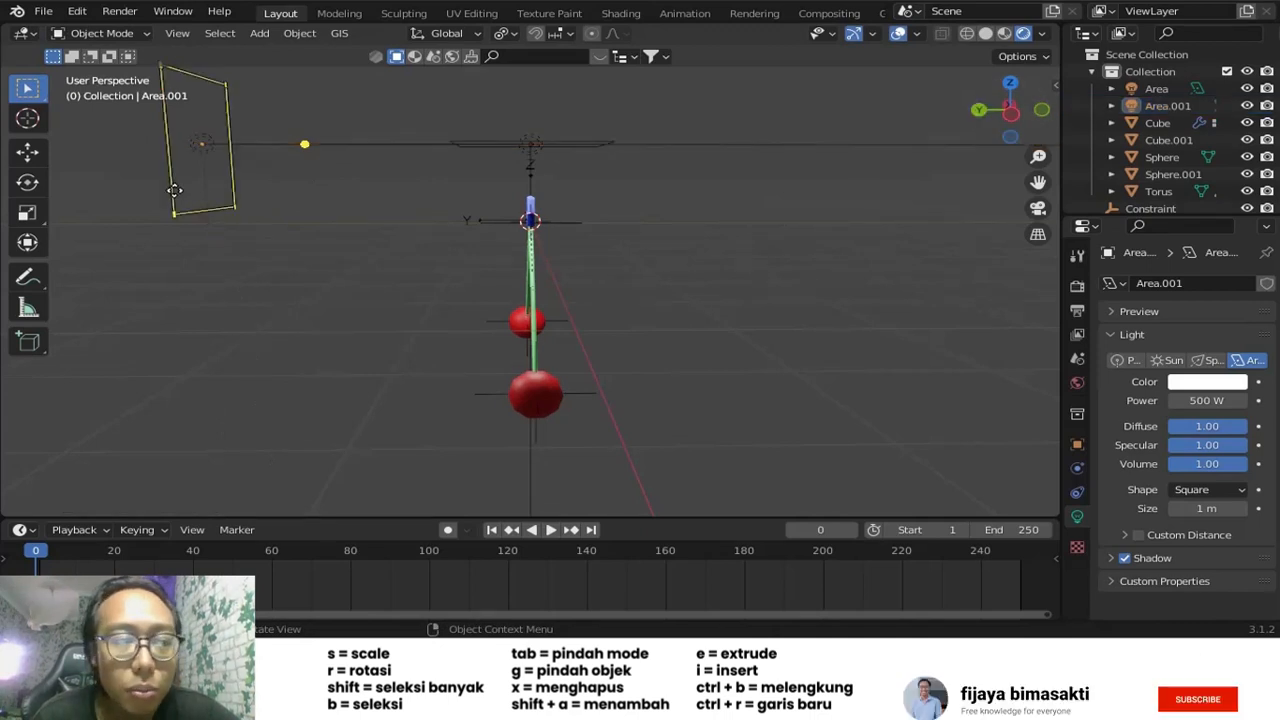
# - Move the duplicated area light down along Z to roughly the height of the balls
pyautogui.press('g')
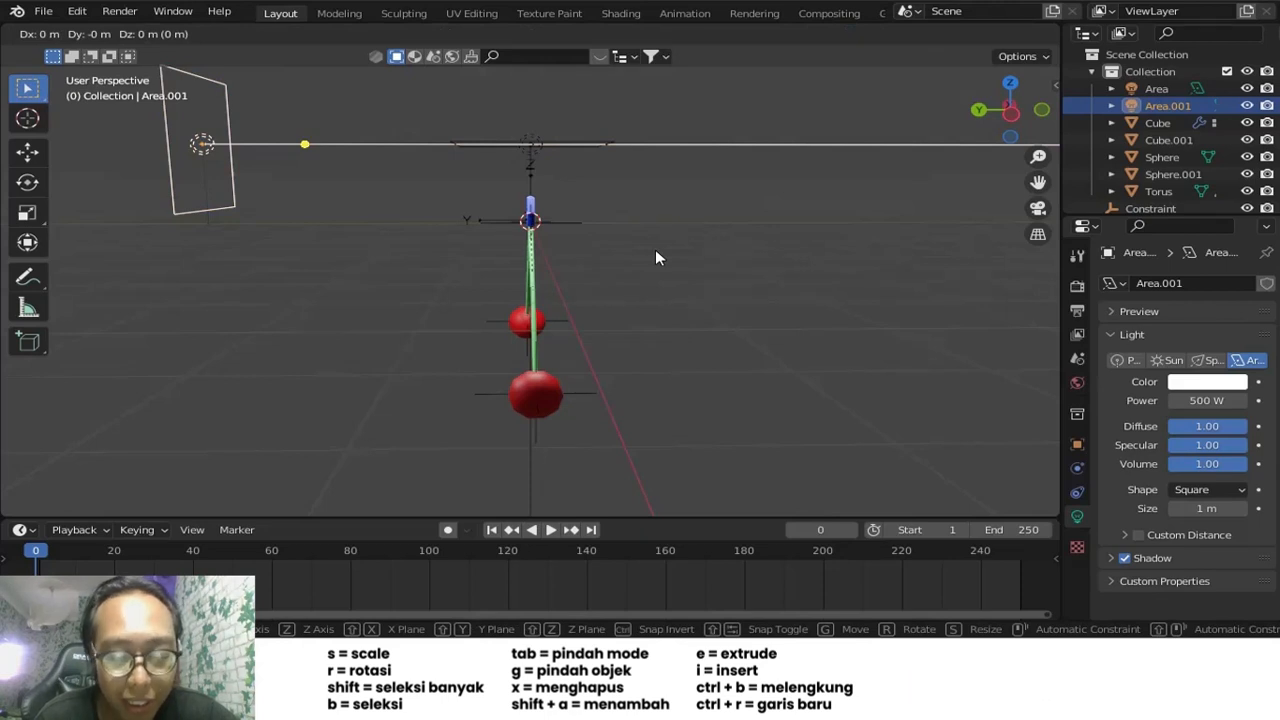
pyautogui.press('z')
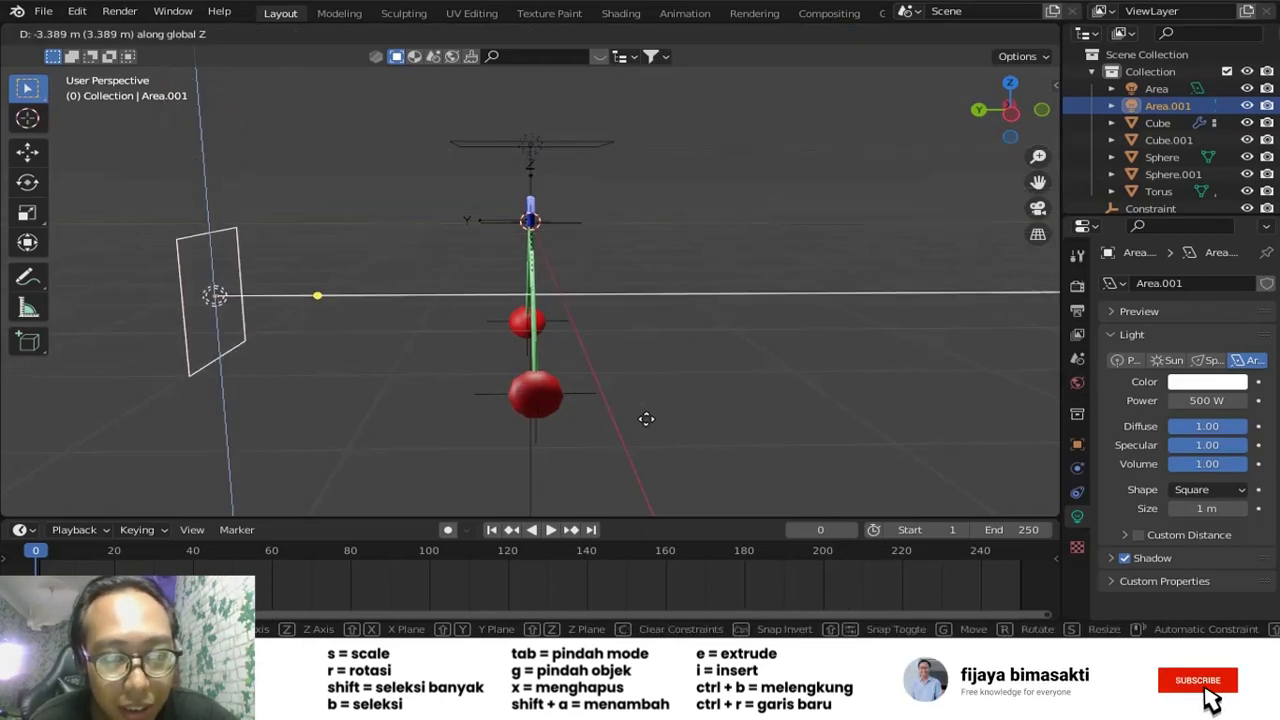
pyautogui.click(652, 432)
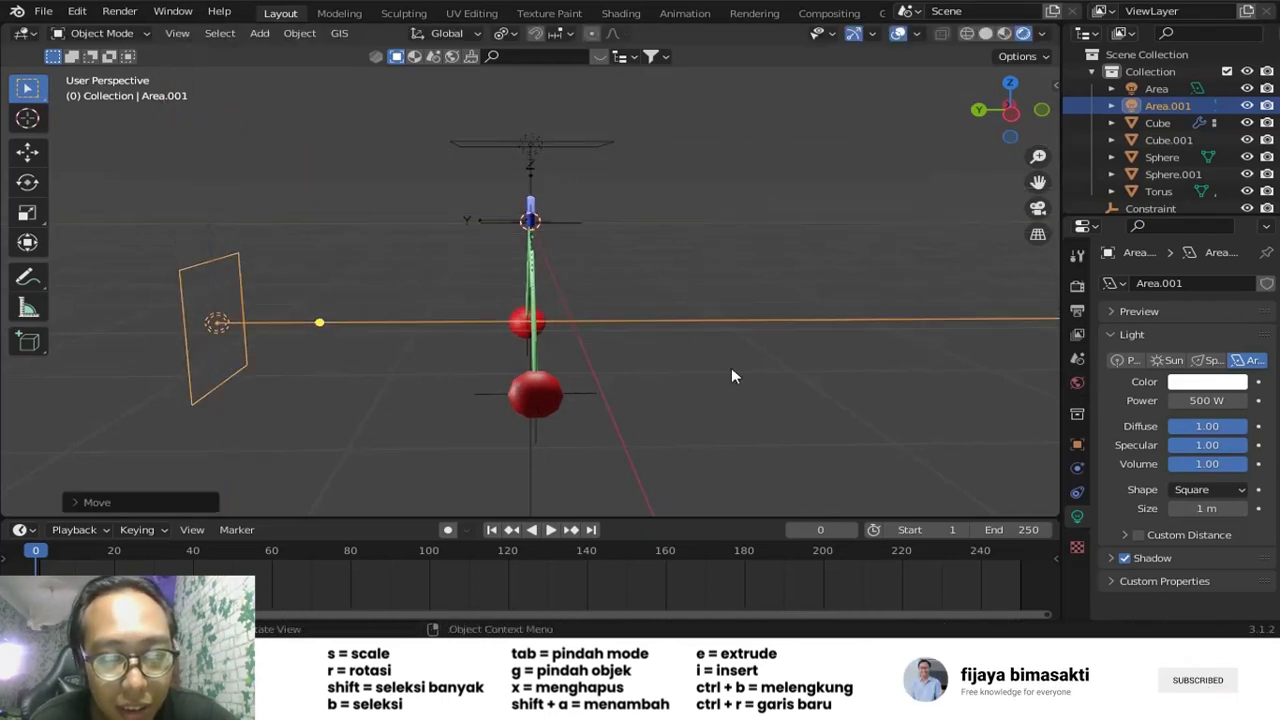
# - Play the simulation in the back view and pause it at frame 24 to compare the swing with the light
pyautogui.click(980, 112)
pyautogui.scroll(2, 829, 312)
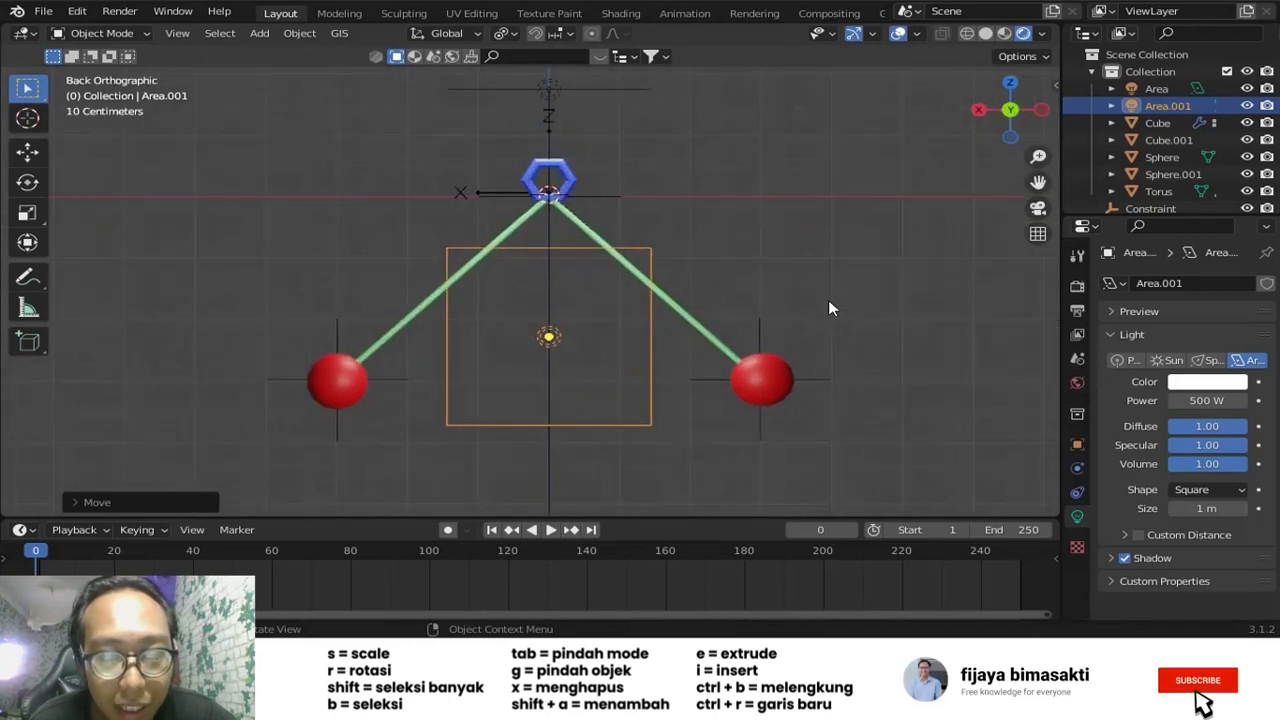
pyautogui.scroll(-5, 800, 335)
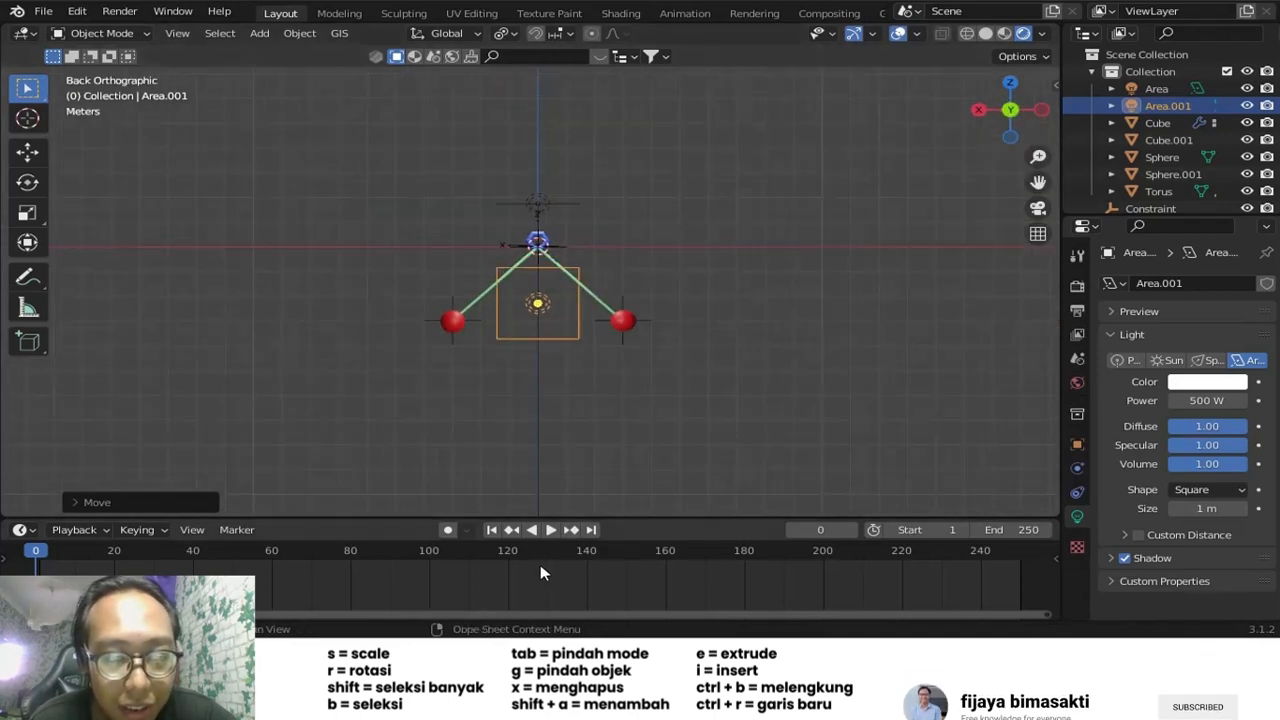
pyautogui.click(550, 530)
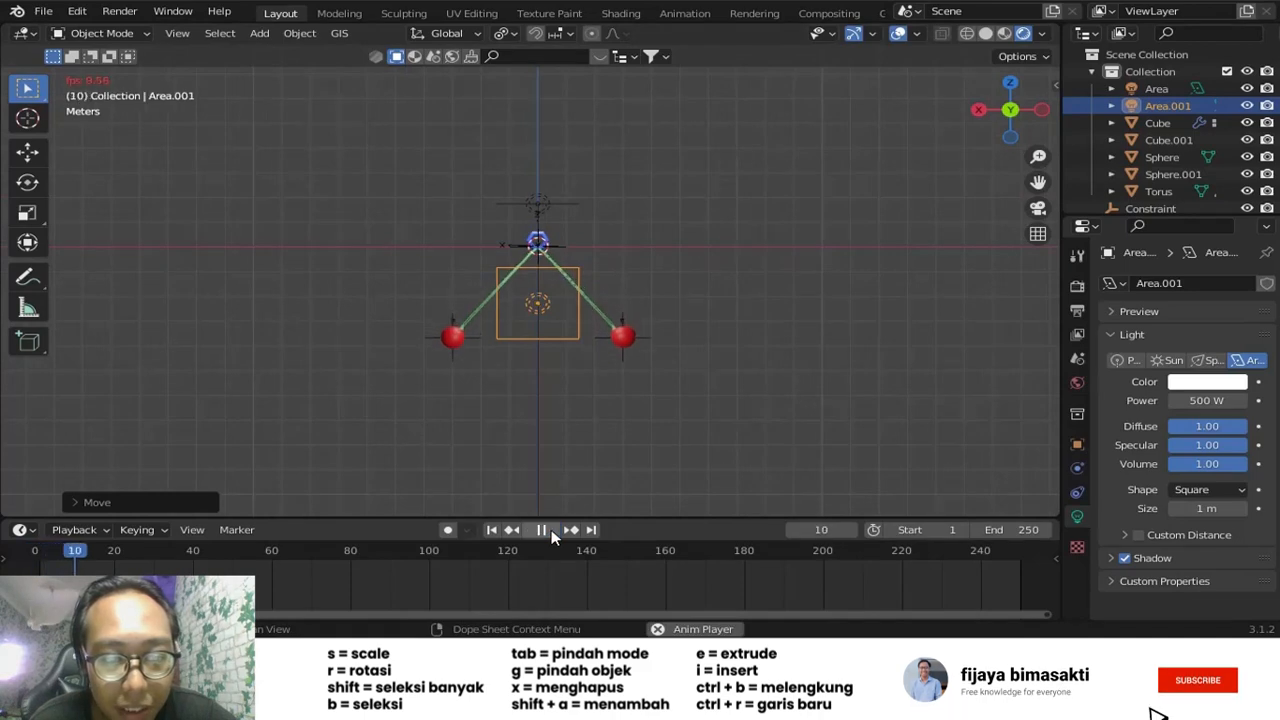
pyautogui.click(551, 529)
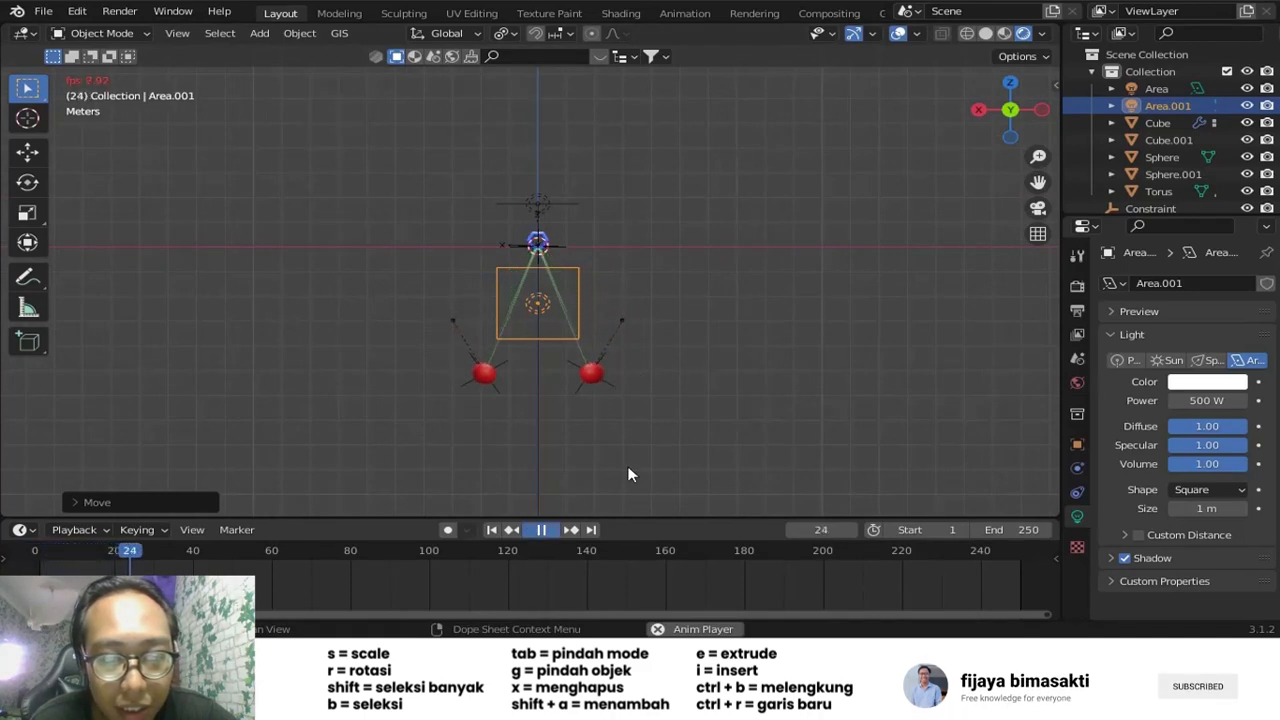
# - Lower the second area light further along Z until its centre sits just above the balls' level at frame 24
pyautogui.scroll(3, 630, 460)
pyautogui.keyDown('shift'); pyautogui.moveTo(643, 441); pyautogui.dragTo(599, 322, button='middle'); pyautogui.keyUp('shift')
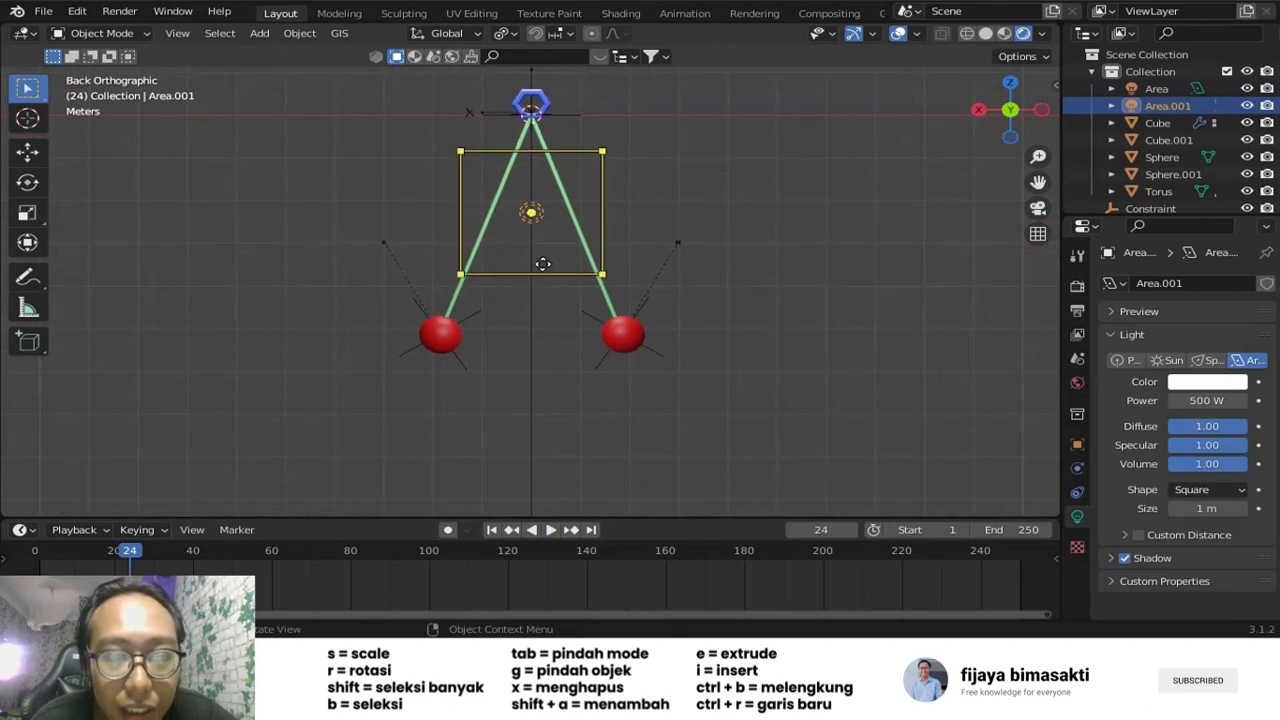
pyautogui.press('g')
pyautogui.press('z')
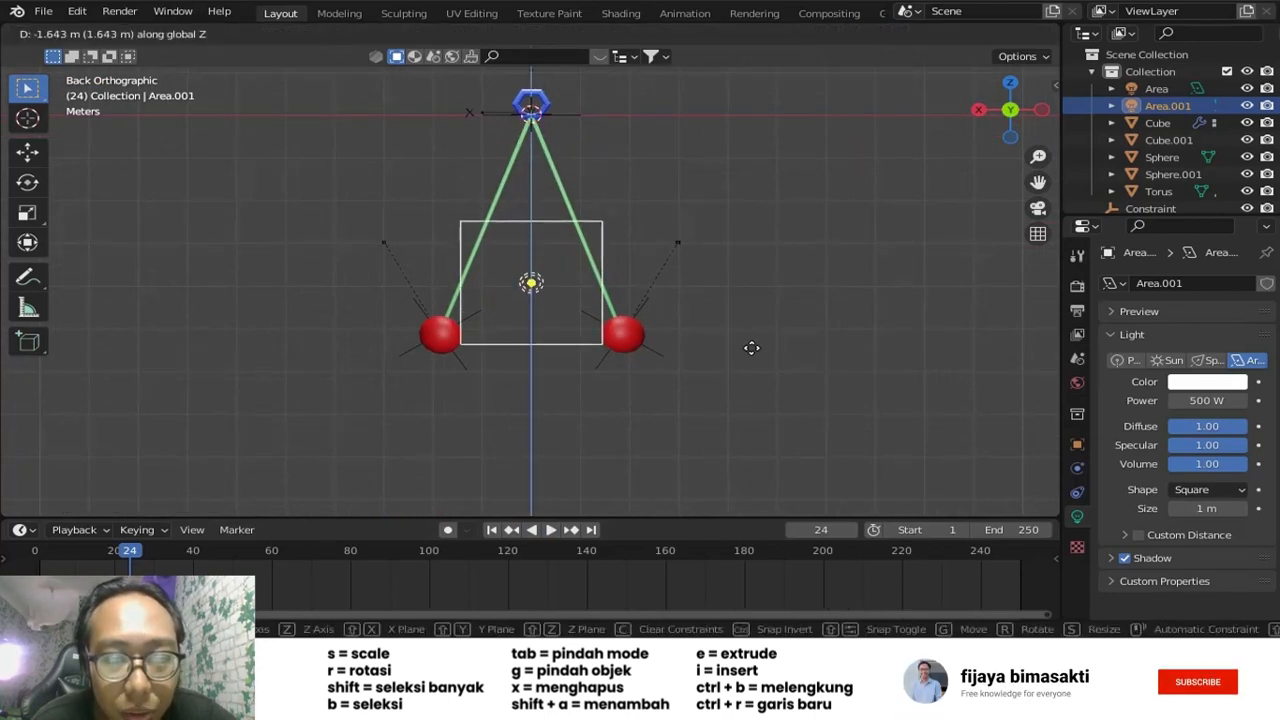
pyautogui.click(752, 343)
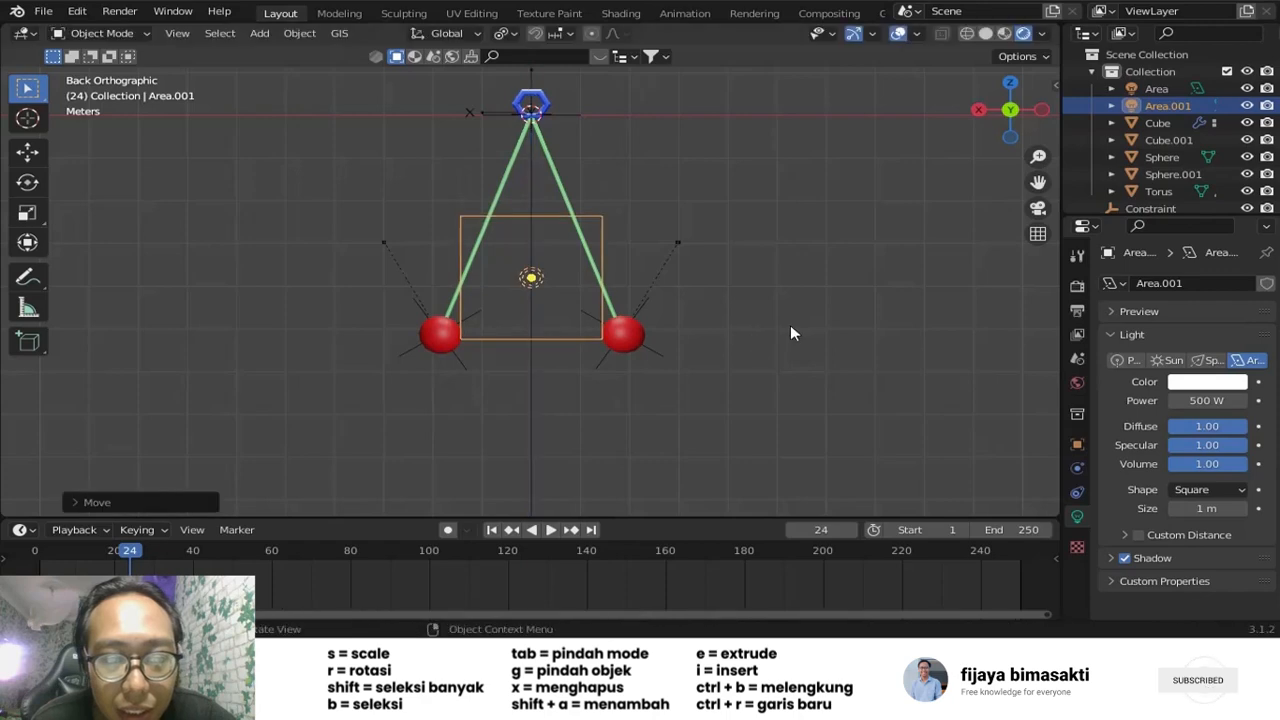
# - Return the timeline to frame 0 and save the Blender file, leaving the light deselected
pyautogui.moveTo(790, 325); pyautogui.dragTo(826, 313, button='middle')
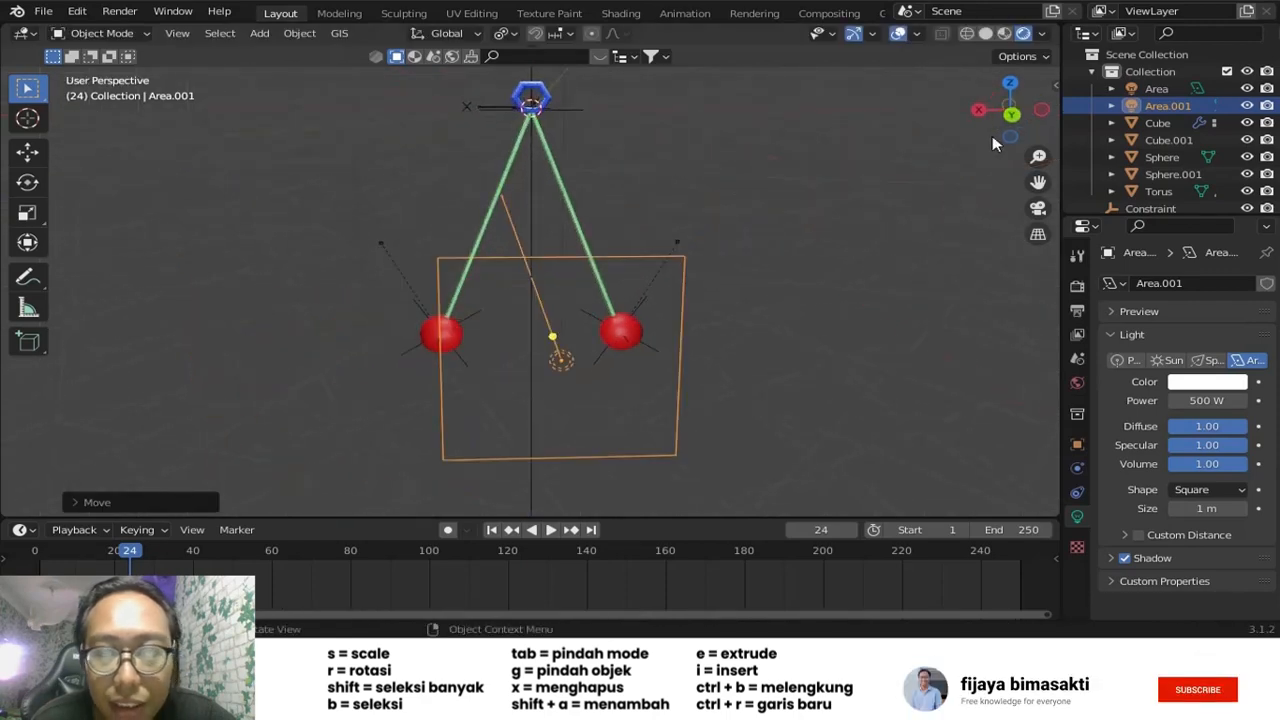
pyautogui.click(1011, 113)
pyautogui.scroll(-3, 532, 425)
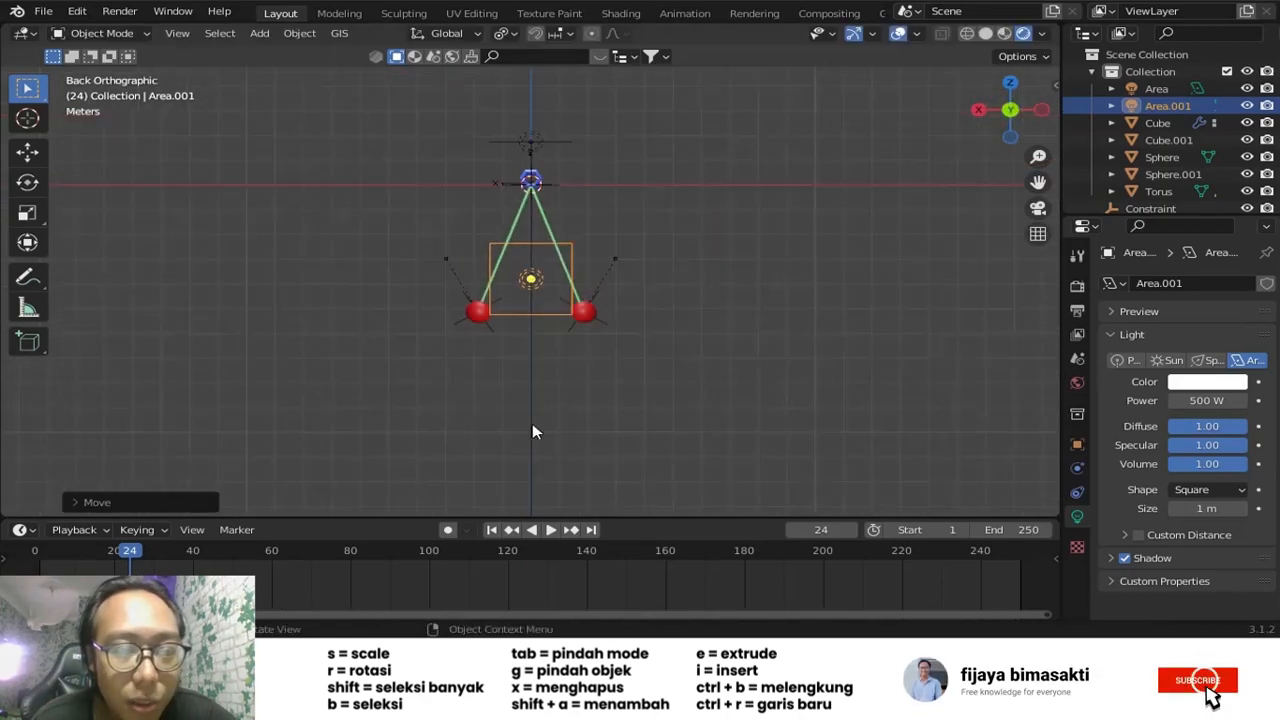
pyautogui.moveTo(75, 549); pyautogui.dragTo(3, 551)
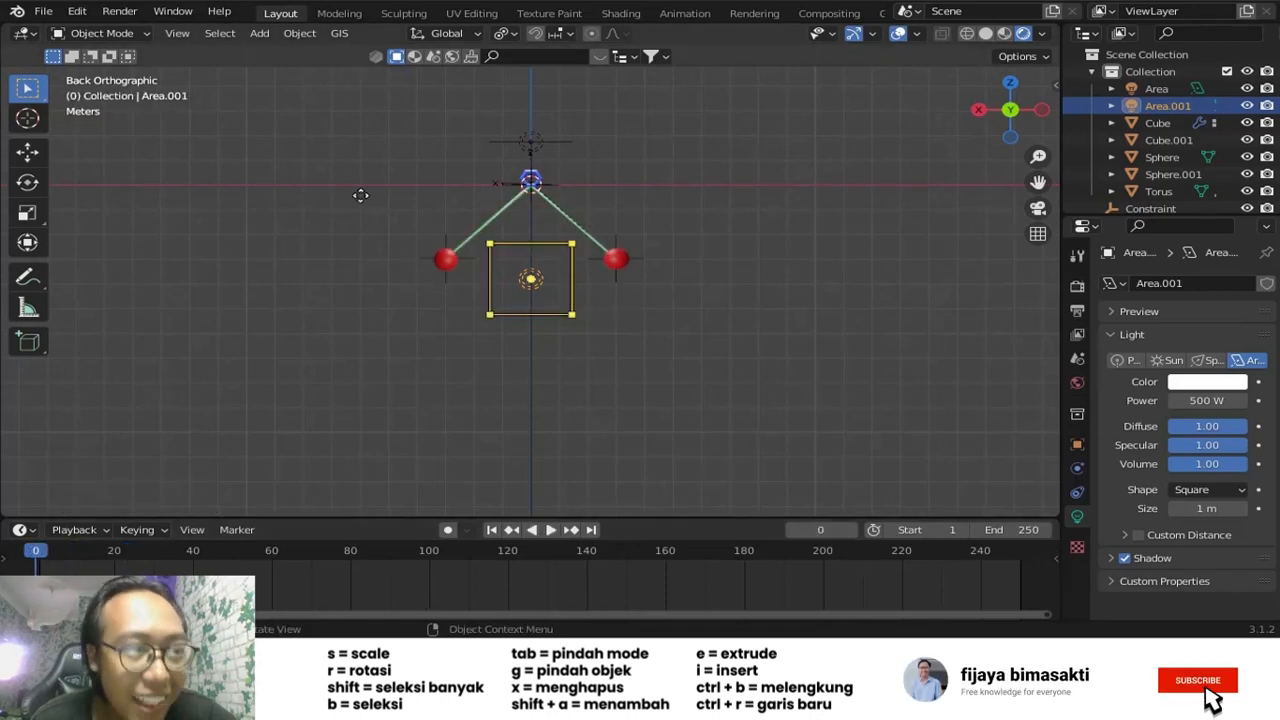
pyautogui.click(45, 11)
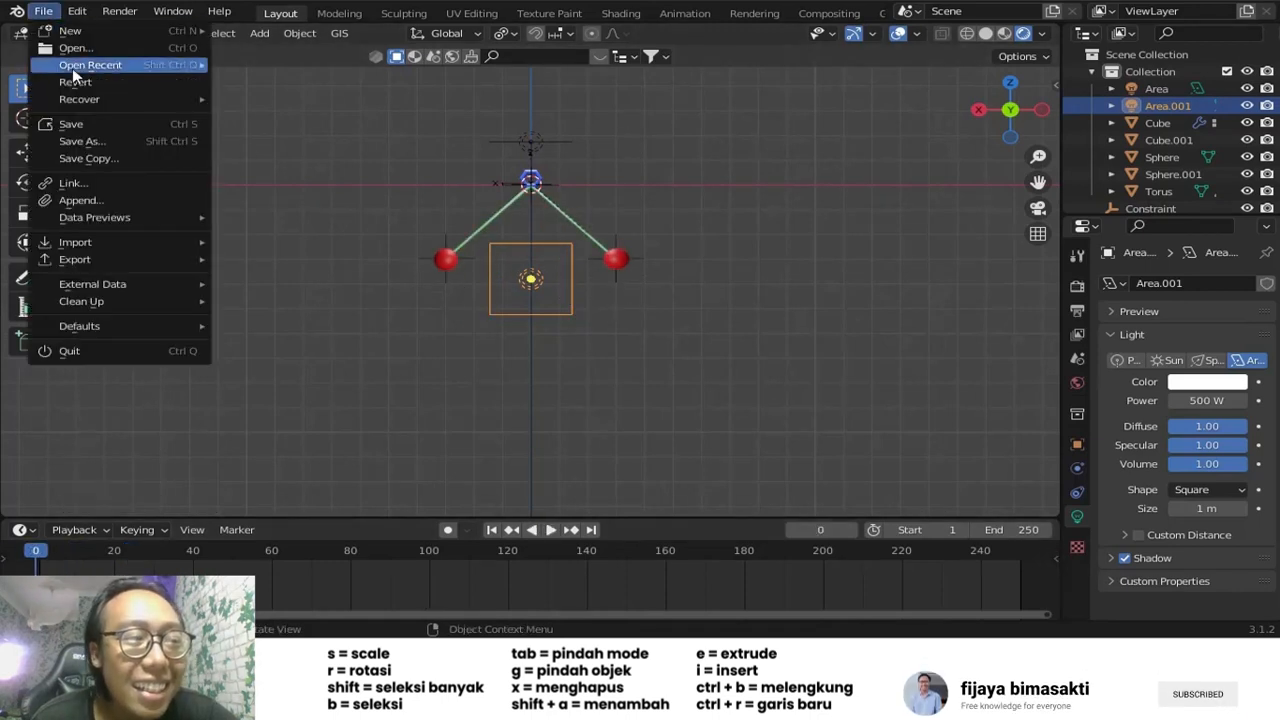
pyautogui.click(90, 120)
pyautogui.click(531, 196)
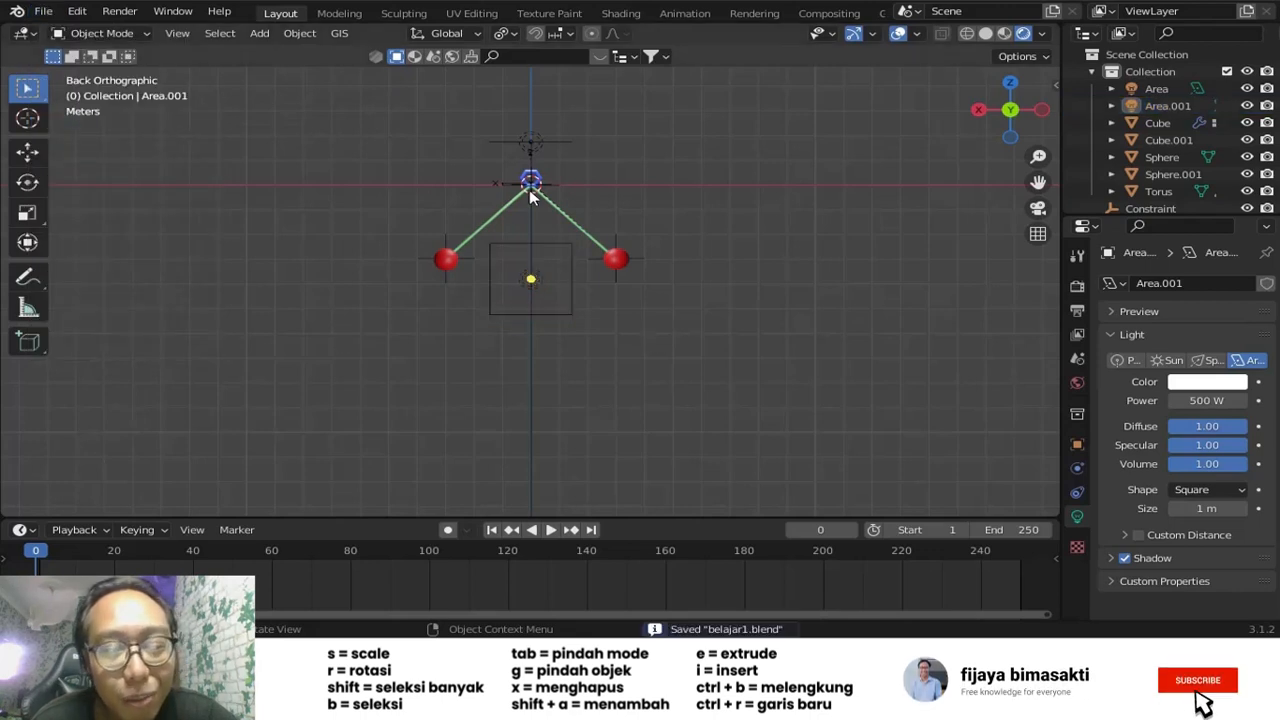
# - Add a camera to the scene at the torus
pyautogui.scroll(1, 540, 222)
pyautogui.scroll(-1, 540, 222)
pyautogui.keyDown('shift'); pyautogui.moveTo(606, 186); pyautogui.dragTo(612, 232, button='middle'); pyautogui.keyUp('shift')
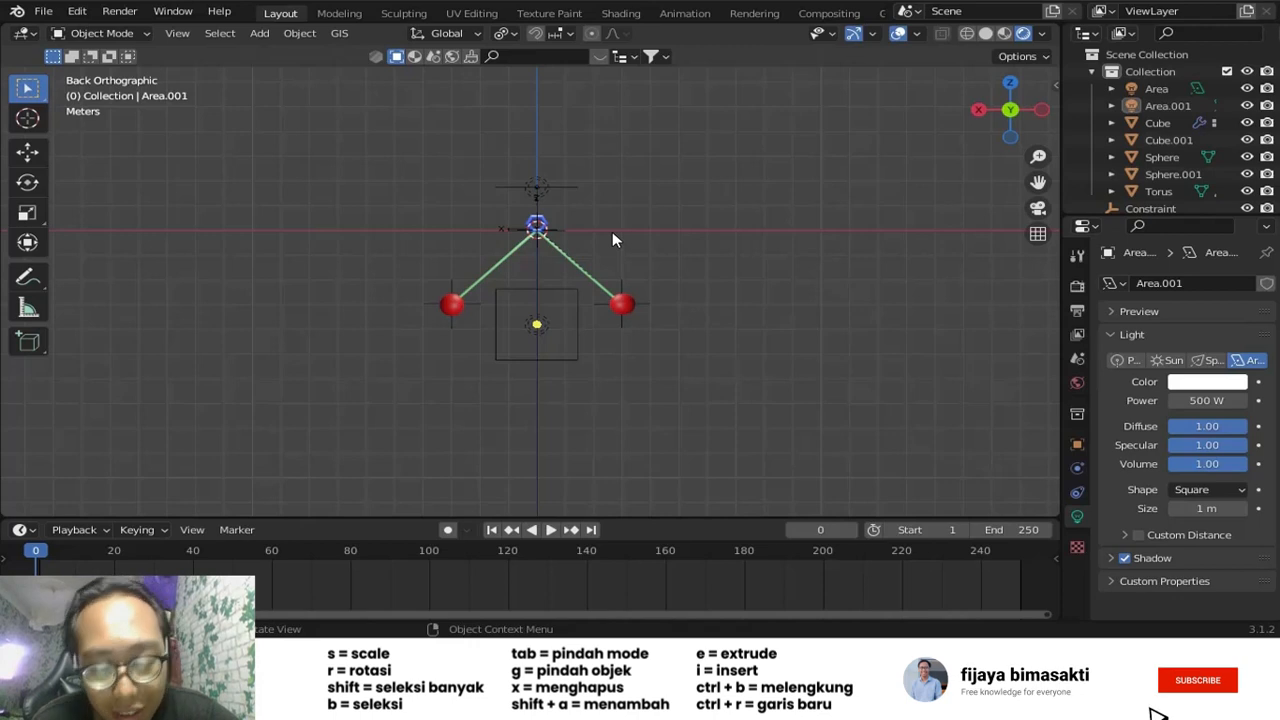
pyautogui.hotkey('shift', 'a')
pyautogui.moveTo(586, 47)
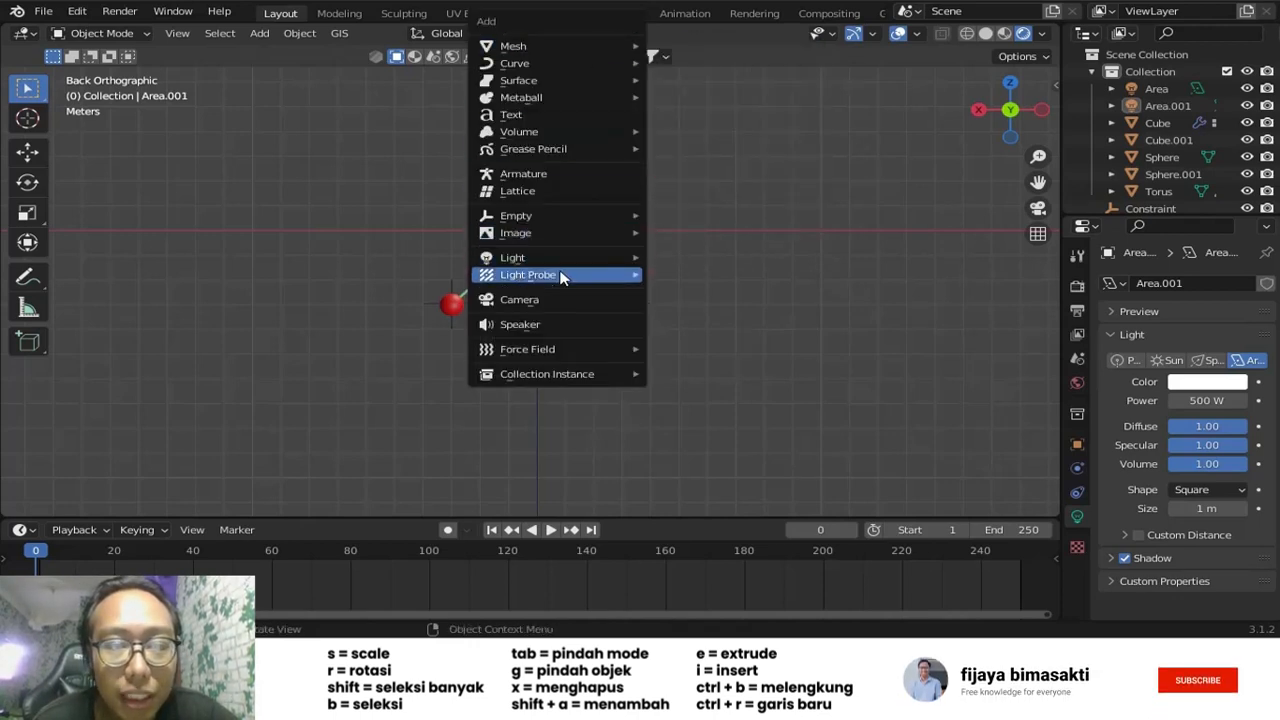
pyautogui.moveTo(546, 279)
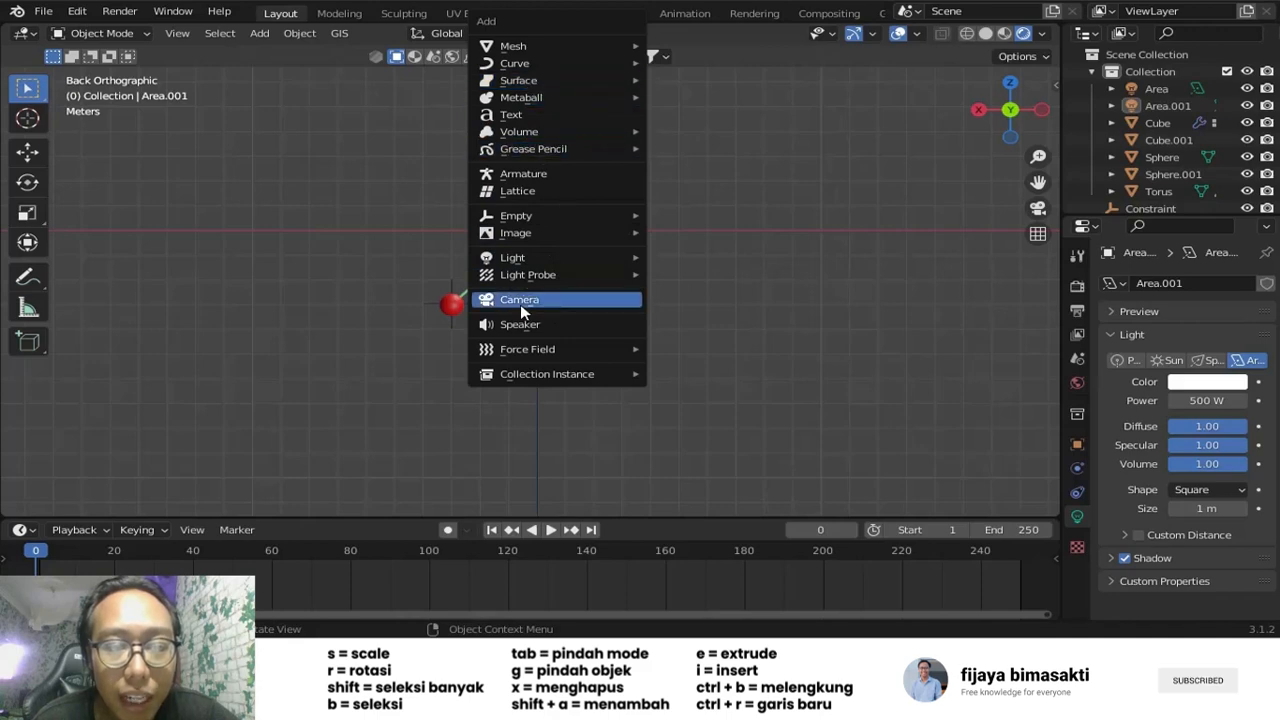
pyautogui.click(520, 302)
pyautogui.press('KP_5')
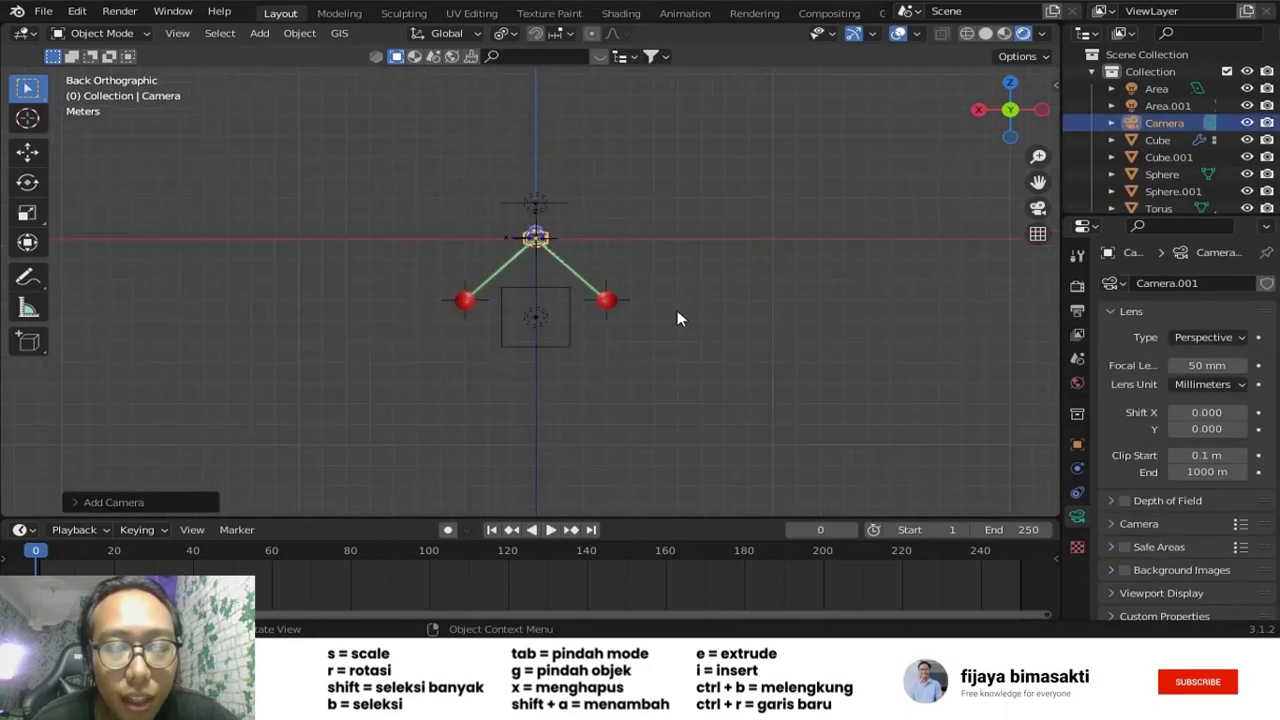
# - Move the camera about 11.9 m along the positive Y axis, beyond the second area light
pyautogui.moveTo(658, 310); pyautogui.dragTo(631, 271, button='middle')
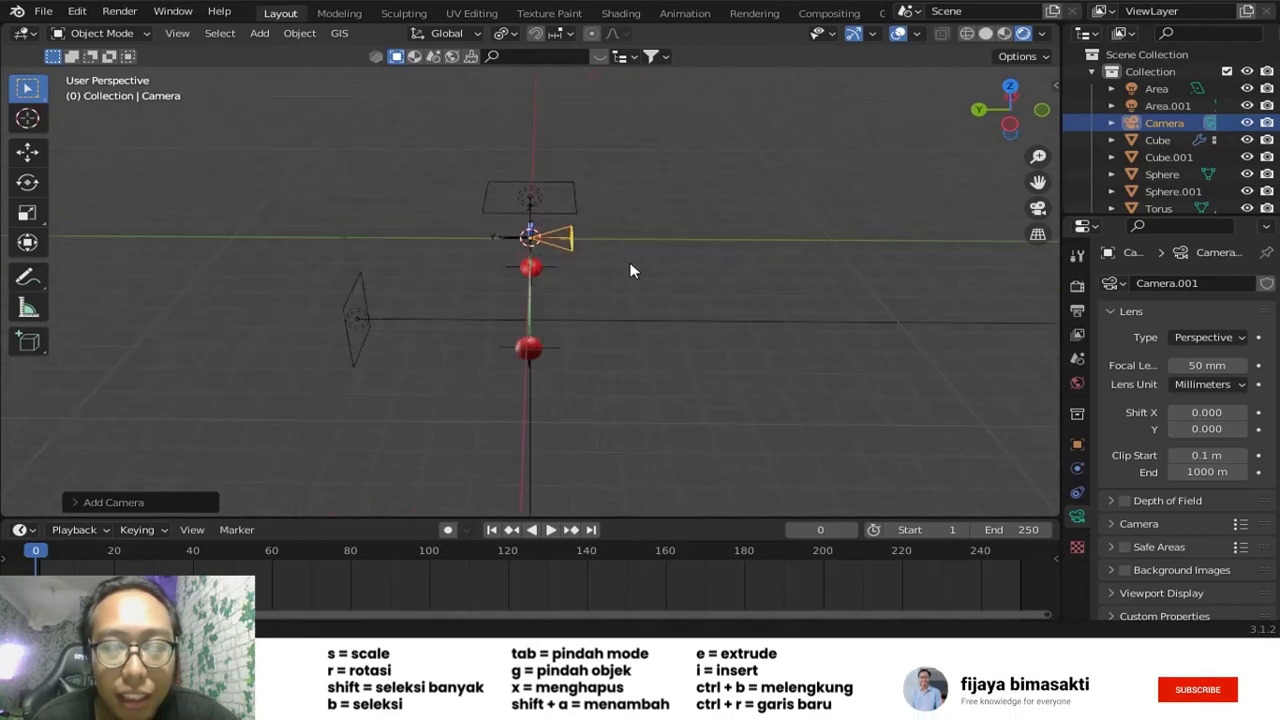
pyautogui.press('g')
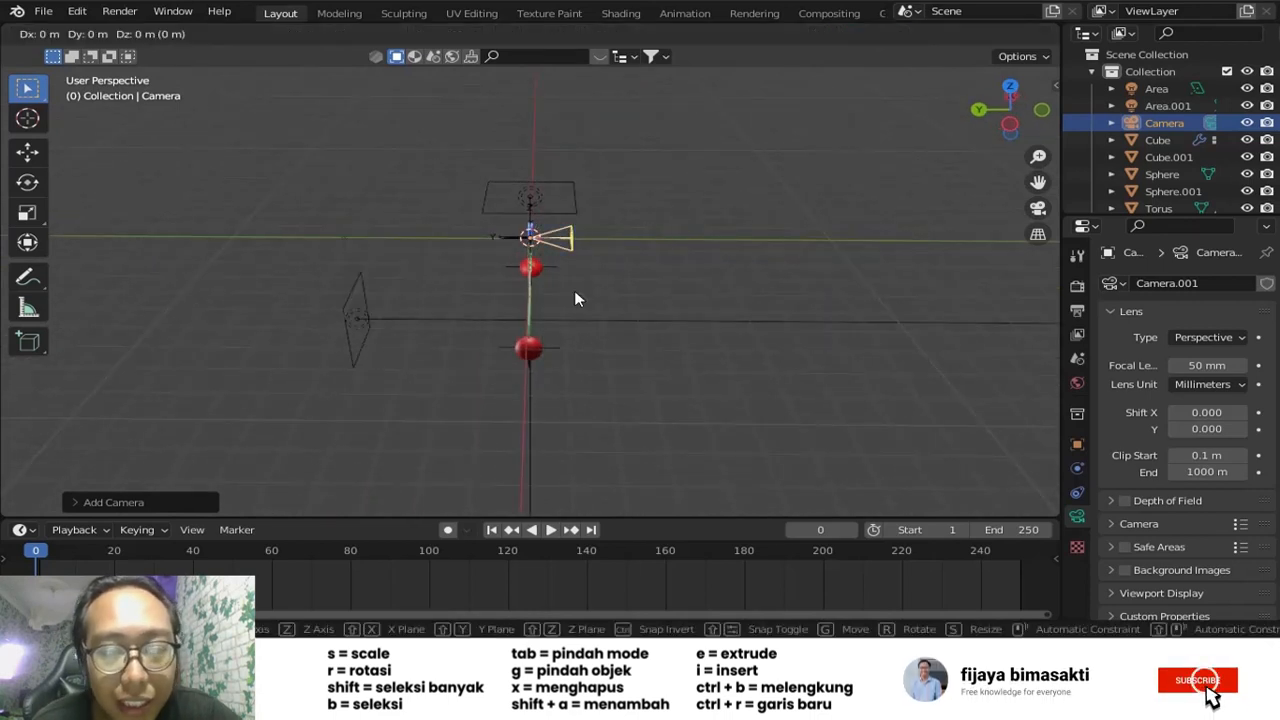
pyautogui.press('y')
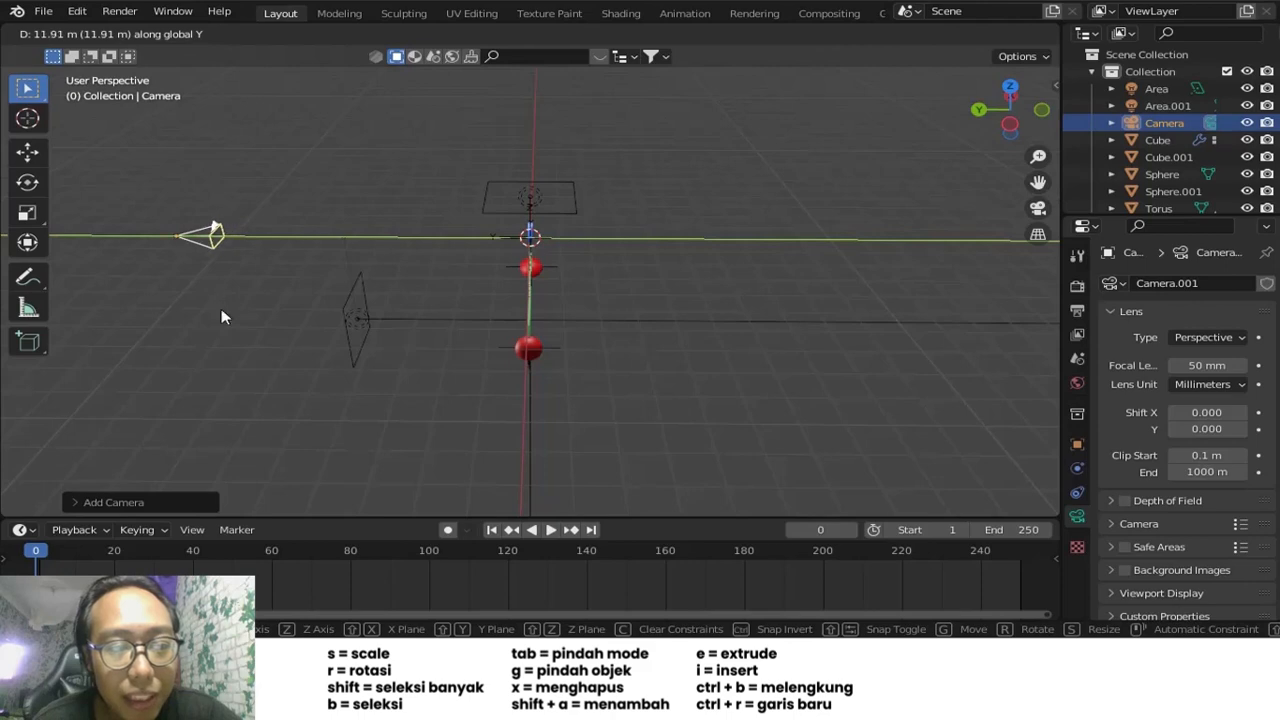
pyautogui.click(222, 317)
# - Look through the camera to check how the torus and balls are framed
pyautogui.click(978, 111)
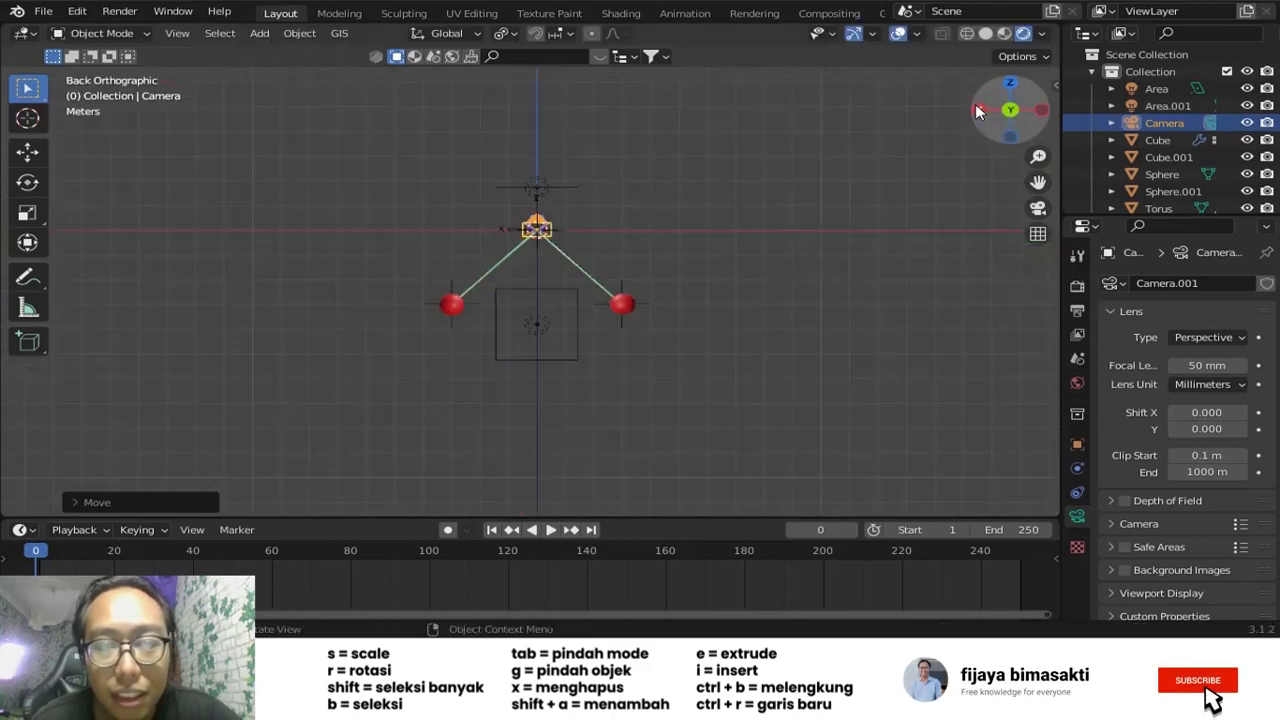
pyautogui.scroll(5, 773, 261)
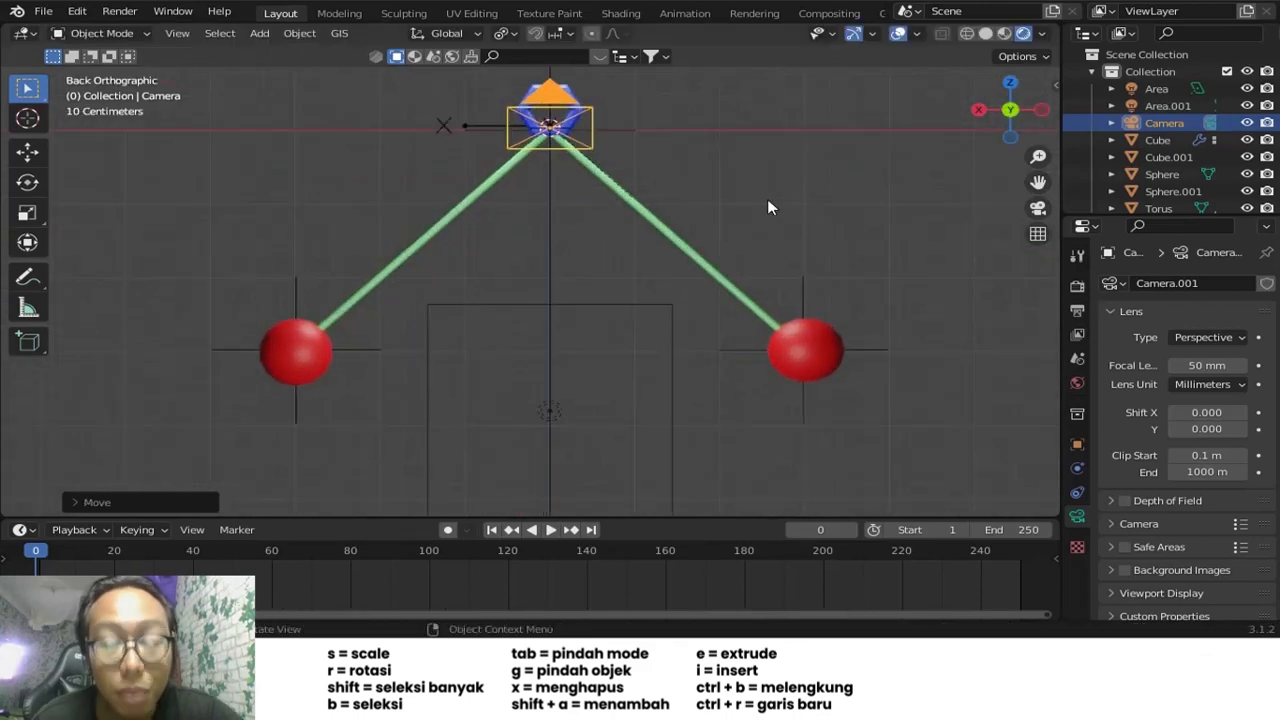
pyautogui.scroll(-3, 770, 207)
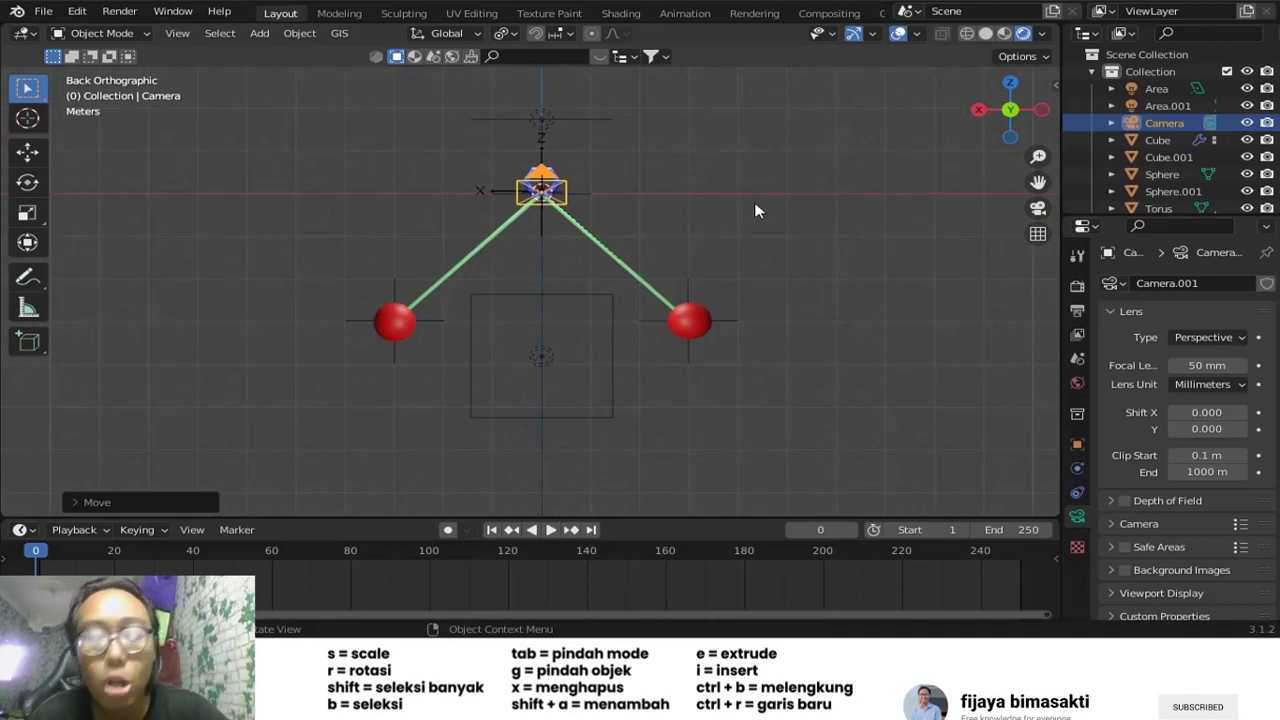
pyautogui.press('KP_0')
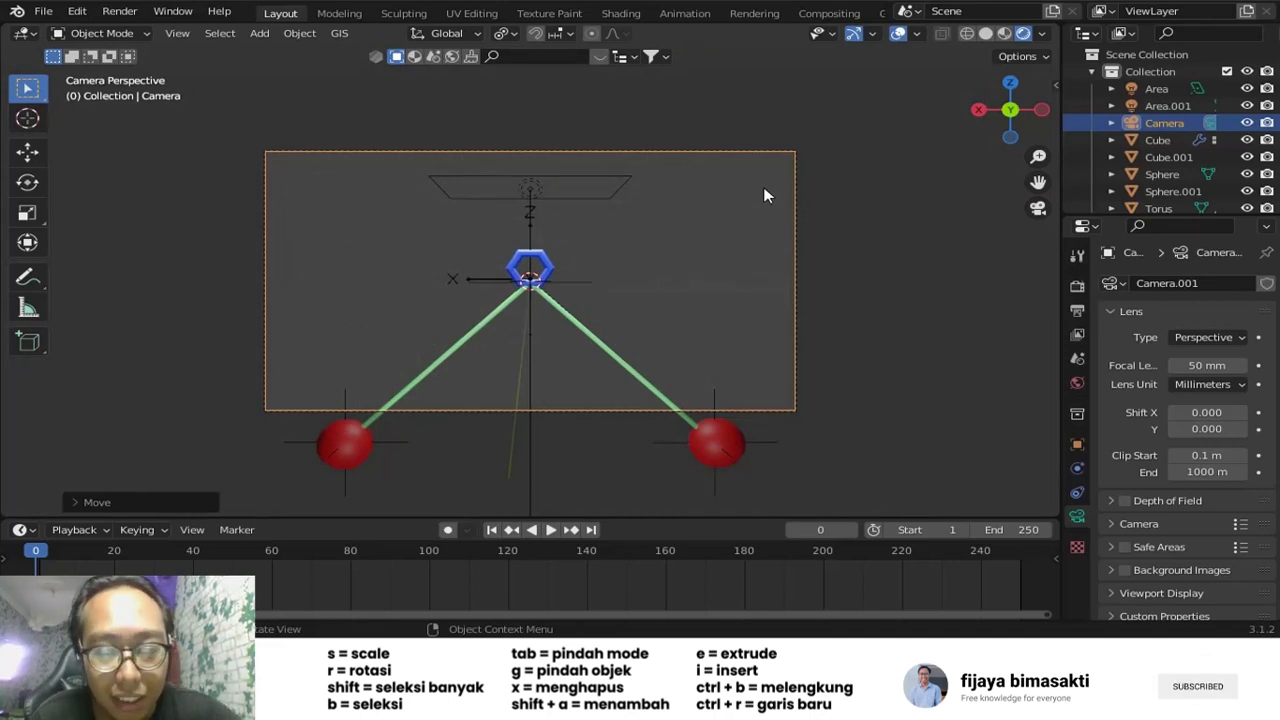
# - Widen the camera's framing by setting its focal length to 40 mm
pyautogui.scroll(-1, 761, 198)
pyautogui.scroll(-2, 755, 200)
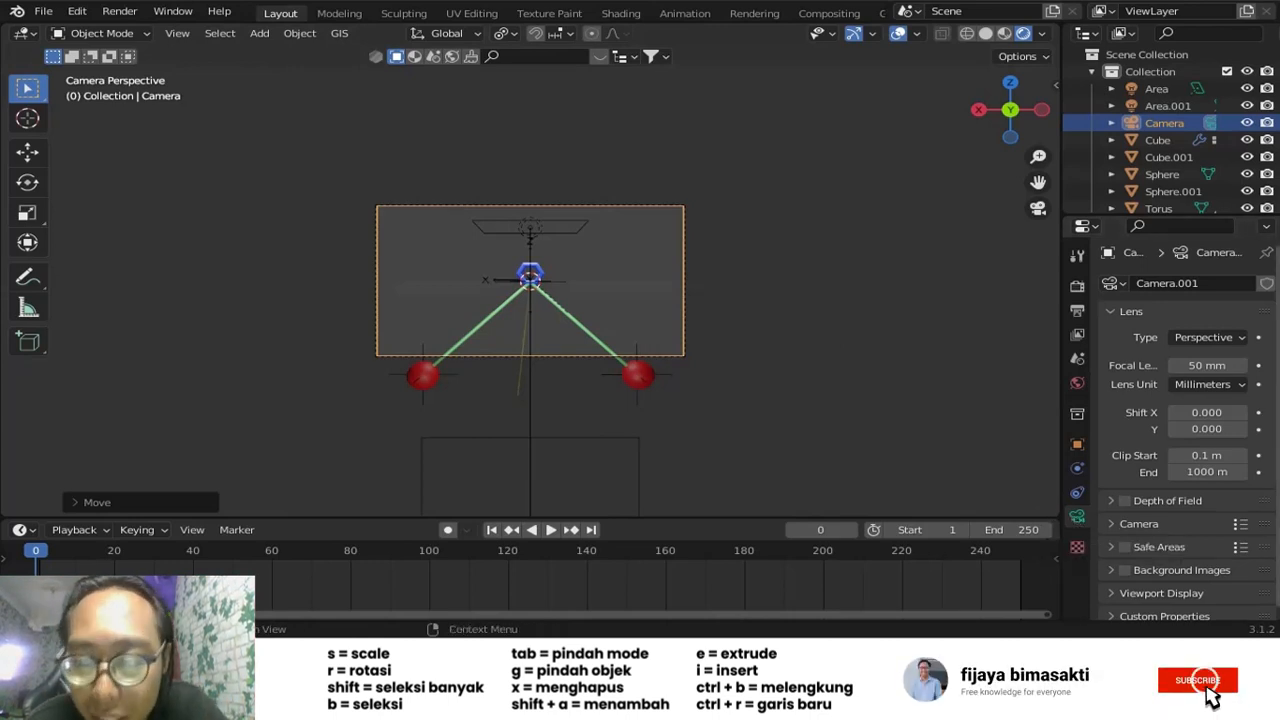
pyautogui.click(1173, 370)
pyautogui.click(1173, 370)
pyautogui.click(1173, 370)
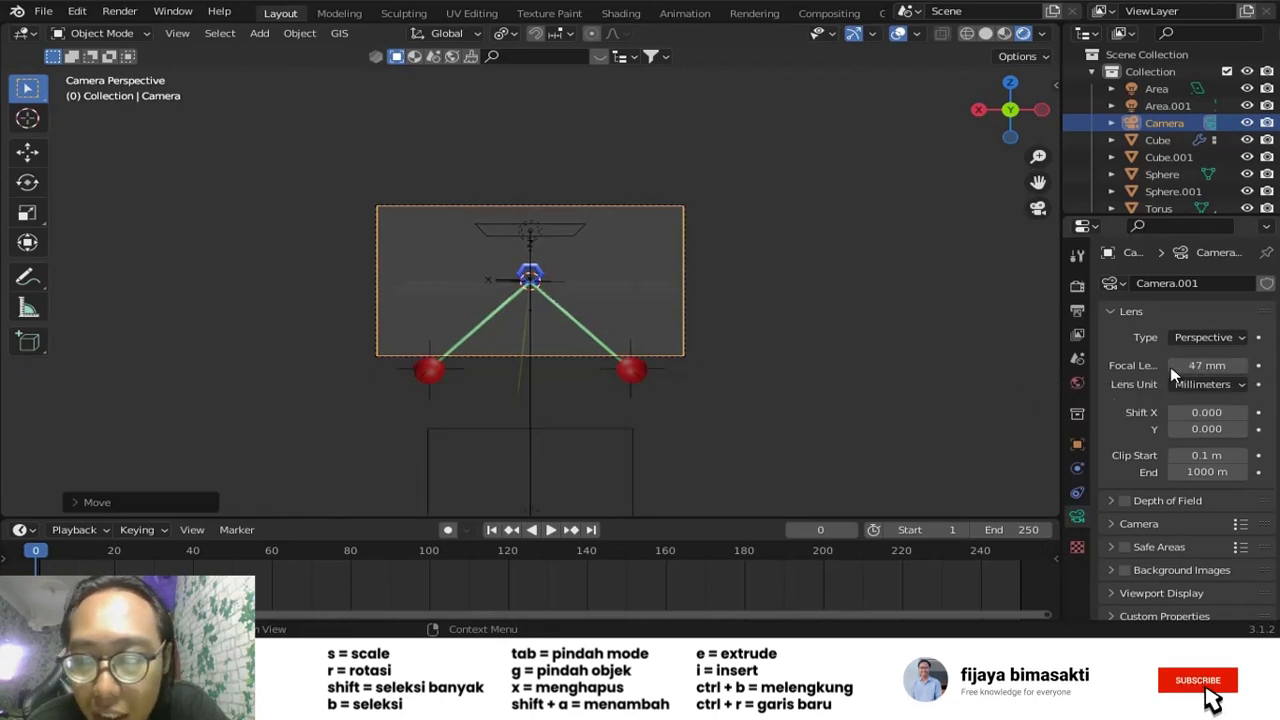
pyautogui.click(1173, 366)
pyautogui.click(1173, 366)
pyautogui.click(1173, 366)
pyautogui.click(1173, 366)
pyautogui.click(1173, 366)
pyautogui.click(1173, 366)
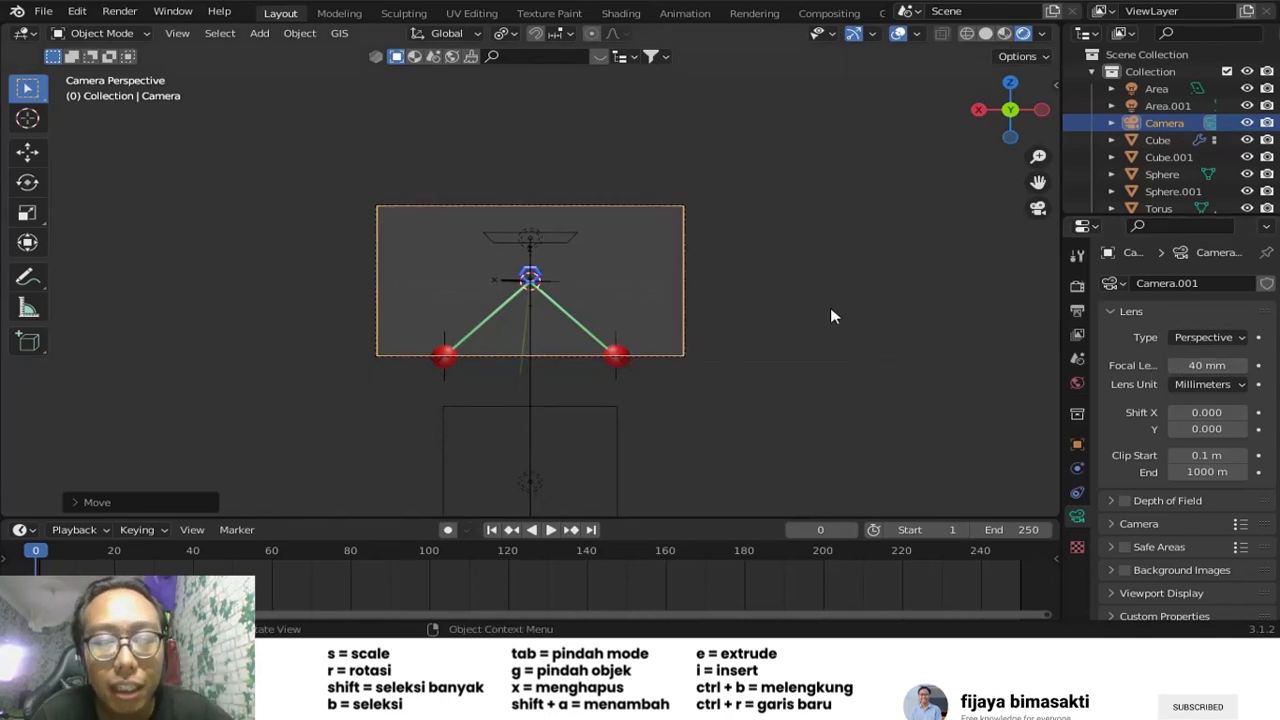
# - Lower the camera along Z in two moves, until the torus sits near the top of the frame with both balls inside
pyautogui.press('g')
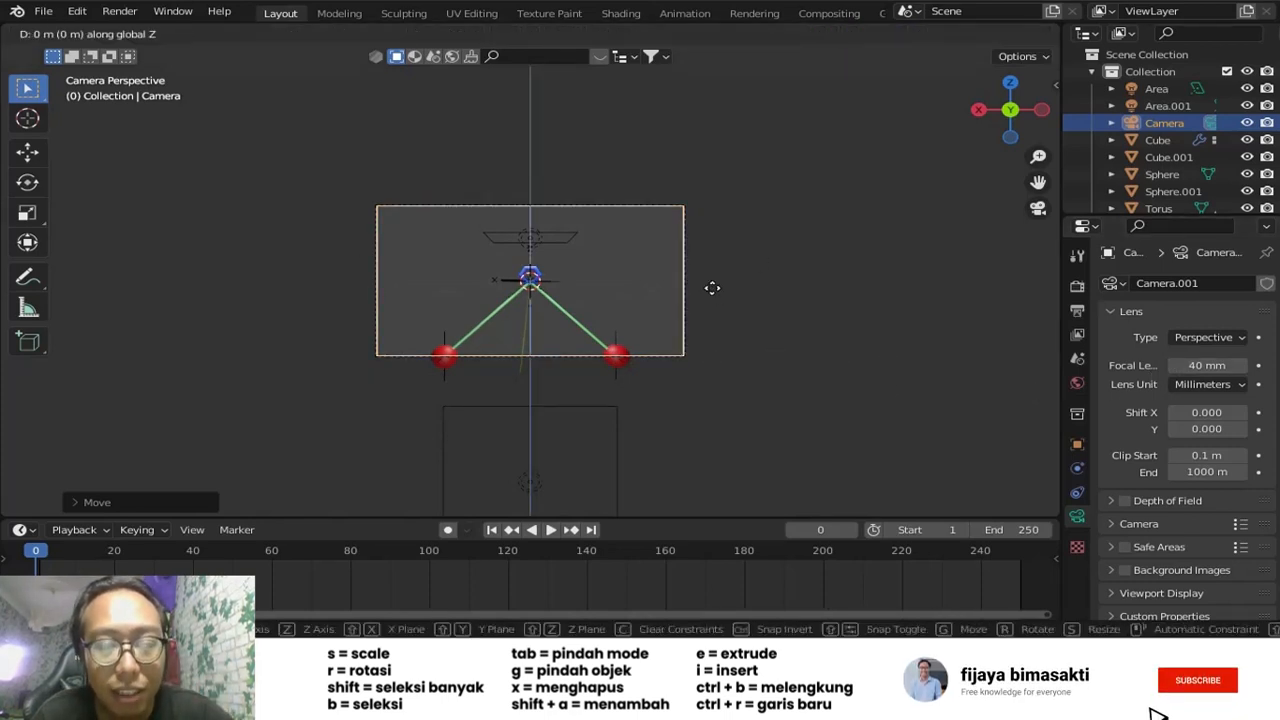
pyautogui.press('z')
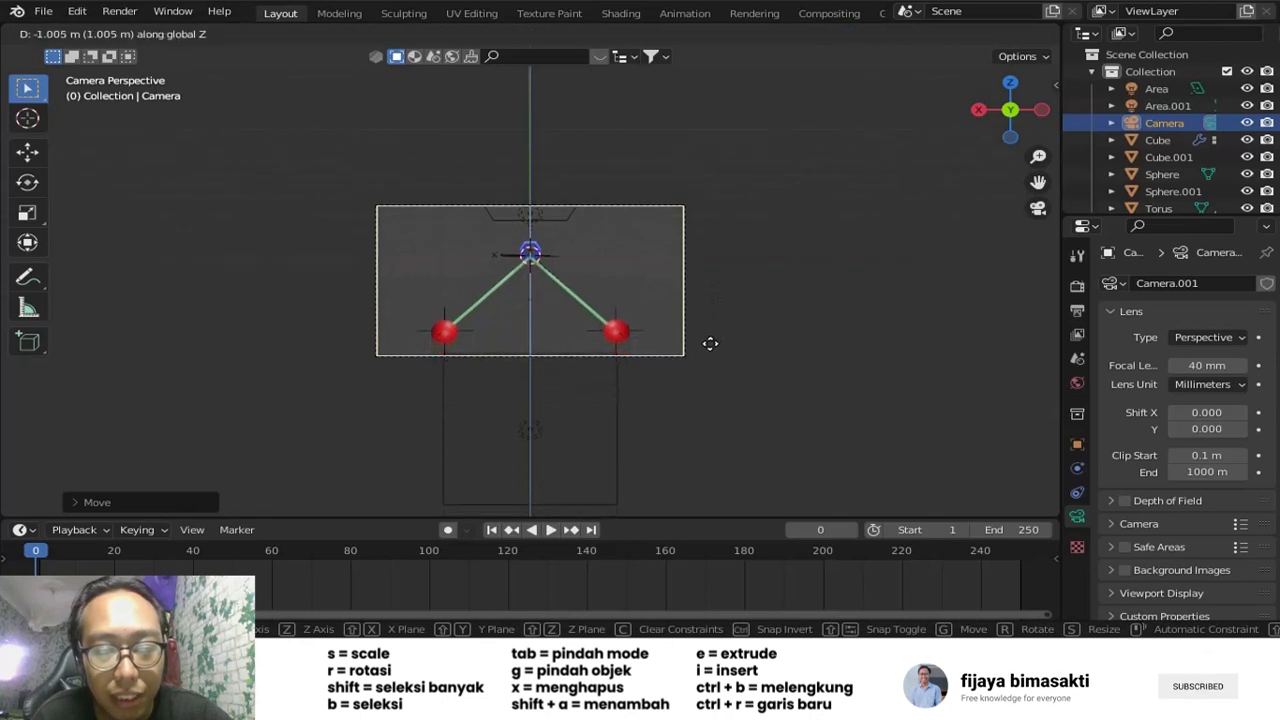
pyautogui.click(714, 348)
pyautogui.press('Home')
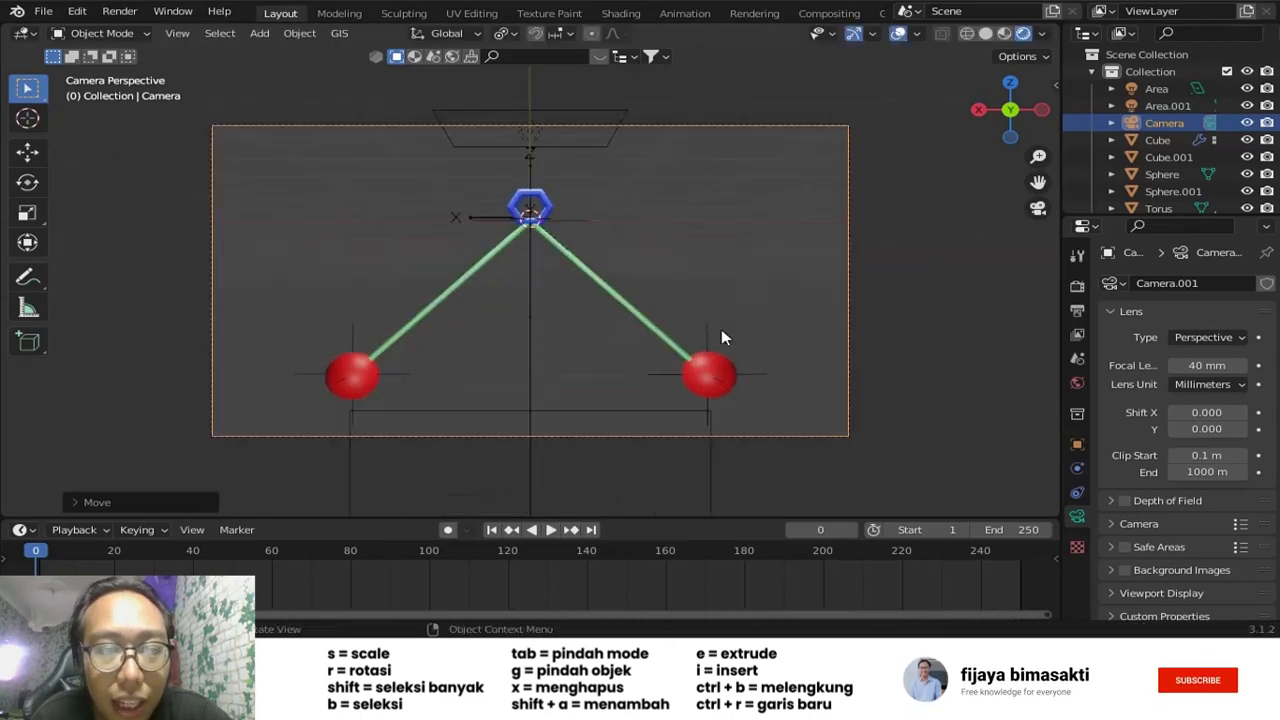
pyautogui.press('g')
pyautogui.press('z')
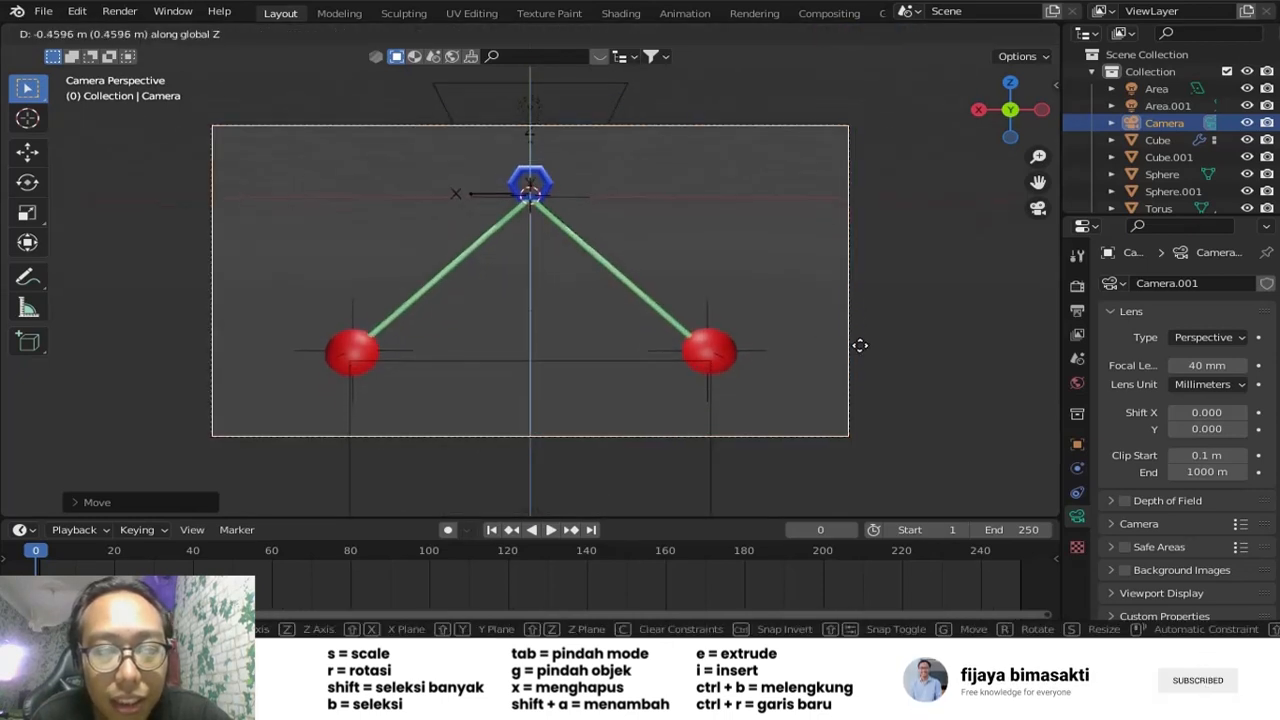
pyautogui.click(851, 373)
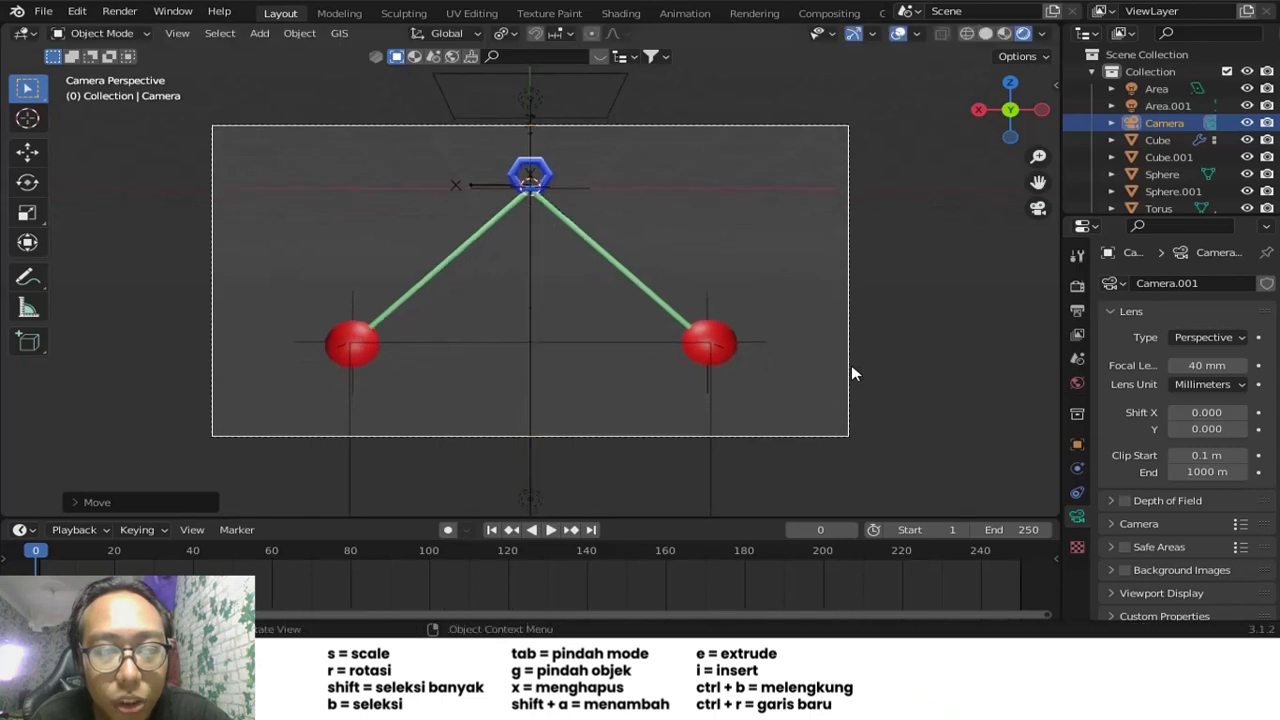
# - Play the simulation to frame 23 and lower the camera slightly along Z to suit the hanging balls
pyautogui.click(552, 532)
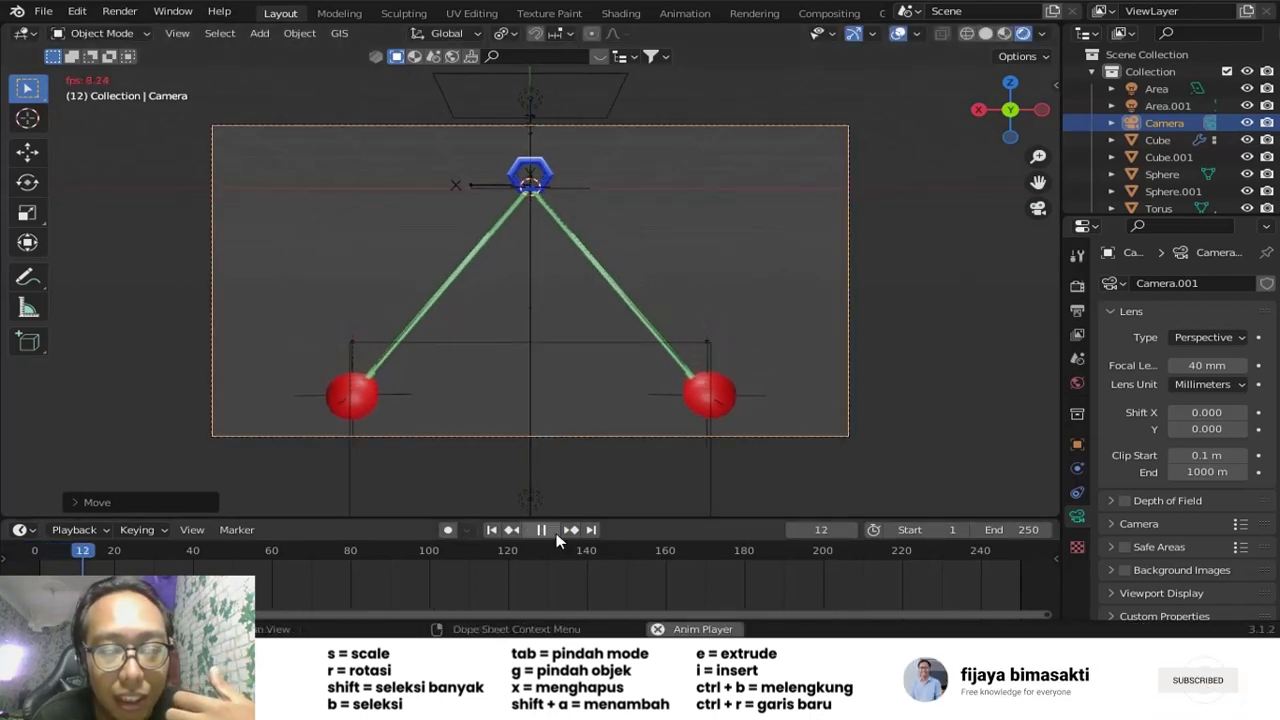
pyautogui.click(556, 533)
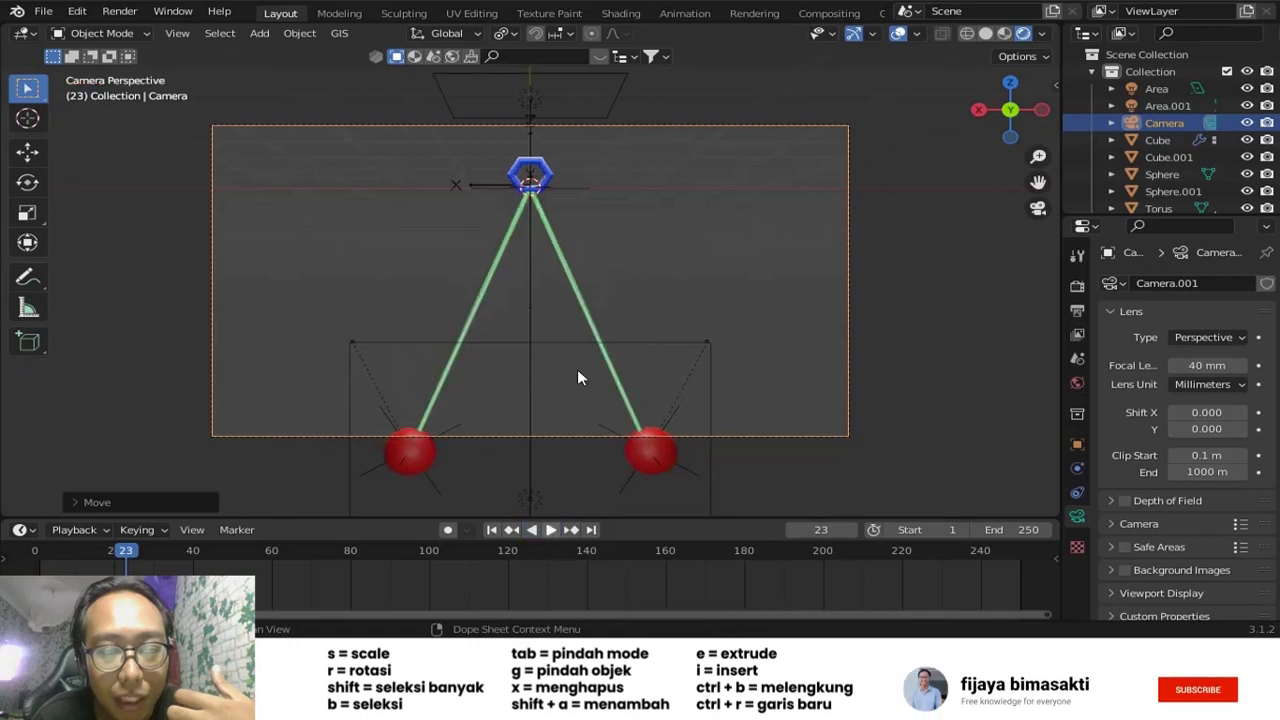
pyautogui.scroll(-2, 636, 320)
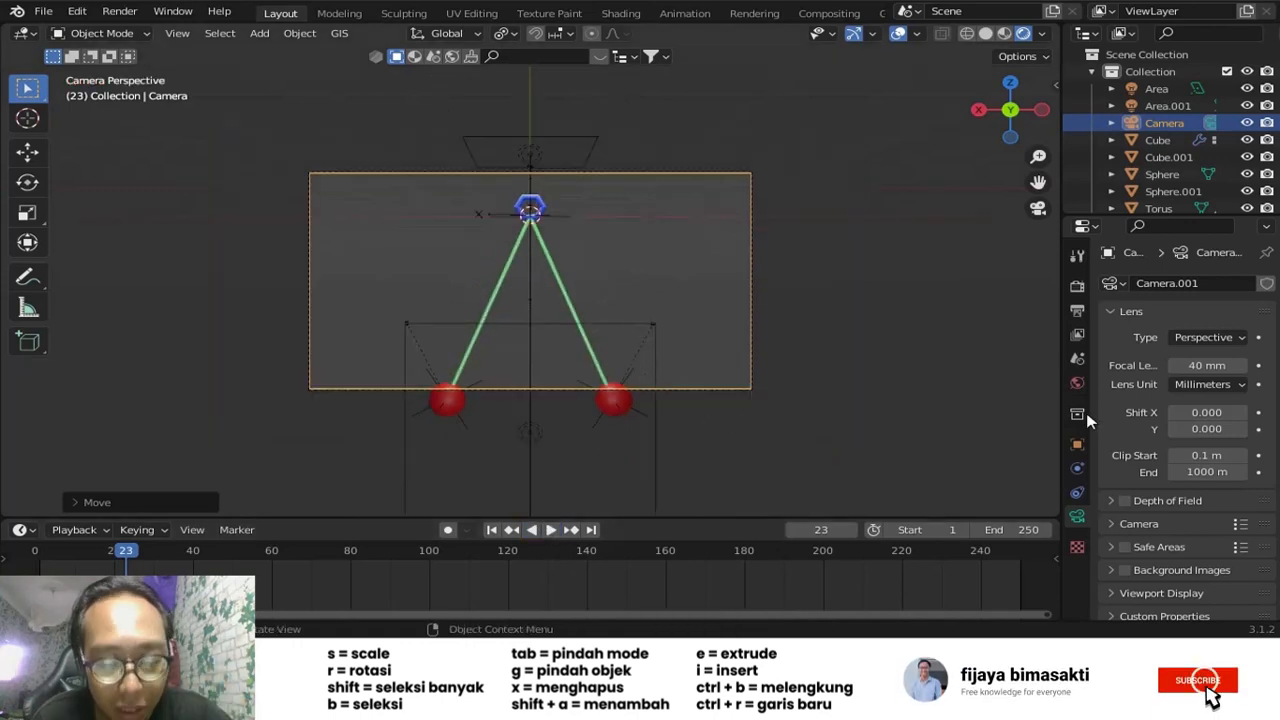
pyautogui.click(723, 388)
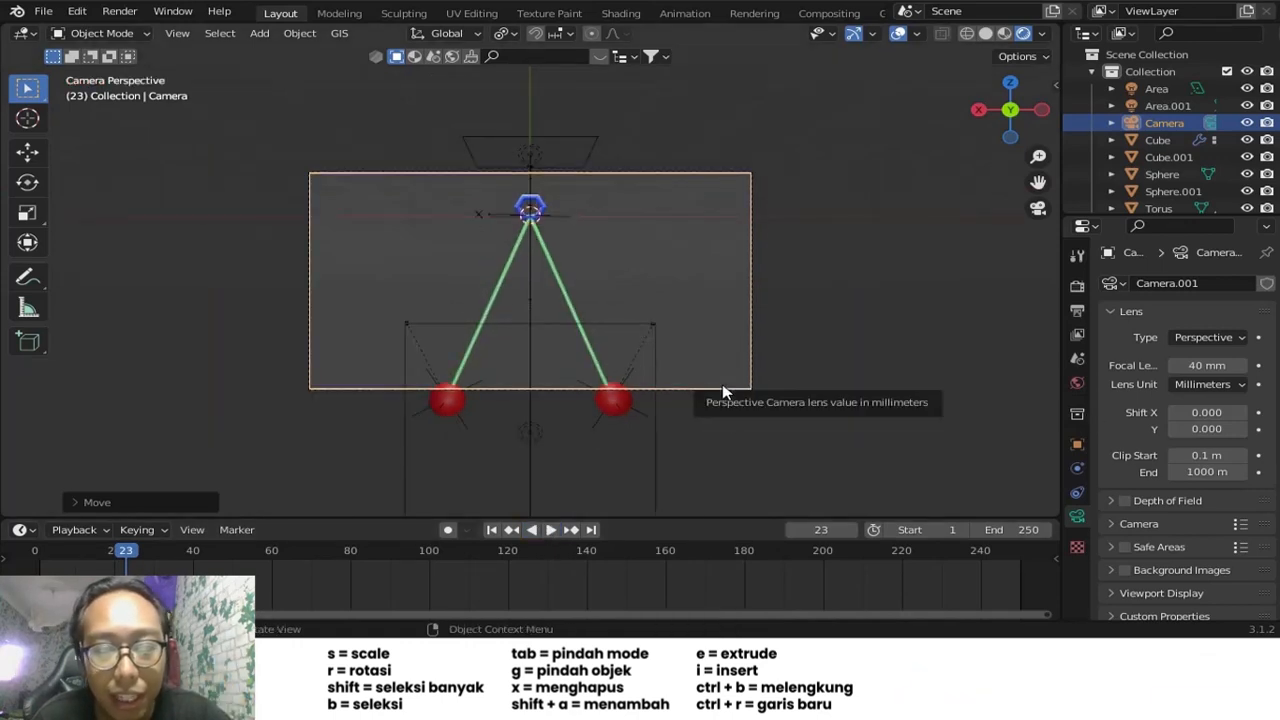
pyautogui.press('g')
pyautogui.press('z')
pyautogui.click(730, 402)
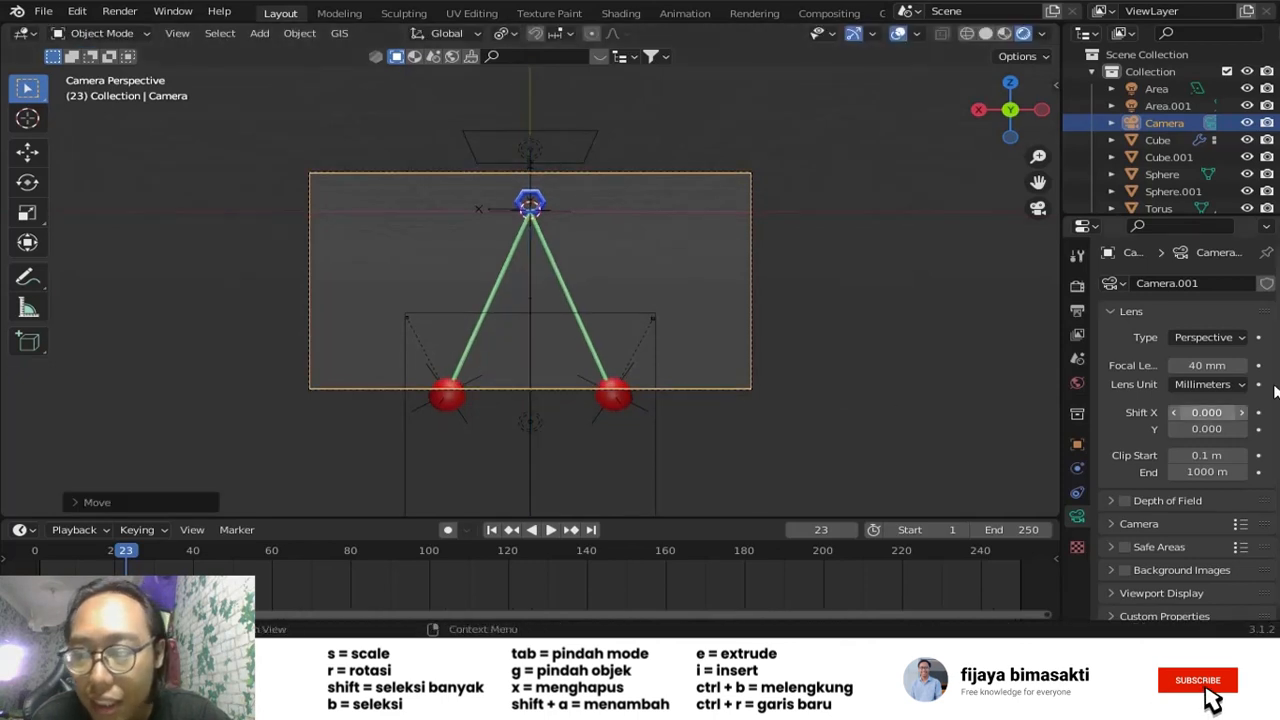
# - Set the camera's focal length to 35 mm and lower it along Z until both balls fit inside the frame
pyautogui.click(1175, 366)
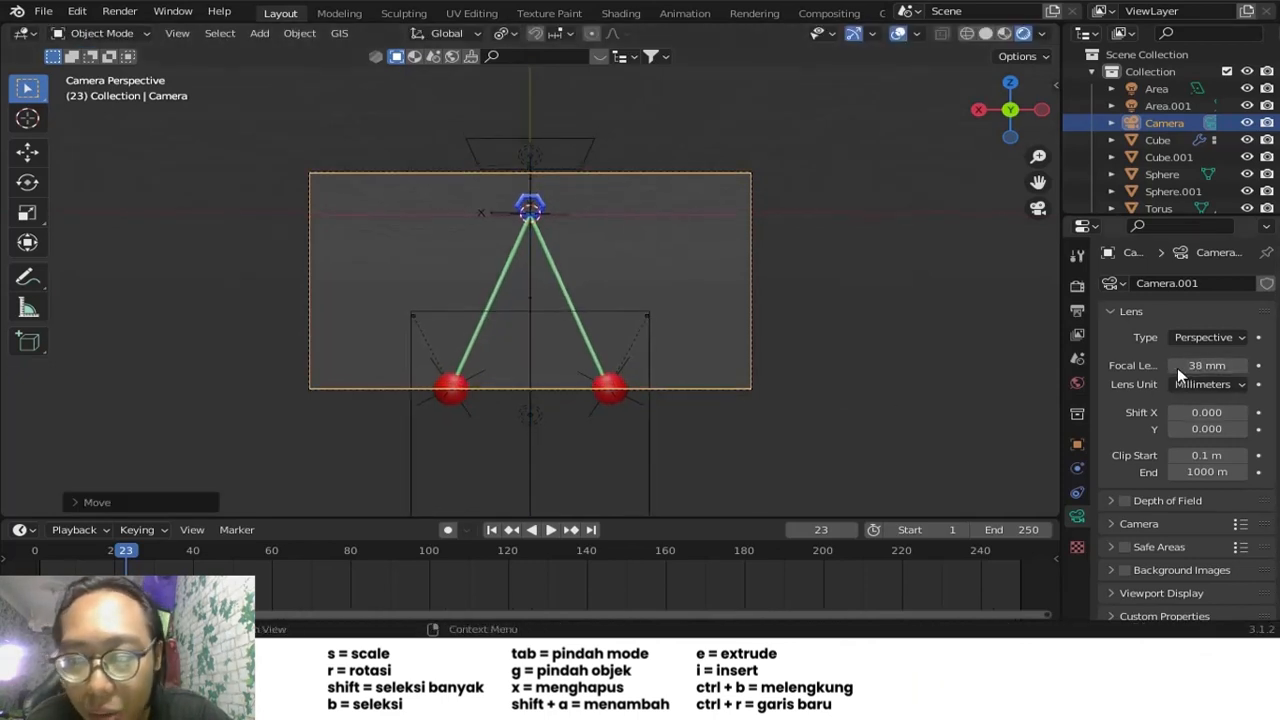
pyautogui.click(1175, 366)
pyautogui.click(1175, 366)
pyautogui.click(1175, 366)
pyautogui.click(1175, 366)
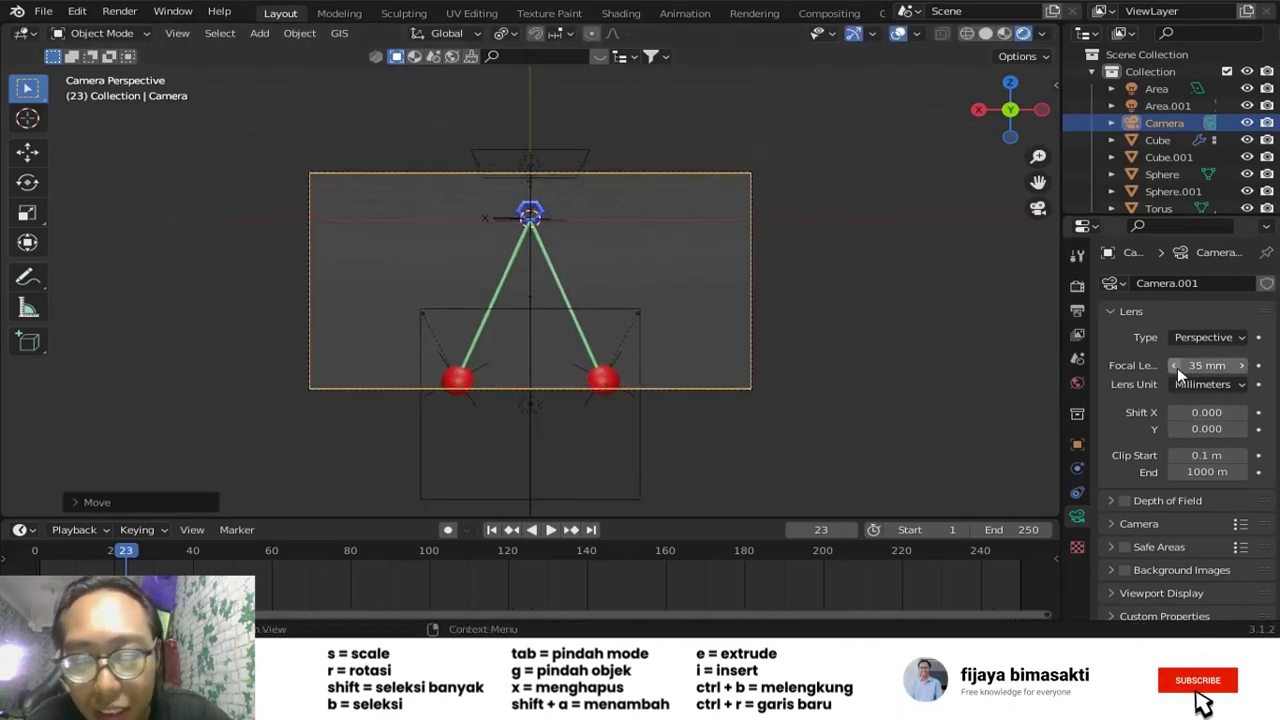
pyautogui.press('g')
pyautogui.press('z')
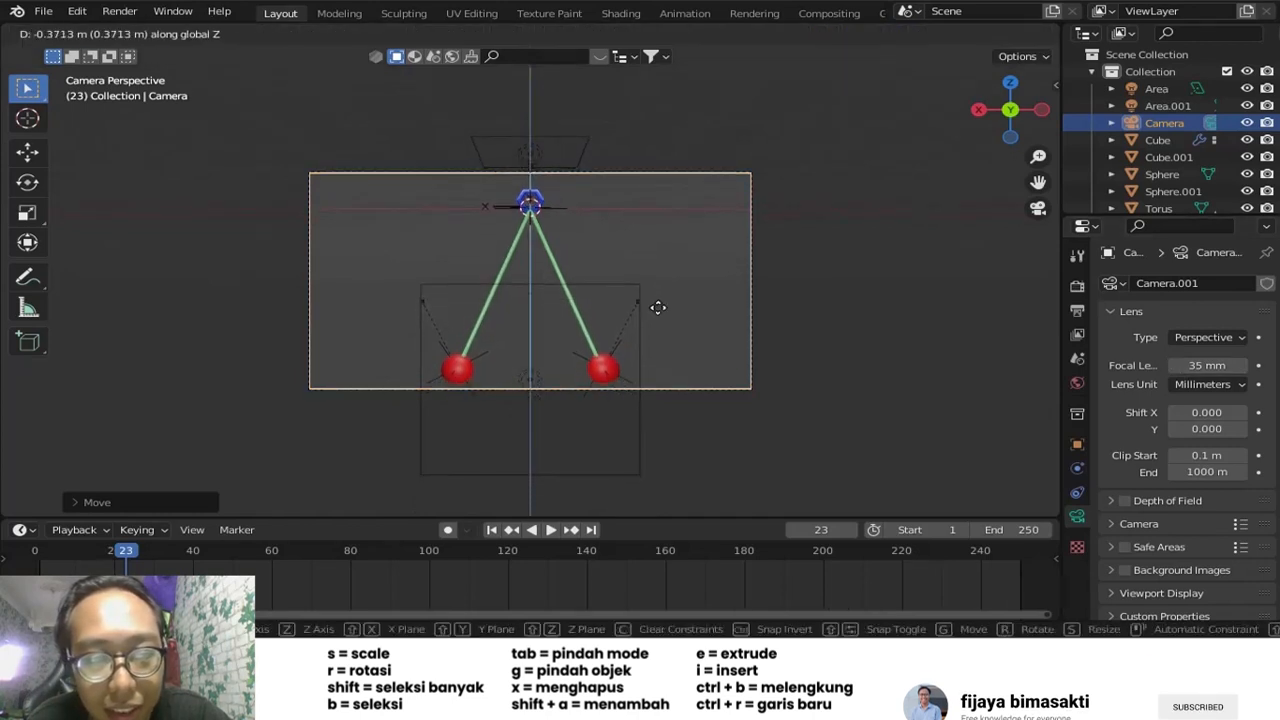
pyautogui.click(660, 324)
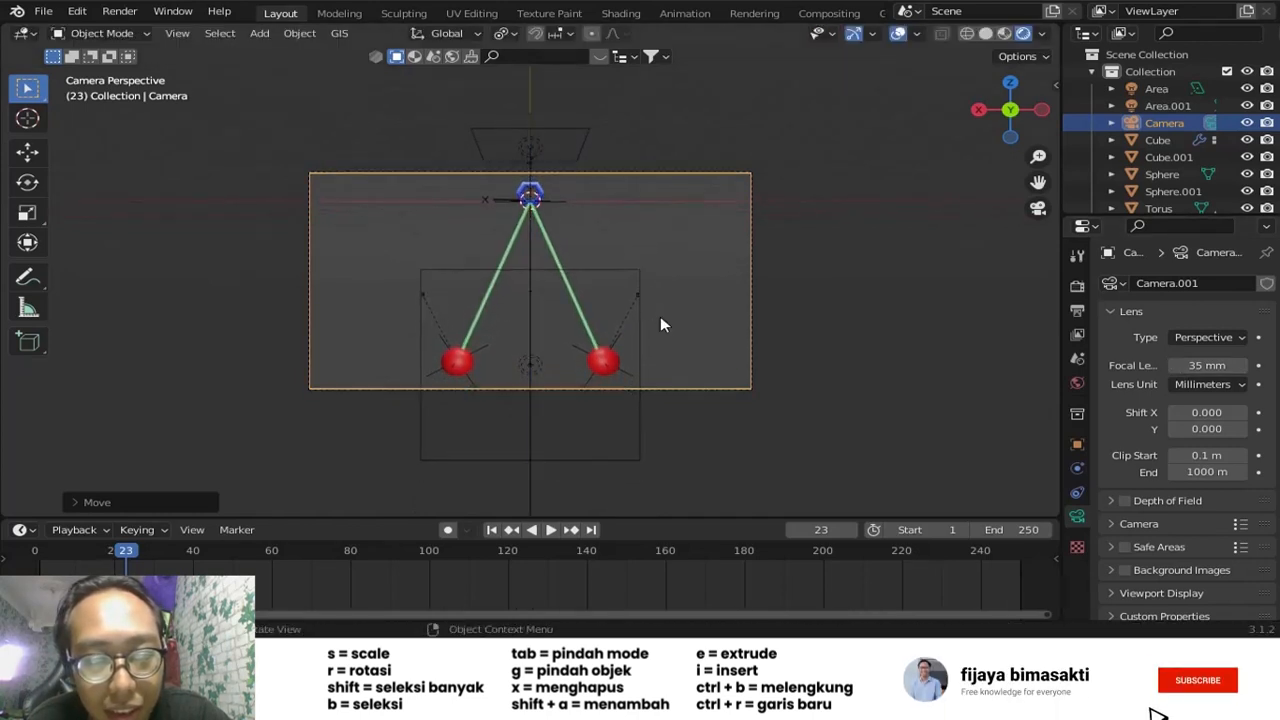
# - Set the camera's focal length to 30 mm and return the timeline to frame 0
pyautogui.scroll(2, 756, 366)
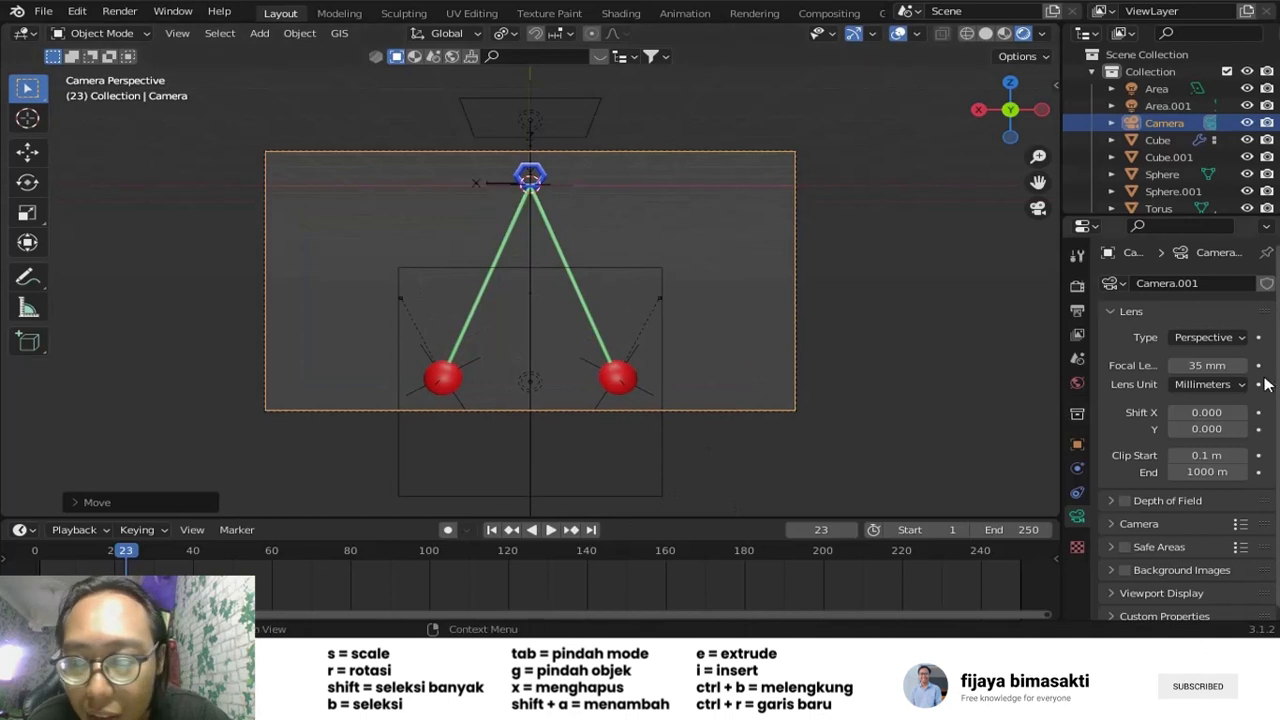
pyautogui.click(1171, 369)
pyautogui.click(1170, 369)
pyautogui.click(1170, 369)
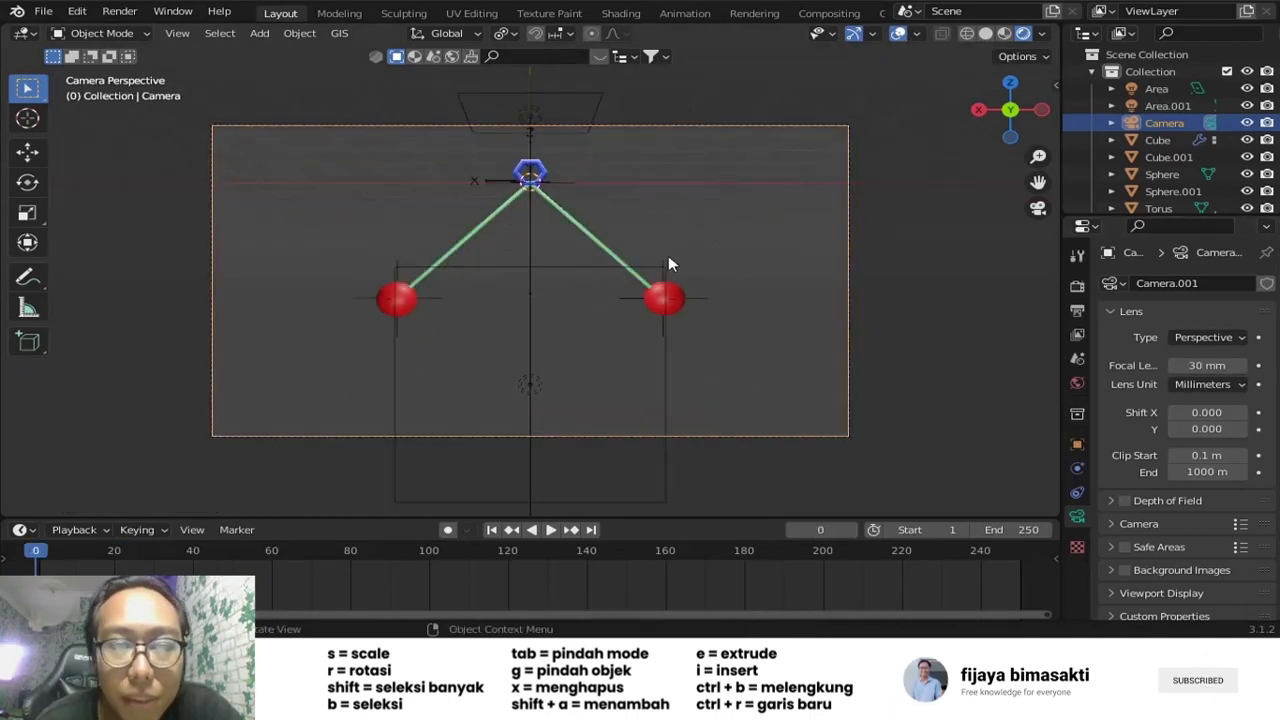
# - Preview the swinging animation through the camera with overlays hidden, then return to frame 0 and restore the overlays
pyautogui.click(898, 34)
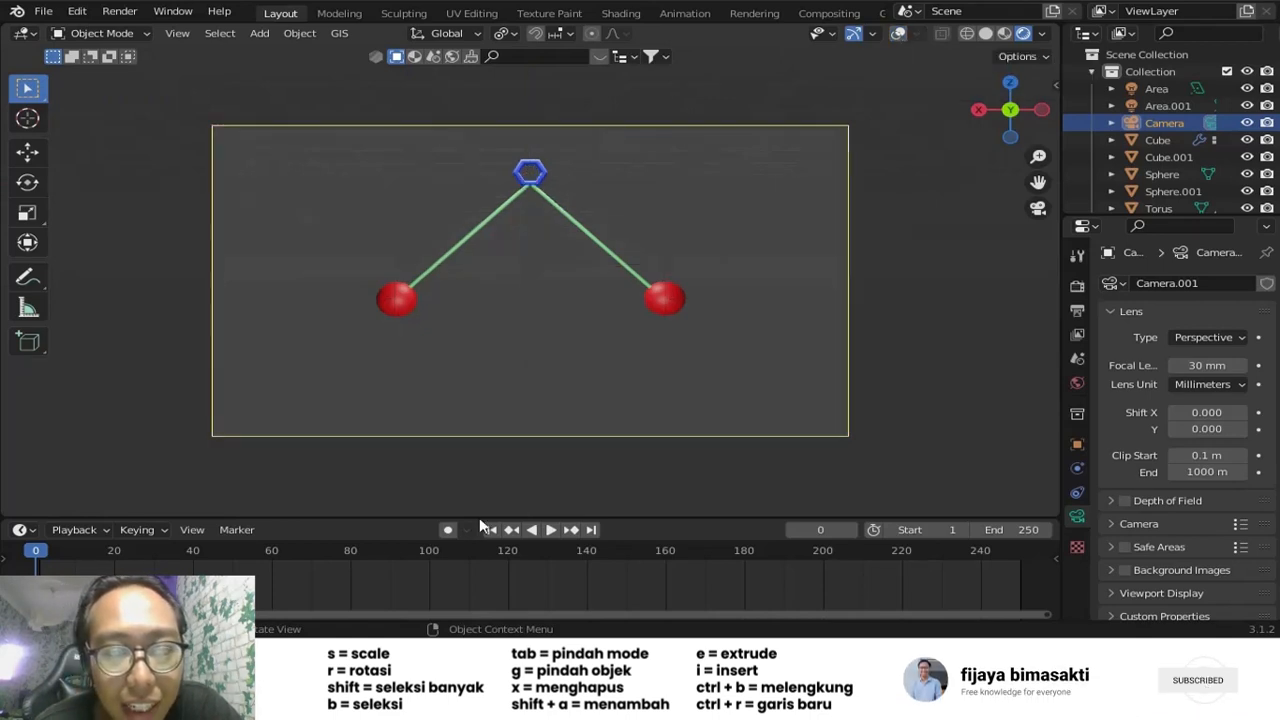
pyautogui.click(550, 530)
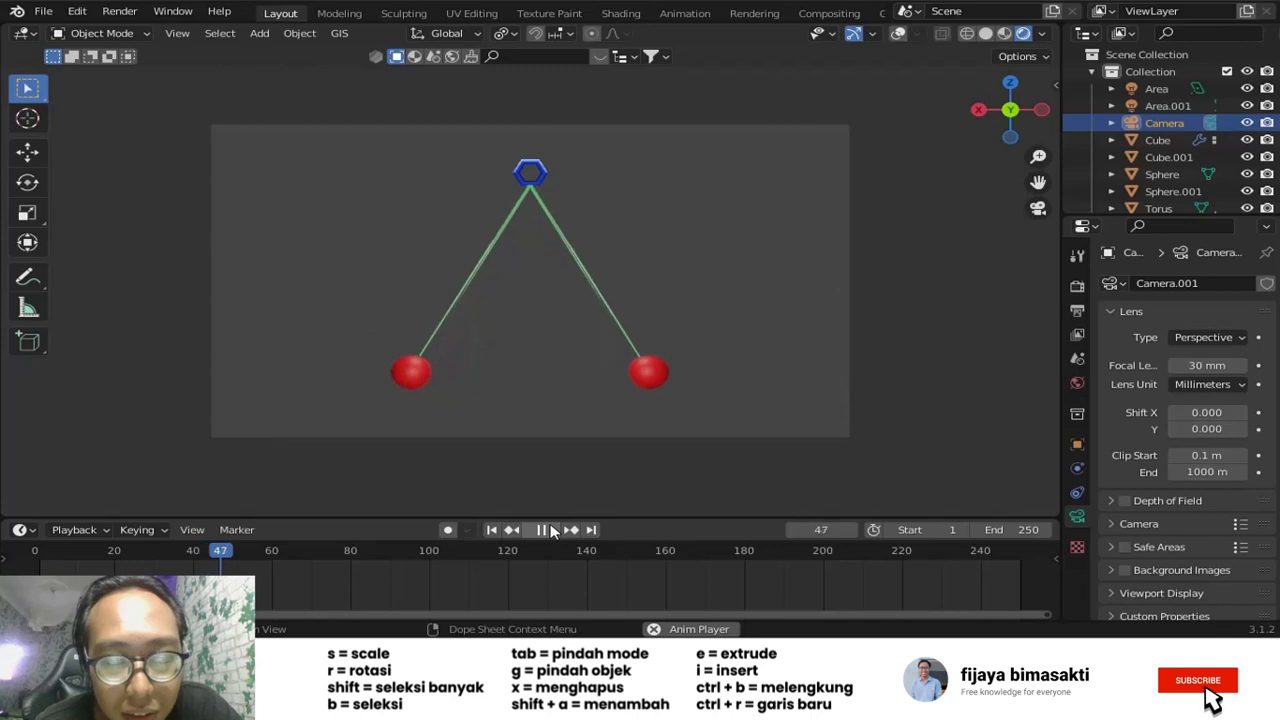
pyautogui.click(541, 529)
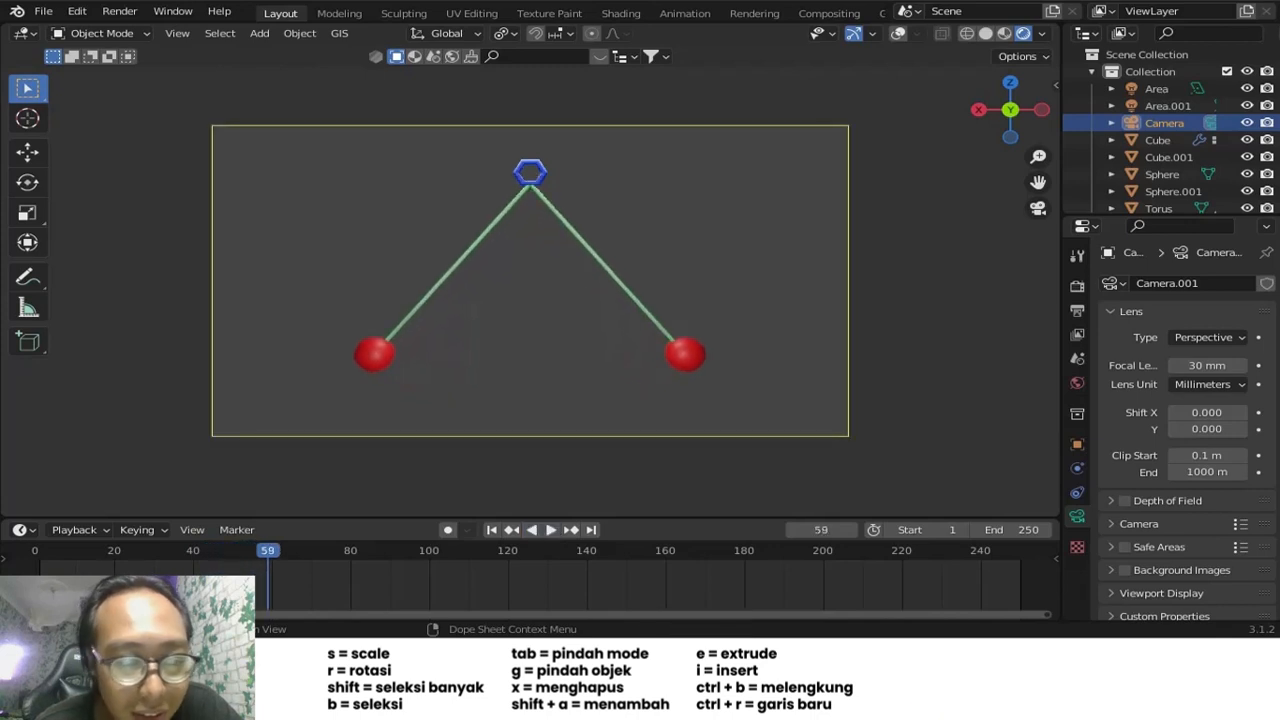
pyautogui.click(6, 552)
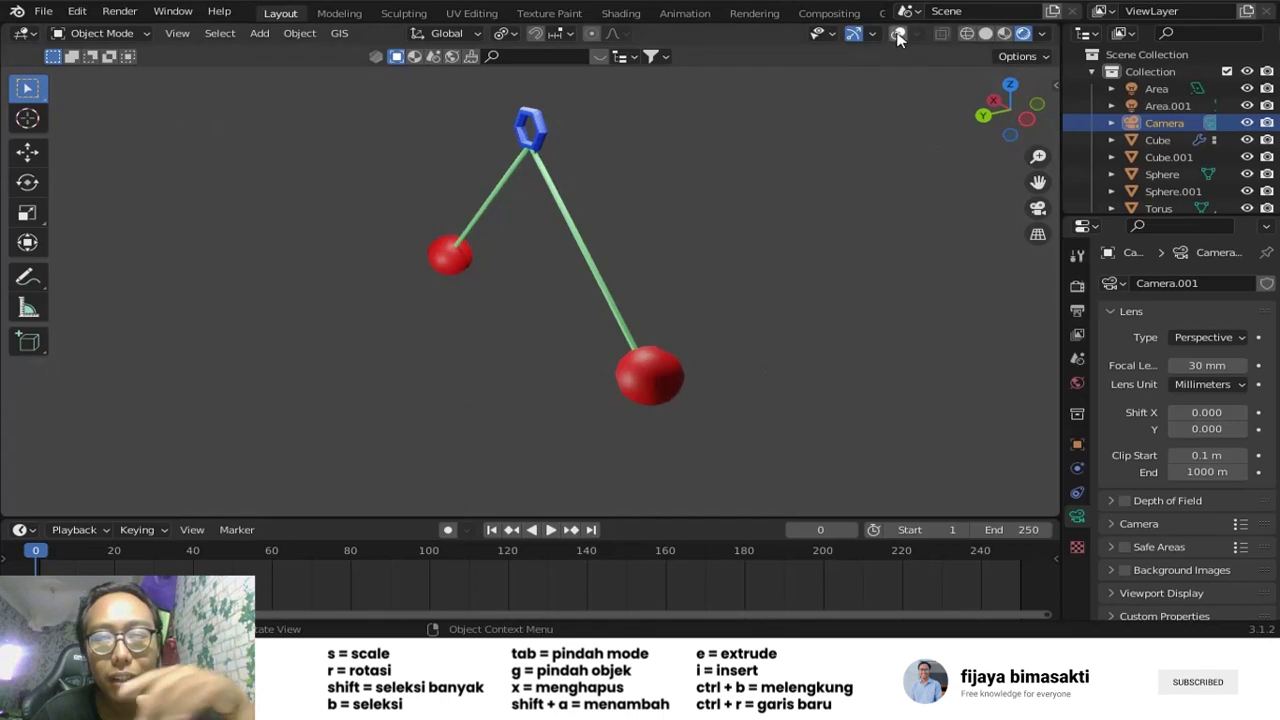
pyautogui.click(898, 34)
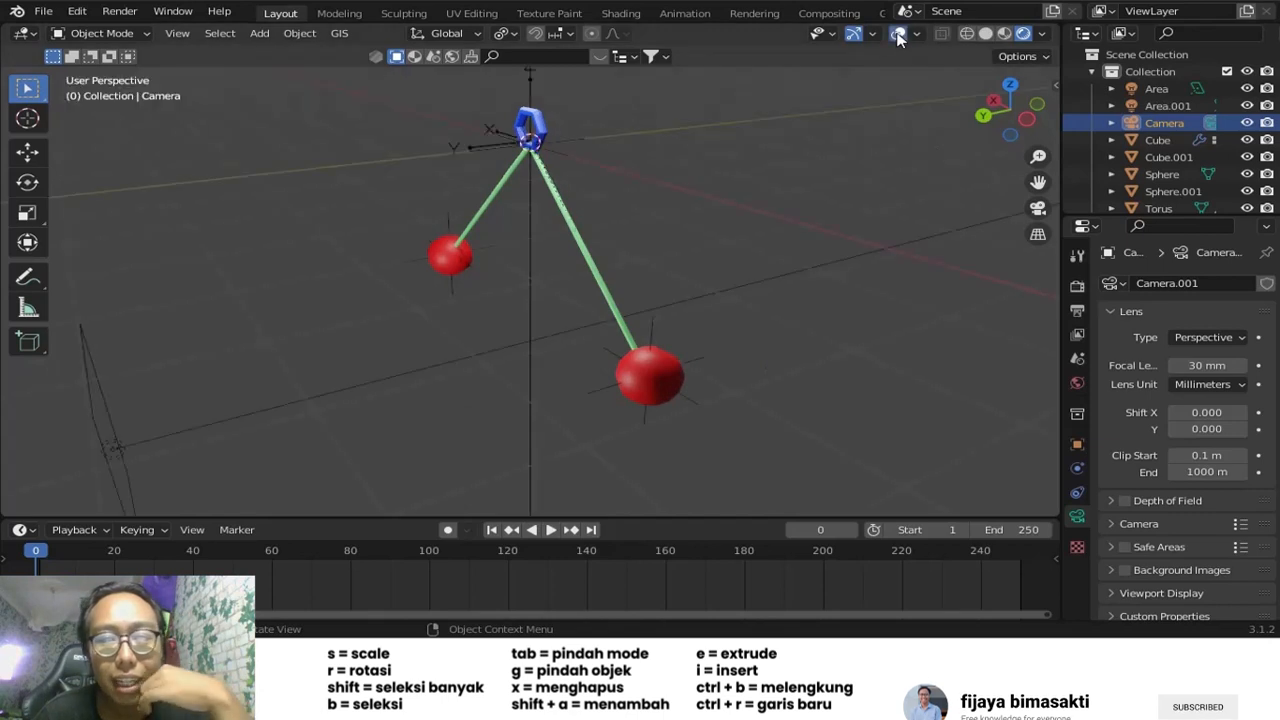
# - Add a plane mesh to the scene at the torus
pyautogui.scroll(-5, 760, 191)
pyautogui.moveTo(760, 191); pyautogui.dragTo(639, 312, button='middle')
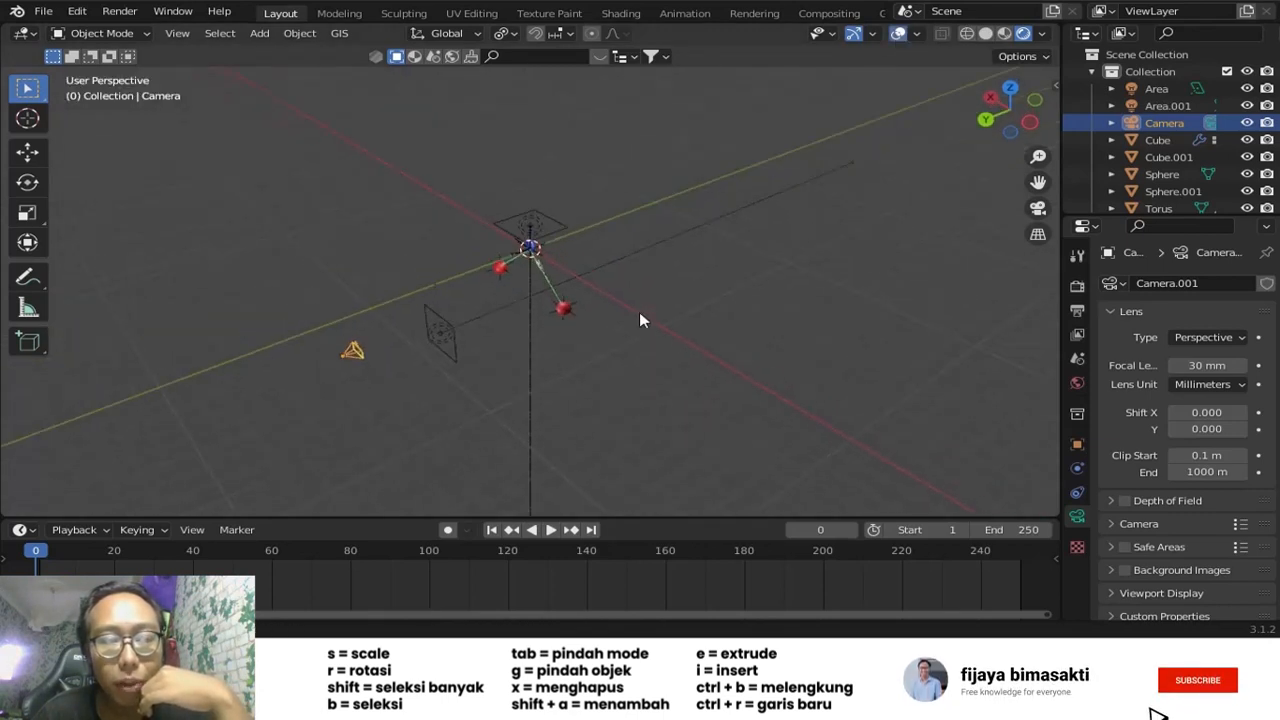
pyautogui.hotkey('shift', 'a')
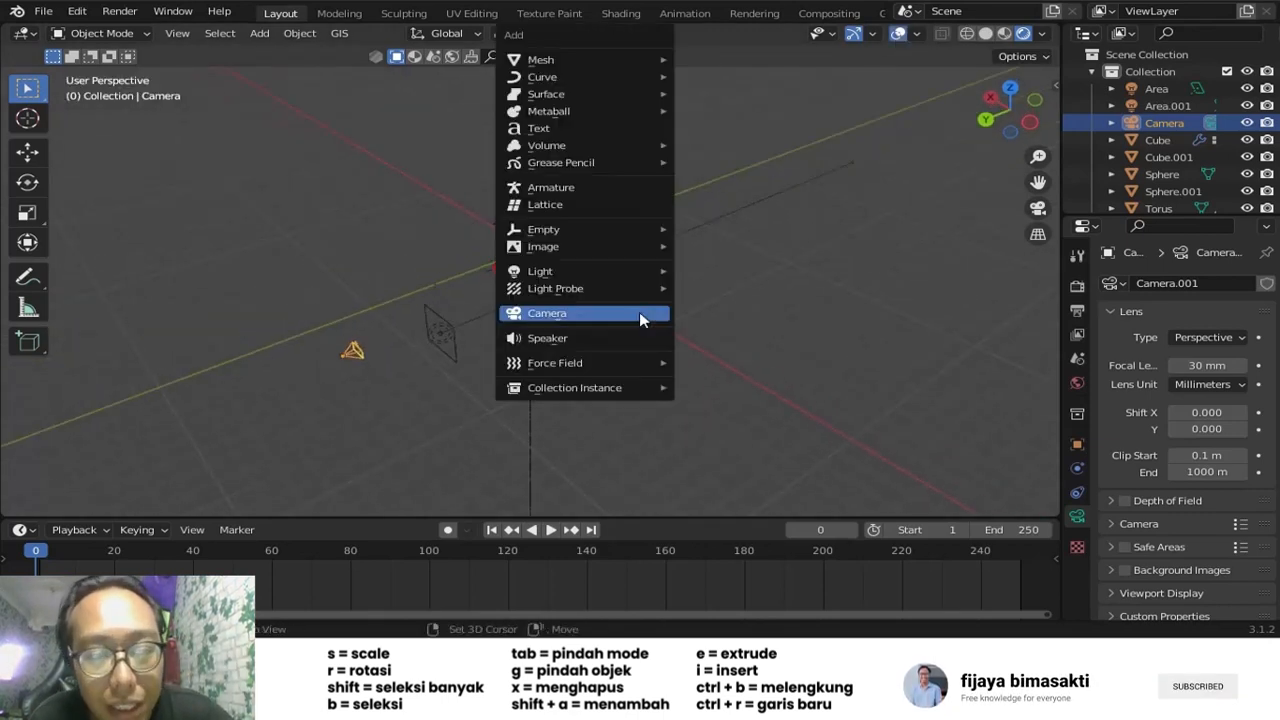
pyautogui.moveTo(577, 60)
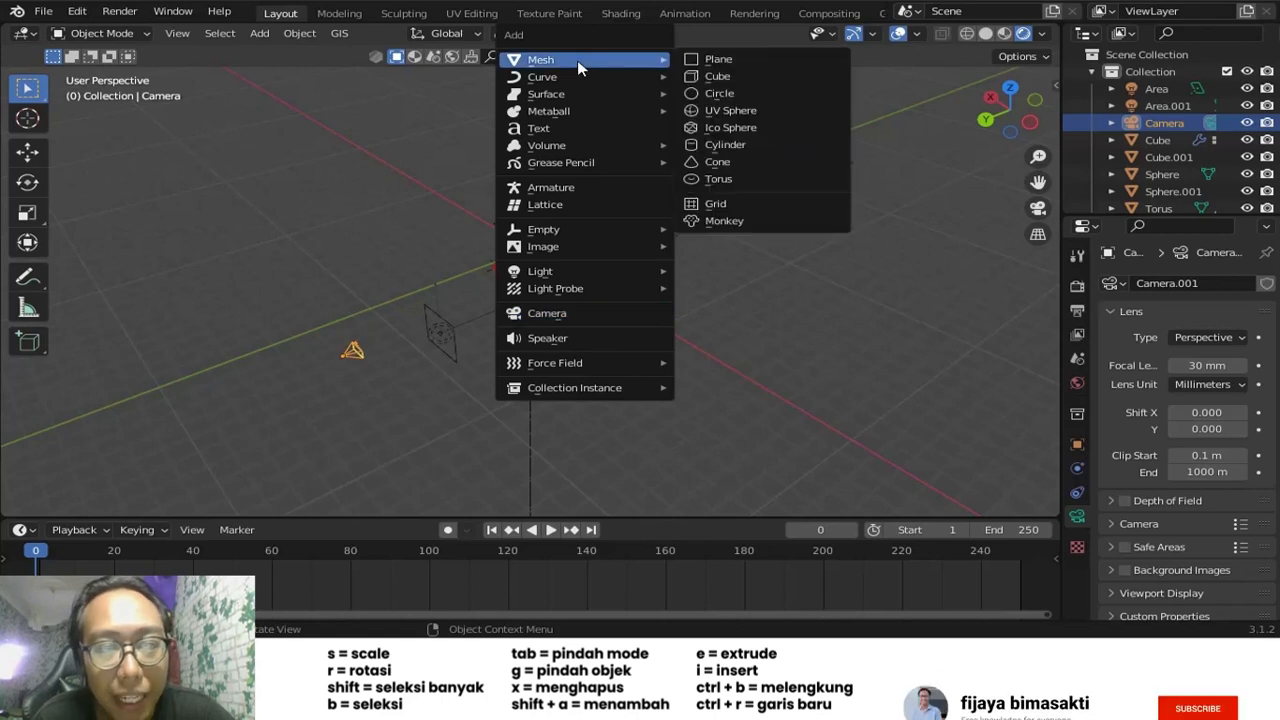
pyautogui.click(799, 63)
pyautogui.scroll(1, 724, 293)
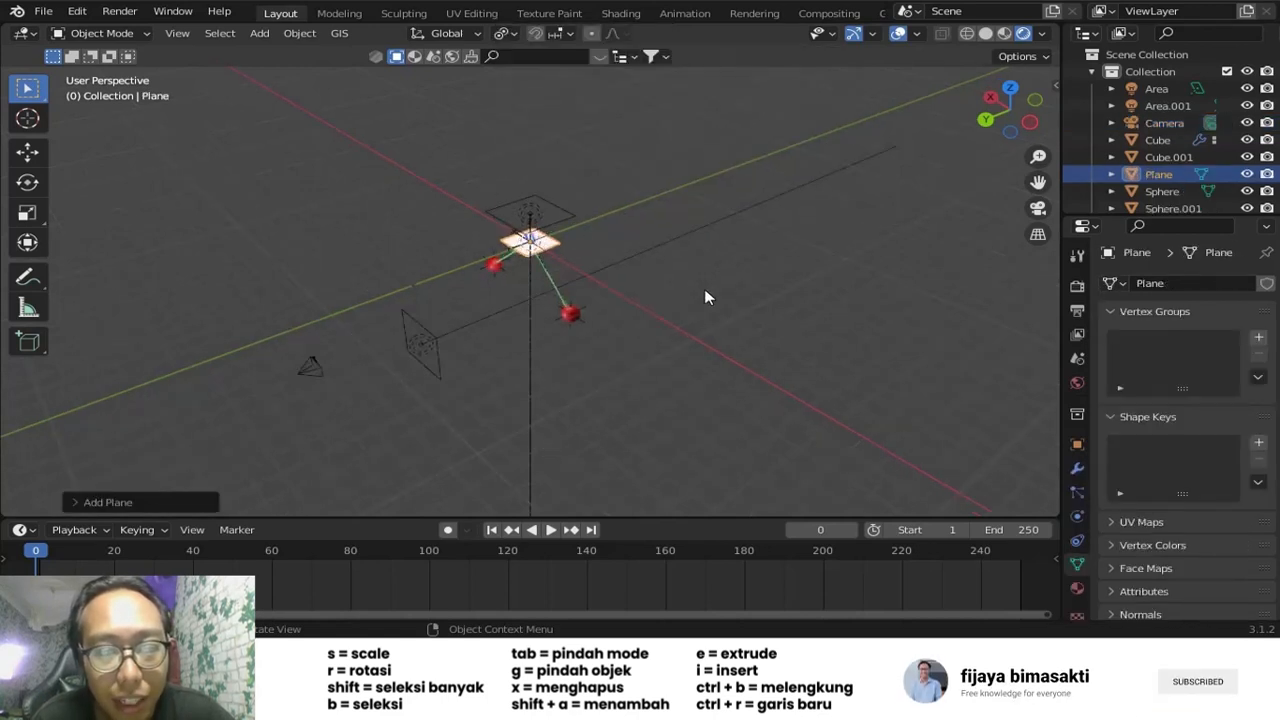
# - Scale the plane up uniformly in two passes until it extends well beyond the torus and both balls
pyautogui.press('s')
pyautogui.click(8, 345)
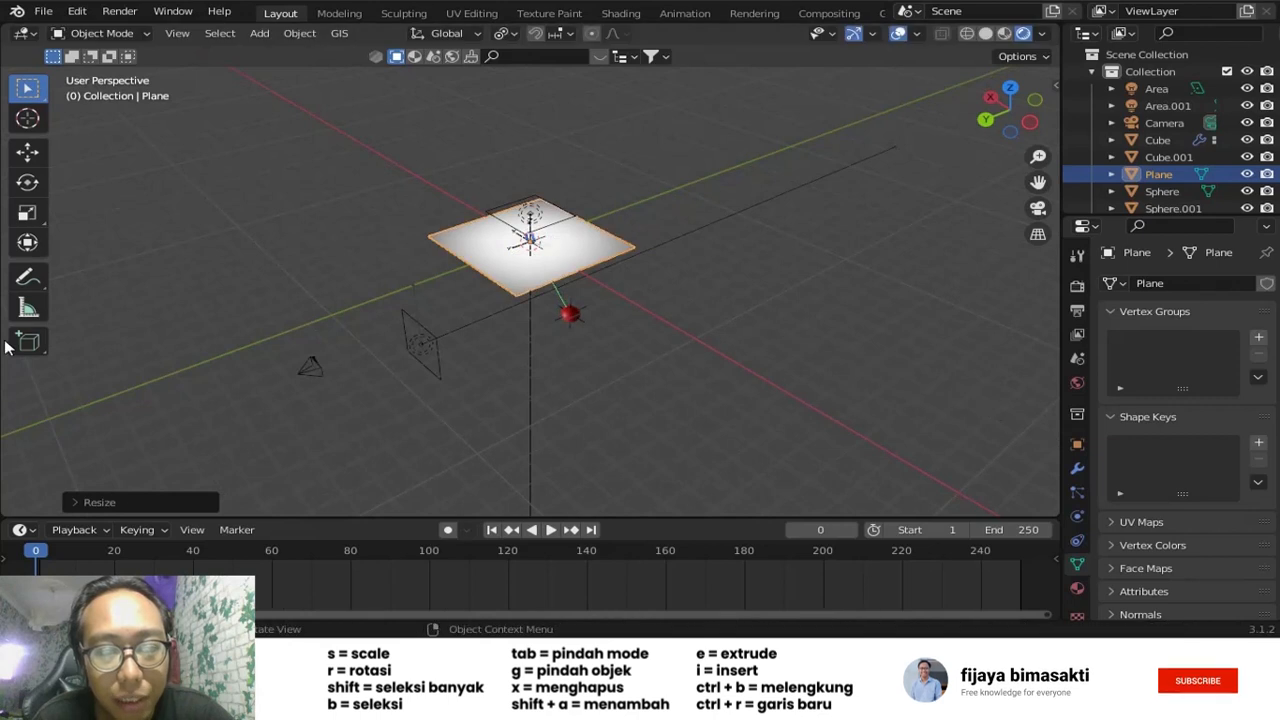
pyautogui.press('s')
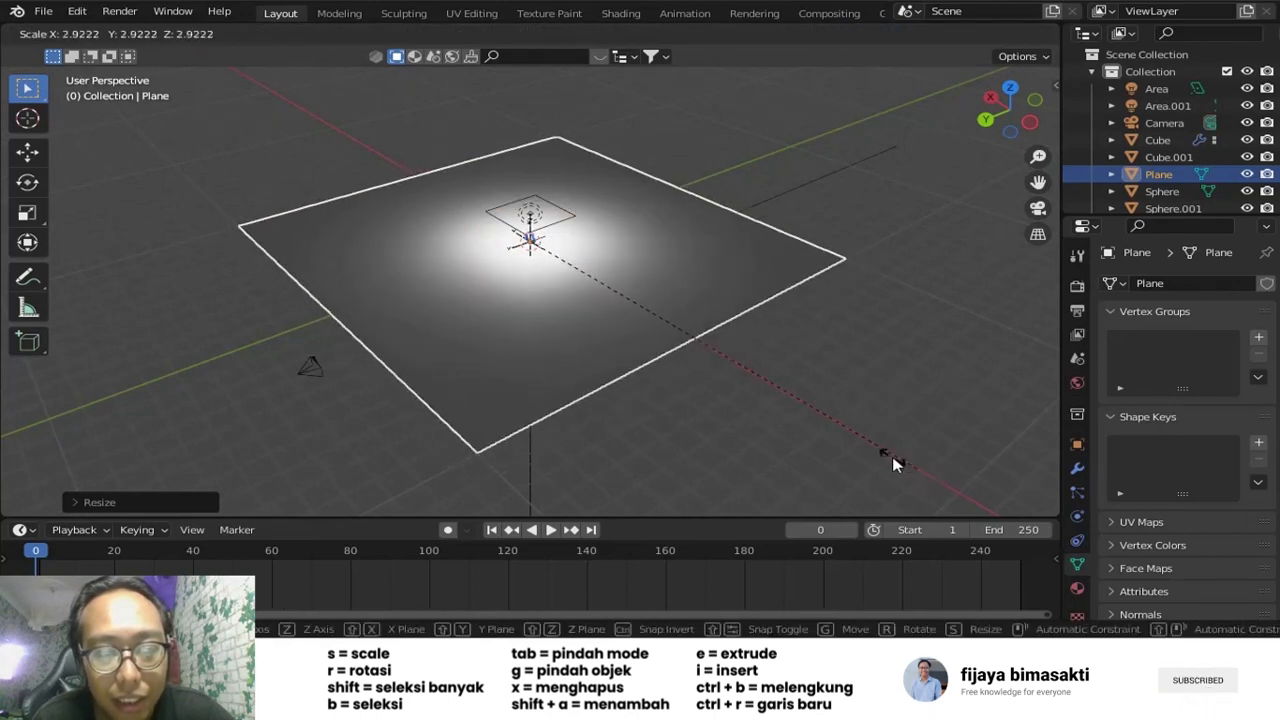
pyautogui.click(829, 434)
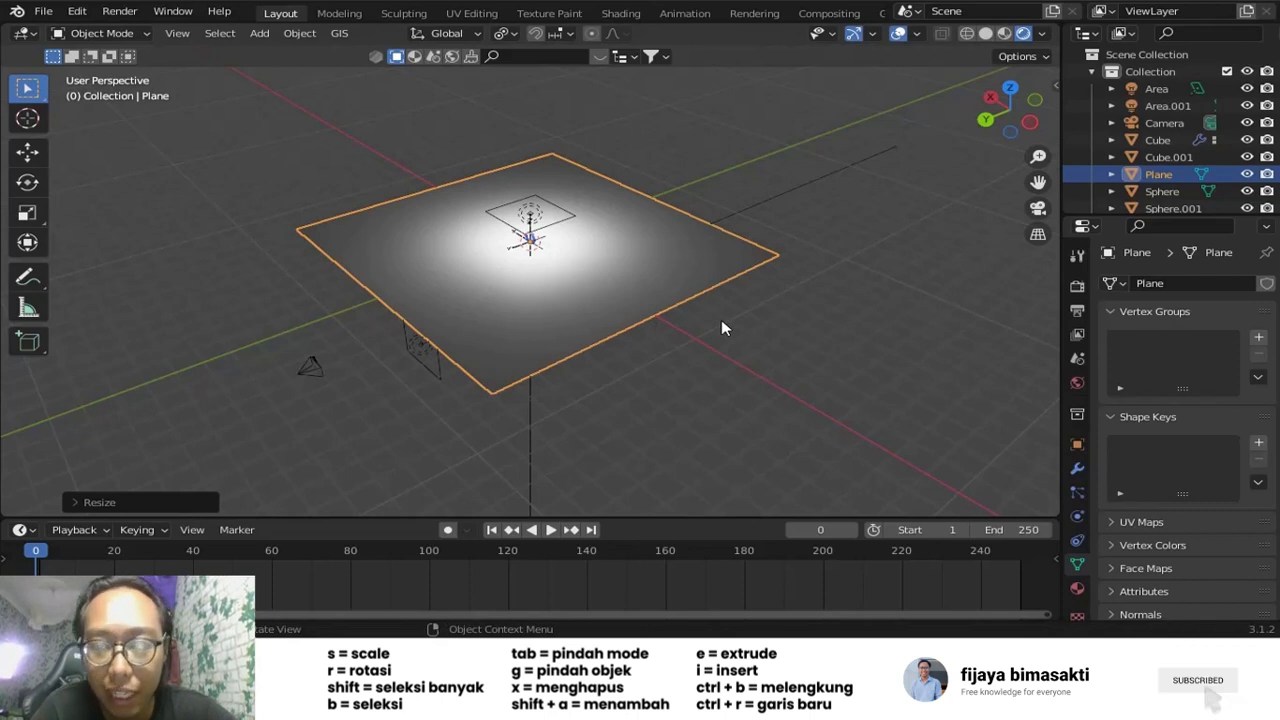
# - Rotate the plane 90° about the X axis and move it along negative Y, behind the torus and balls
pyautogui.write('rx90')
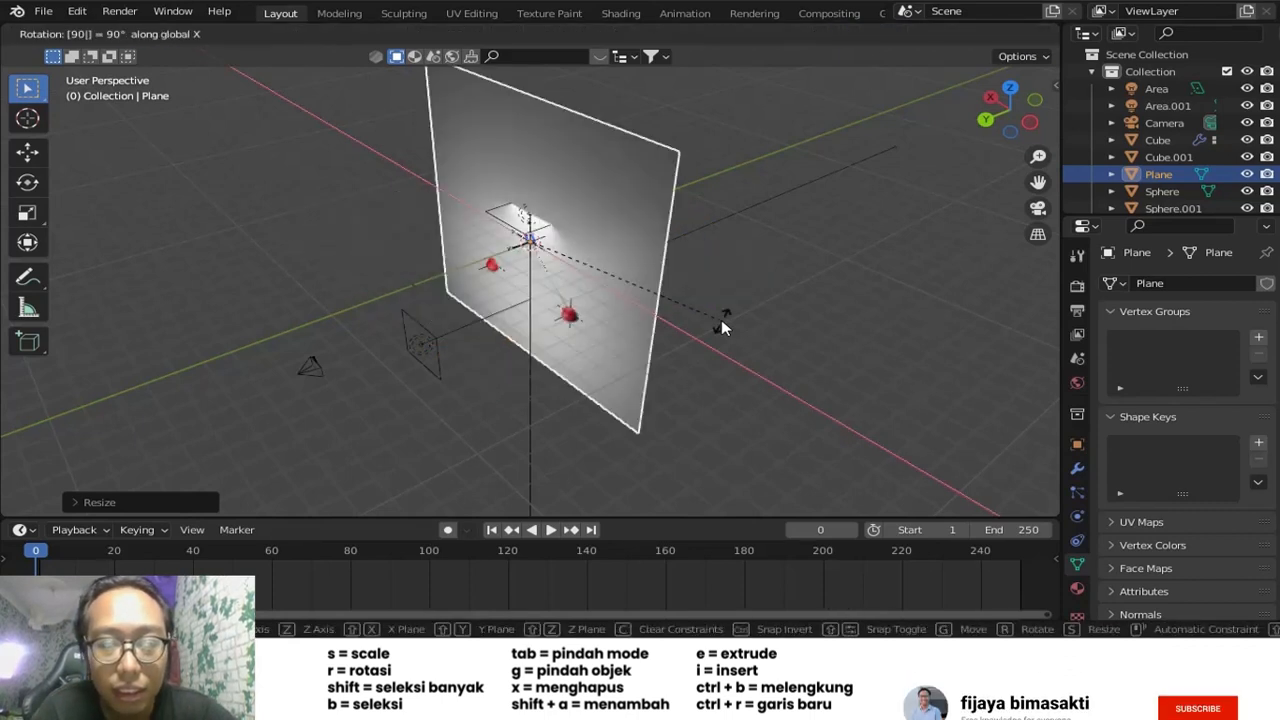
pyautogui.press('Return')
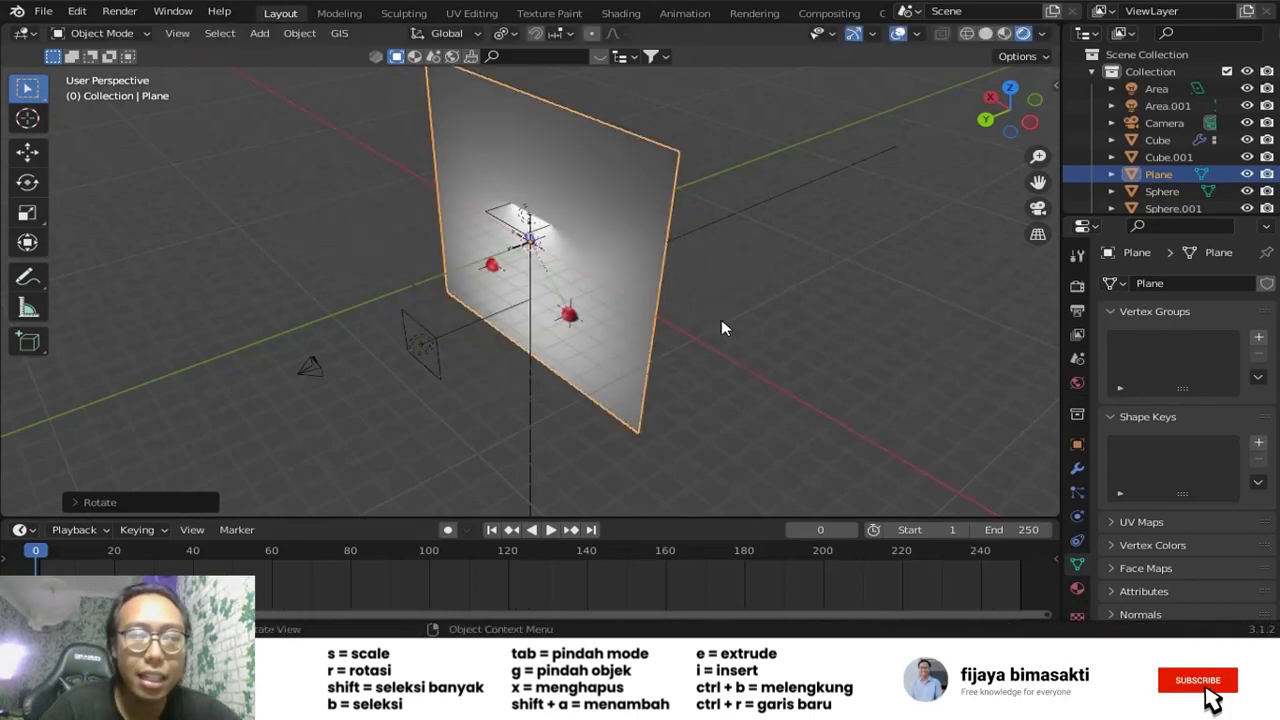
pyautogui.press('g')
pyautogui.press('y')
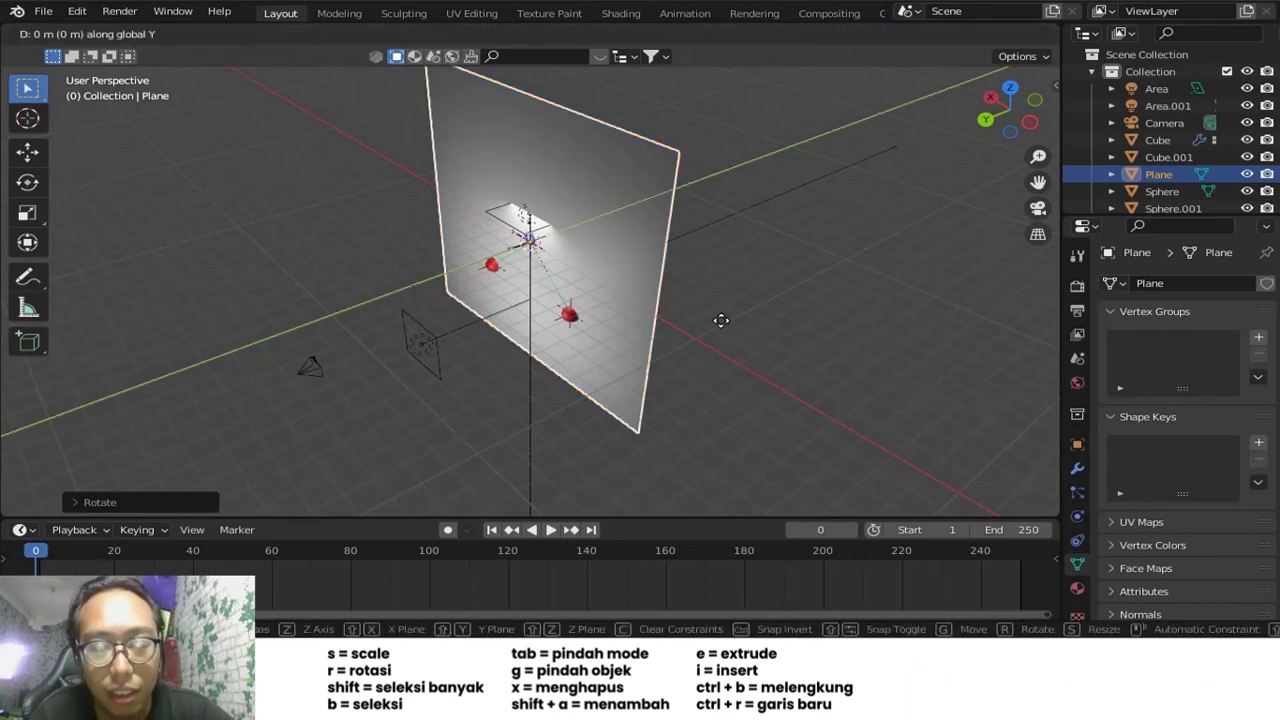
pyautogui.click(818, 277)
pyautogui.moveTo(710, 338); pyautogui.dragTo(806, 312, button='middle')
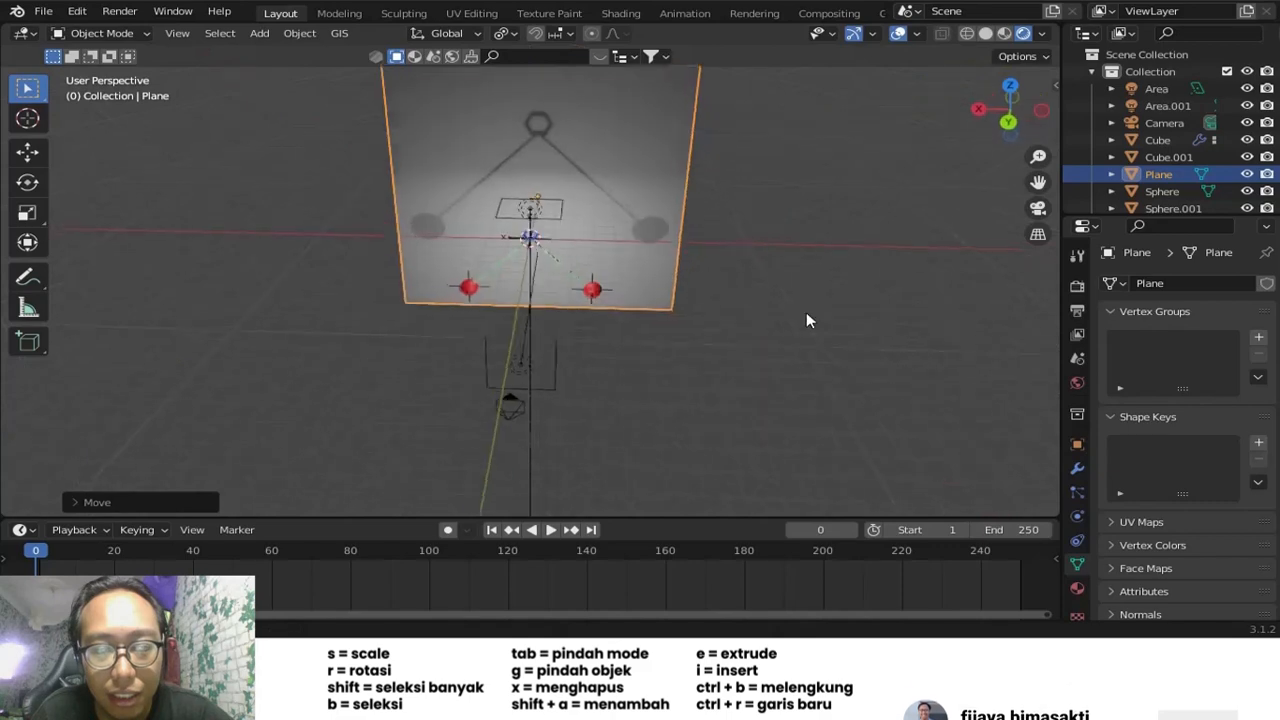
# - Check the backdrop plane through the camera, then delete it from behind the torus and balls
pyautogui.click(1004, 122)
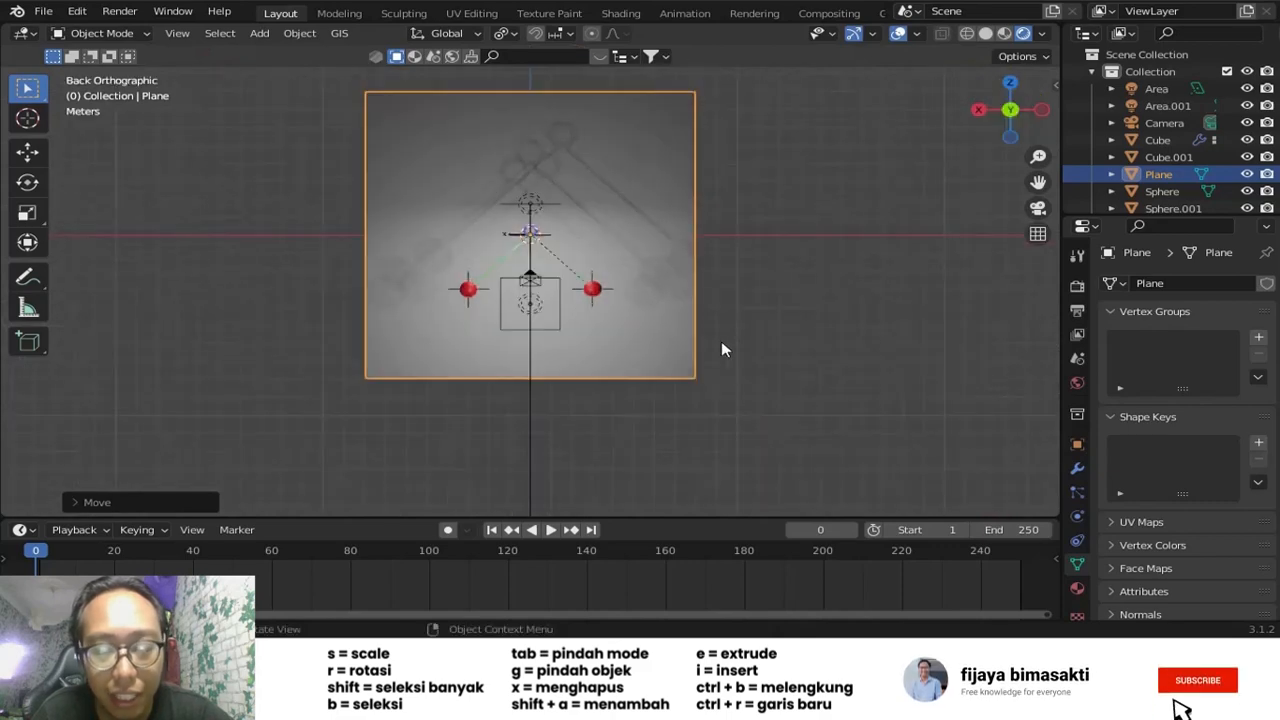
pyautogui.press('KP_0')
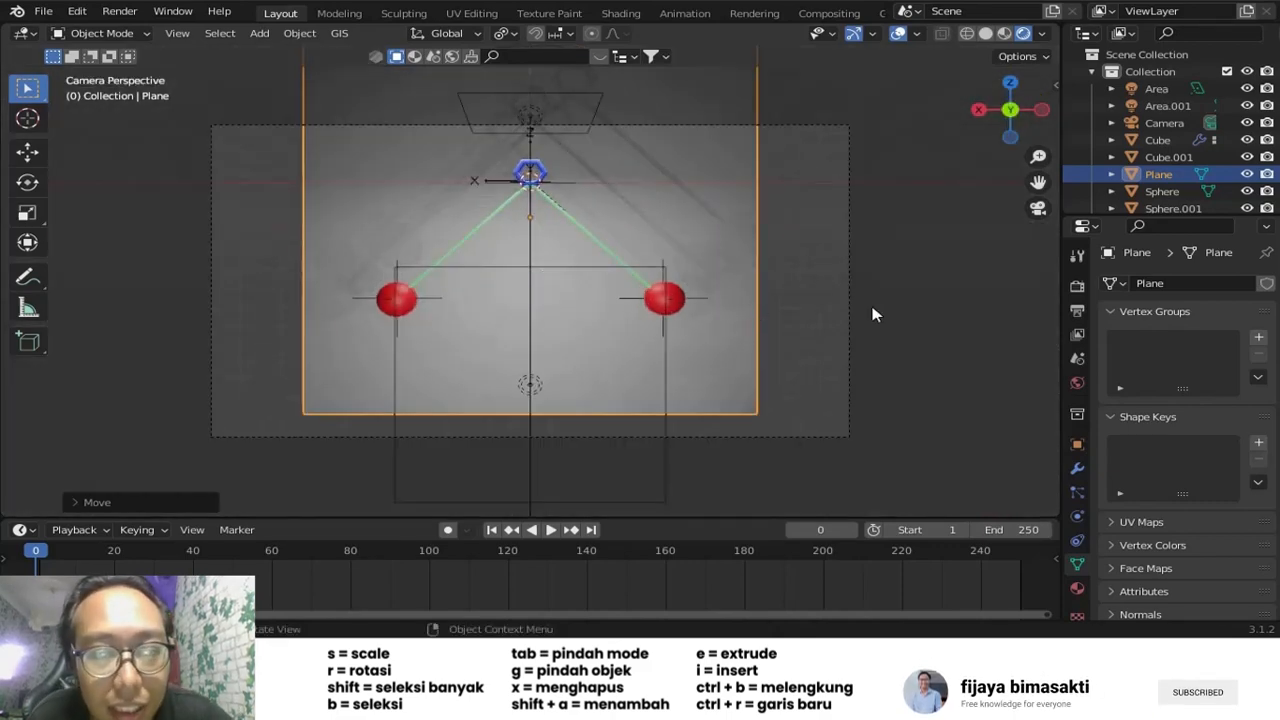
pyautogui.click(873, 315)
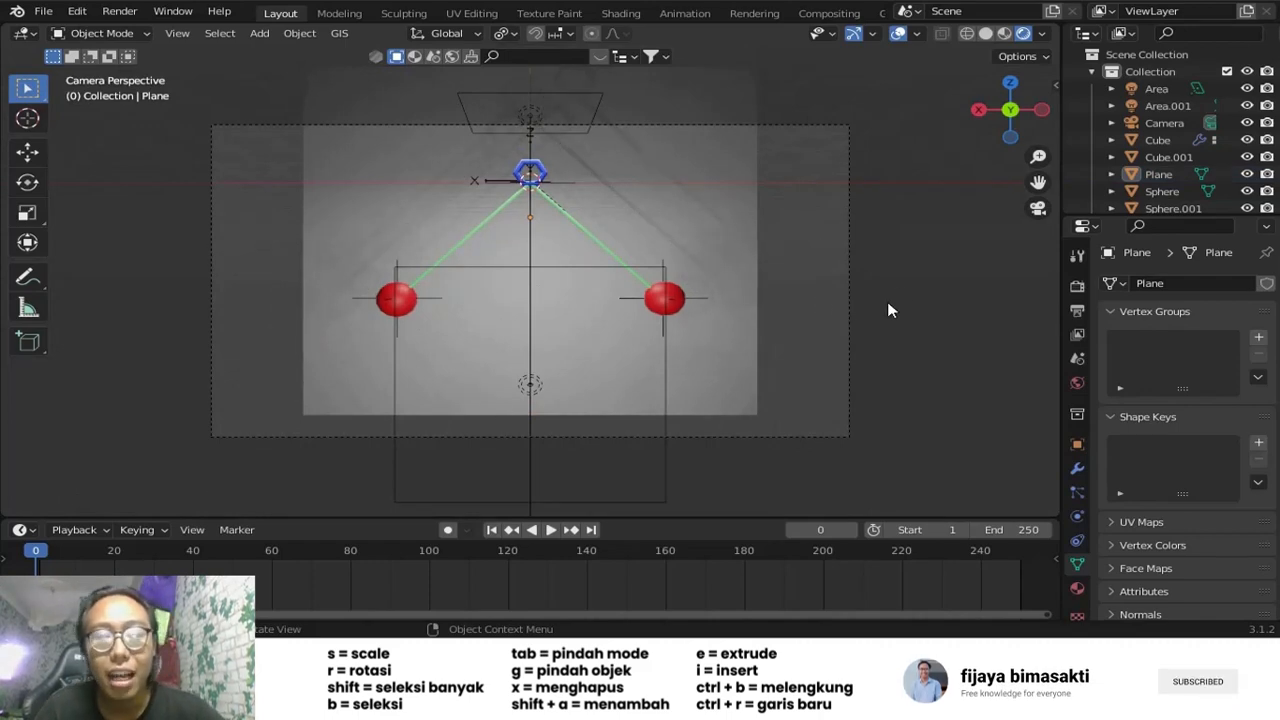
pyautogui.moveTo(889, 309); pyautogui.dragTo(676, 214, button='middle')
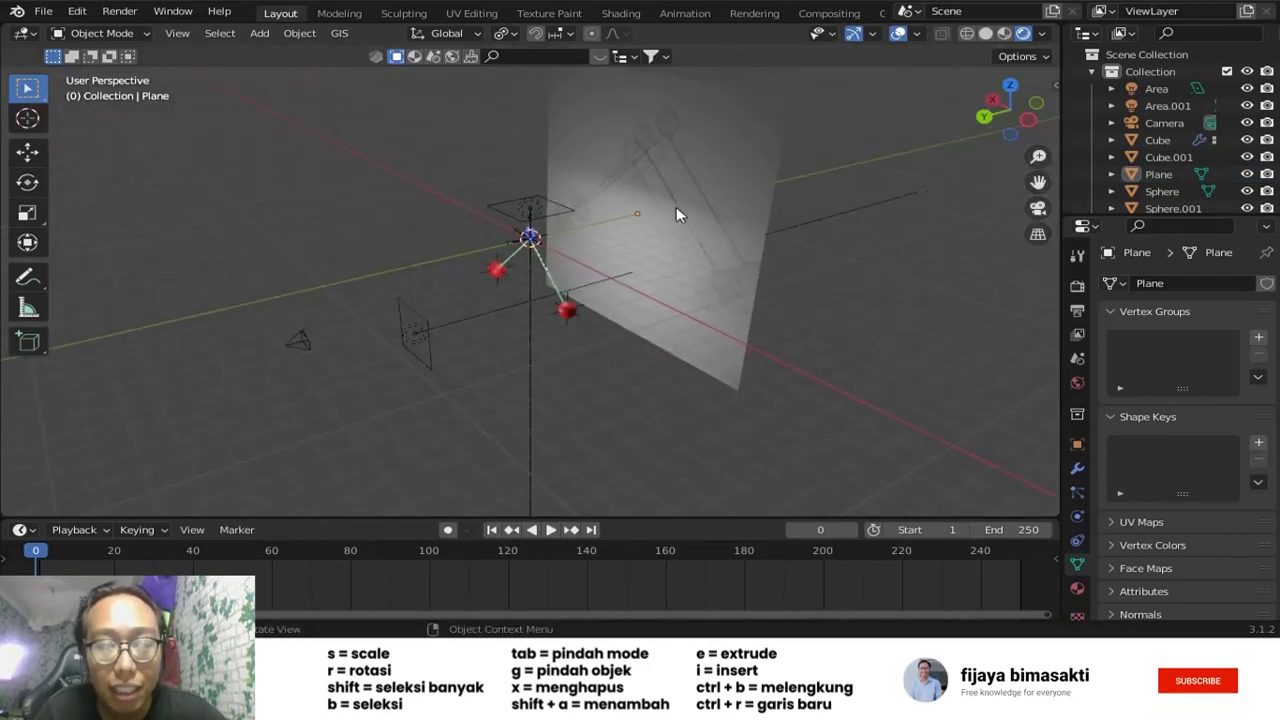
pyautogui.click(676, 214)
pyautogui.press('x')
pyautogui.click(677, 212)
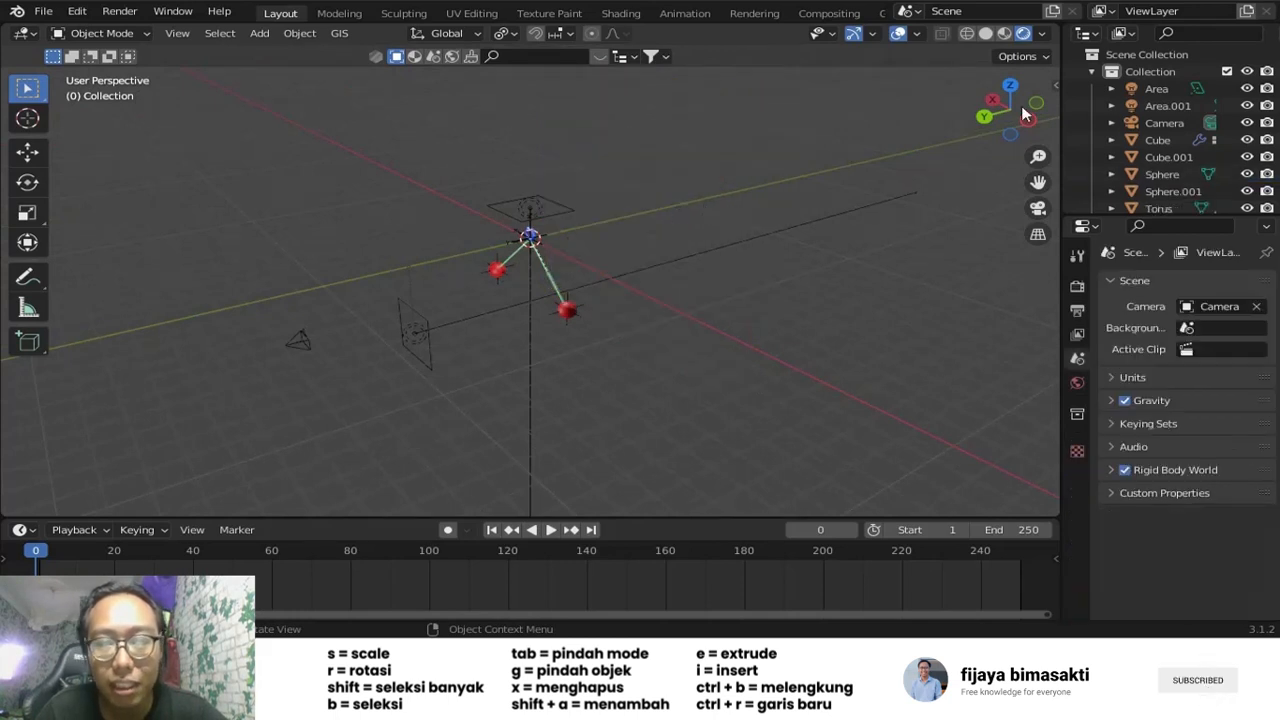
# - Brighten the world background colour to a light grey with an HSV value of 0.723
pyautogui.click(985, 118)
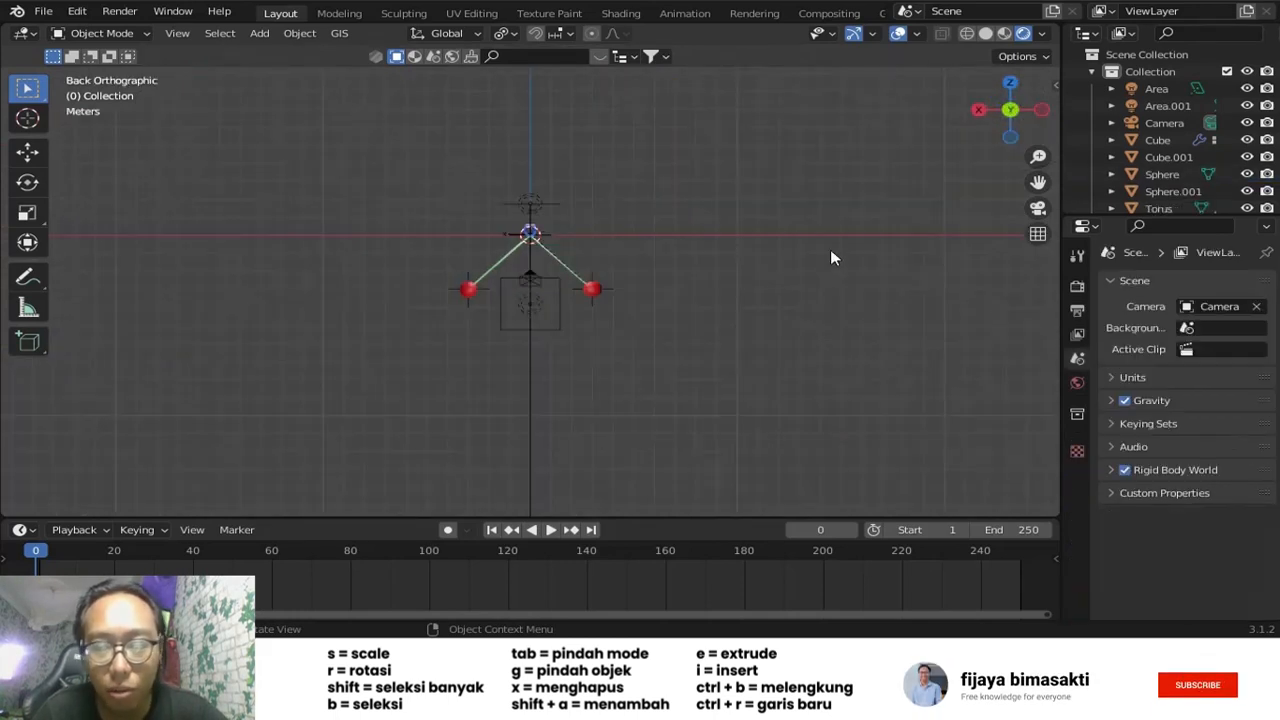
pyautogui.click(1077, 385)
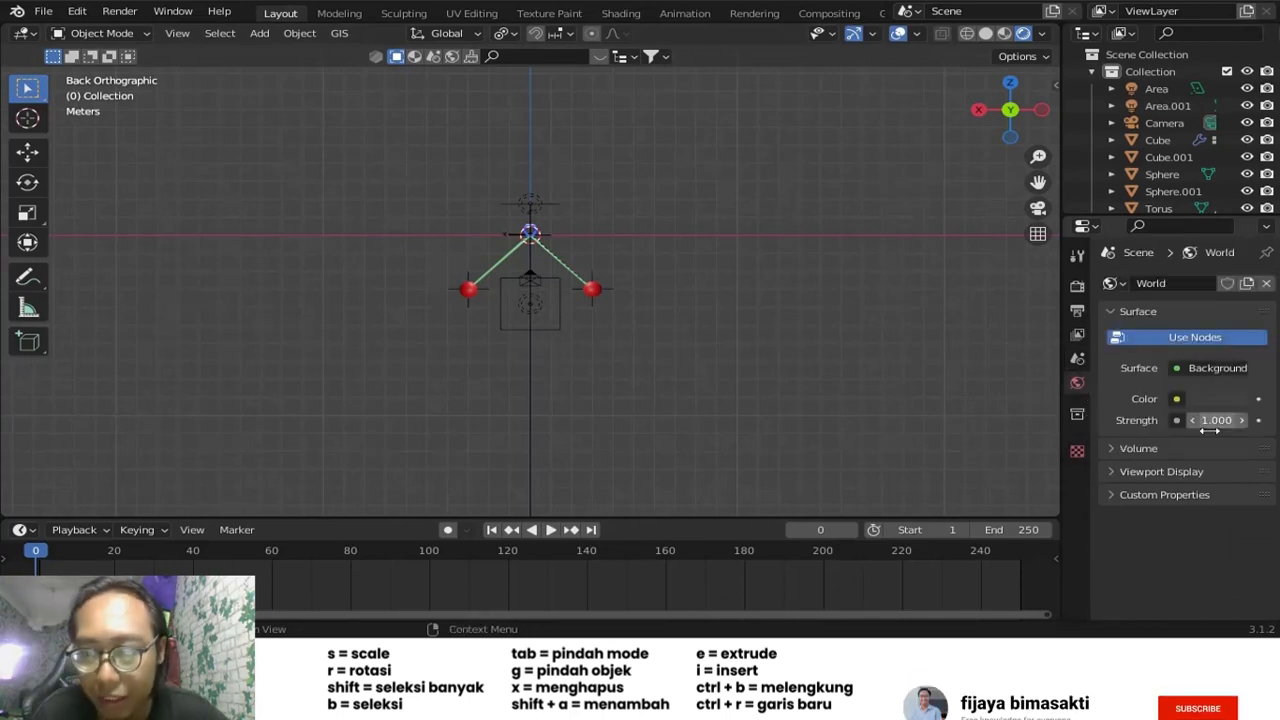
pyautogui.click(1207, 399)
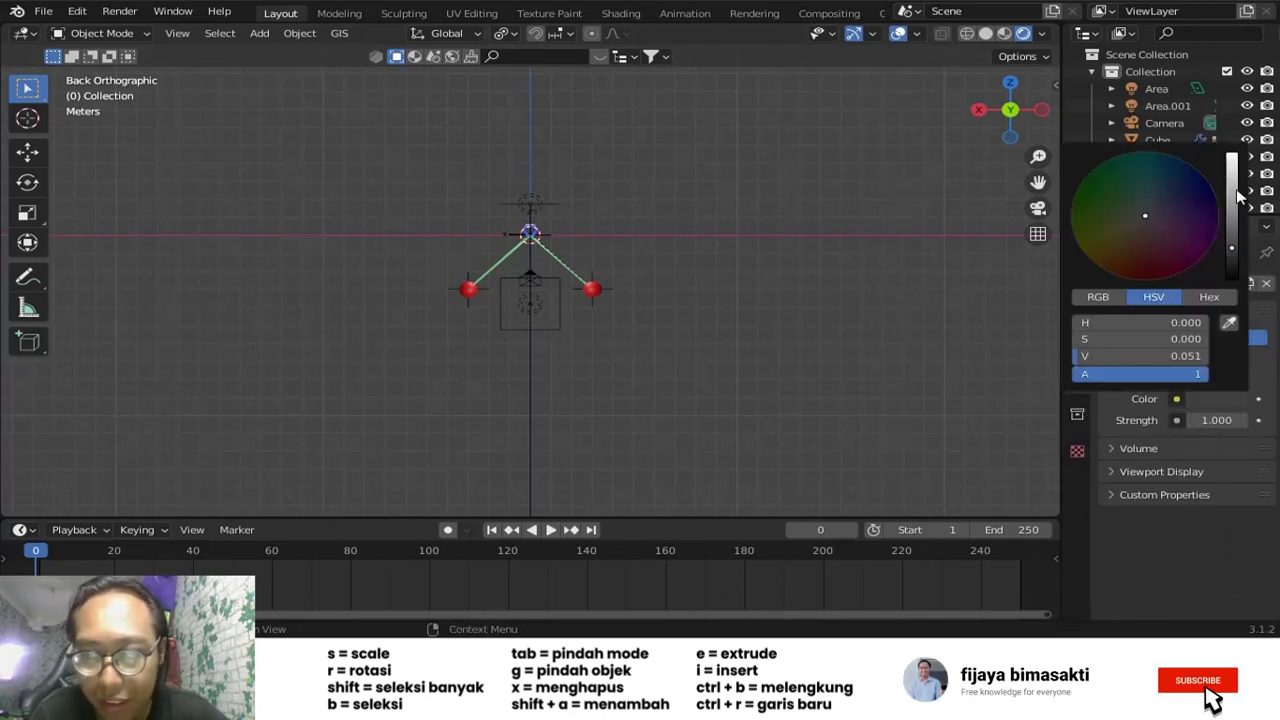
pyautogui.moveTo(1238, 197); pyautogui.dragTo(1233, 158)
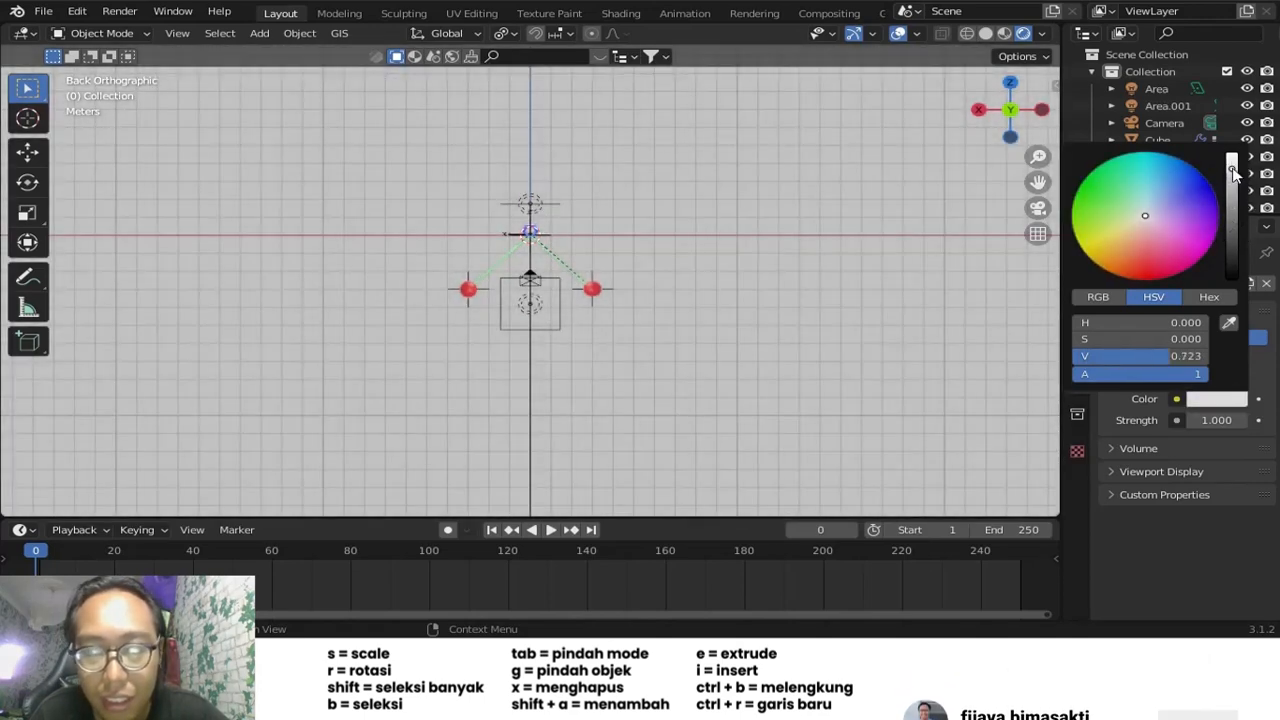
# - Hide the viewport overlays and view the torus and balls through the camera
pyautogui.click(898, 34)
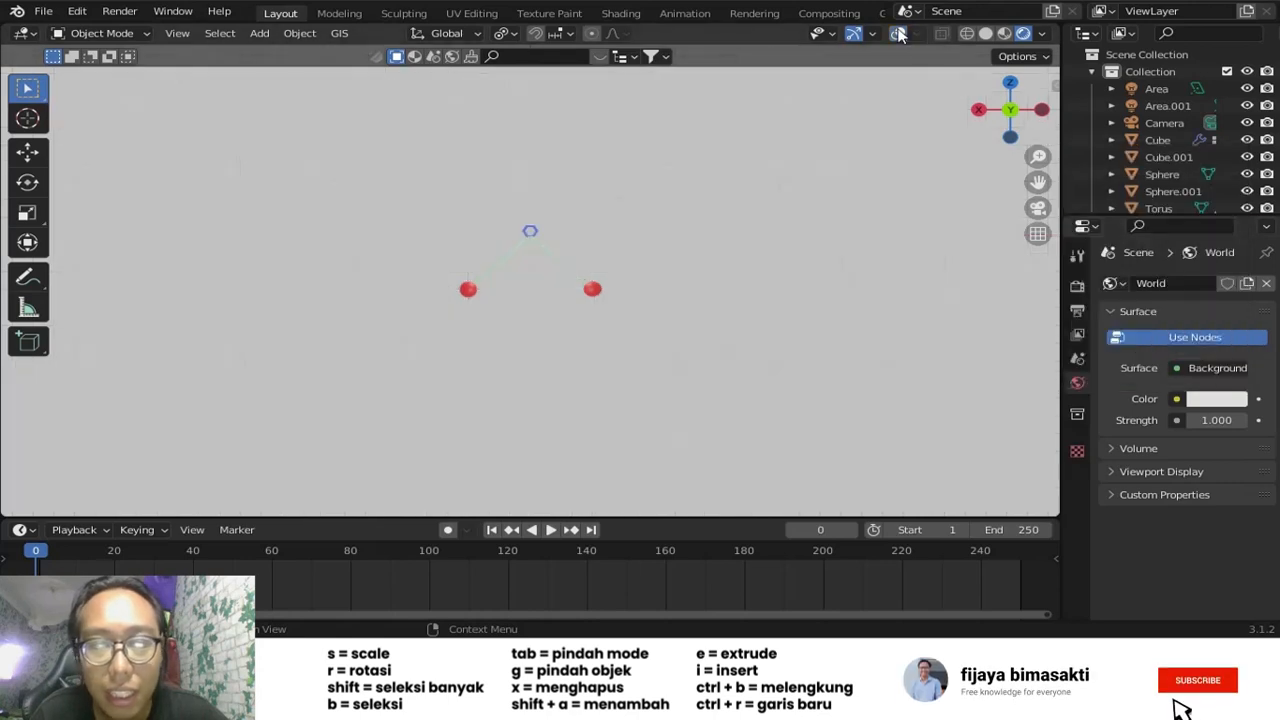
pyautogui.scroll(6, 530, 337)
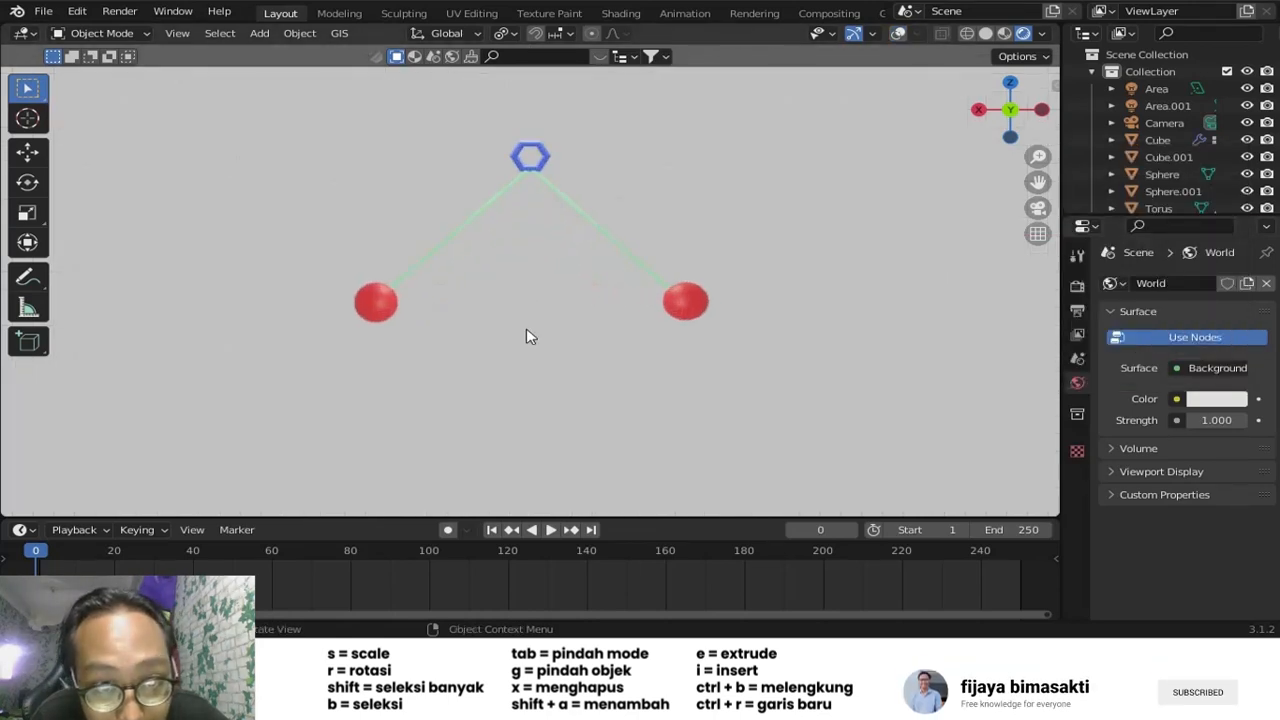
pyautogui.scroll(-1, 530, 337)
pyautogui.press('KP_0')
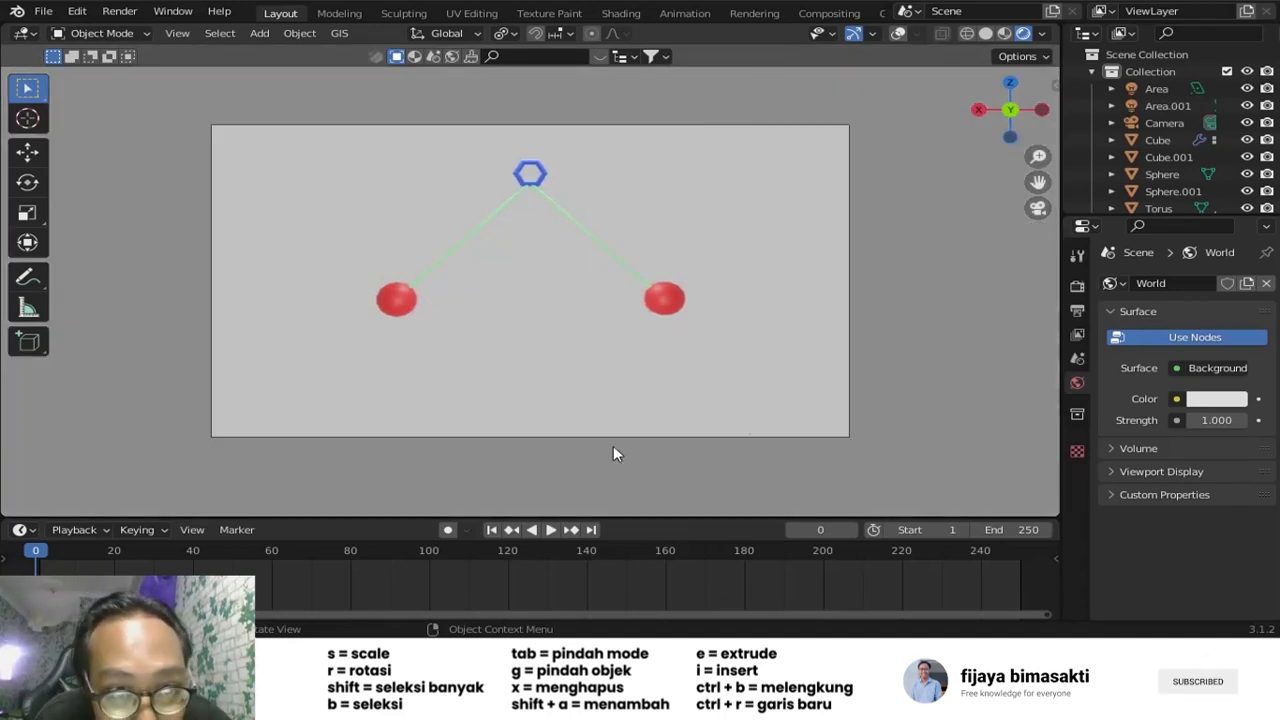
# - Change the world background colour to orange-red, preview the swinging animation and return to frame 0
pyautogui.click(1235, 400)
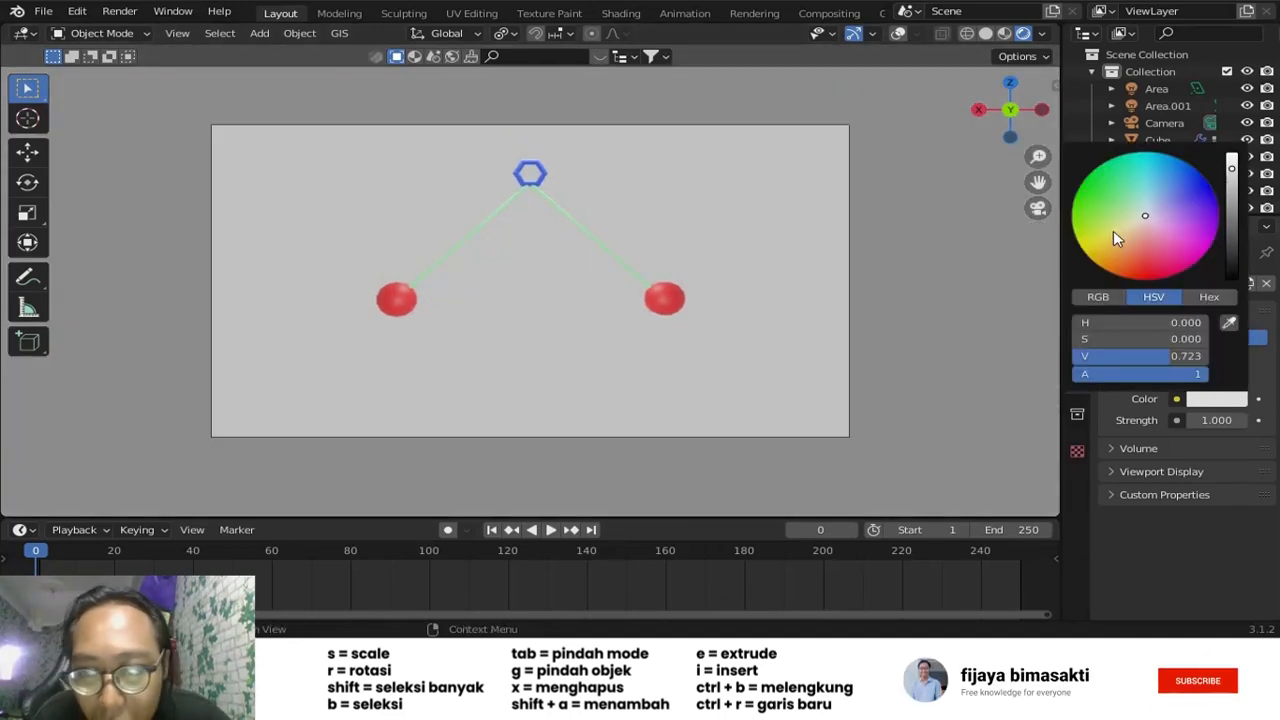
pyautogui.moveTo(1113, 230); pyautogui.dragTo(1137, 261)
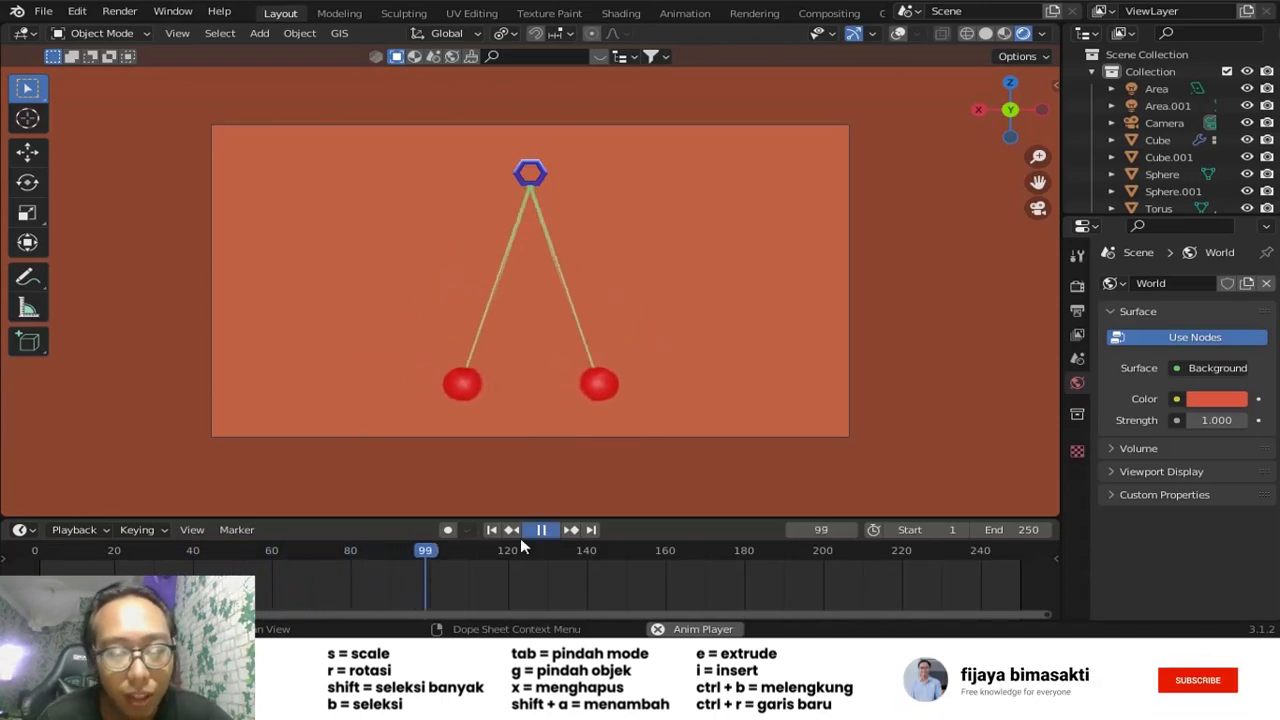
pyautogui.press('Escape')
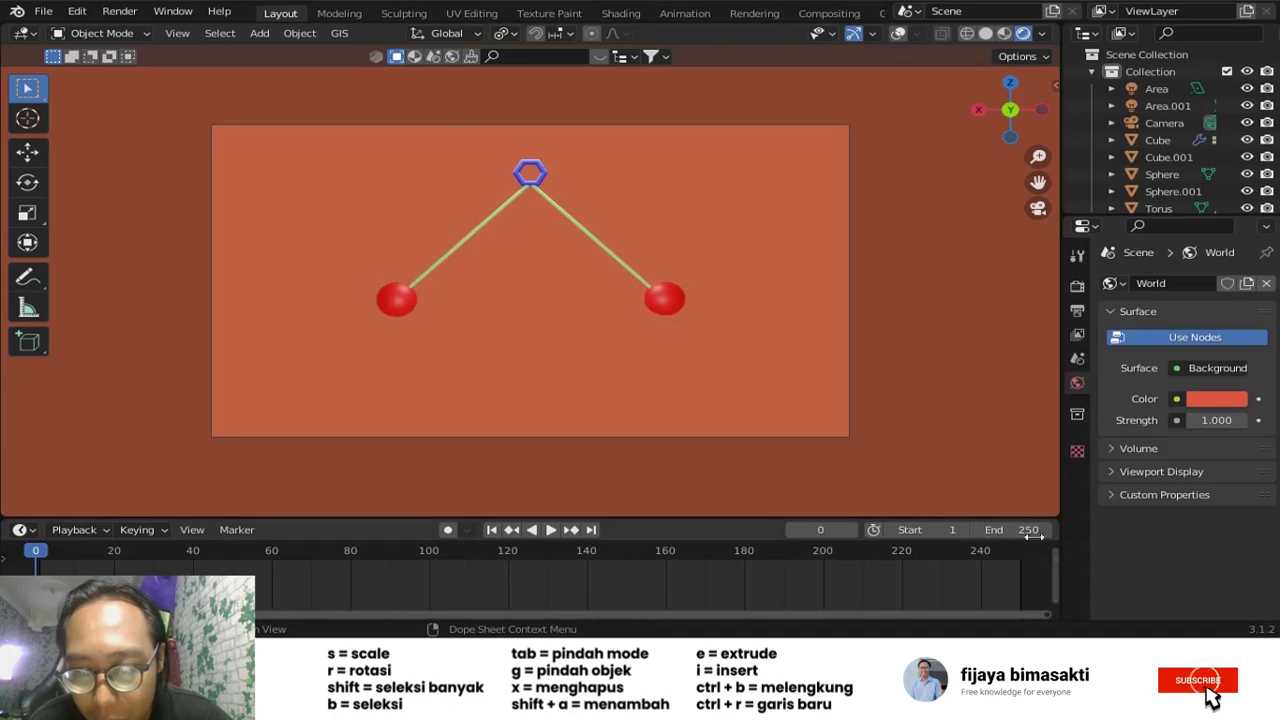
# - Save the project file with the animation's end frame left at 250
pyautogui.click(1010, 530)
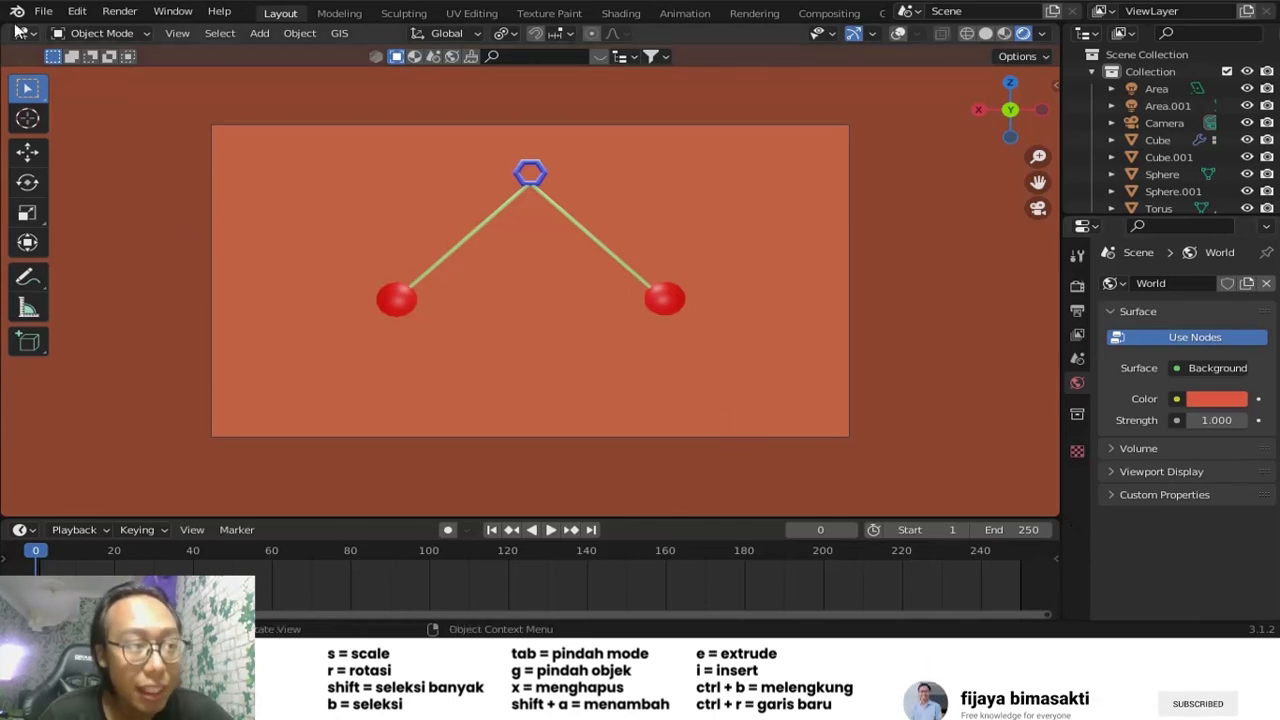
pyautogui.click(43, 11)
pyautogui.click(89, 128)
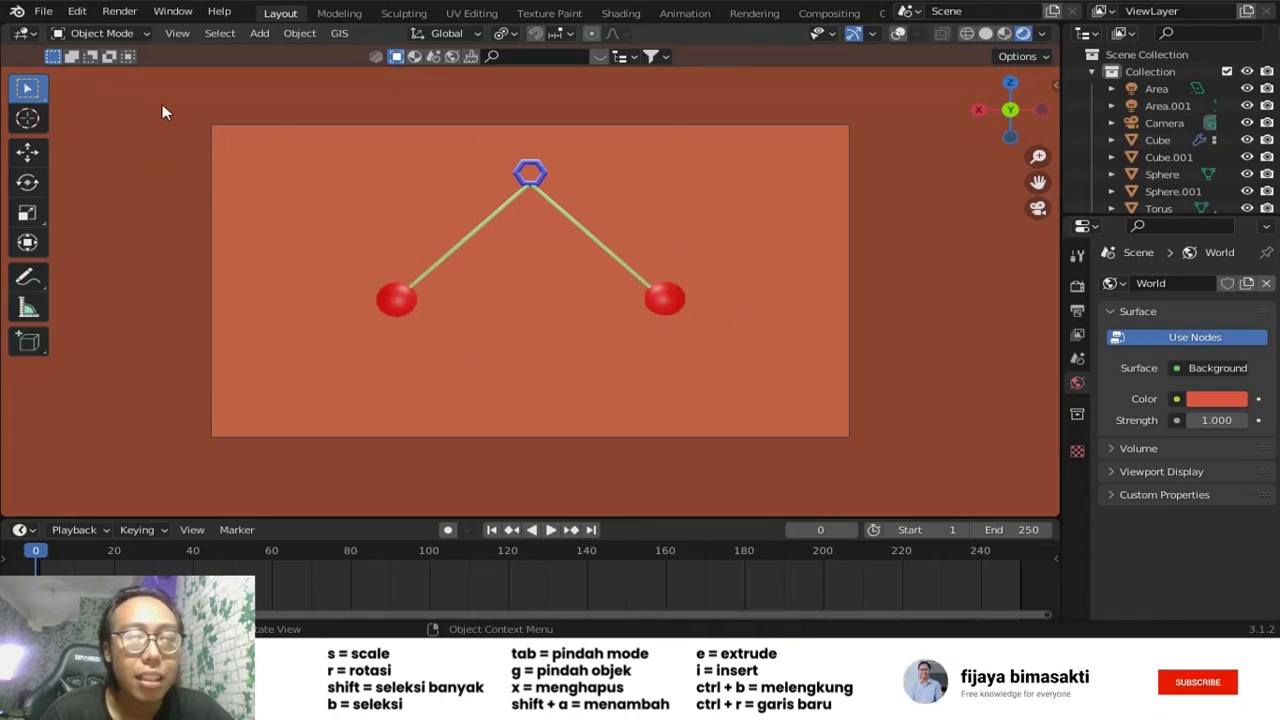
# - Create a folder named latto on the Desktop and choose it in the render output path, keeping the resolution at 1920 × 1080 px
pyautogui.click(1077, 285)
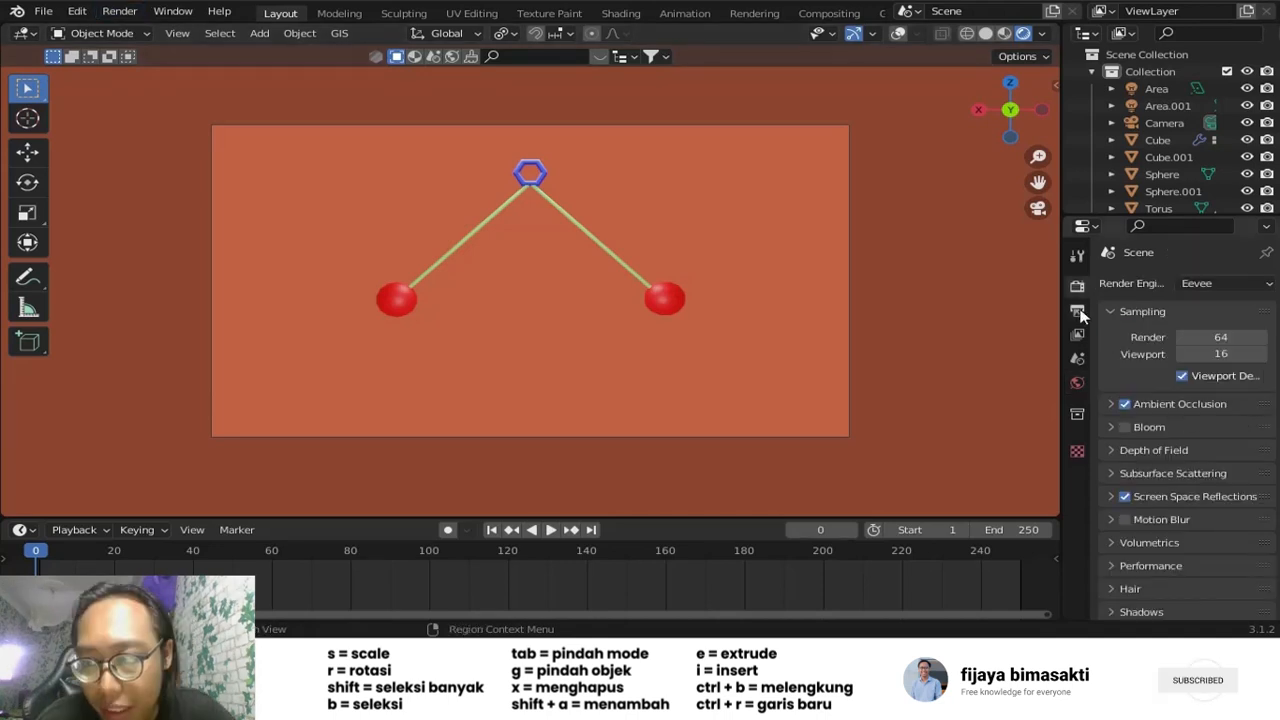
pyautogui.click(1079, 313)
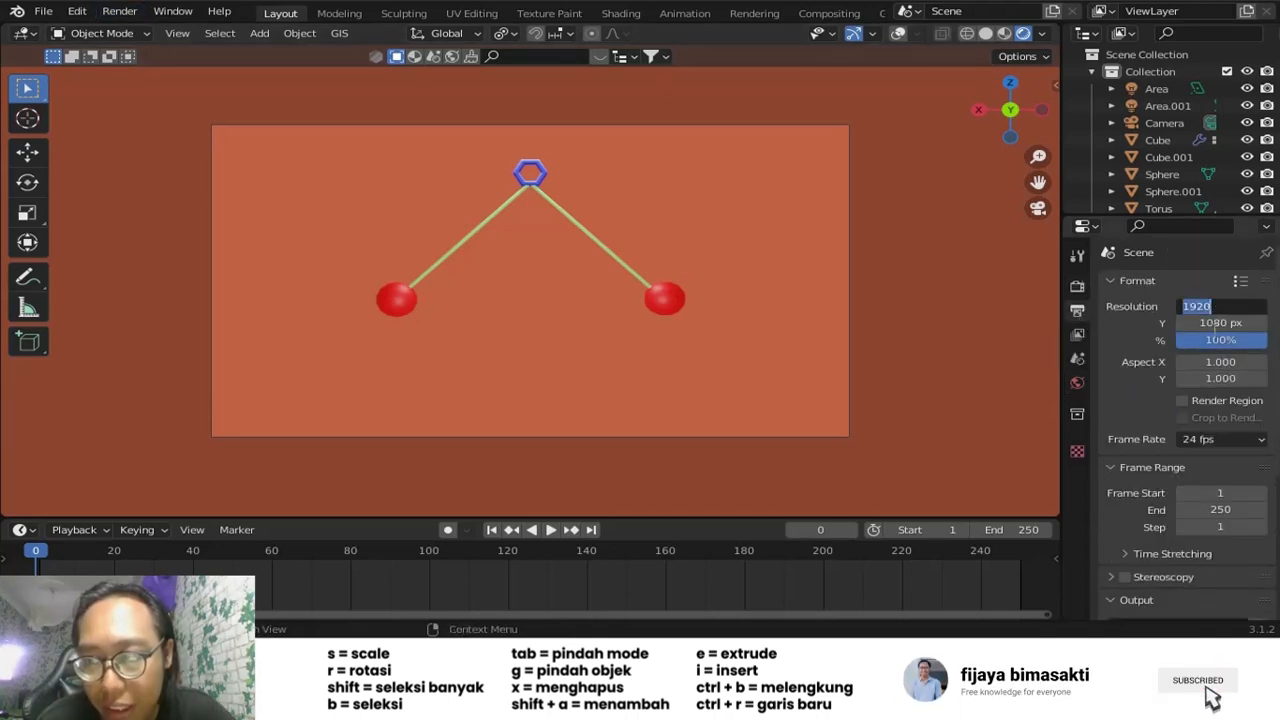
pyautogui.click(1216, 328)
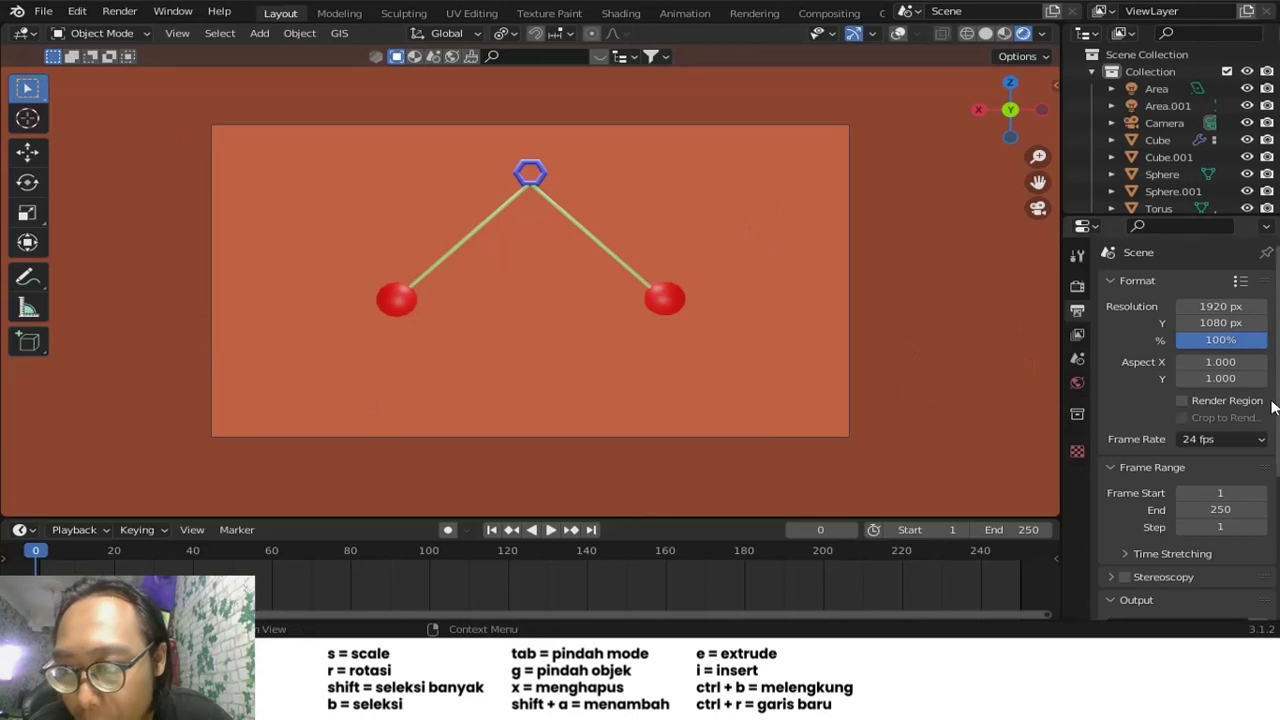
pyautogui.scroll(-5, 1263, 418)
pyautogui.scroll(-2, 1263, 418)
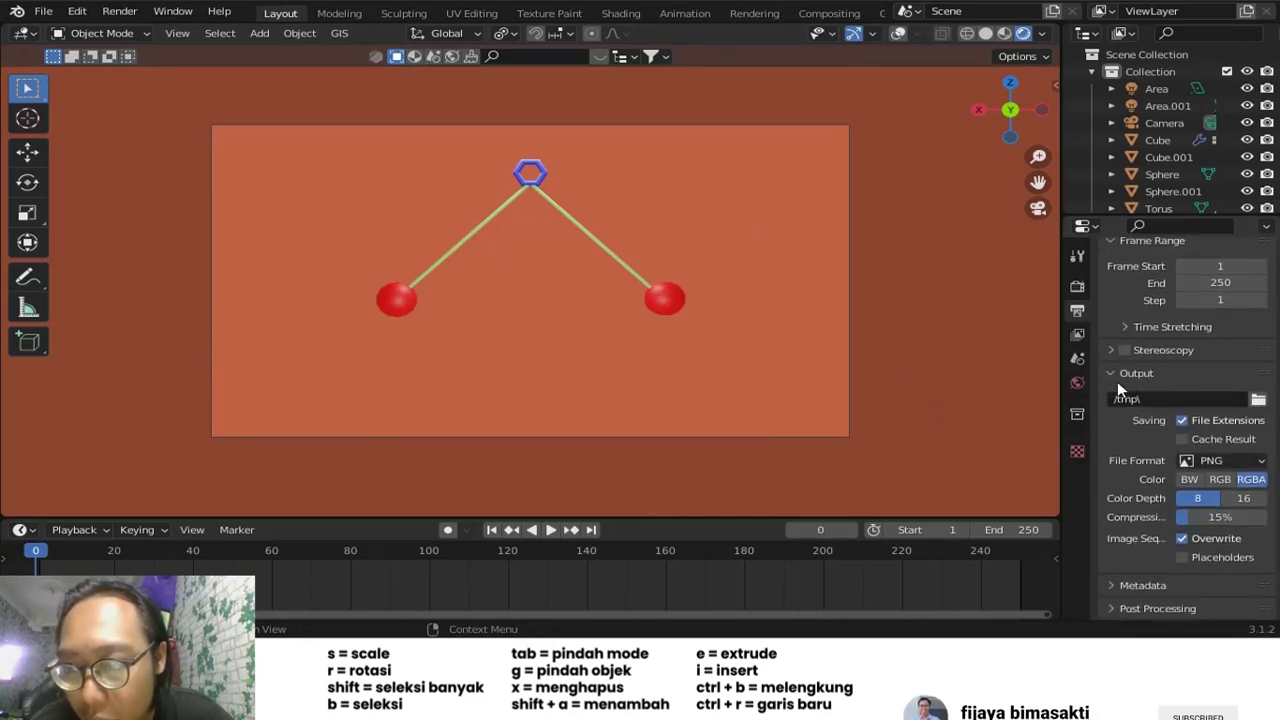
pyautogui.click(1258, 400)
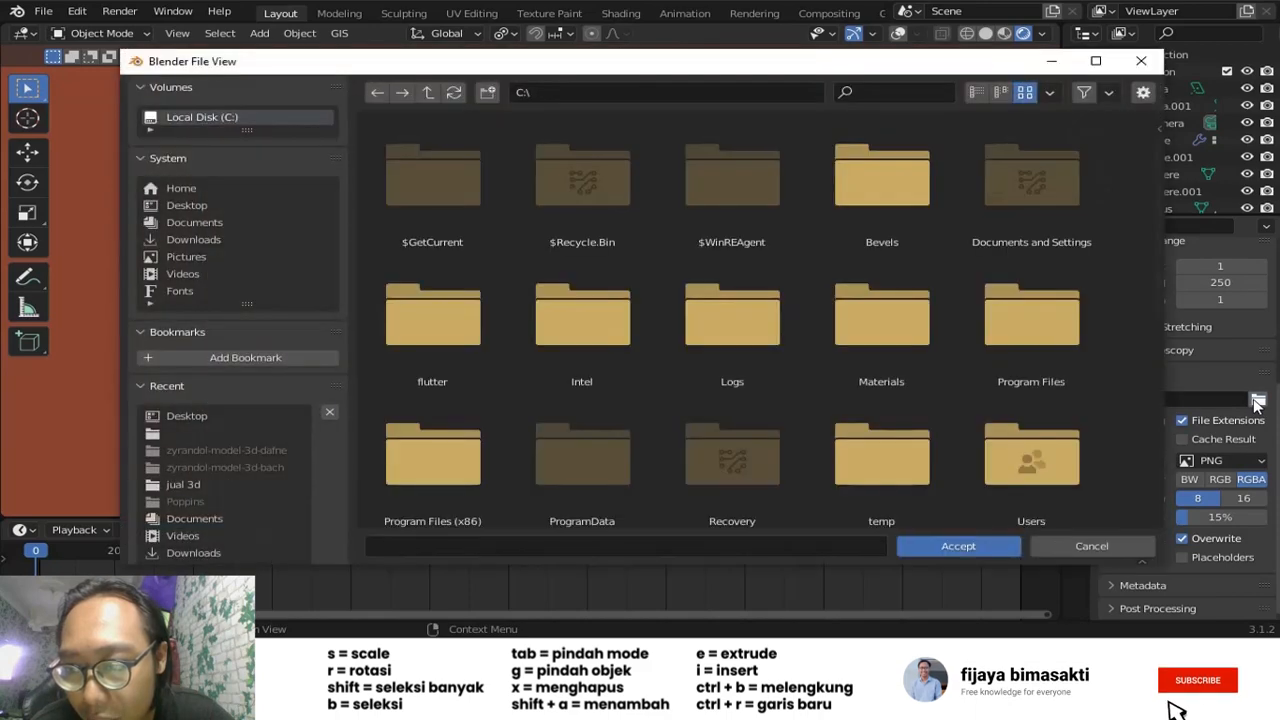
pyautogui.click(172, 205)
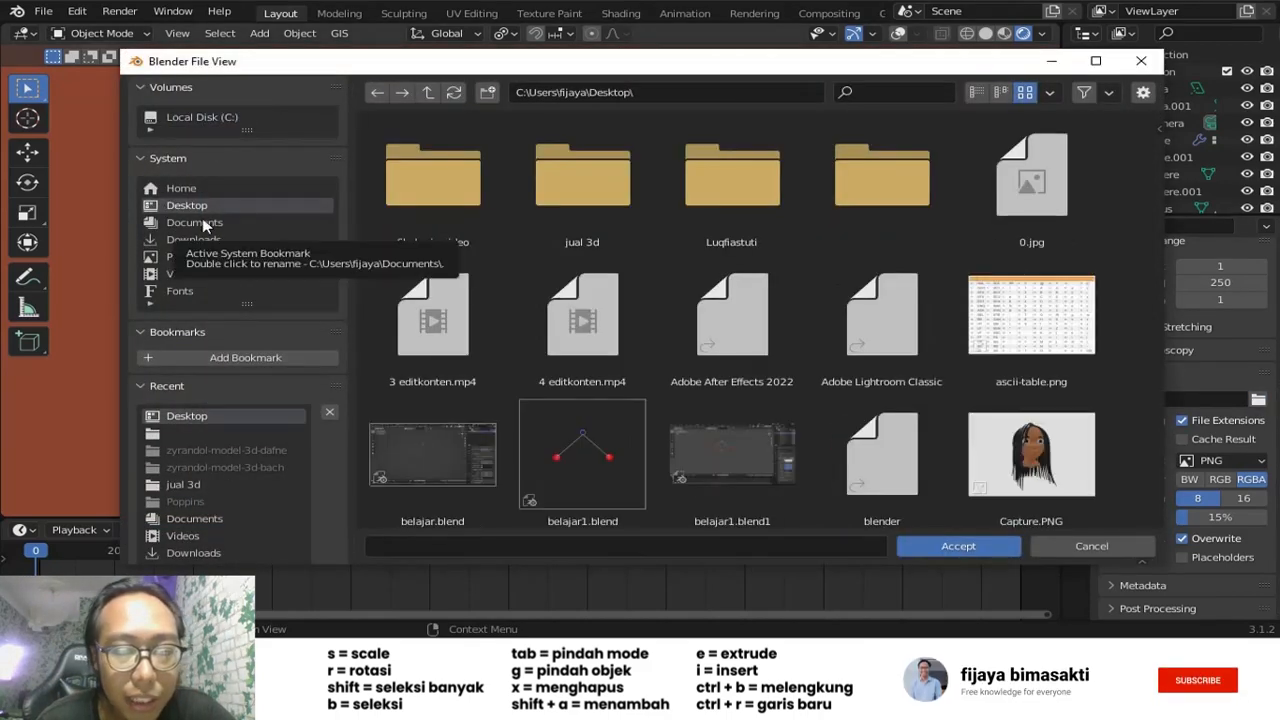
pyautogui.click(490, 95)
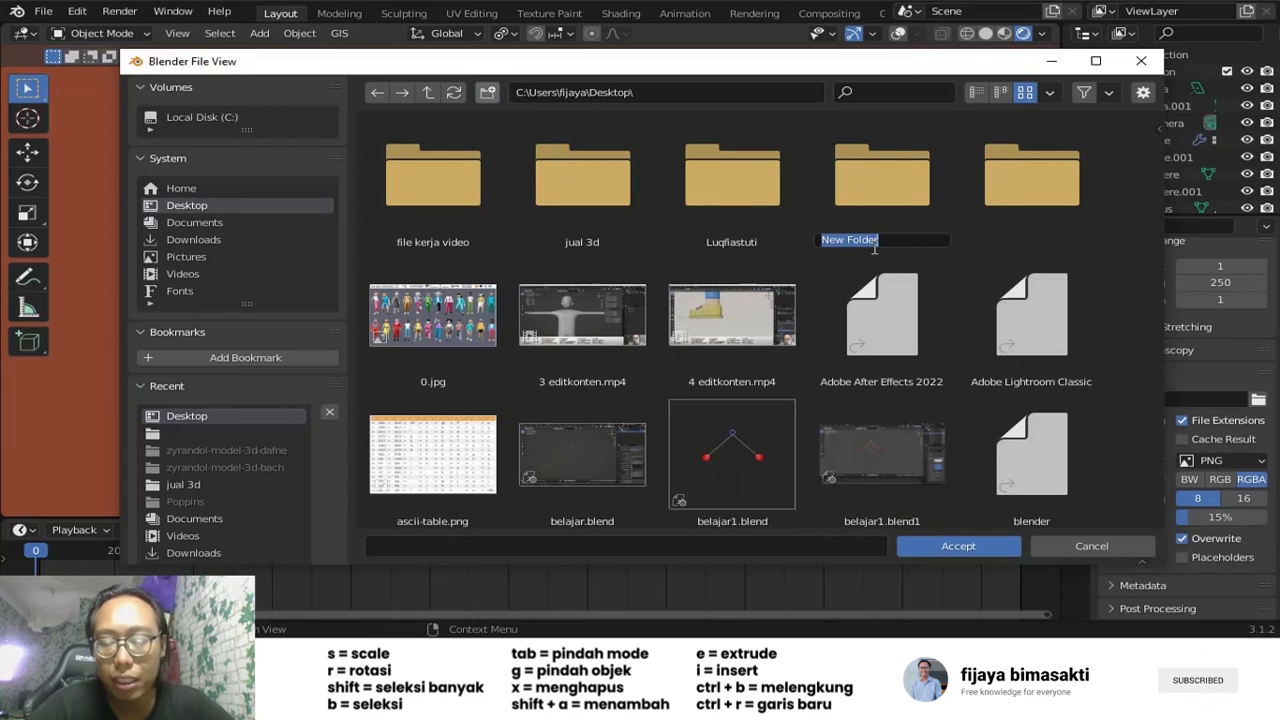
pyautogui.write('lati')
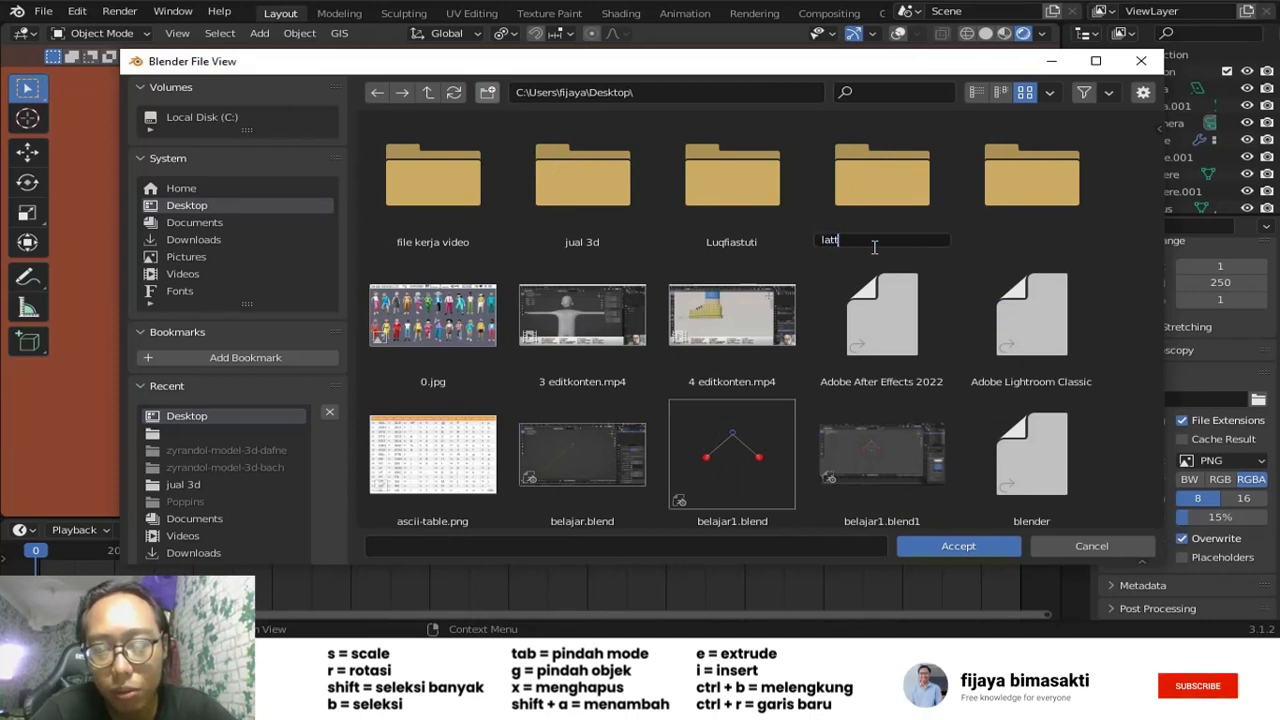
pyautogui.write('h')
pyautogui.press('Return')
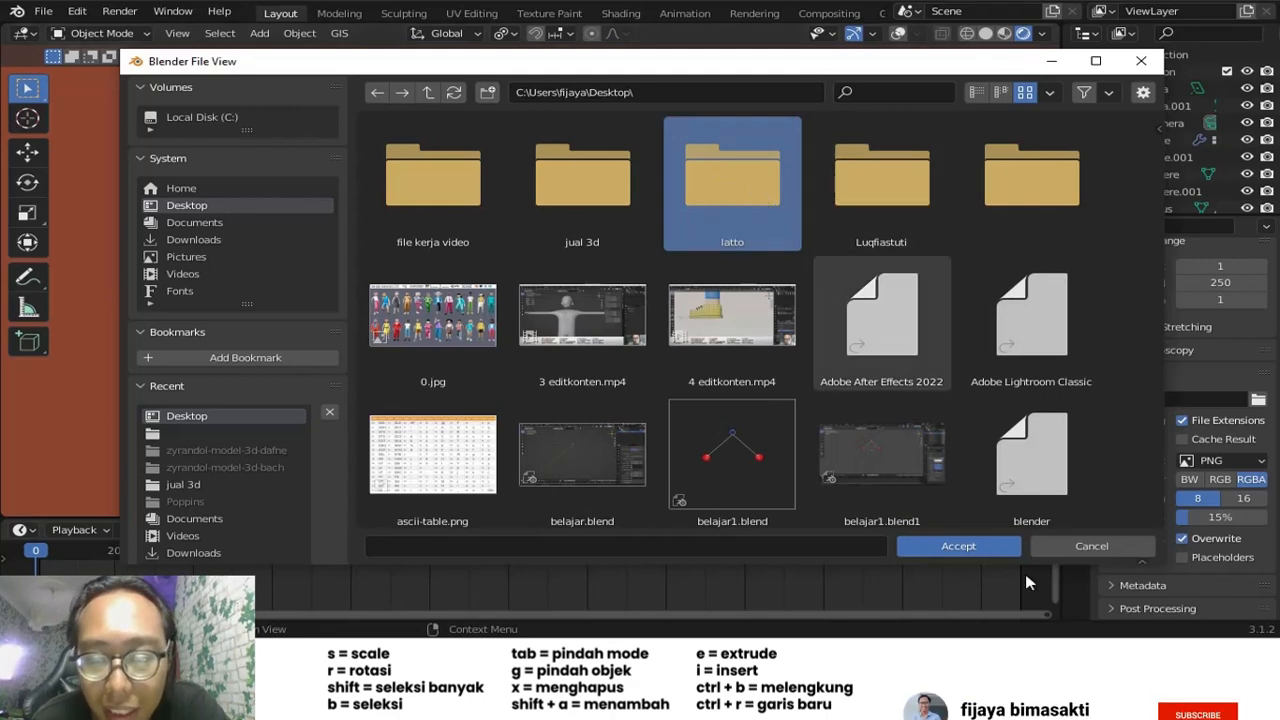
pyautogui.click(976, 554)
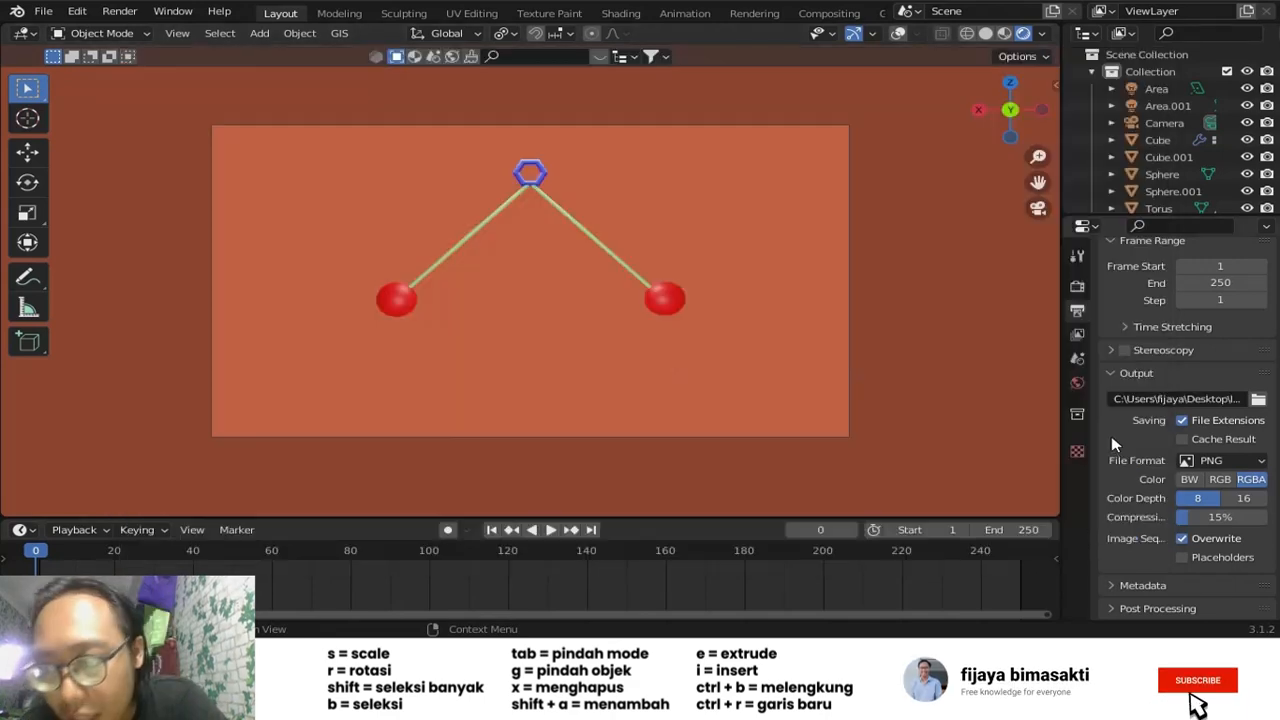
# - Try FFmpeg Video as the output file format, then switch the format back to PNG
pyautogui.click(1230, 461)
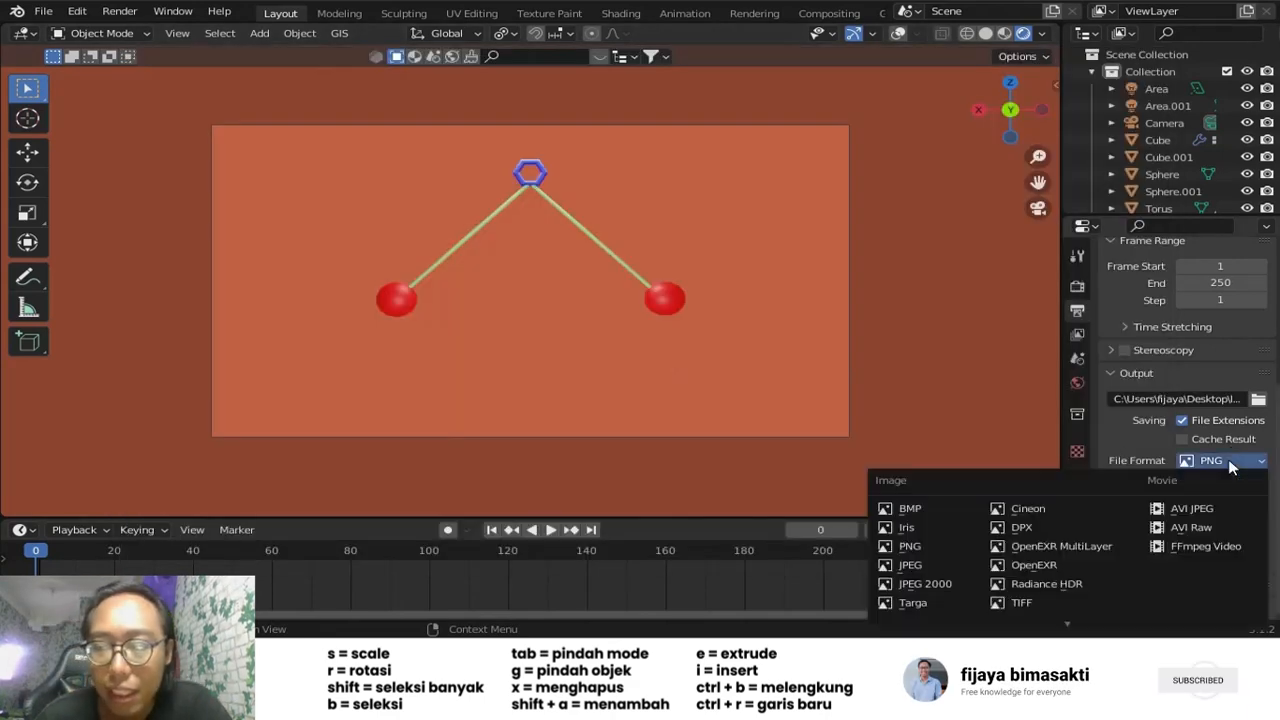
pyautogui.click(1191, 545)
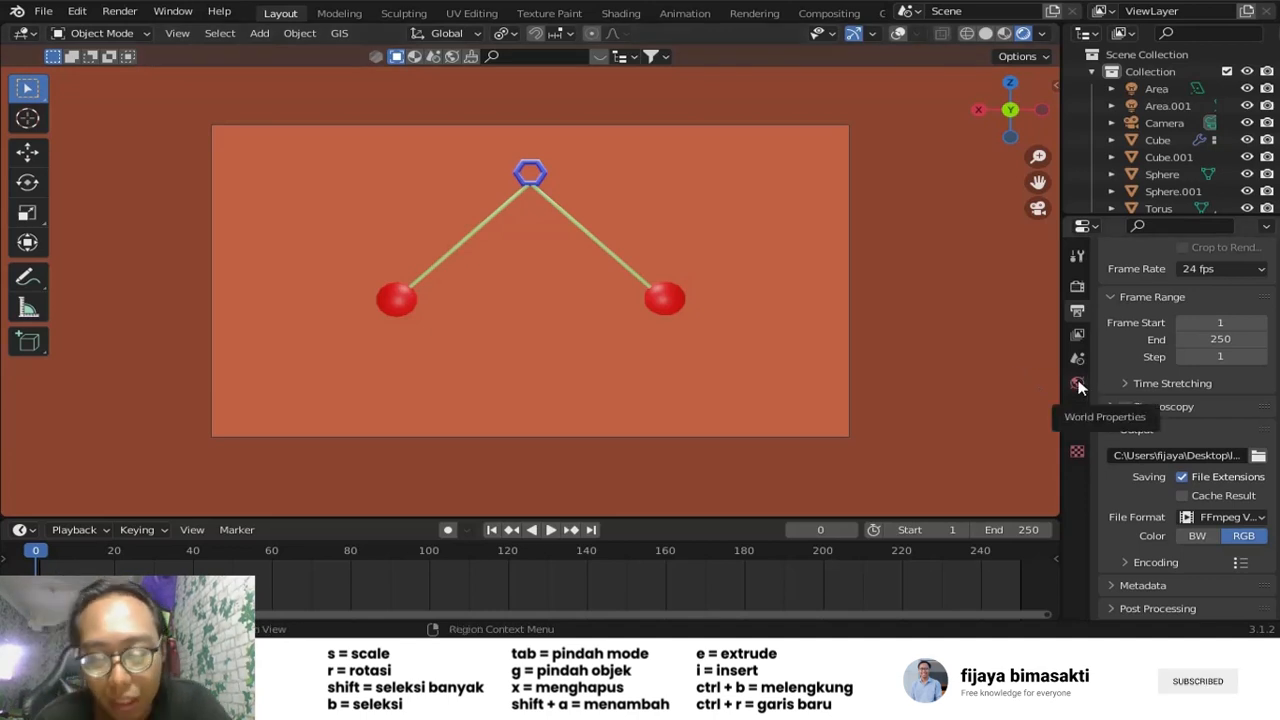
pyautogui.click(1205, 517)
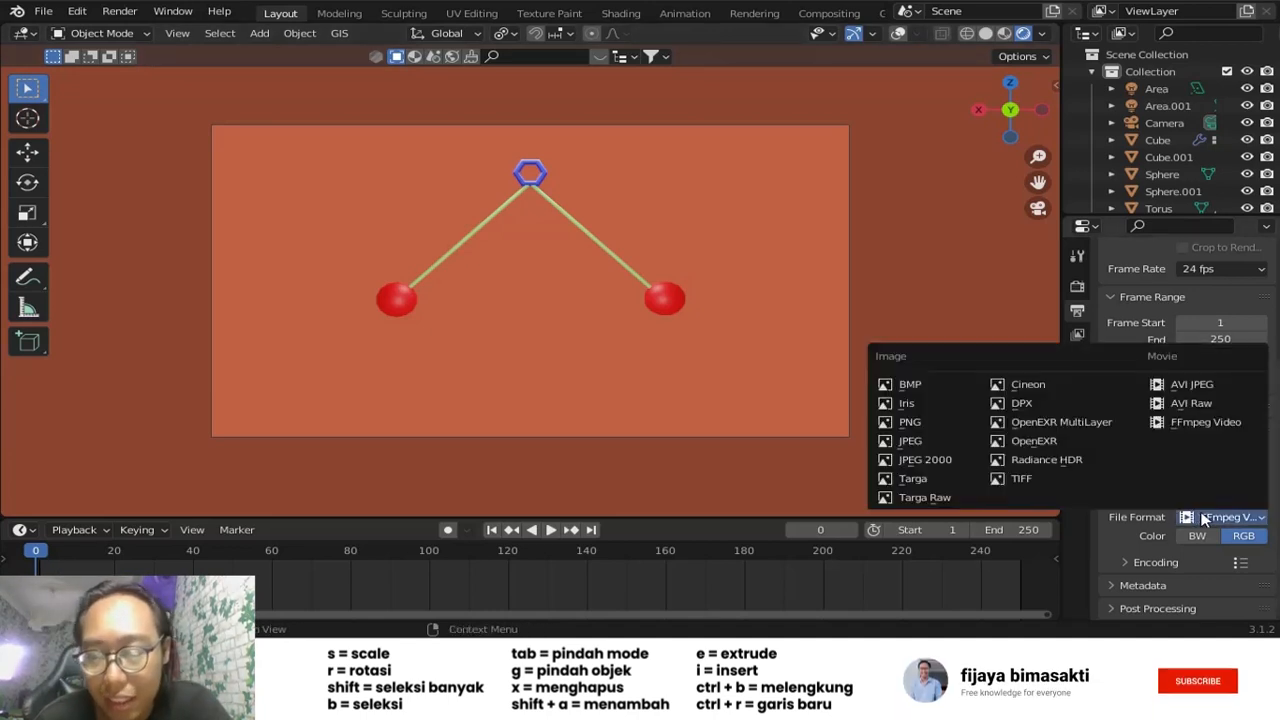
pyautogui.click(940, 434)
pyautogui.scroll(-2, 1222, 548)
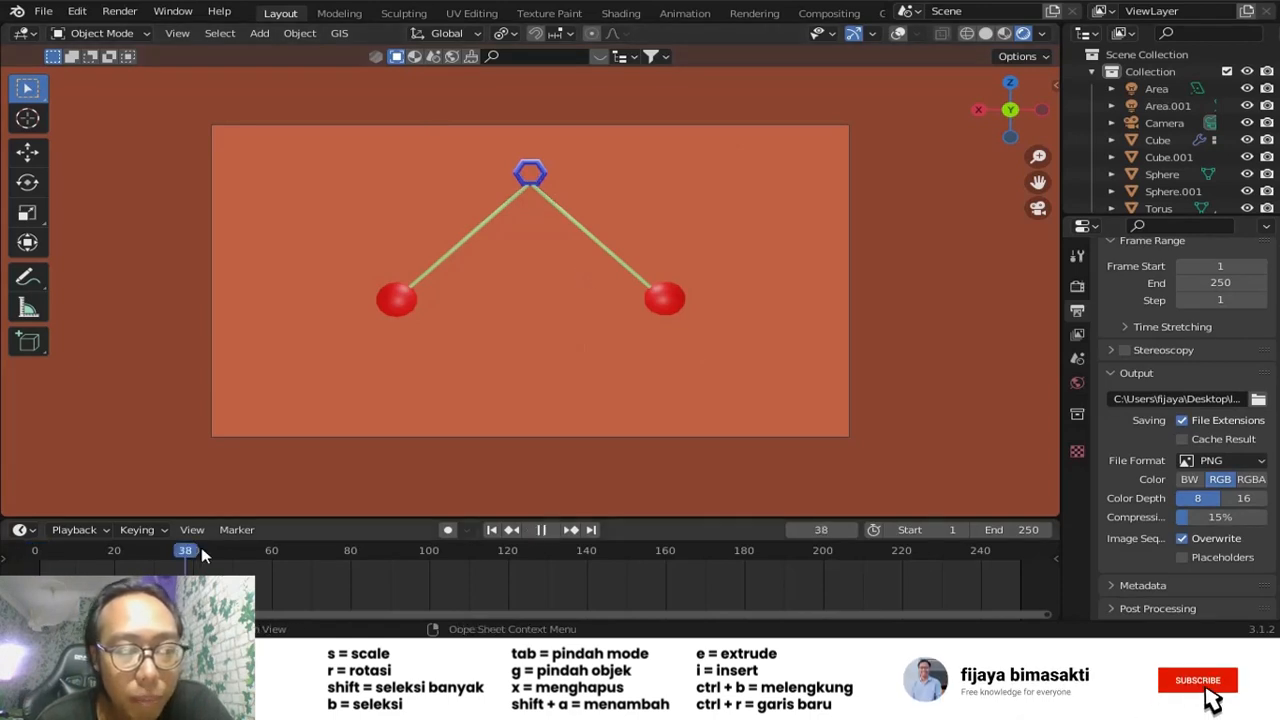
# - Stop the playback preview and render the animation for frames 1 to 250
pyautogui.press('Escape')
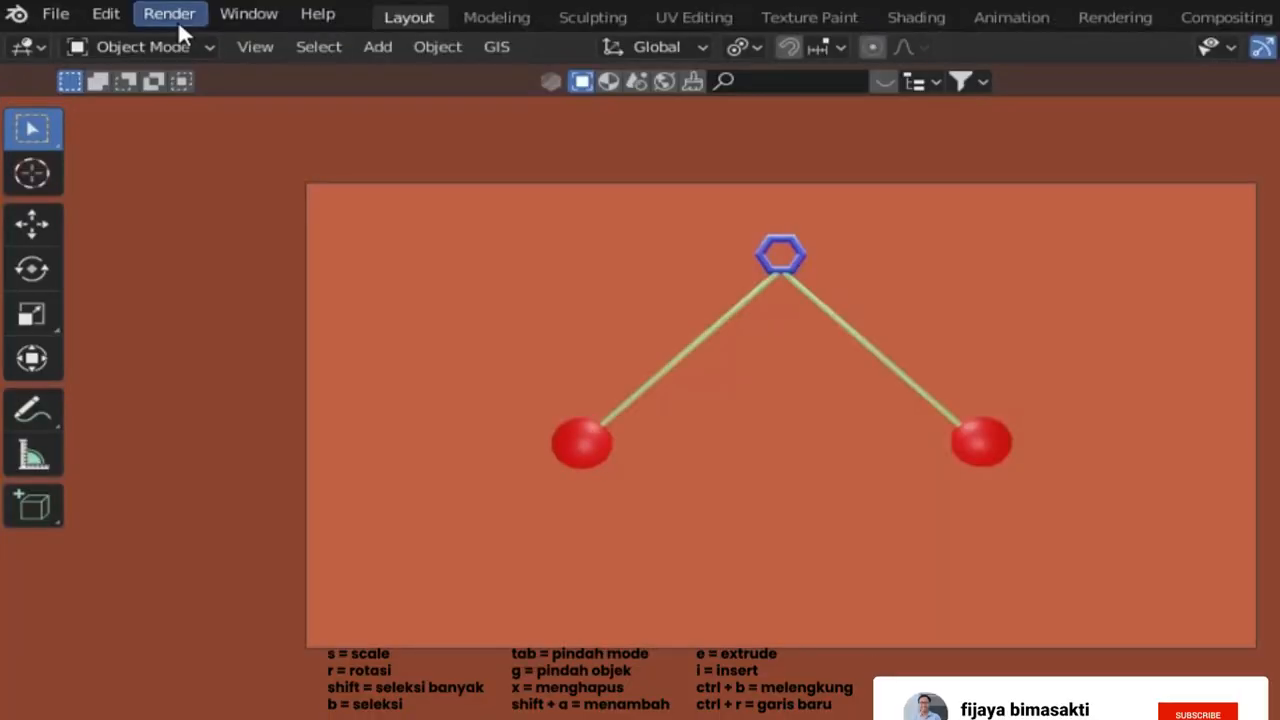
pyautogui.click(125, 16)
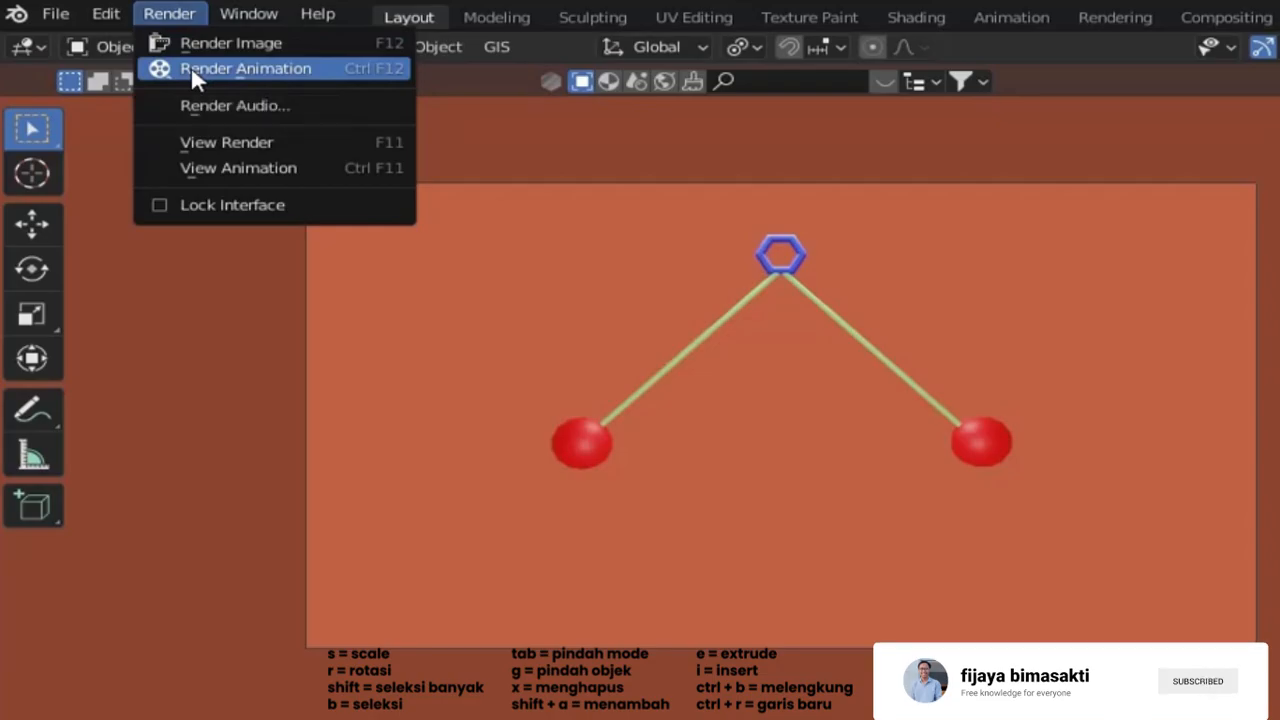
pyautogui.click(193, 74)
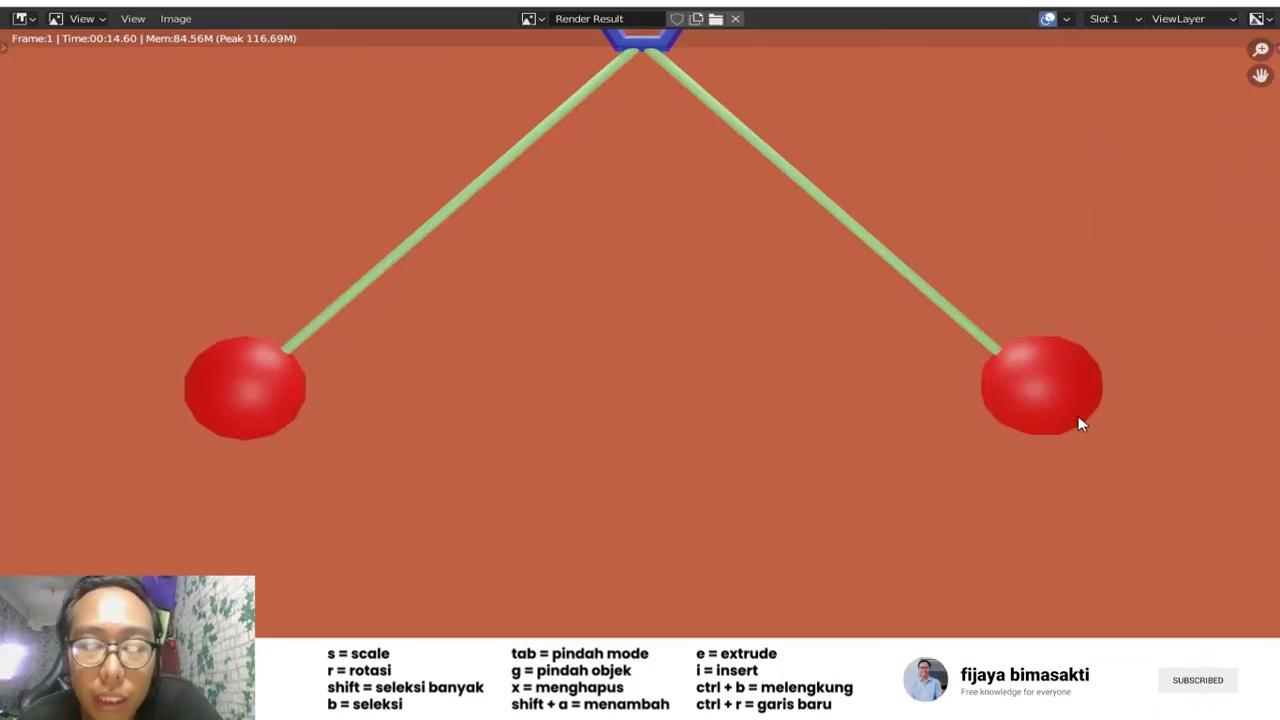
pyautogui.scroll(-5, 1078, 424)
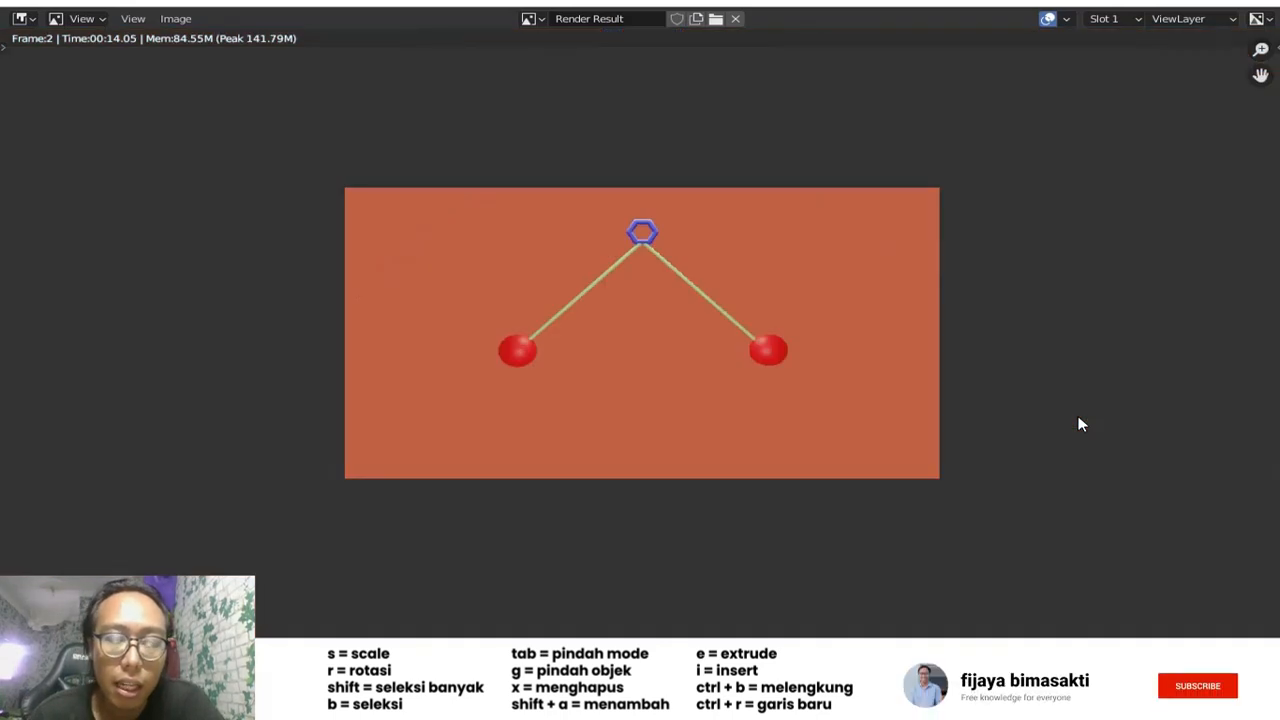